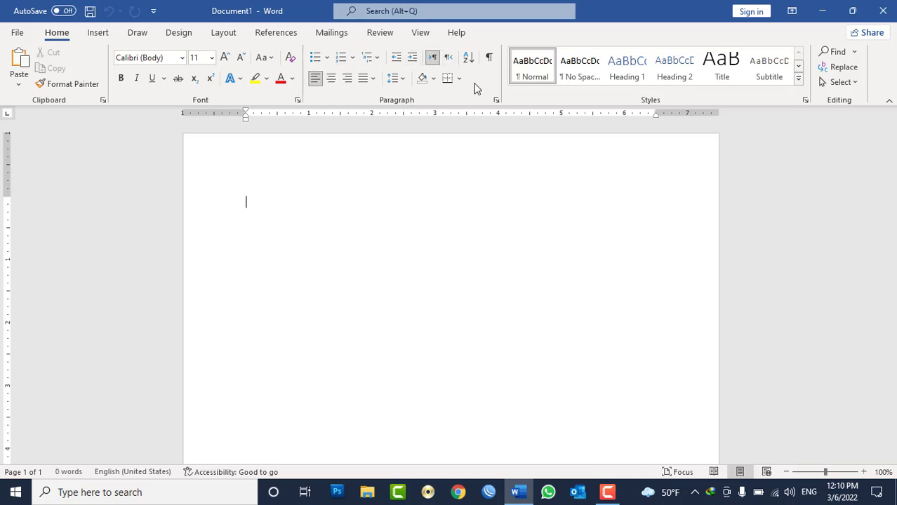
left_click(497, 101)
left_click(766, 75)
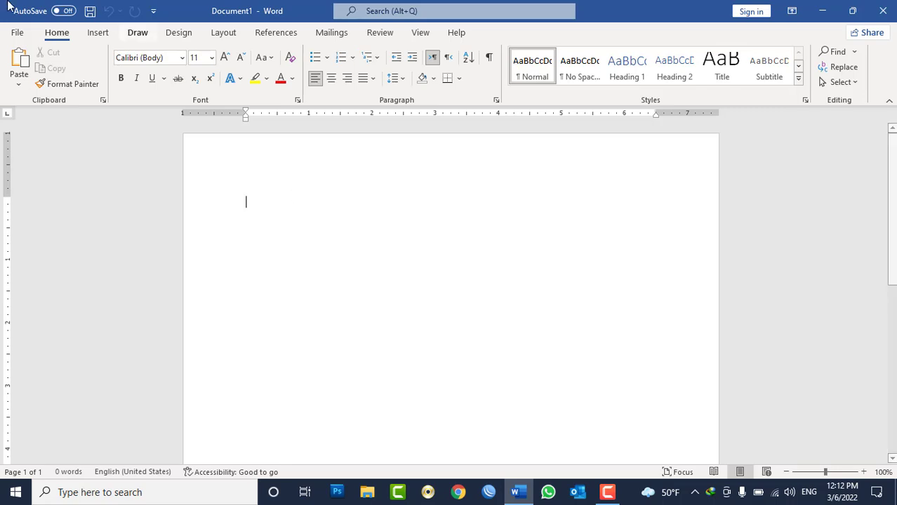
left_click(98, 33)
left_click(95, 74)
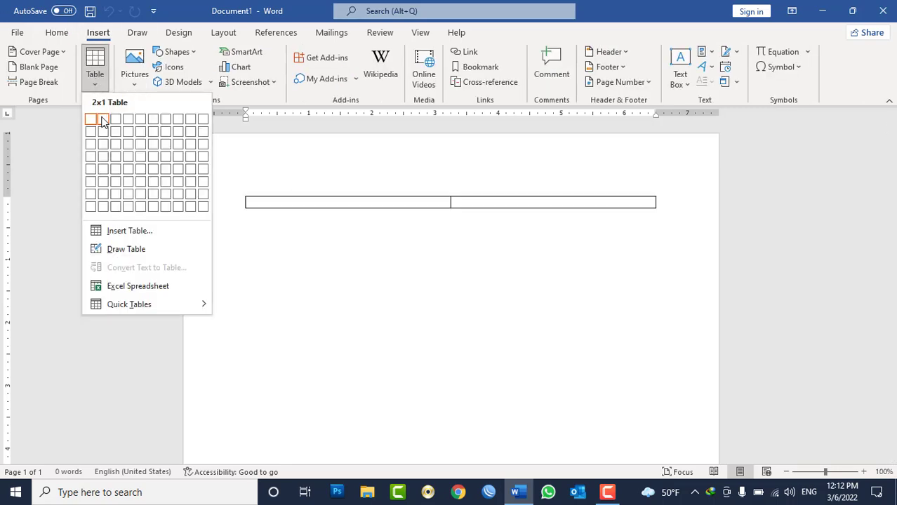
left_click(65, 33)
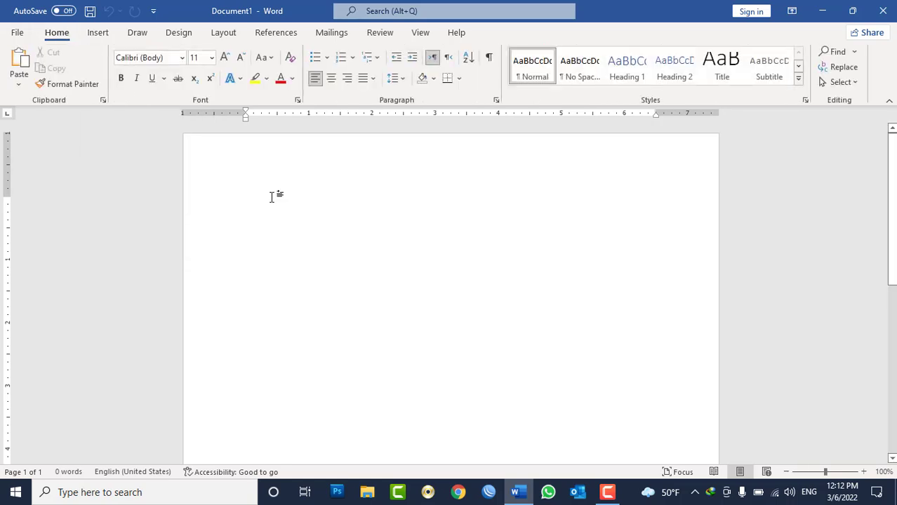
- Create a one-row, five-column table from a left-to-right line of six plus signs separated by runs of hyphens, with a short first run
left_click(450, 59)
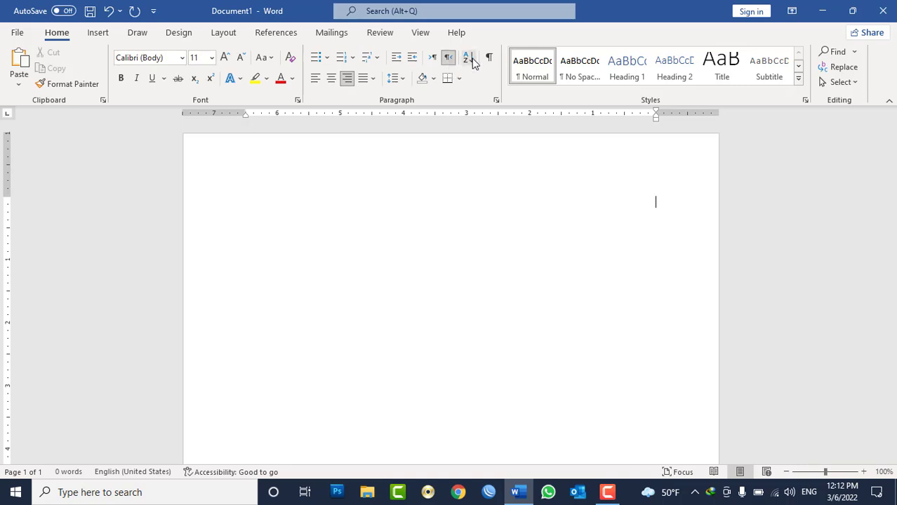
left_click(433, 61)
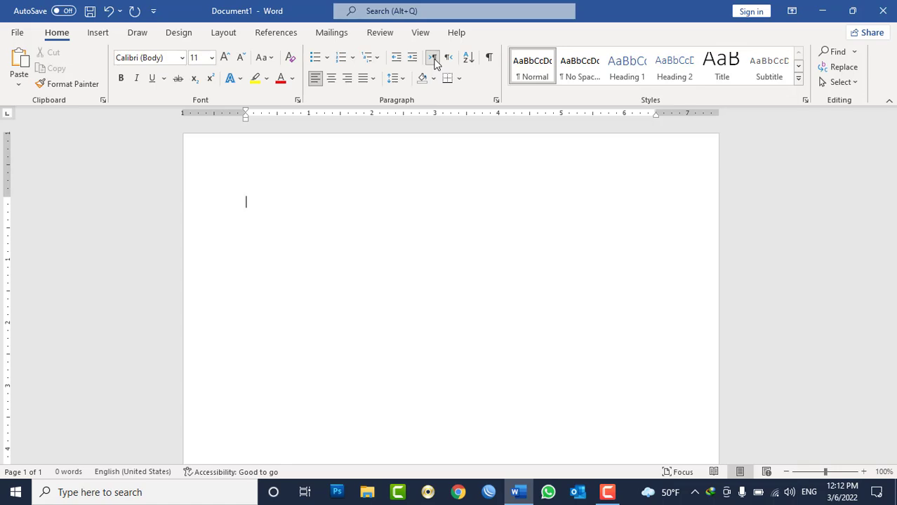
type("+")
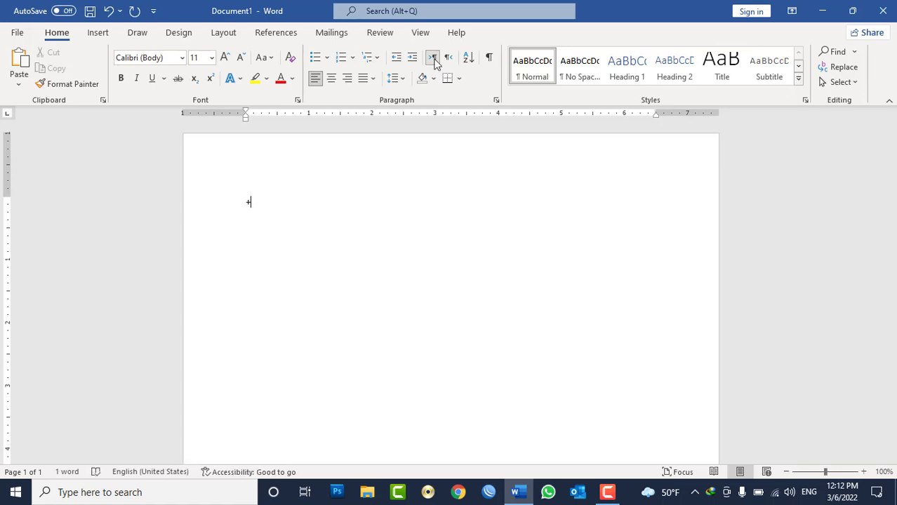
type("-------+")
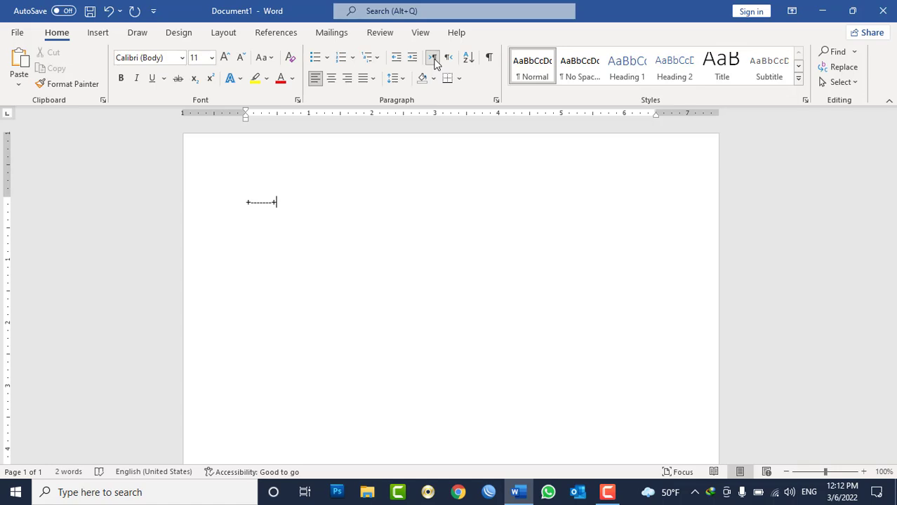
type("----------------------------+---------------------------")
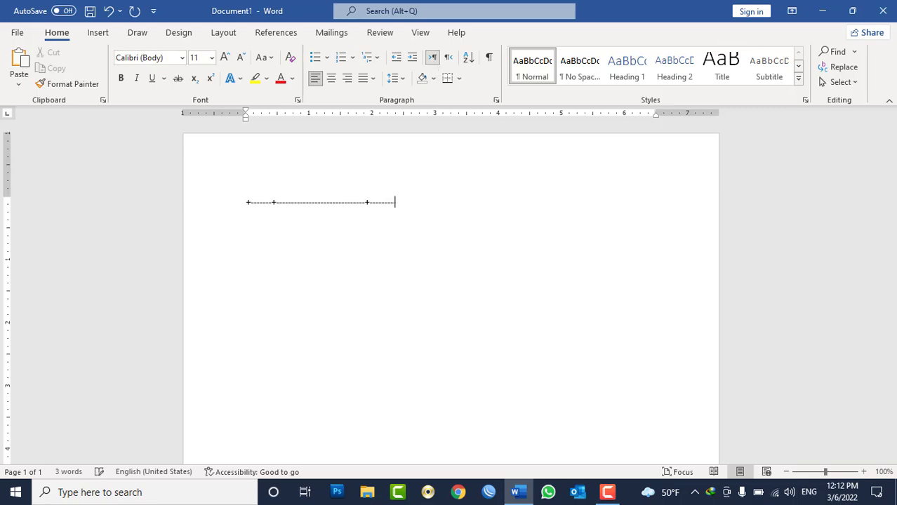
type("--")
type("+---------------------------------------------------")
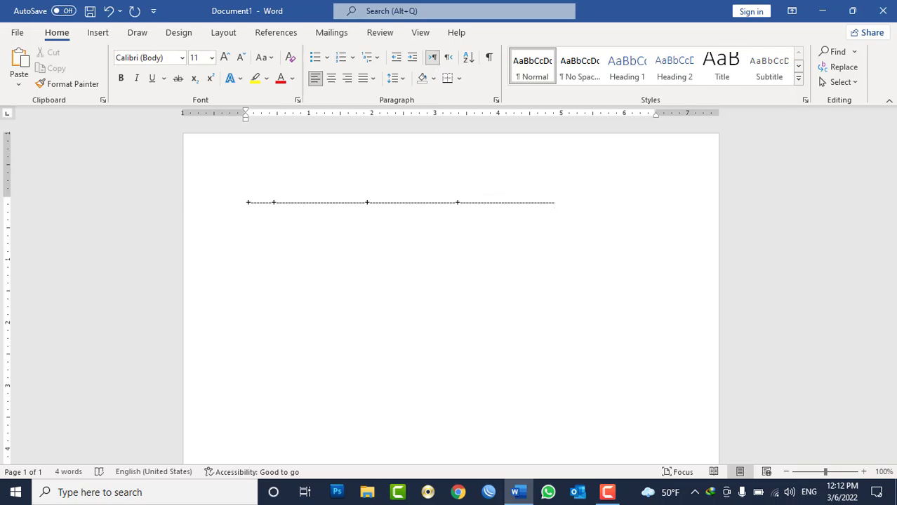
type("+")
type("------------------------")
type("+--------------------------+")
key("Return")
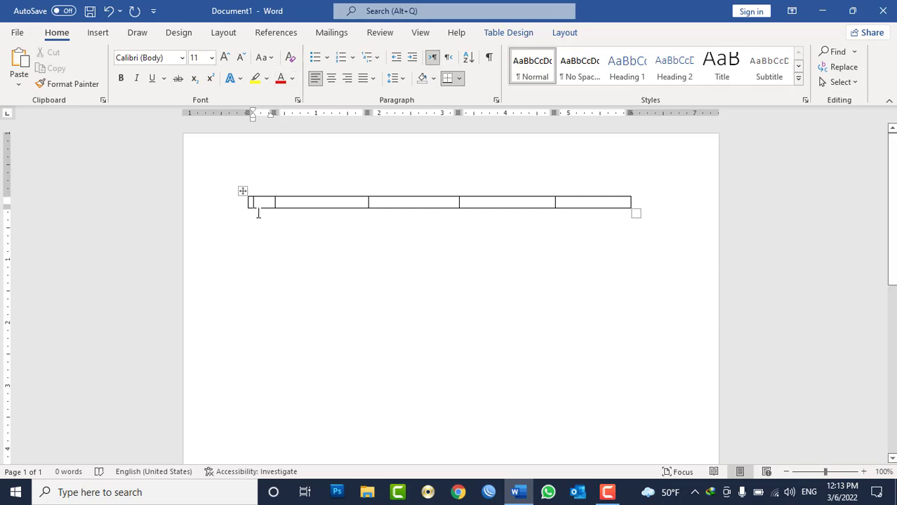
- Add six rows below the table's single row by advancing through the cells from the last column
mouse_move(261, 202)
left_mouse_down()
mouse_move(372, 196)
mouse_move(581, 208)
left_mouse_up()
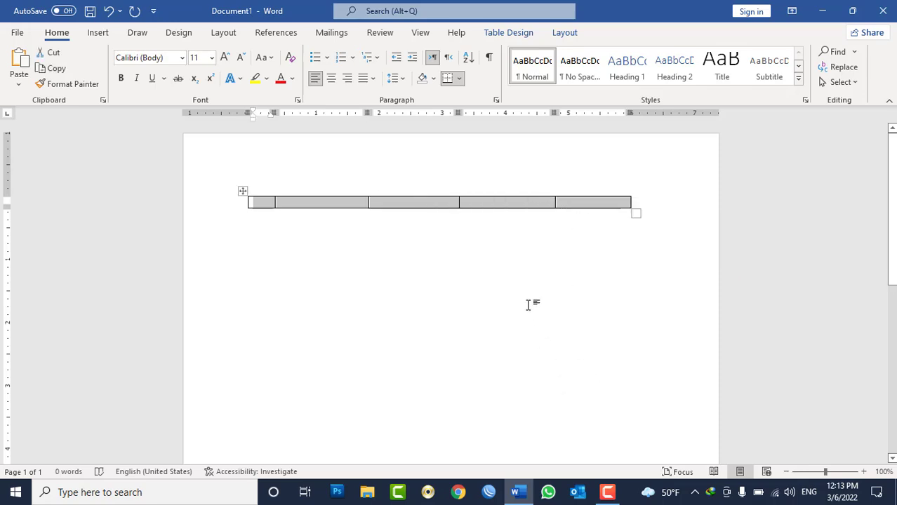
left_click(567, 202)
key("Tab")
key("Tab")
key("Tab")
key("Tab")
key("Tab")
key("Tab")
key("Tab")
key("Tab")
key("Tab")
key("Tab")
key("Tab")
key("Tab")
key("Tab")
key("Tab")
key("Tab")
key("Tab")
key("Tab")
key("Tab")
key("Tab")
key("Tab")
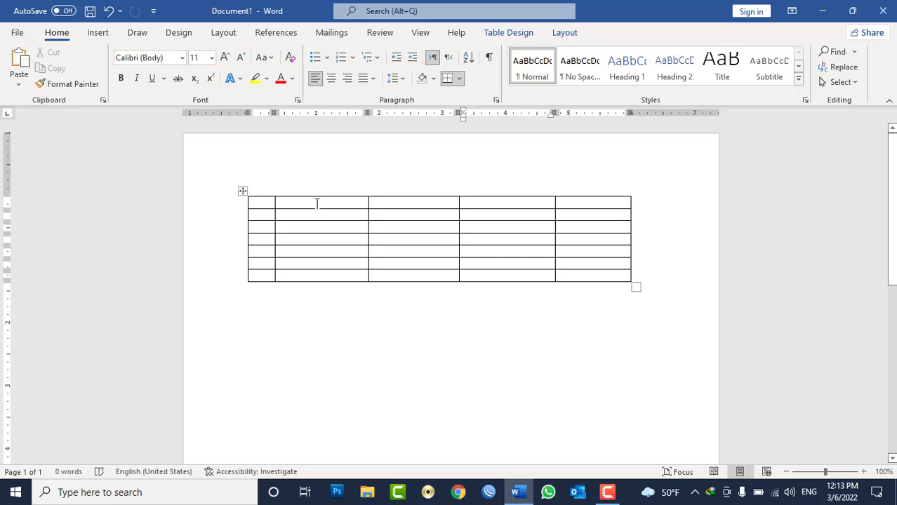
left_click_drag(317, 203, 329, 273)
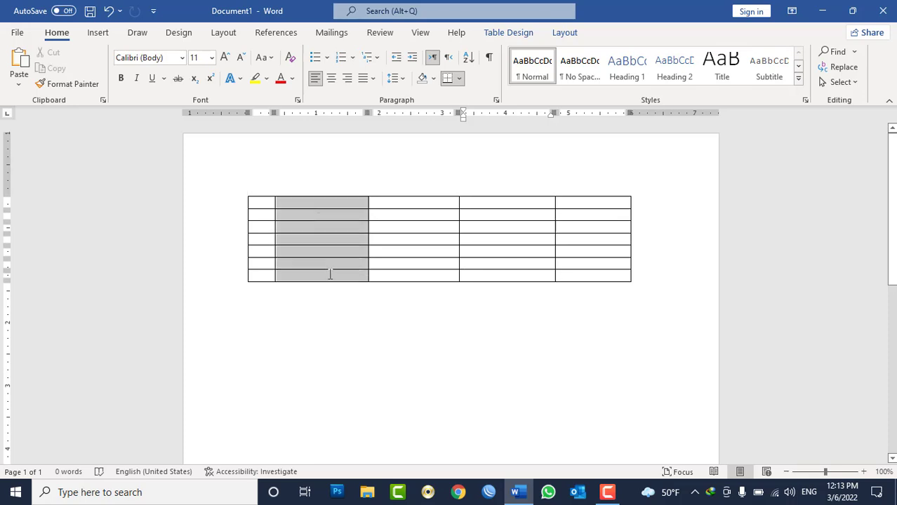
left_click(301, 227)
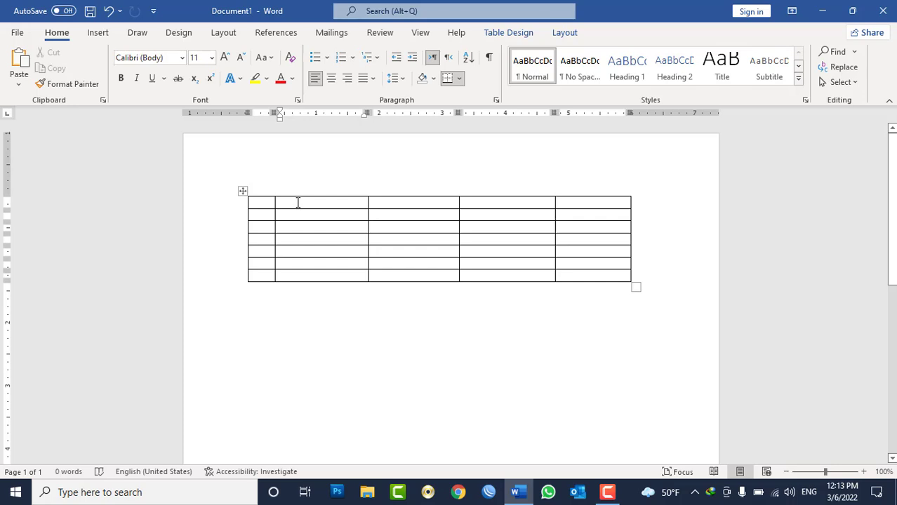
left_click_drag(296, 207, 307, 283)
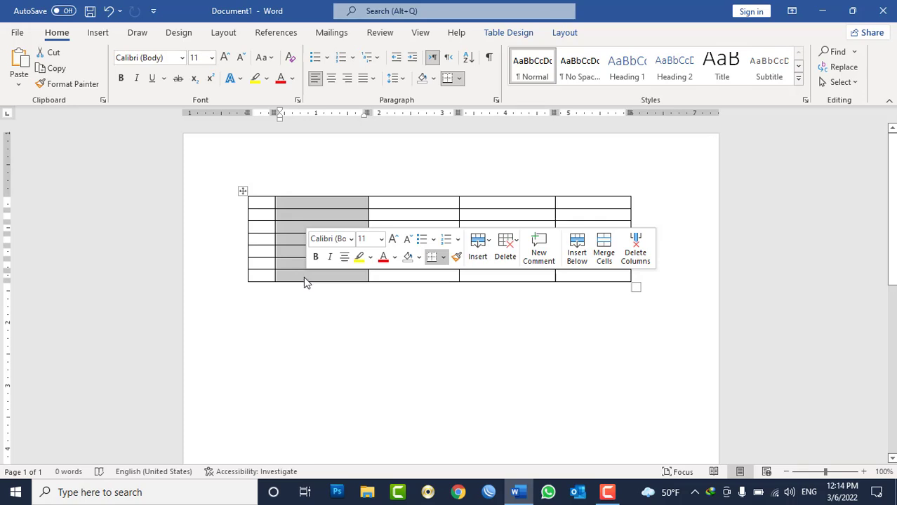
left_click_drag(261, 215, 569, 216)
right_click(570, 218)
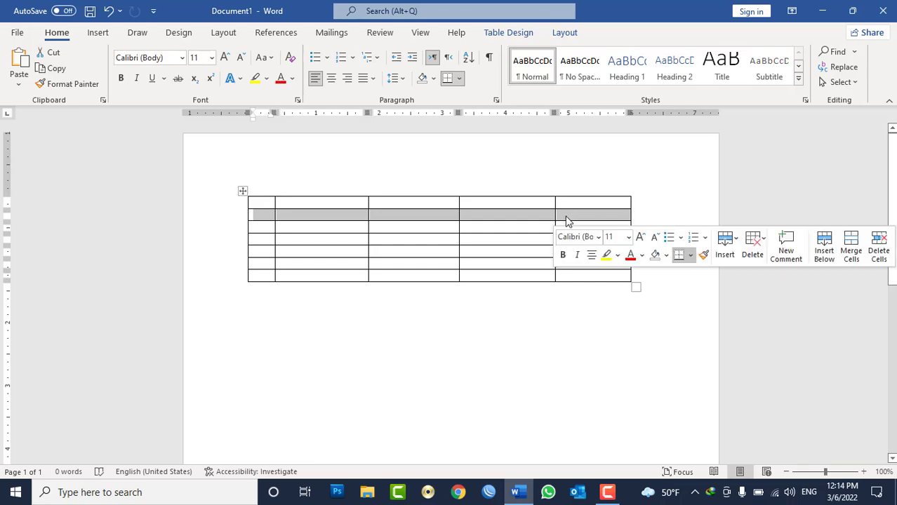
left_click(407, 220)
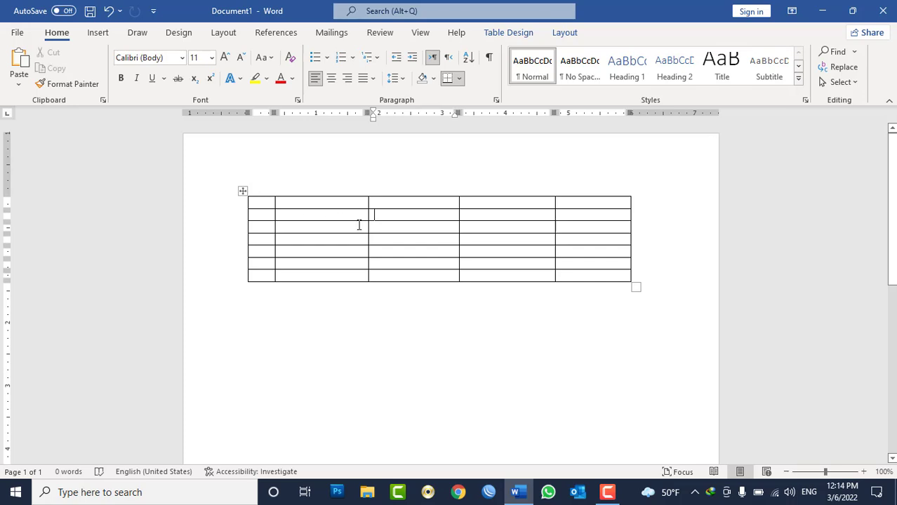
- Undo the row additions until only the table's first row is left
key("ctrl+z")
key("ctrl+z")
key("ctrl+z")
key("ctrl+z")
key("ctrl+z")
key("ctrl+z")
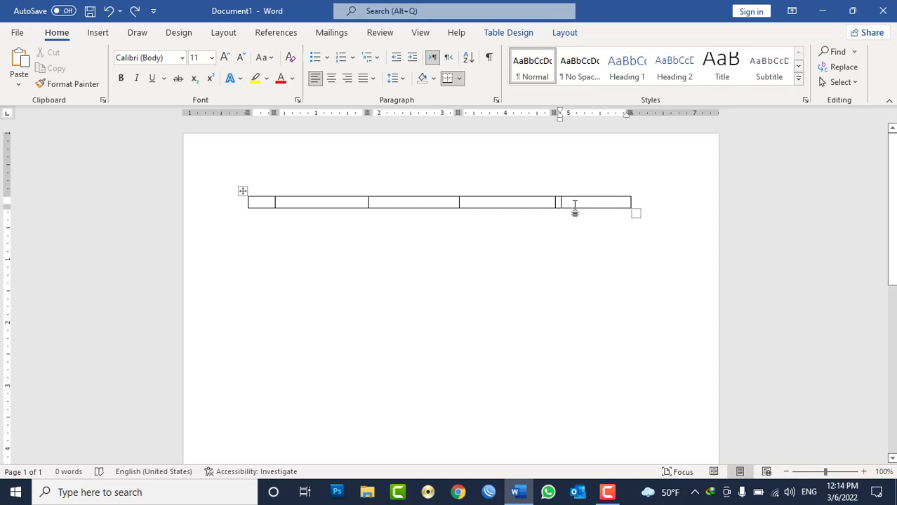
- Redo and repeat the row additions until the table has nine rows
key("ctrl+y")
key("ctrl+y")
key("ctrl+y")
key("ctrl+y")
key("ctrl+y")
key("ctrl+y")
key("ctrl+y")
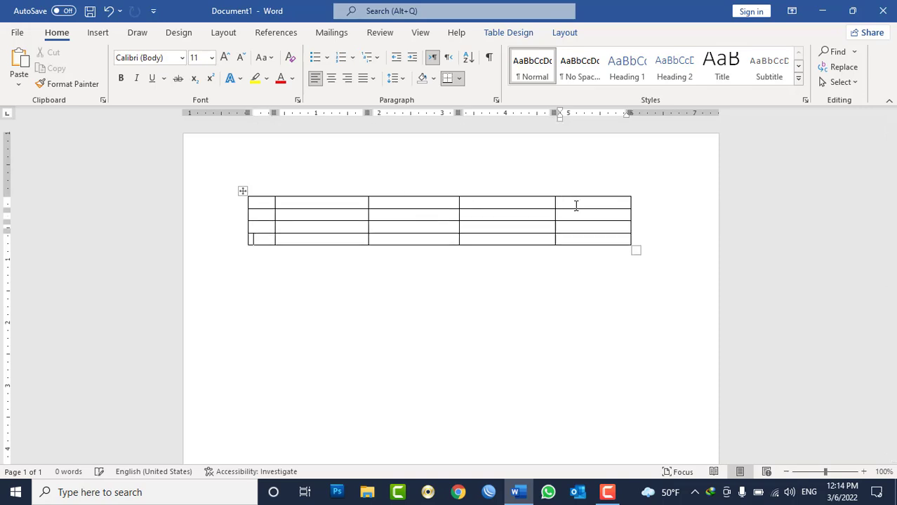
key("ctrl+y")
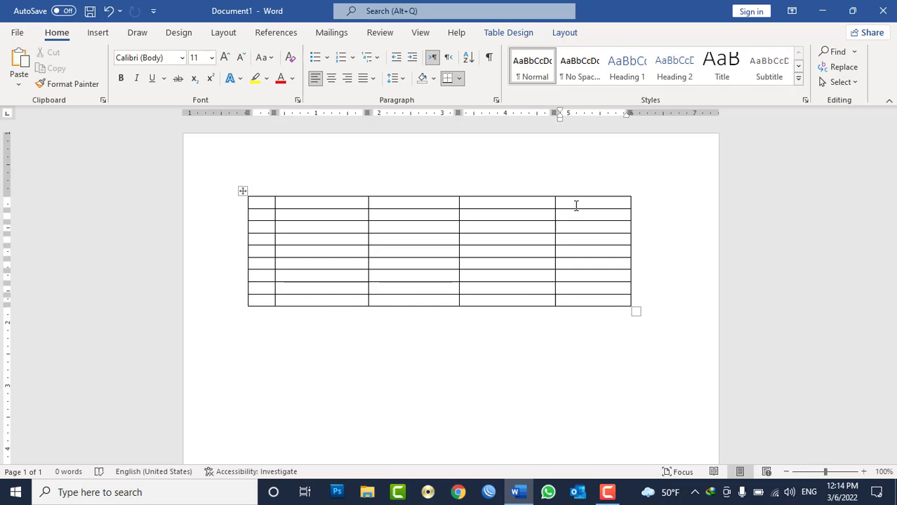
- Append two more rows at the end of the table by advancing past its last cells
key("Tab")
key("Tab")
key("Tab")
key("Tab")
key("Tab")
key("Tab")
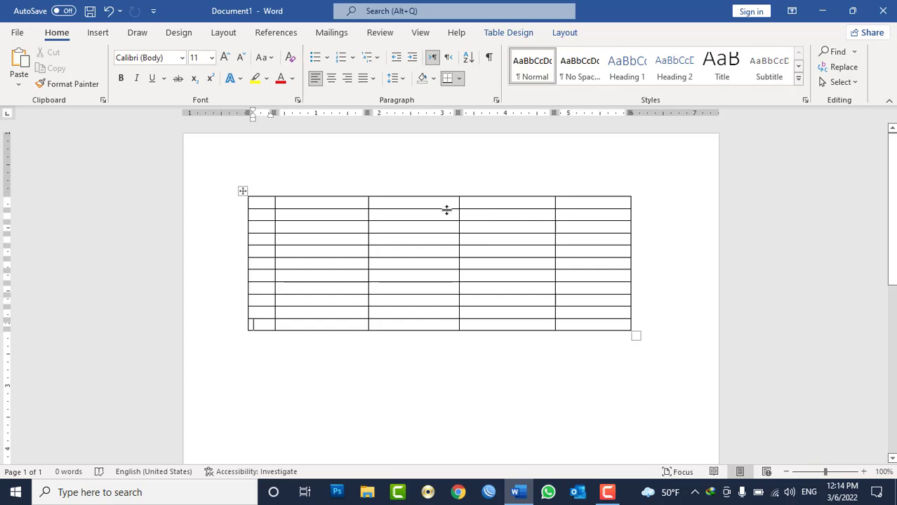
- Make the table's first row about twice as tall and enter the headings "شماره" and "نوم" in its first two cells, using Persian input
left_click_drag(327, 209, 327, 220)
left_click(273, 209)
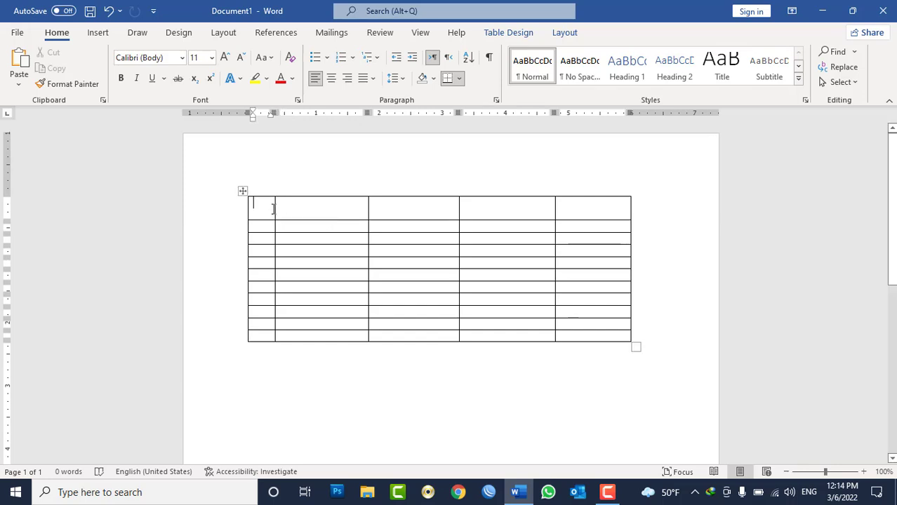
key("alt+shift")
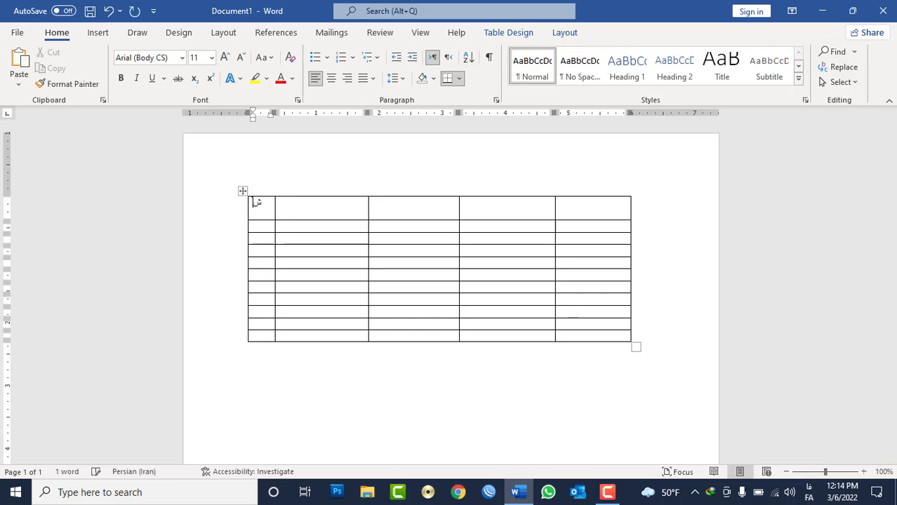
type("شماره")
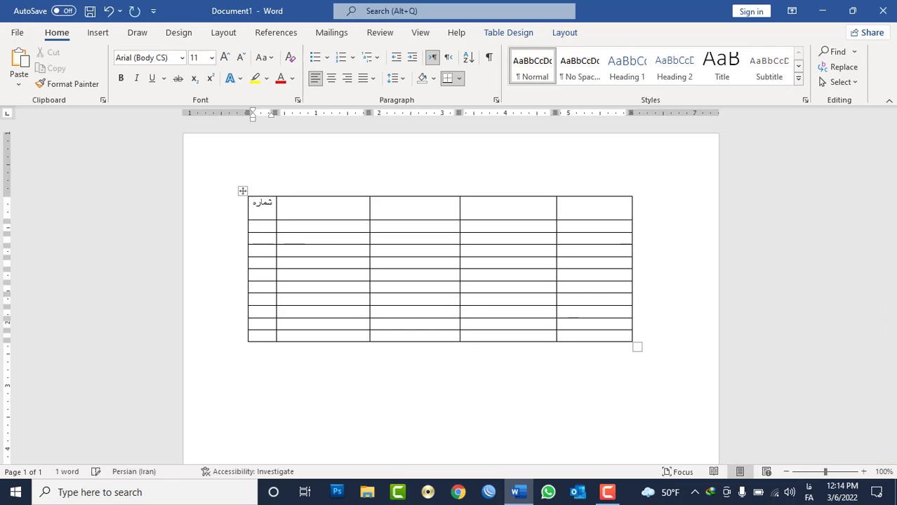
left_click(328, 209)
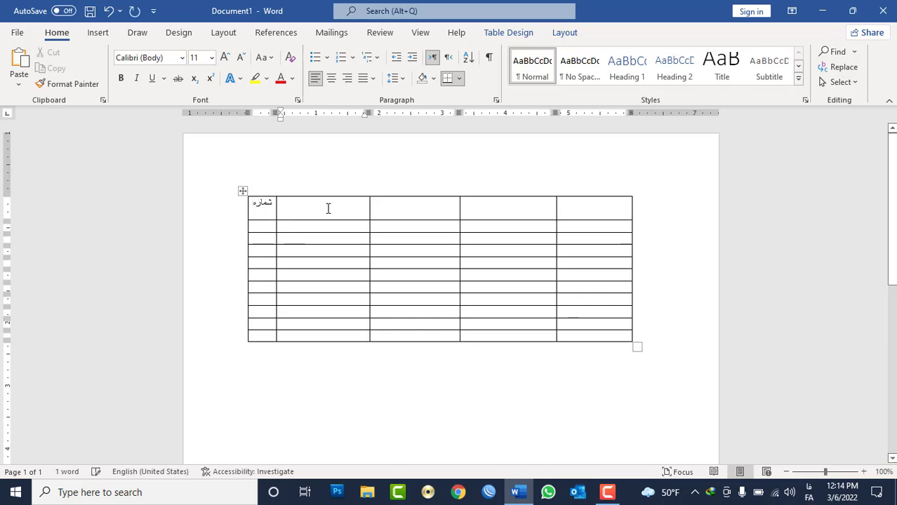
type("نام")
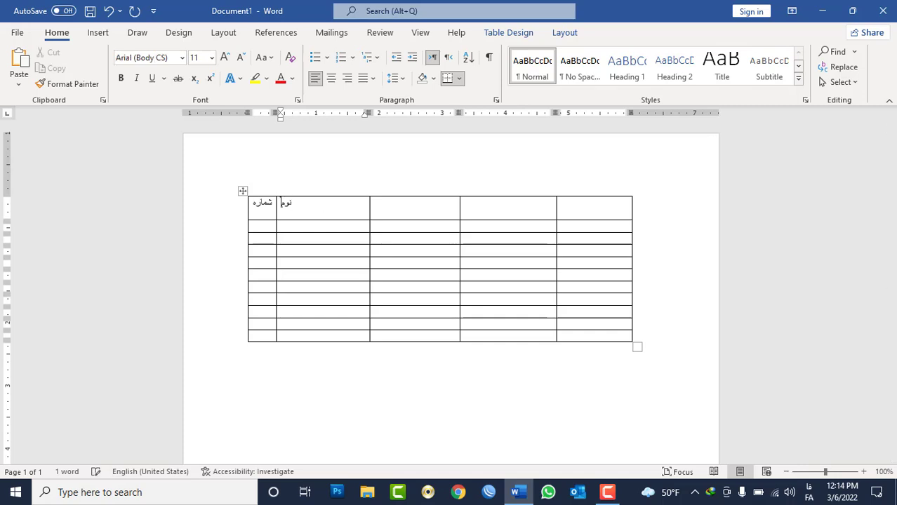
- Enter "دپلار نوم" as the heading of the third column
left_click(406, 209)
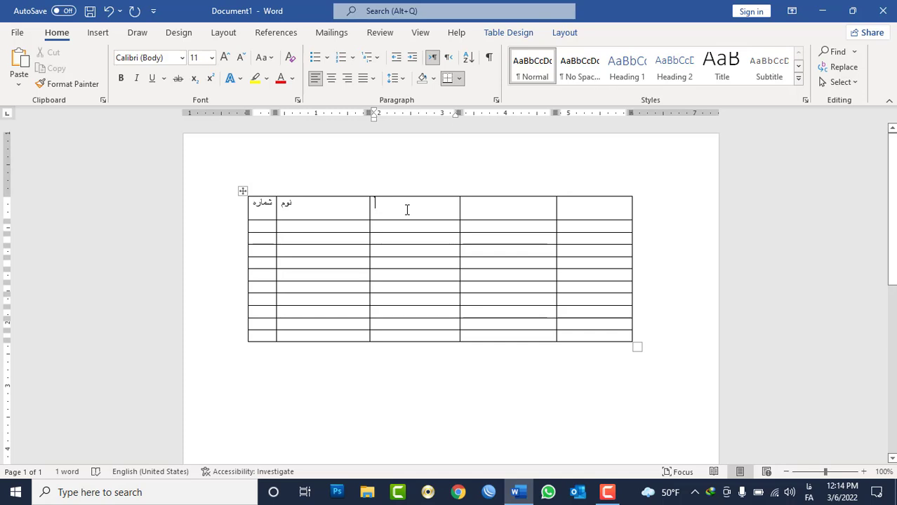
type("ولد")
key("BackSpace")
key("BackSpace")
key("BackSpace")
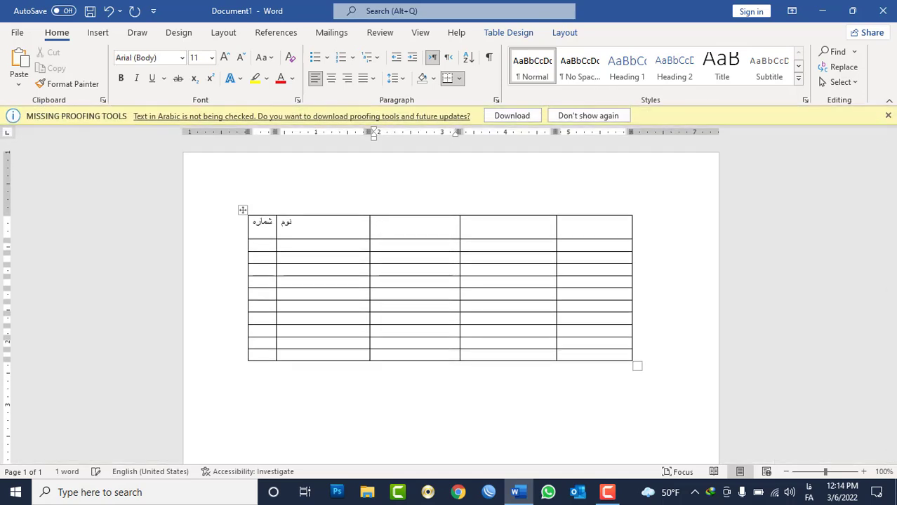
type("د پلار نو")
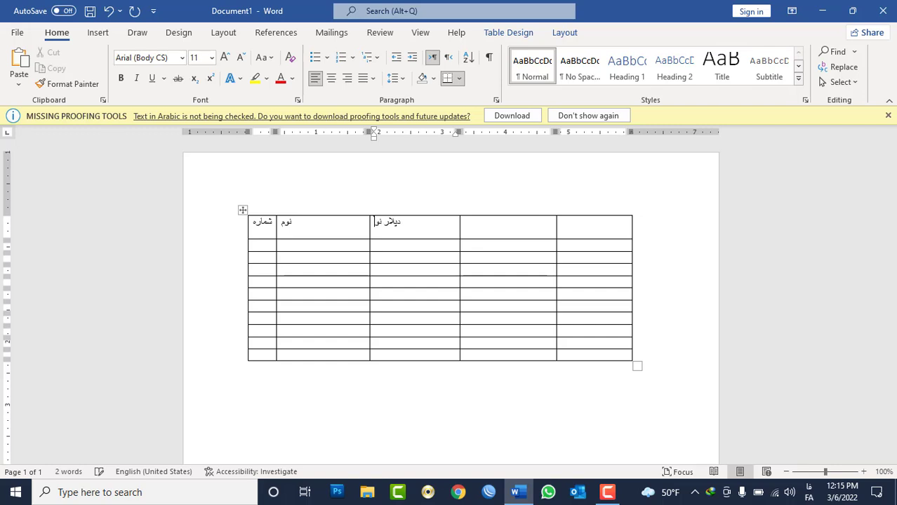
type("م")
- Enter "د تذکره شمیره" as the heading of the fourth column, correcting the spelling of its second word
left_click(518, 229)
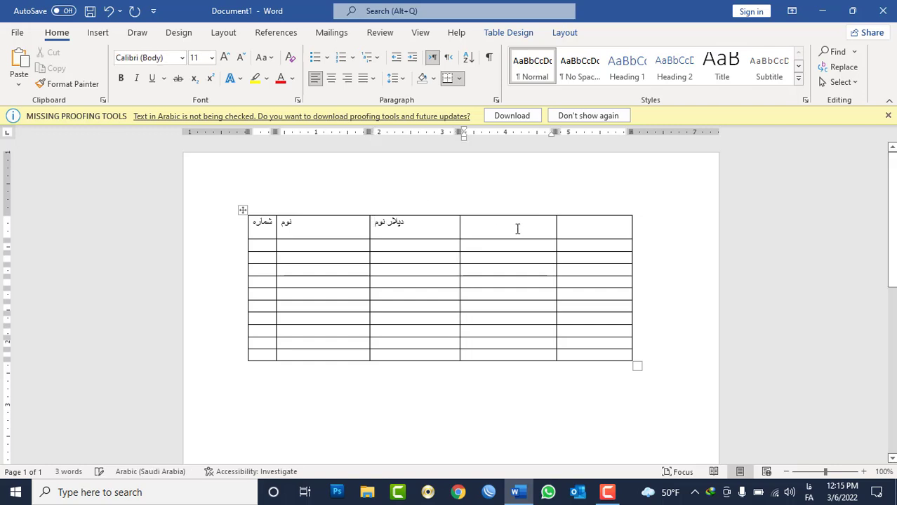
type("د تذک")
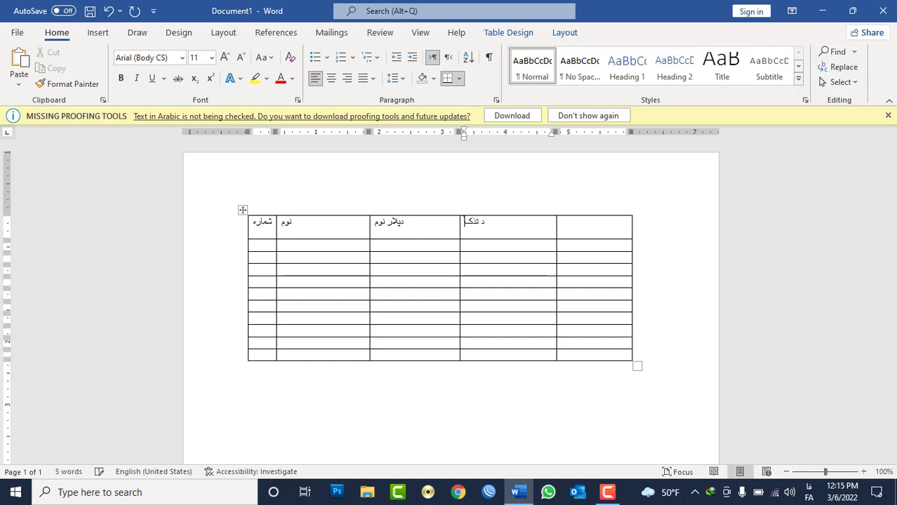
type("ره")
key("BackSpace")
key("BackSpace")
key("BackSpace")
type("یره شمې")
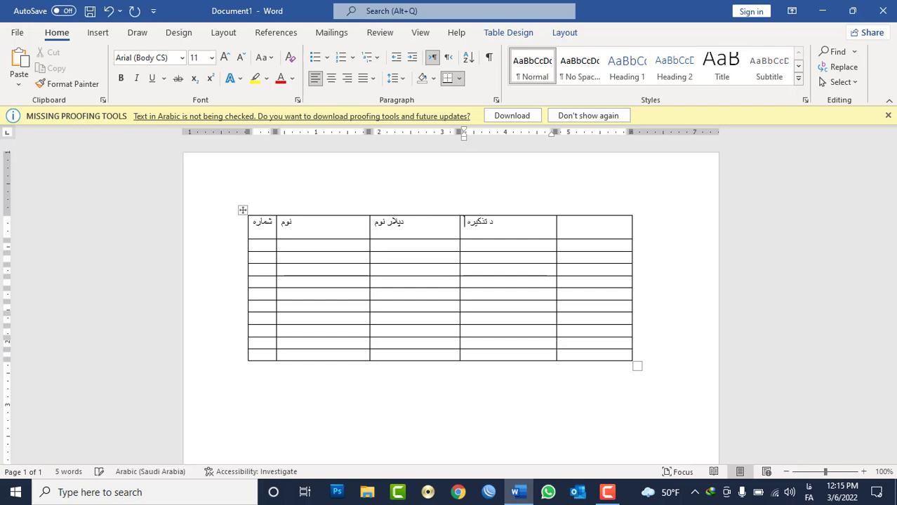
type("ره")
left_click_drag(494, 222, 496, 222)
left_click(537, 231)
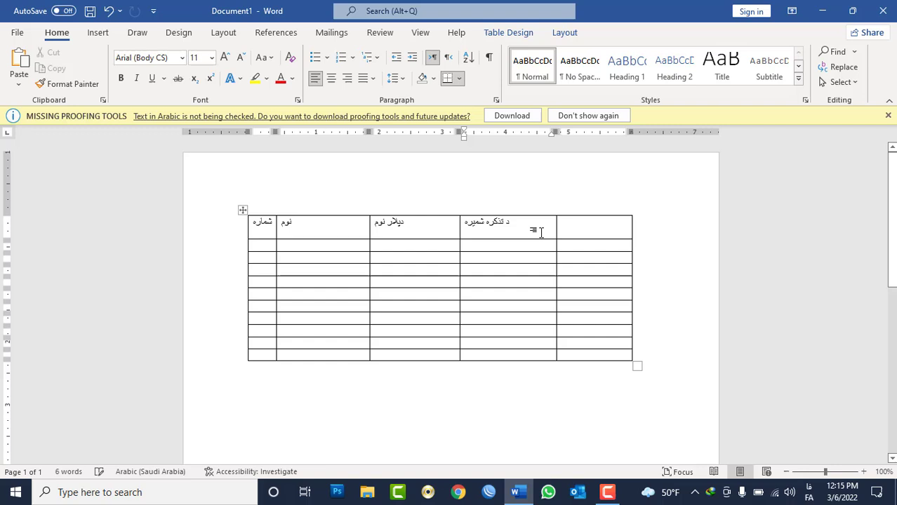
- Enter "ملاخظات" as the heading of the last column, correcting mistyped letters
left_click(588, 235)
type("ملاحظ")
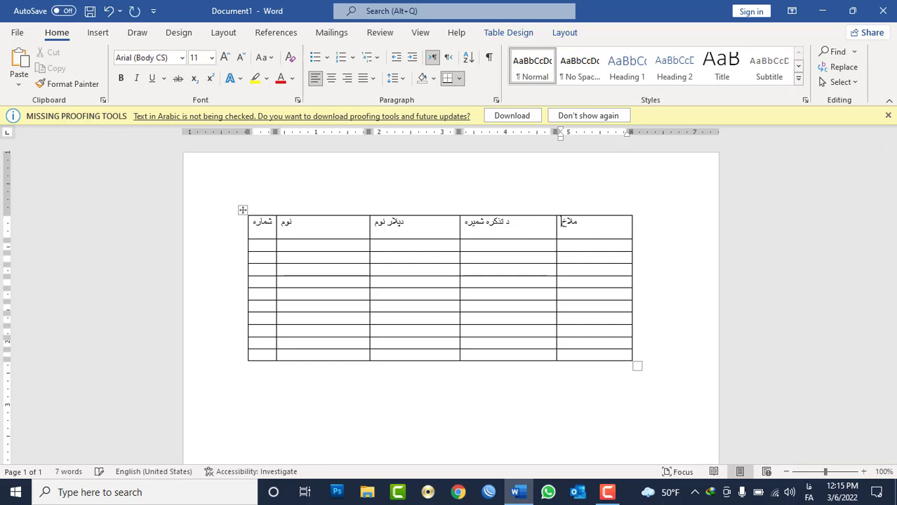
key("BackSpace")
type("ضات")
key("BackSpace")
key("BackSpace")
key("BackSpace")
type("ص")
key("BackSpace")
type("ظات")
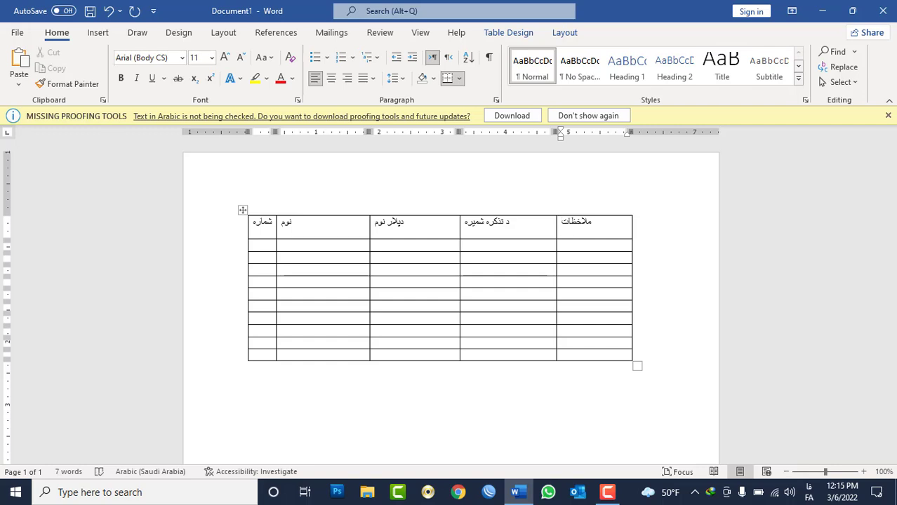
- Correct the spelling of the last column's heading to "ملاحظات"
key("BackSpace")
key("BackSpace")
key("BackSpace")
key("BackSpace")
type("حظات")
- Center all the column headings horizontally, enlarge them to 16 pt, and make them bold
left_click_drag(618, 226, 273, 225)
left_click(331, 79)
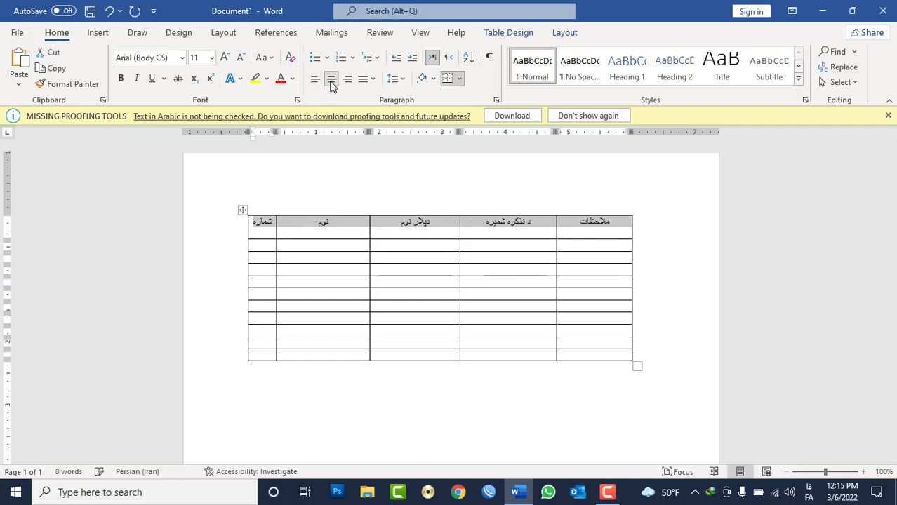
left_click(226, 59)
left_click(225, 59)
left_click(225, 59)
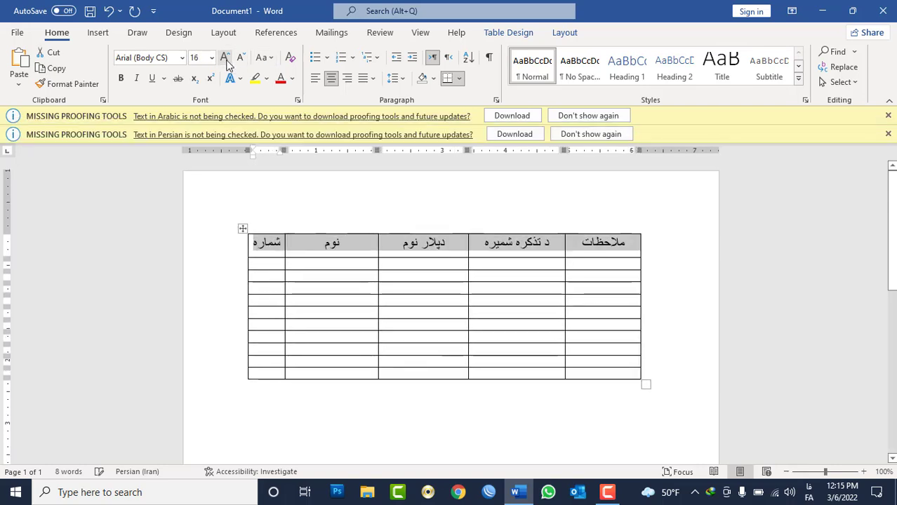
left_click(121, 77)
- Reduce the first column's heading "شماره" to 11 pt
double_click(278, 245)
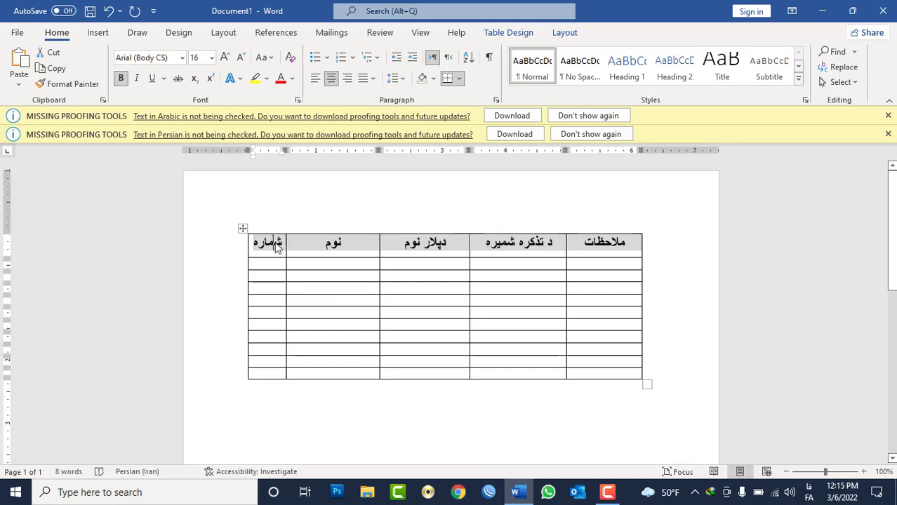
left_click(240, 59)
left_click(240, 60)
left_click(240, 60)
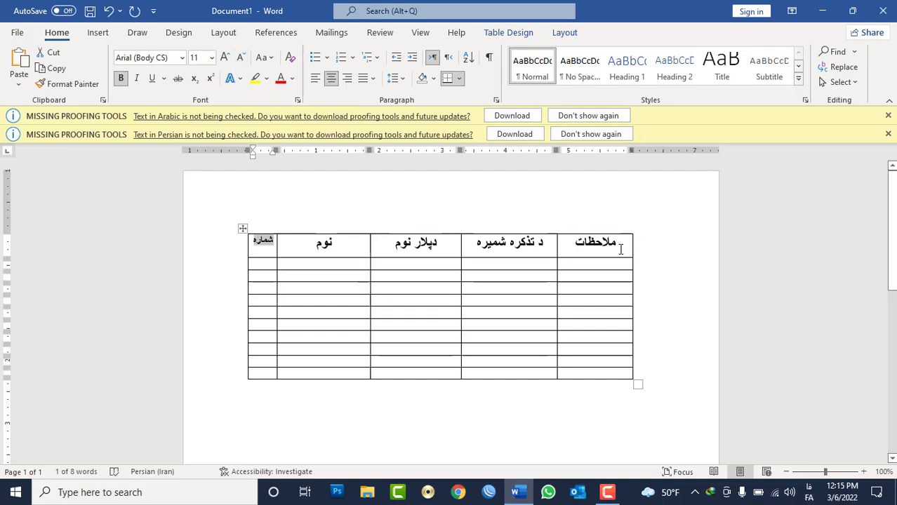
- Select the heading row and examine the cell alignment options available for it
left_click_drag(620, 249, 264, 248)
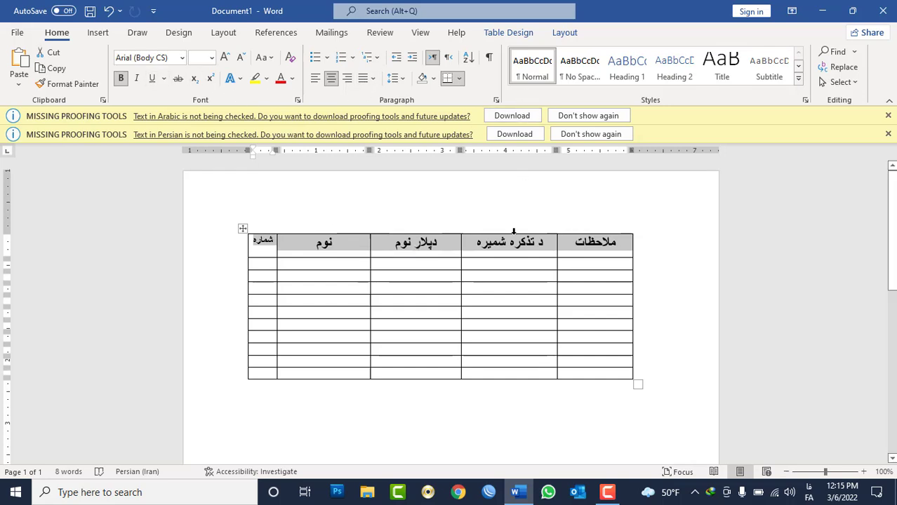
left_click(507, 35)
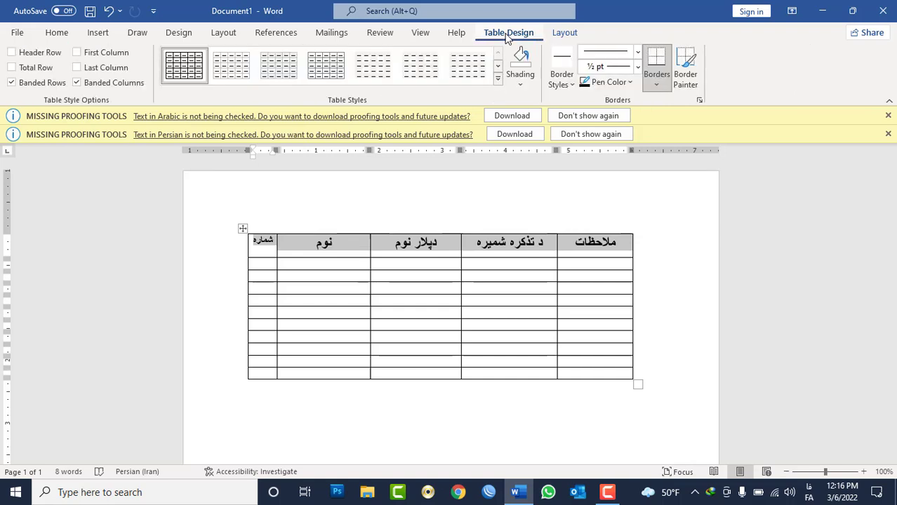
left_click(565, 34)
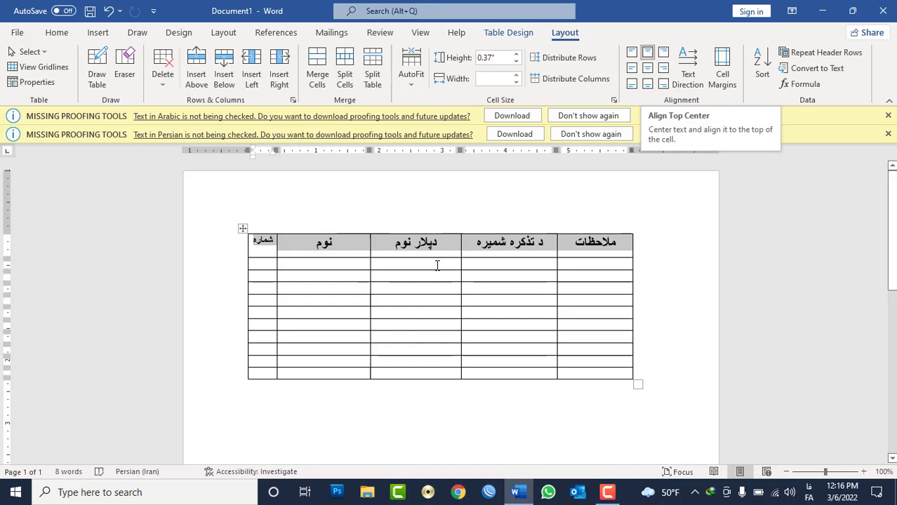
- Insert a one-cell table a few lines below the headings table and make it about 2.34 inches tall
left_click(355, 401)
key("Return")
key("Return")
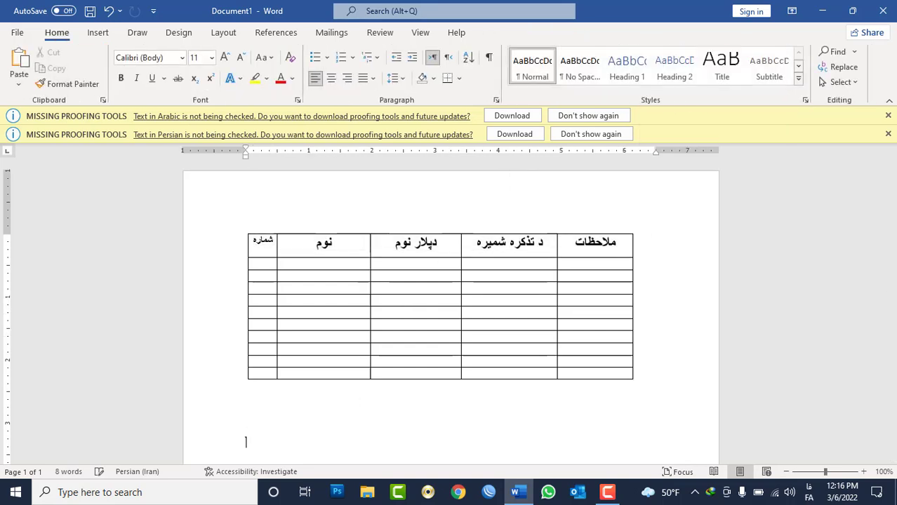
key("alt+shift")
left_click(98, 33)
left_click(96, 70)
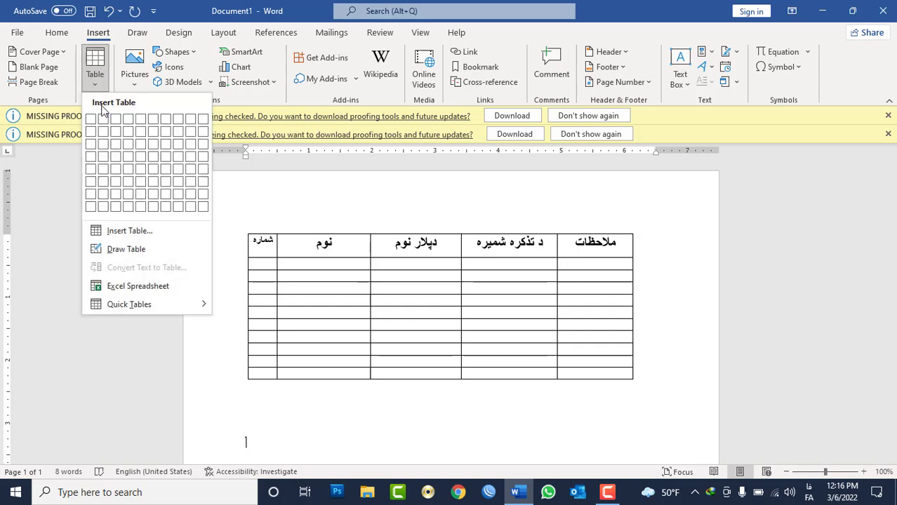
left_click(95, 123)
scroll(393, 323, "down", 3)
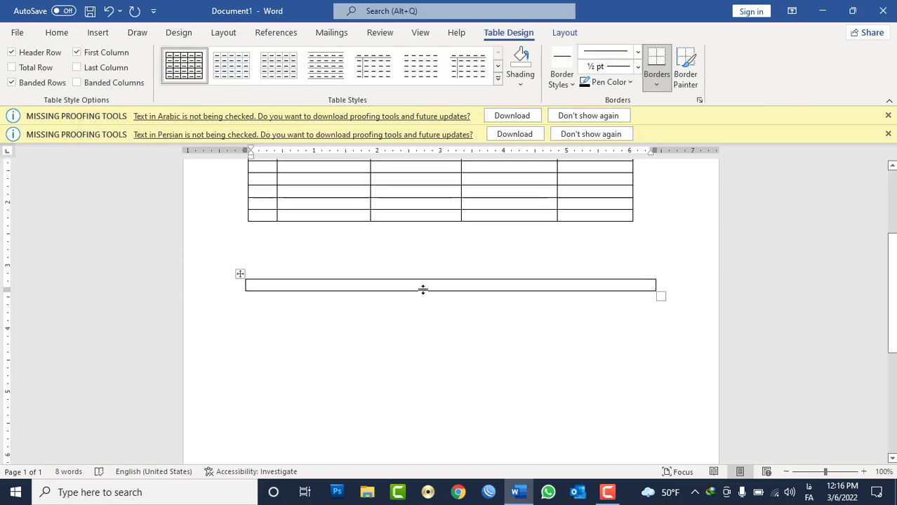
left_click_drag(423, 290, 433, 427)
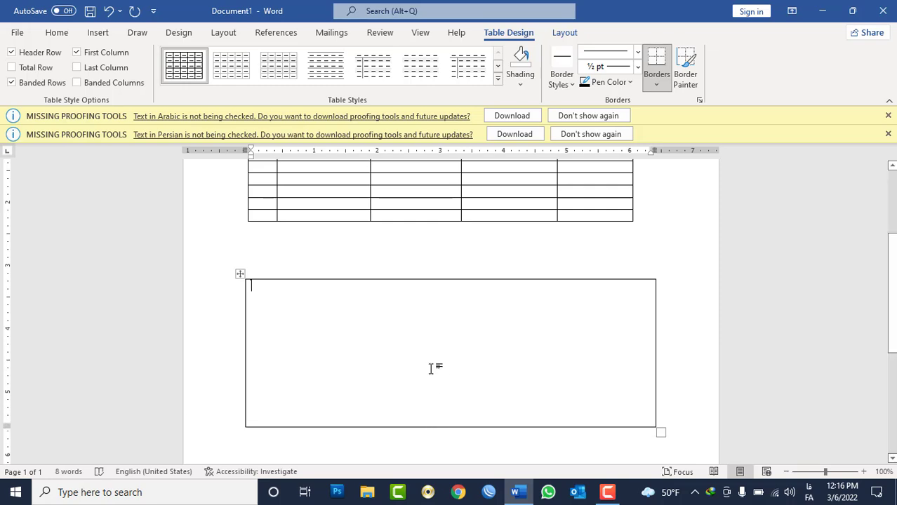
- Enter "افغانستان" in the one-cell table and format the word as bold at 41 pt
type("افغانستان")
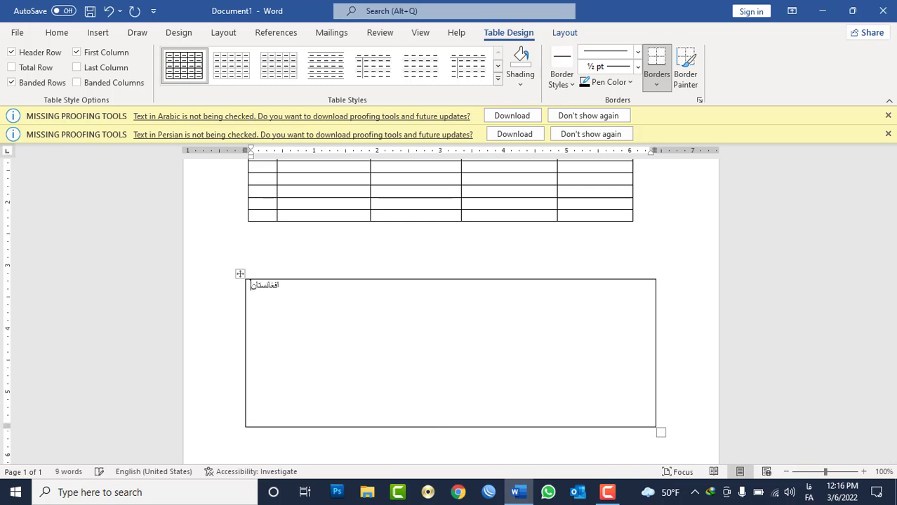
key("ctrl+a")
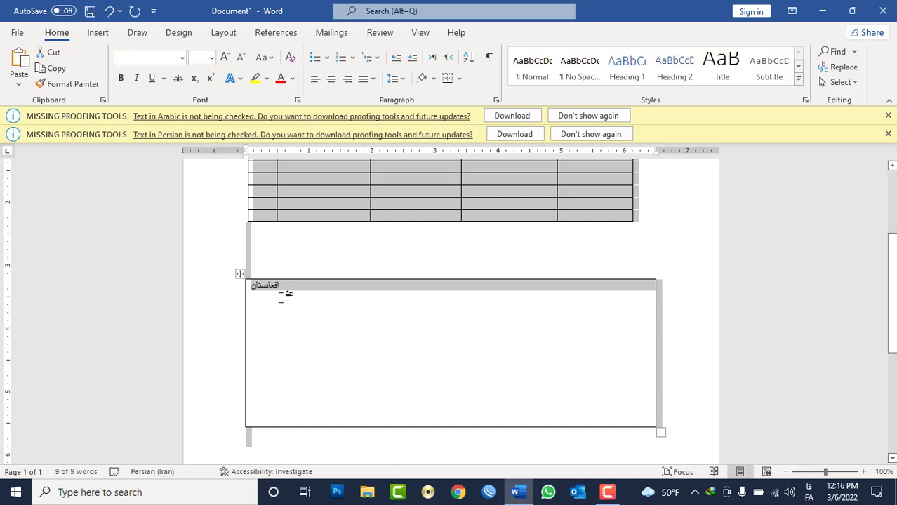
right_click(267, 295)
double_click(267, 295)
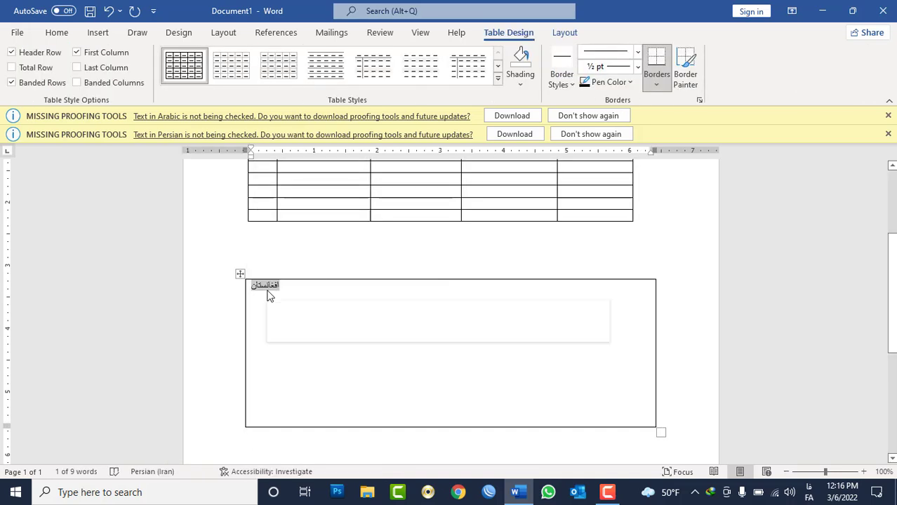
key("ctrl+bracketright")
key("ctrl+bracketright")
key("ctrl+bracketright")
key("ctrl+bracketright")
key("ctrl+bracketright")
key("ctrl+bracketright")
key("ctrl+bracketright")
key("ctrl+bracketright")
key("ctrl+bracketright")
key("ctrl+bracketright")
key("ctrl+bracketright")
key("ctrl+bracketright")
key("ctrl+bracketright")
key("ctrl+bracketright")
key("ctrl+bracketright")
key("ctrl+bracketright")
key("ctrl+bracketright")
key("ctrl+bracketright")
key("ctrl+bracketright")
key("ctrl+bracketright")
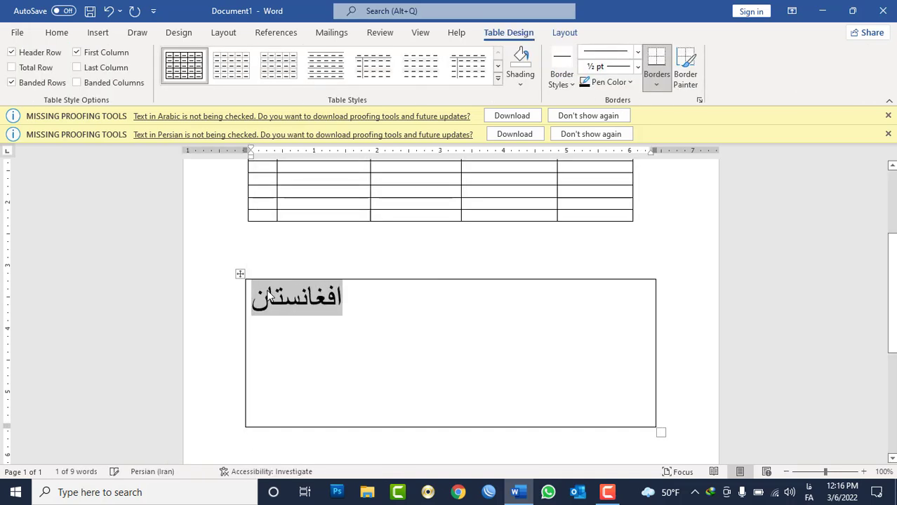
left_click(313, 321)
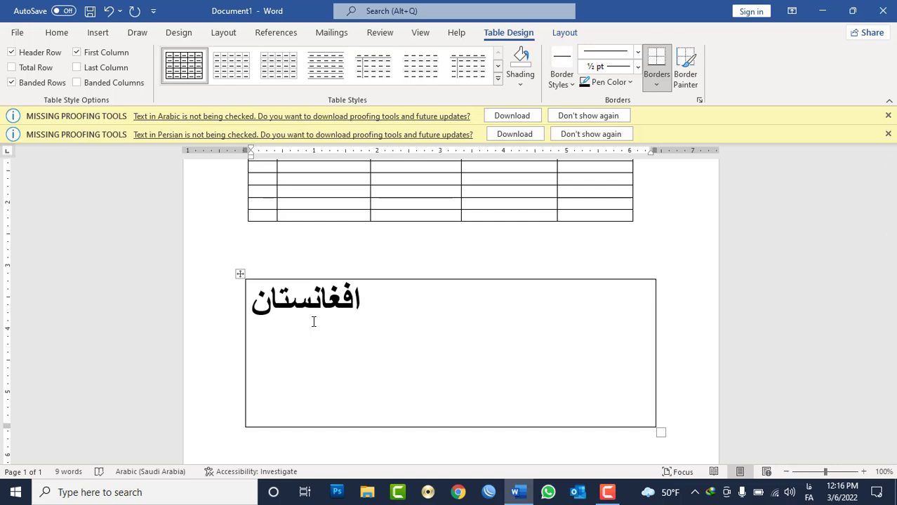
- Try top and bottom cell alignments on the word "افغانستان", ending with it centered both horizontally and vertically
triple_click(277, 308)
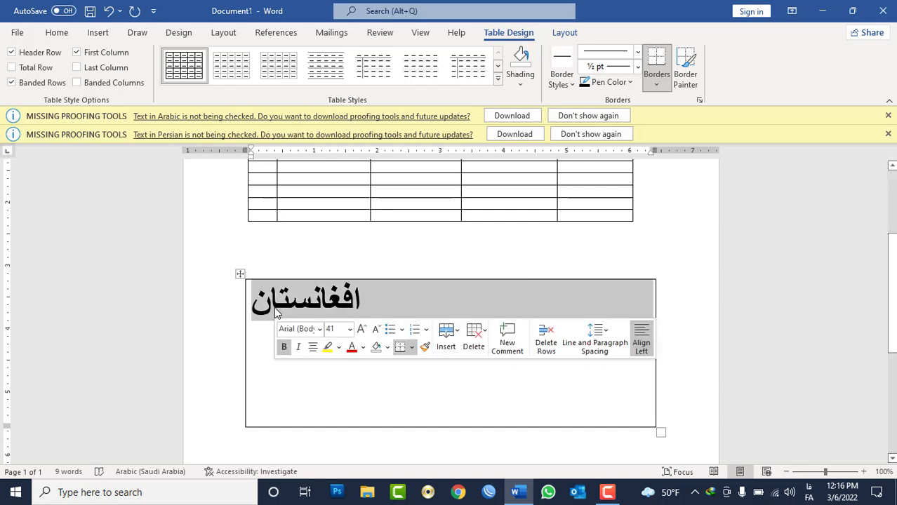
left_click(564, 33)
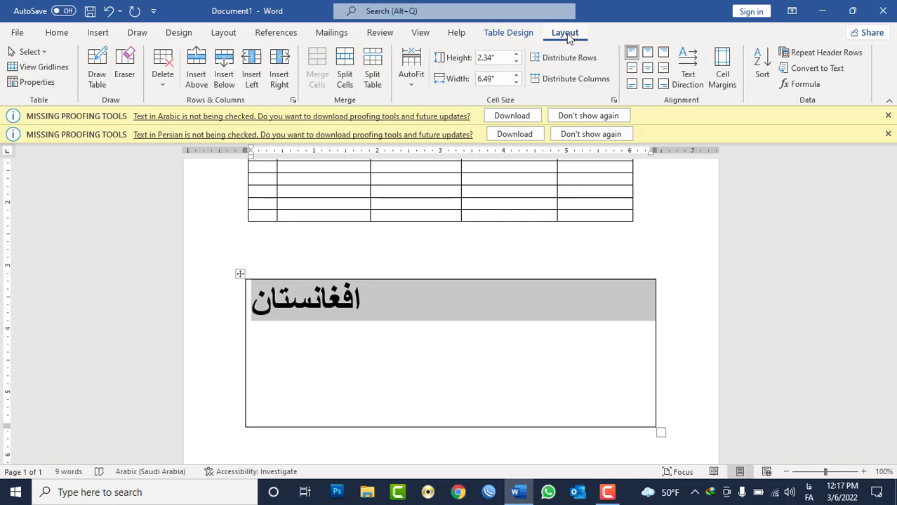
left_click(647, 52)
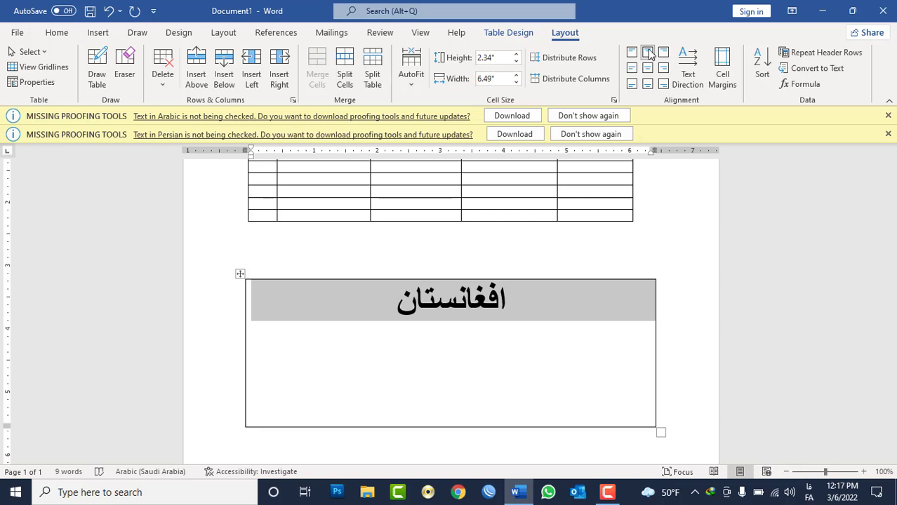
left_click(662, 53)
left_click(652, 54)
left_click(647, 69)
left_click(647, 83)
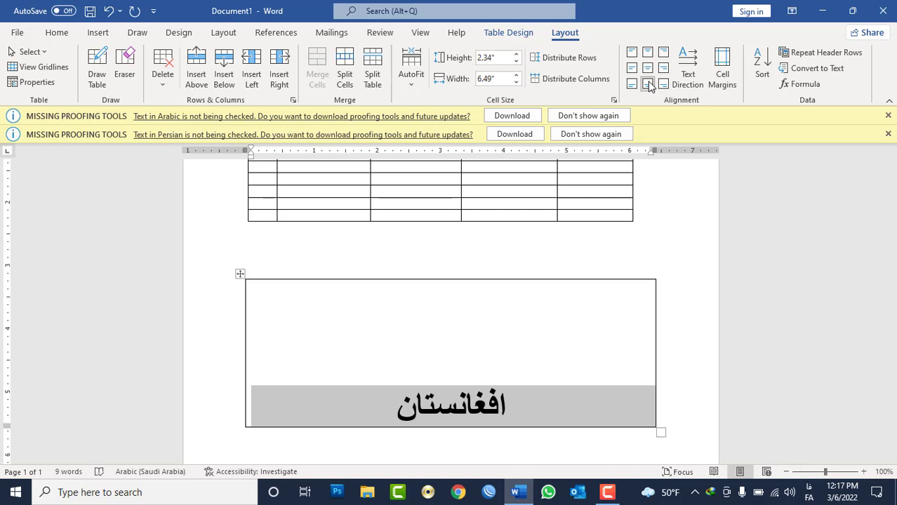
left_click(648, 68)
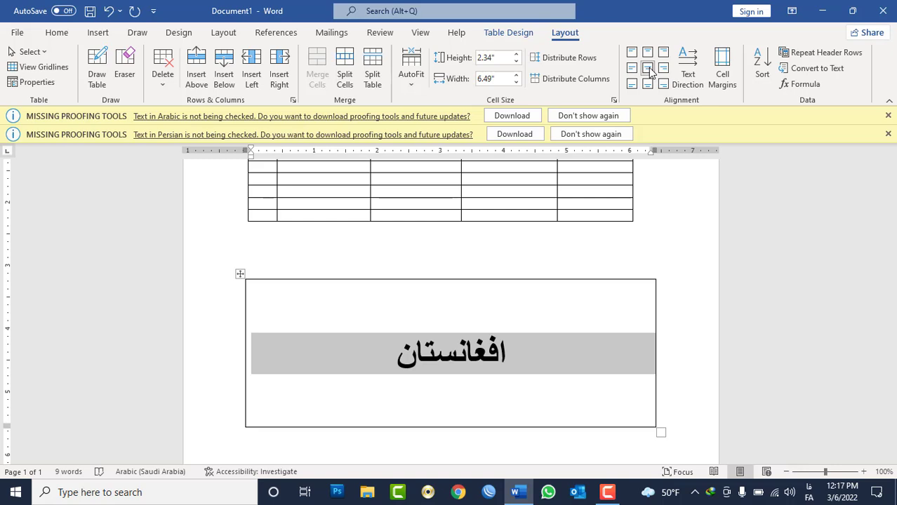
- Delete the one-cell table containing "افغانستان"
left_click(240, 274)
right_click(239, 273)
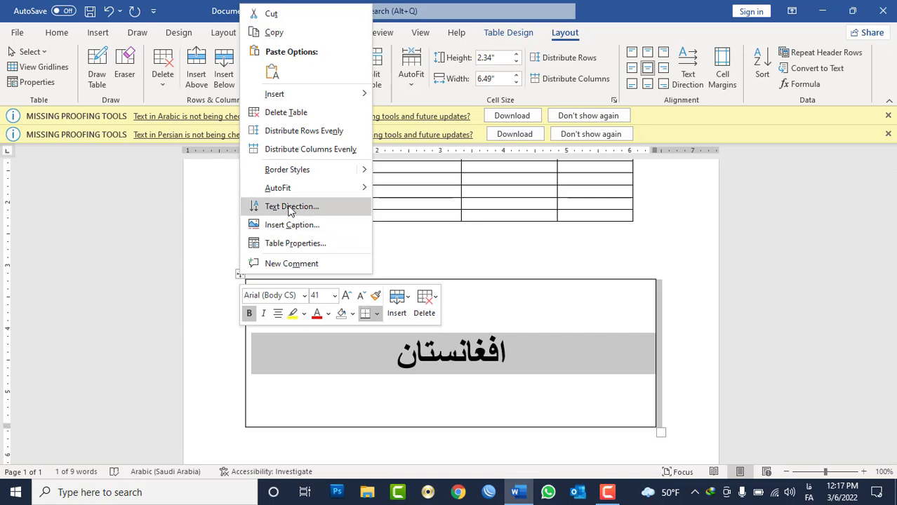
left_click(287, 112)
- Center the column headings both vertically and horizontally in the cells of the first row
scroll(419, 244, "up", 3)
scroll(420, 244, "up", 2)
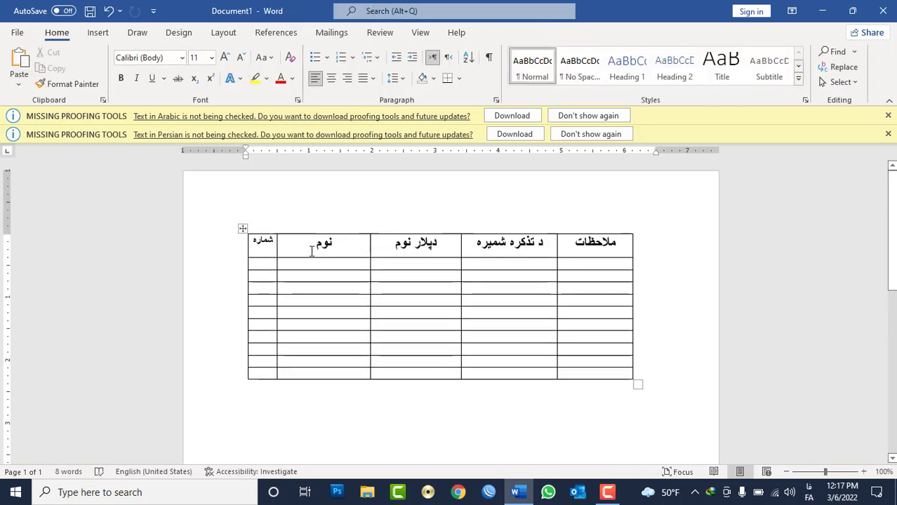
left_click_drag(270, 239, 593, 247)
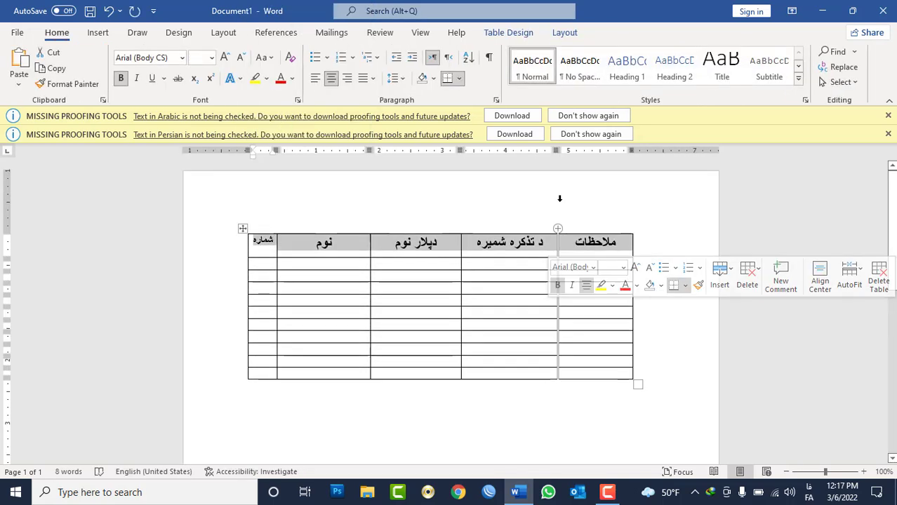
left_click(565, 32)
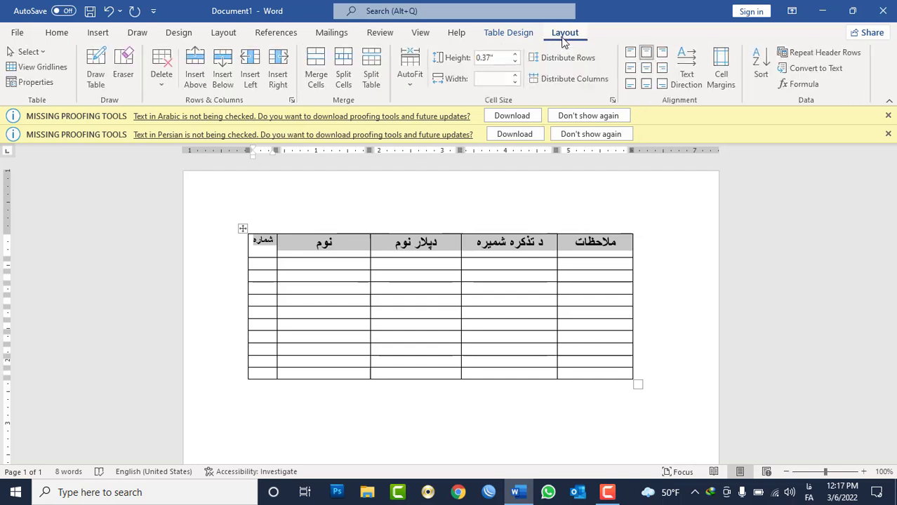
left_click(648, 70)
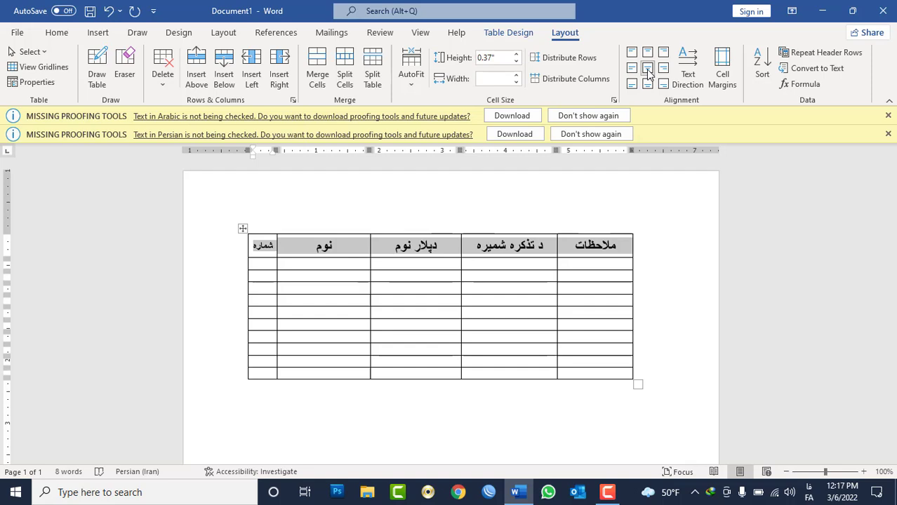
left_click(584, 263)
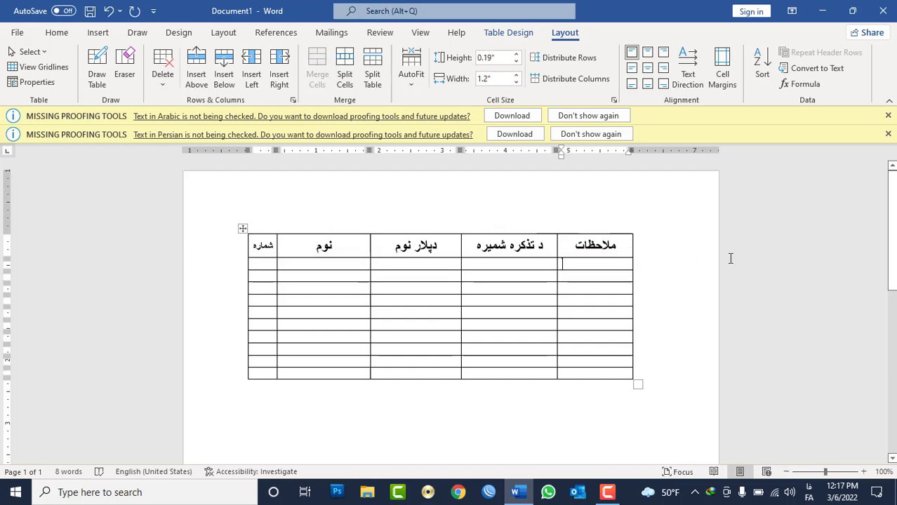
- AutoFit the whole table to the window so it spans the page's text width
left_click(242, 228)
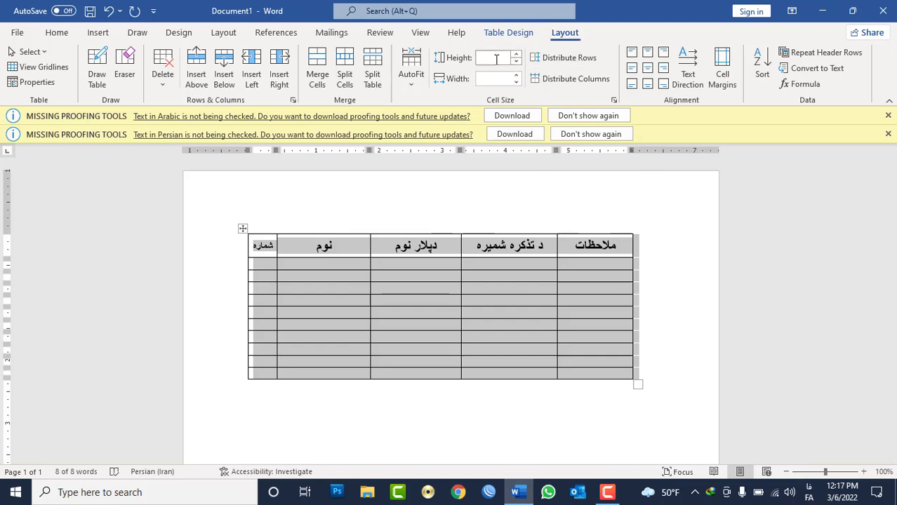
left_click(419, 89)
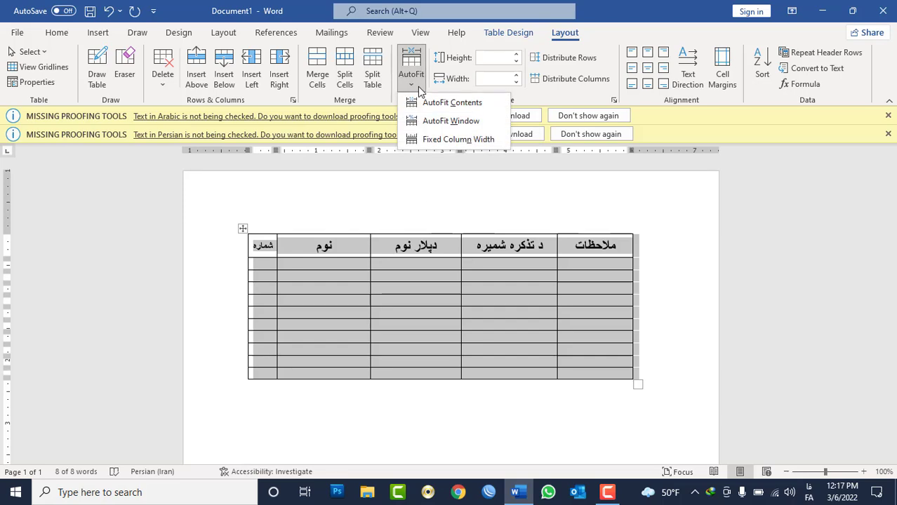
left_click(450, 121)
left_click(602, 276)
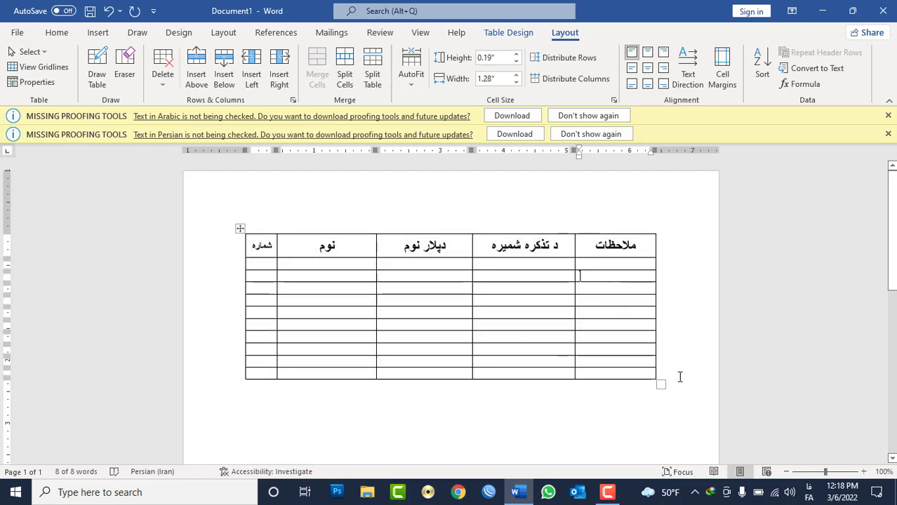
- Shrink the whole table to less than half the text width, then AutoFit it to the window
left_click_drag(661, 385, 424, 382)
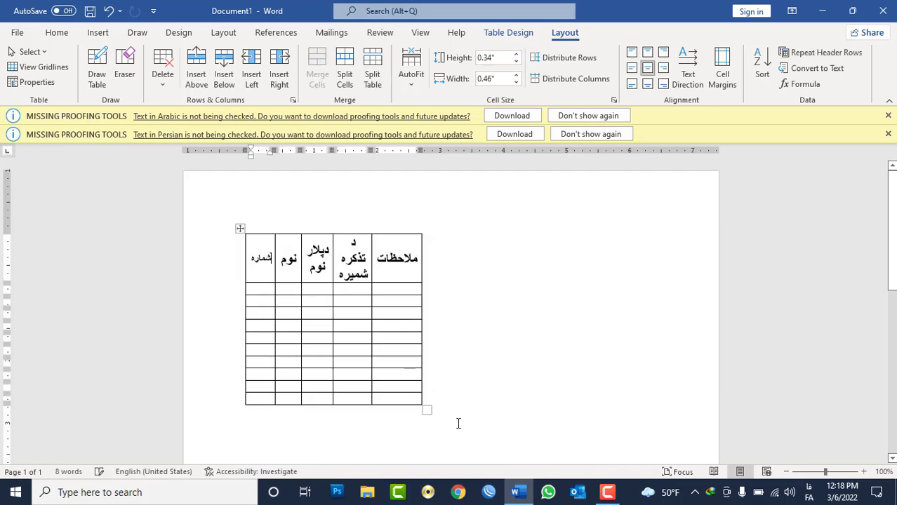
mouse_move(326, 226)
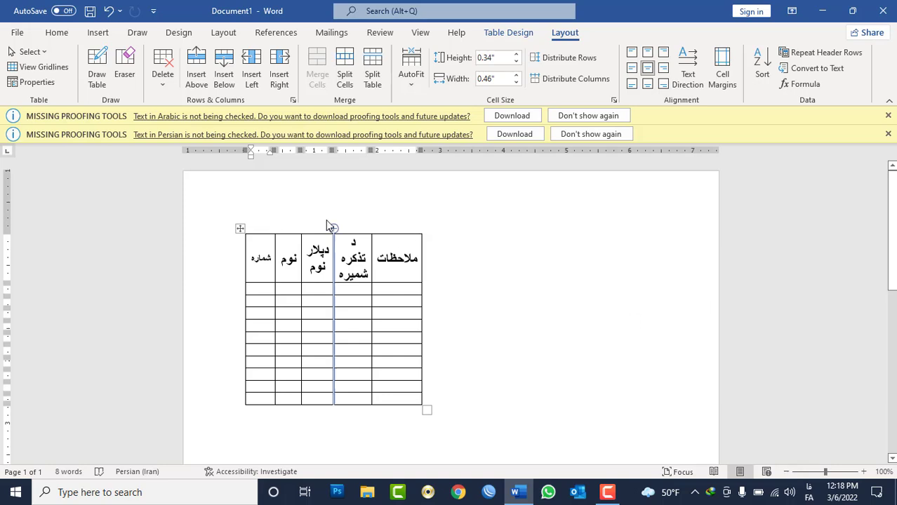
left_click(240, 228)
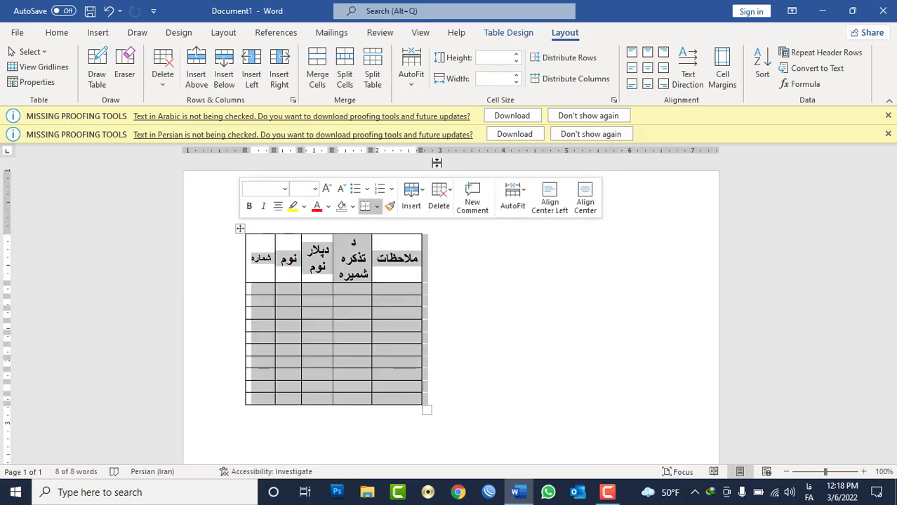
double_click(564, 34)
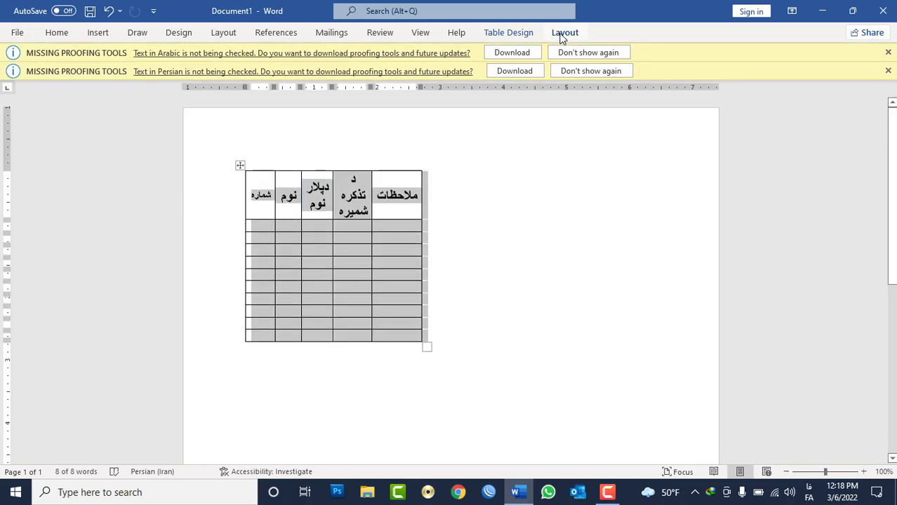
double_click(562, 35)
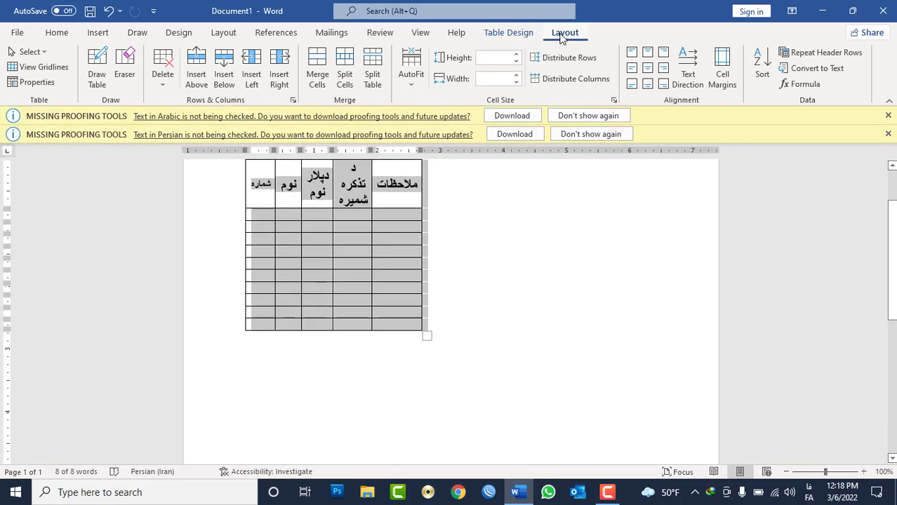
left_click(411, 88)
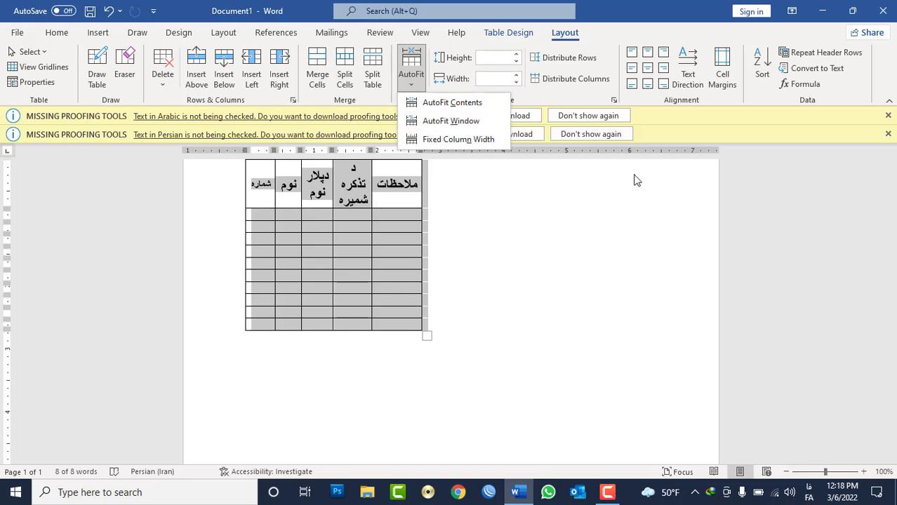
left_click(477, 123)
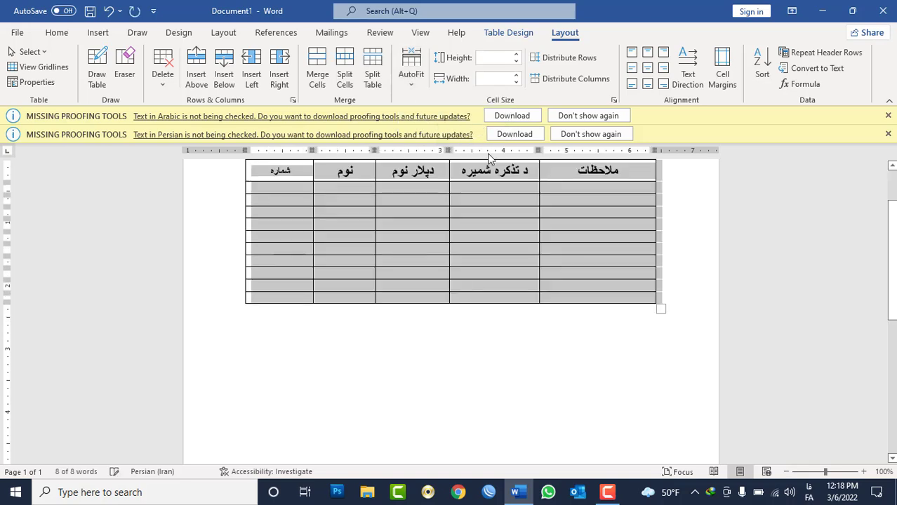
left_click(416, 264)
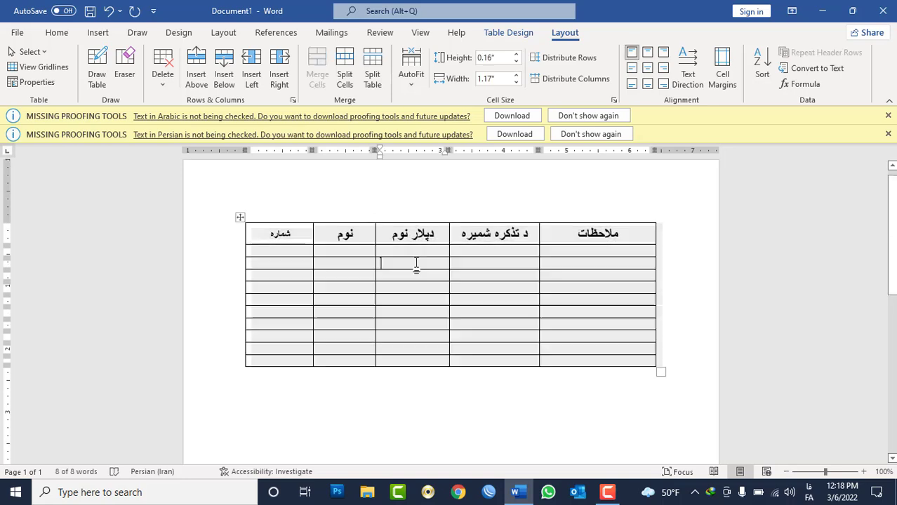
- Narrow the "شماره" column to about 0.46 inches and shift the border between "نوم" and "دپلار نوم" to narrow the "نوم" column
left_click(296, 233)
left_click_drag(311, 234, 274, 234)
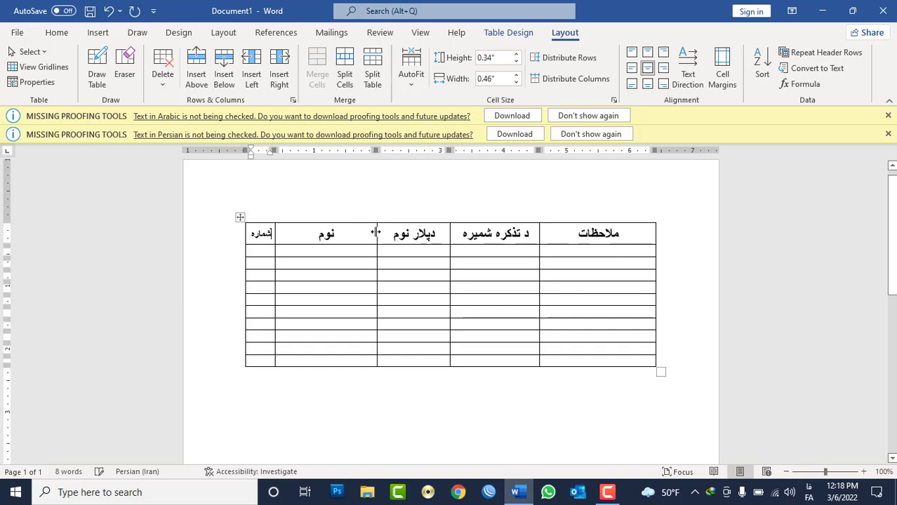
left_click_drag(376, 234, 360, 234)
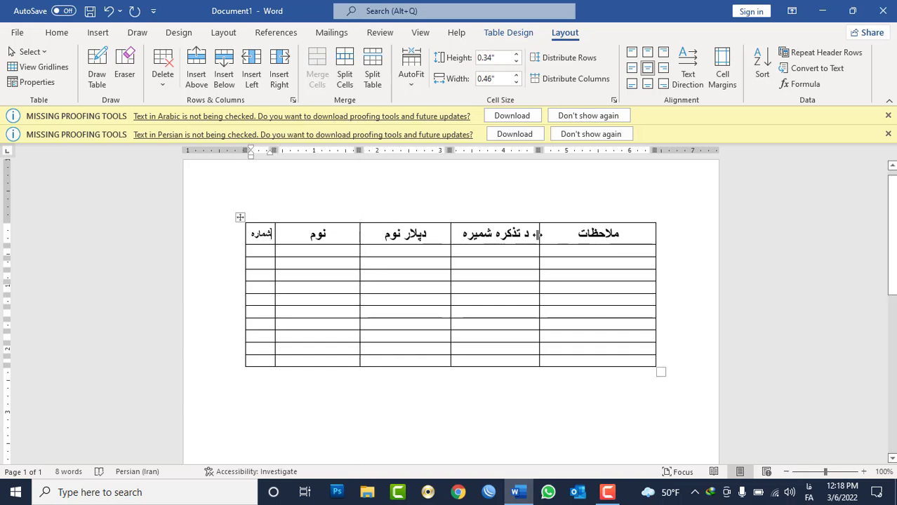
- Set the direction of the whole table to Right-to-left in its table properties
left_click(50, 33)
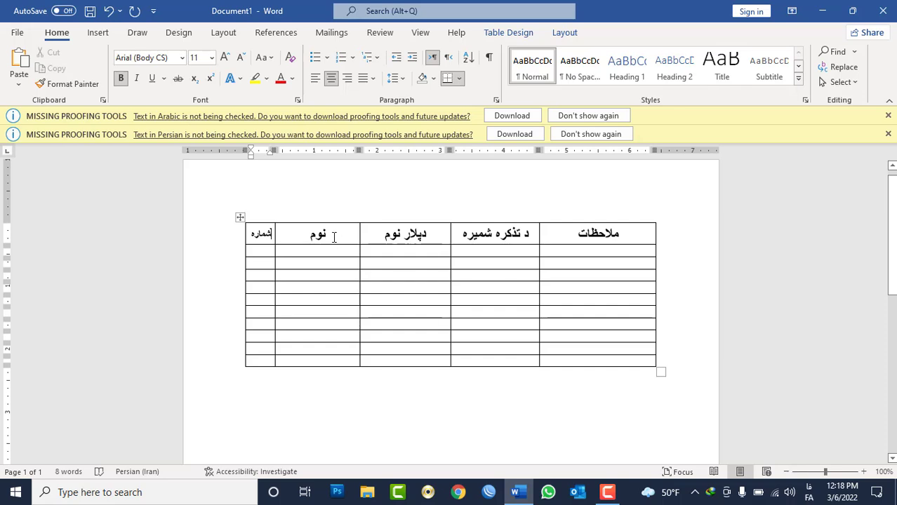
left_click(330, 234)
left_click(240, 218)
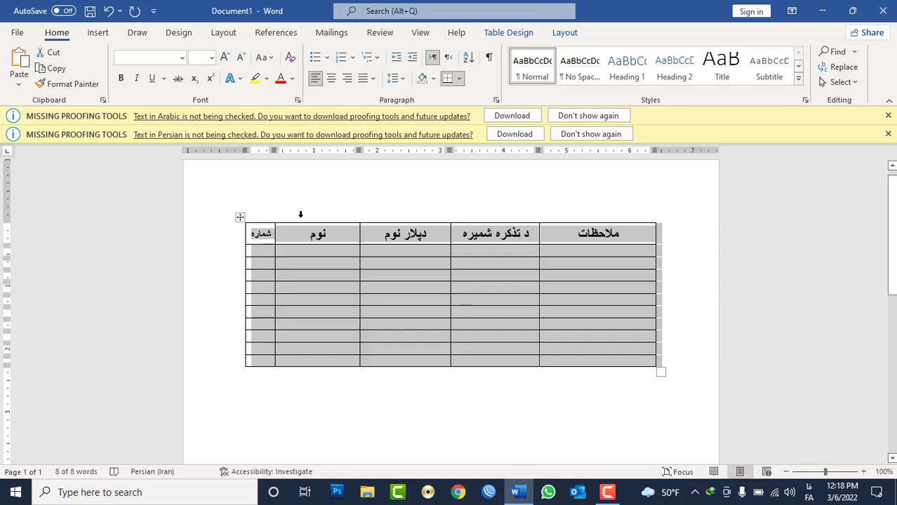
left_click(240, 218)
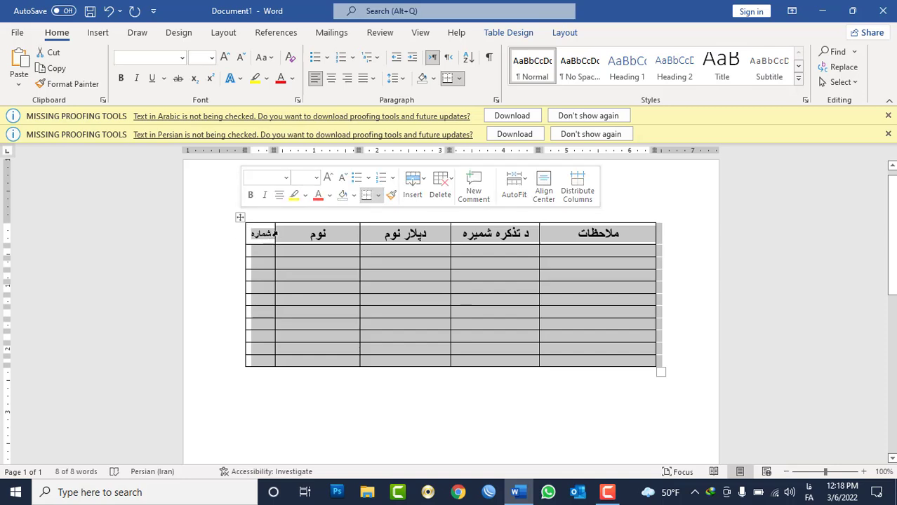
left_click(310, 236)
left_click(241, 218)
right_click(241, 218)
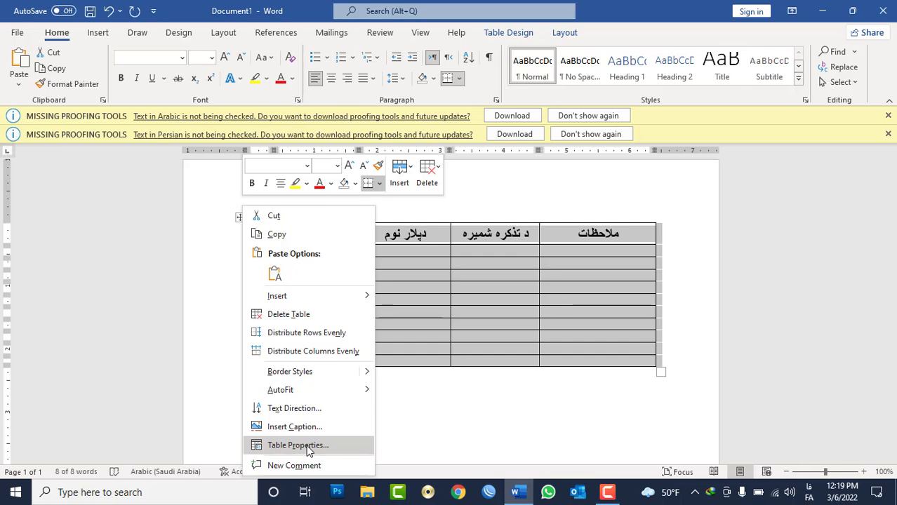
left_click(530, 33)
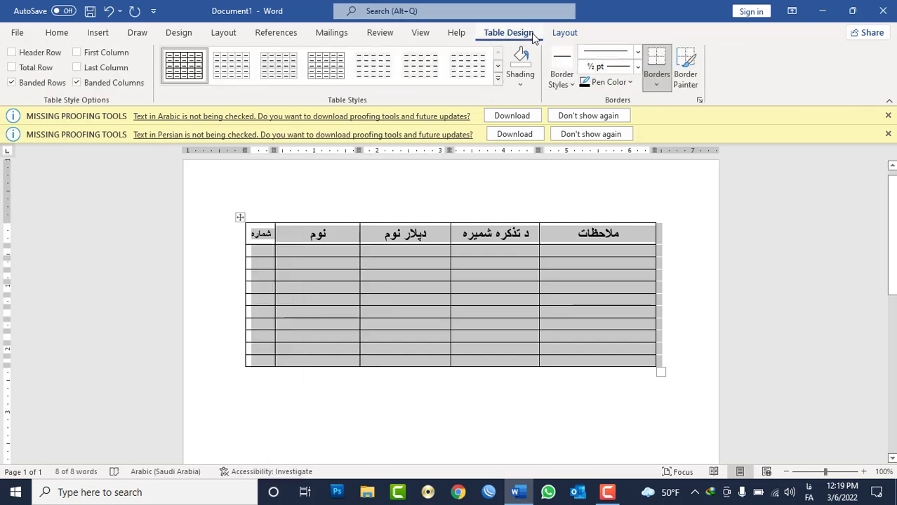
left_click(566, 33)
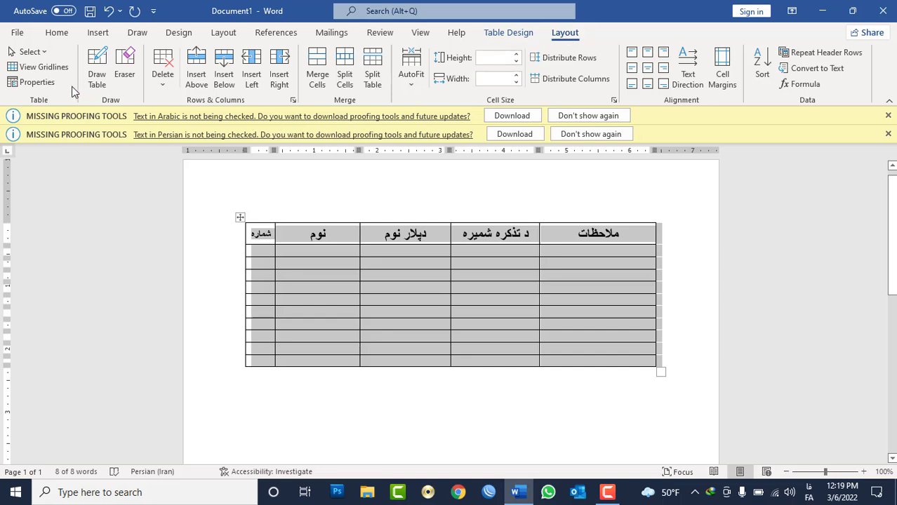
left_click(35, 85)
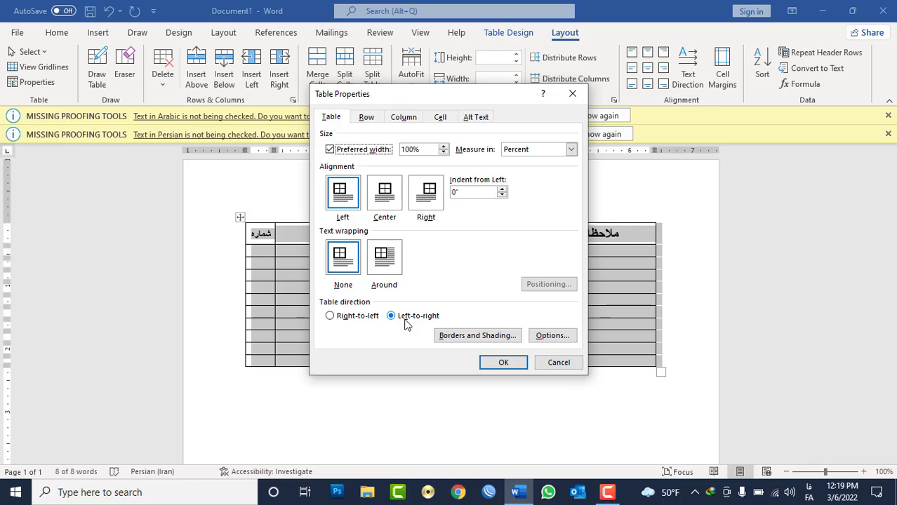
left_click(354, 317)
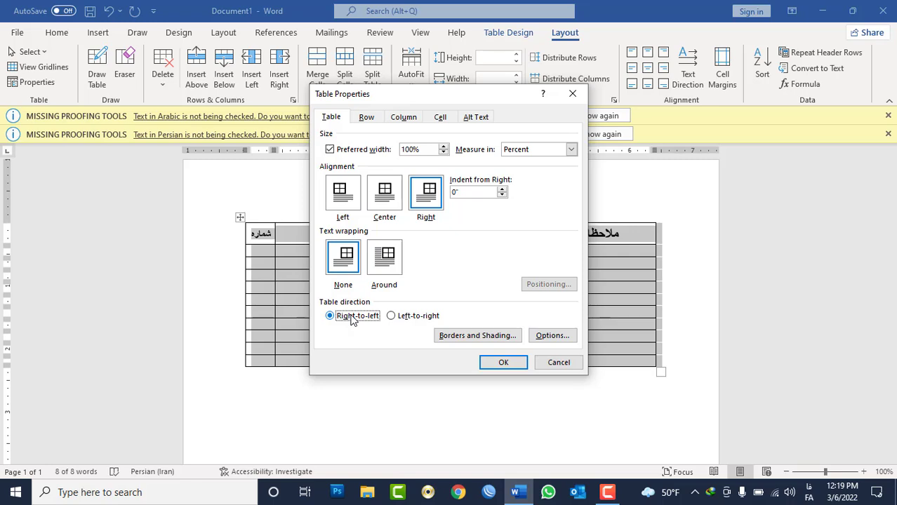
left_click(503, 364)
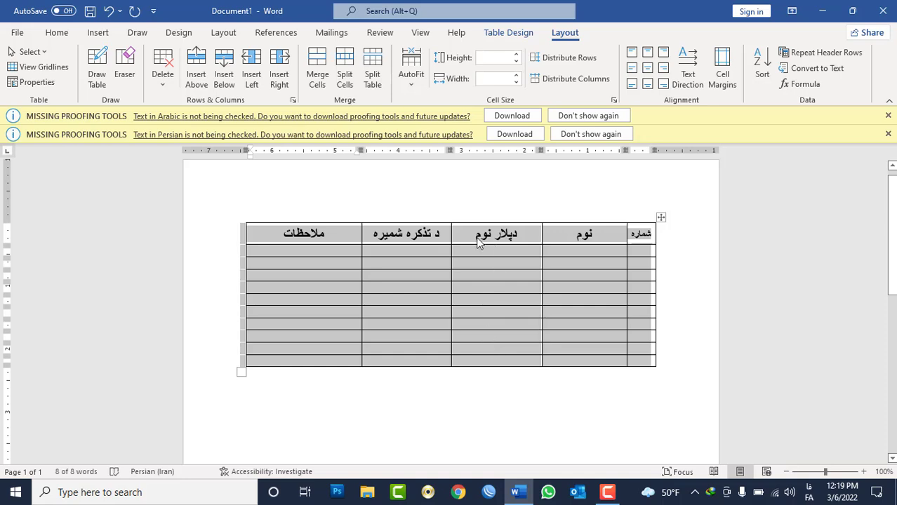
- Insert a blank column between "د تذکره شمیره" and "ملاحظات", then delete that column
left_click(292, 240)
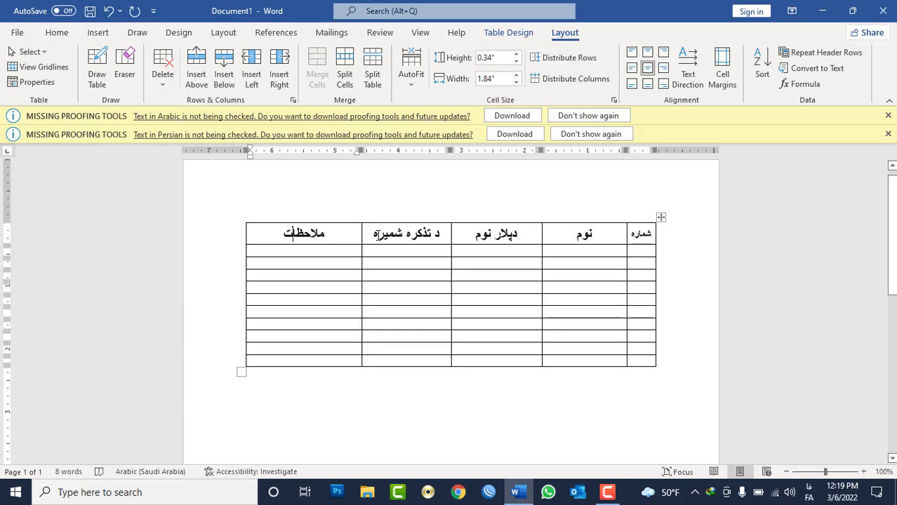
left_click(383, 237)
mouse_move(362, 219)
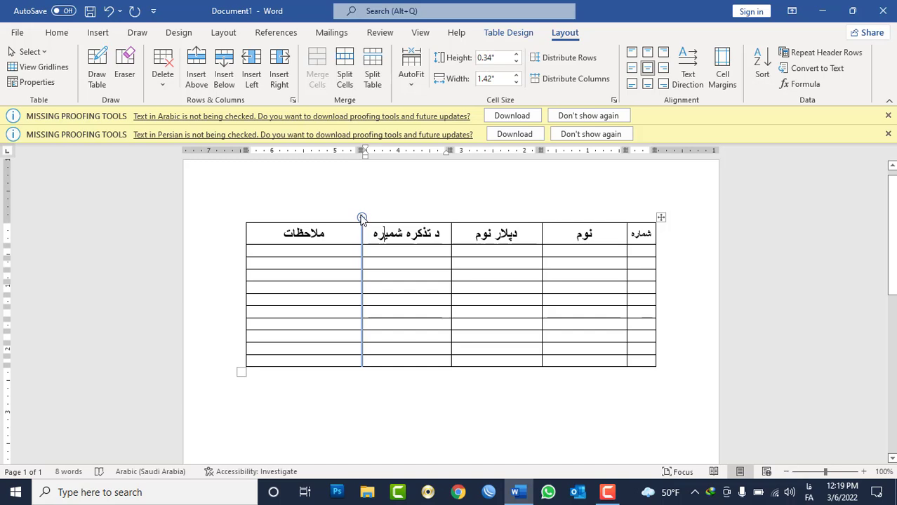
left_click(362, 218)
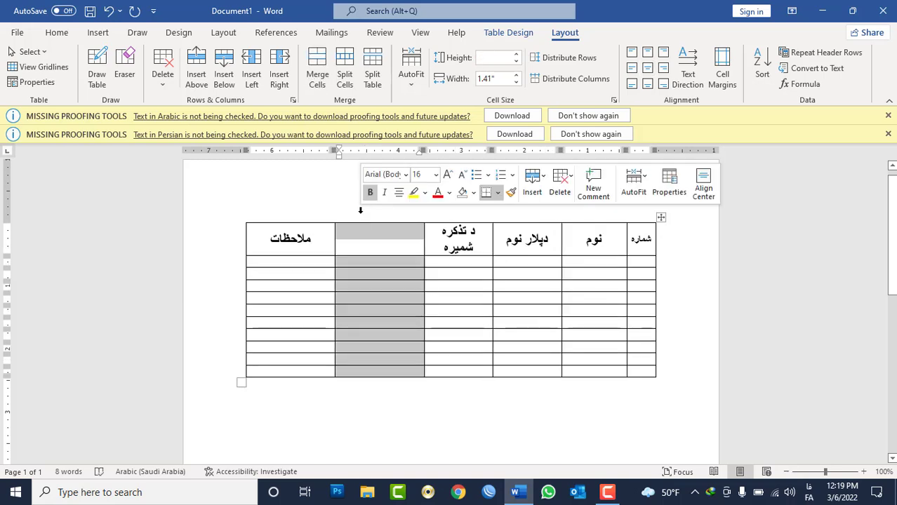
right_click(364, 232)
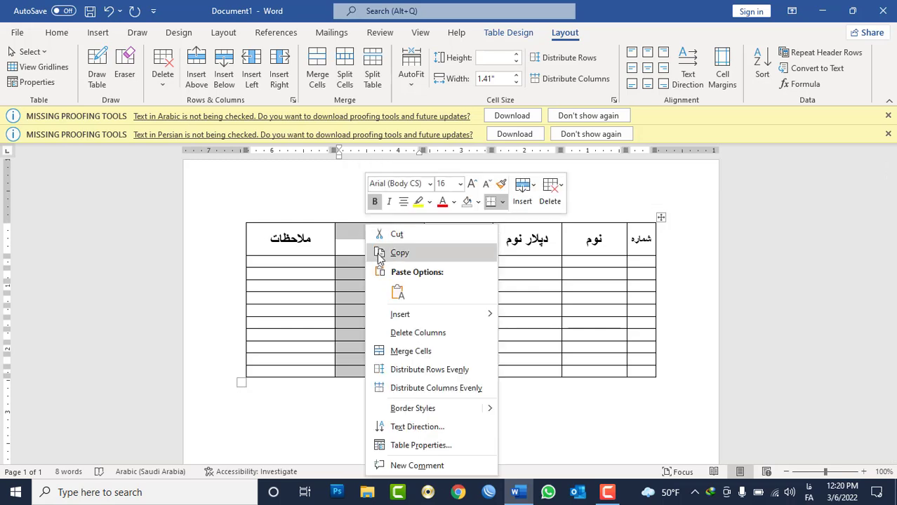
left_click(414, 333)
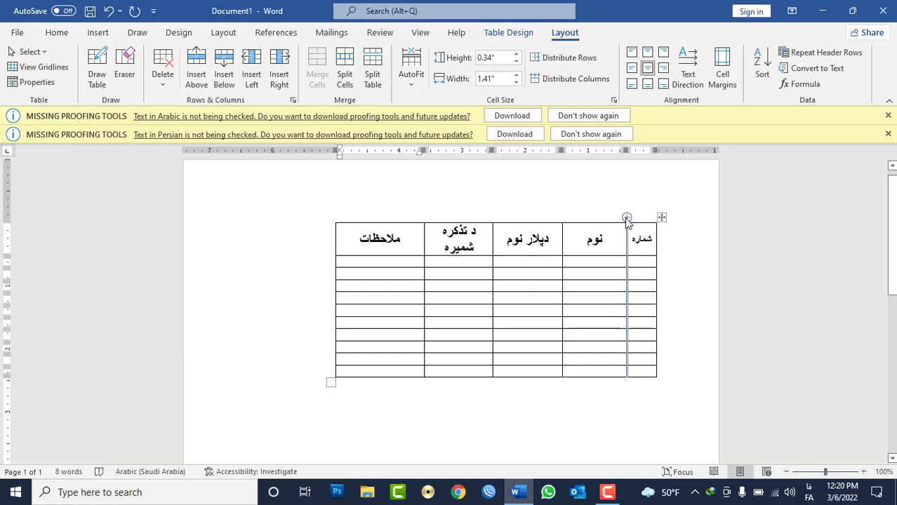
- Insert a blank column between "شماره" and "نوم", then remove it
left_click(627, 218)
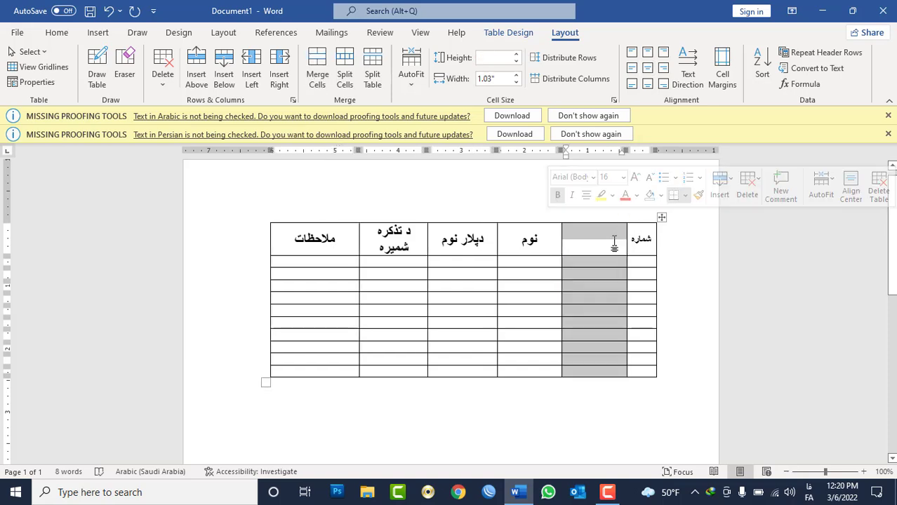
right_click(604, 228)
left_click(641, 351)
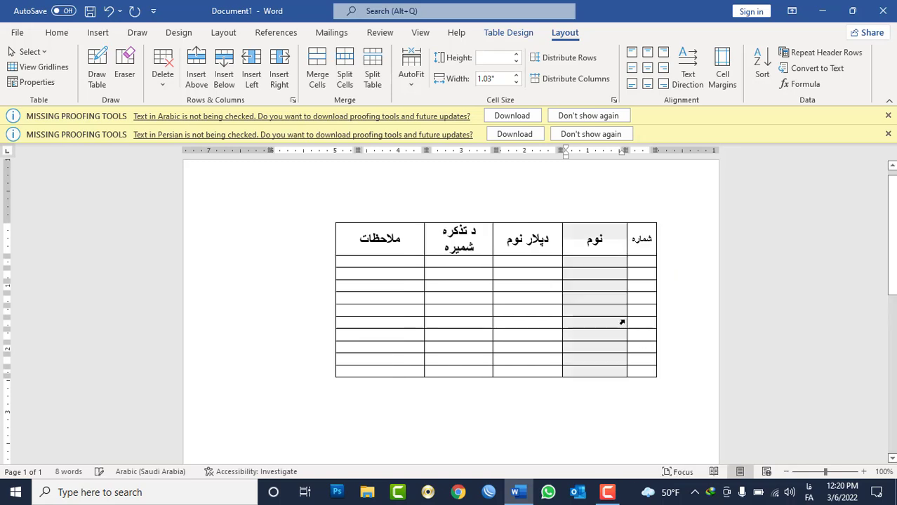
- AutoFit the whole right-to-left table to the window
left_click(662, 217)
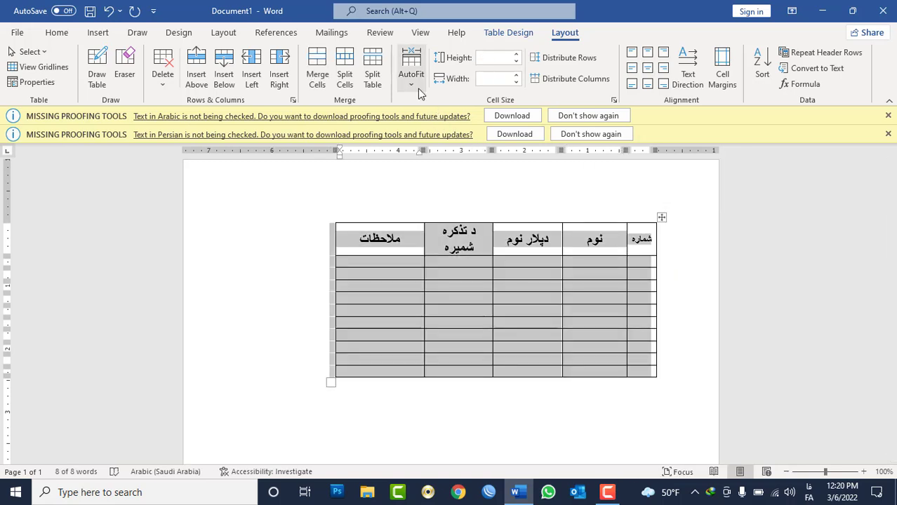
left_click(411, 79)
left_click(426, 122)
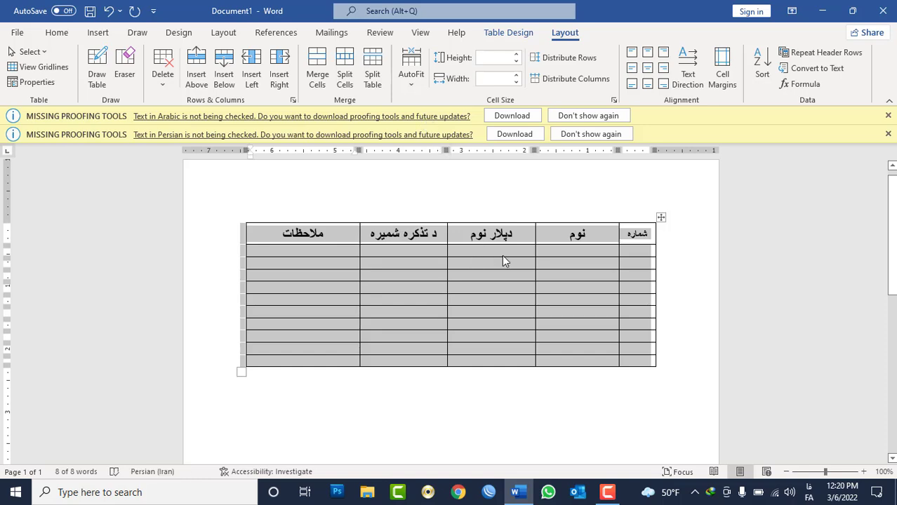
- Number the ten rows under "شماره" from 1 to 10, using the English keyboard layout
left_click(641, 259)
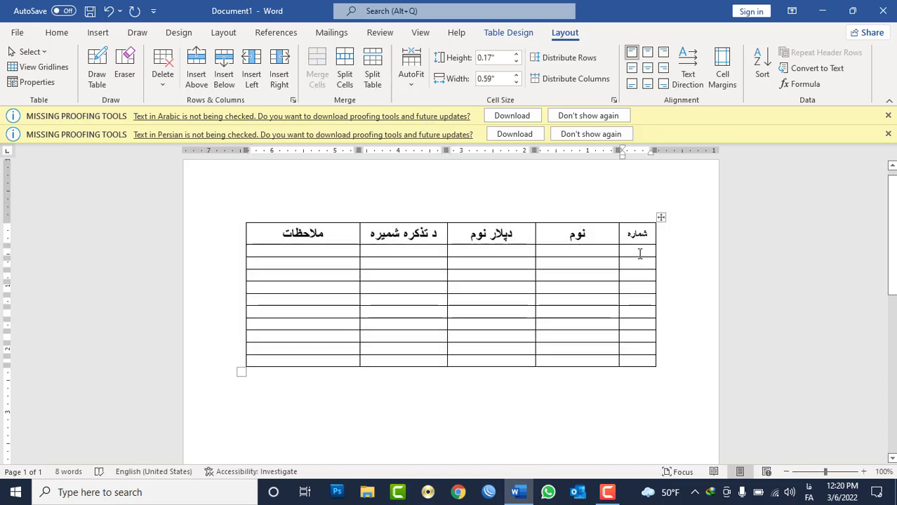
key("alt+shift")
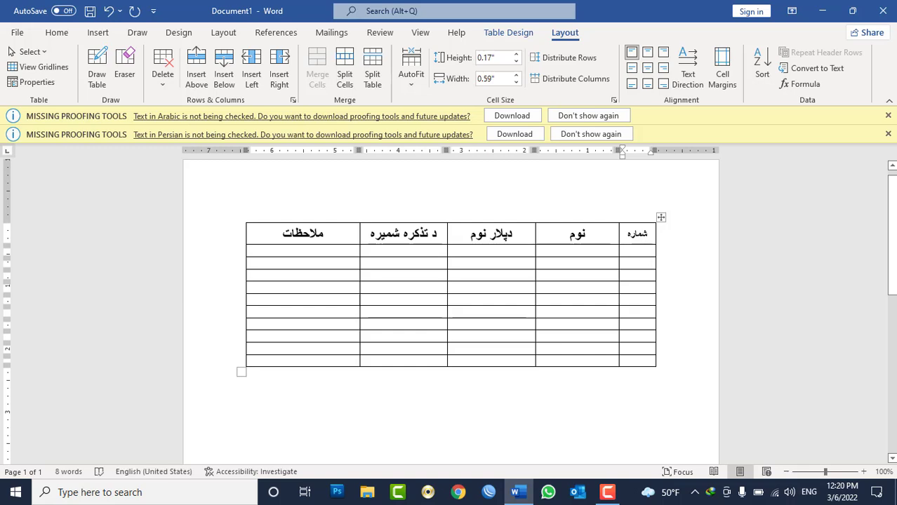
type("1")
key("Down")
type("2")
key("Down")
type("3")
key("Down")
type("4")
key("Down")
type("5")
key("Down")
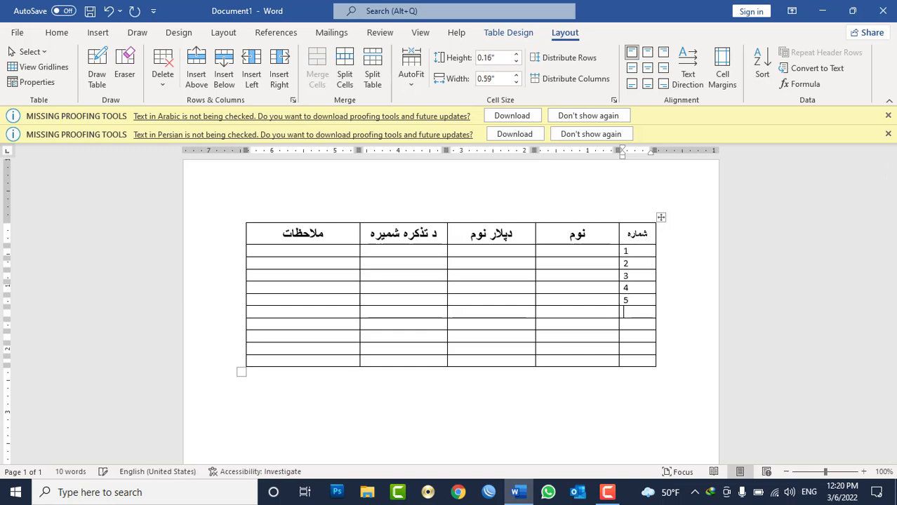
type("6")
key("Down")
key("Down")
type("9")
key("Down")
type("10")
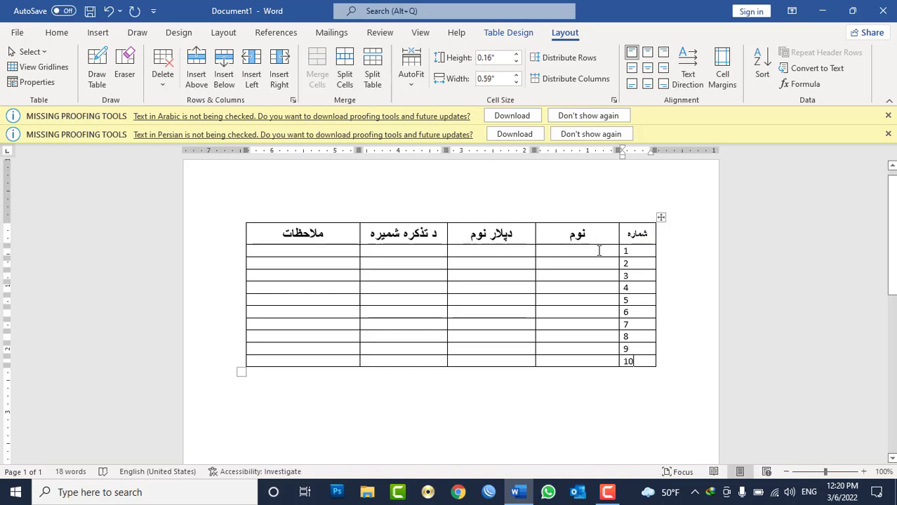
- Enter the person's name in Persian script under "نوم" in row 1 and advance to the "دپلار نوم" cell
left_click(598, 250)
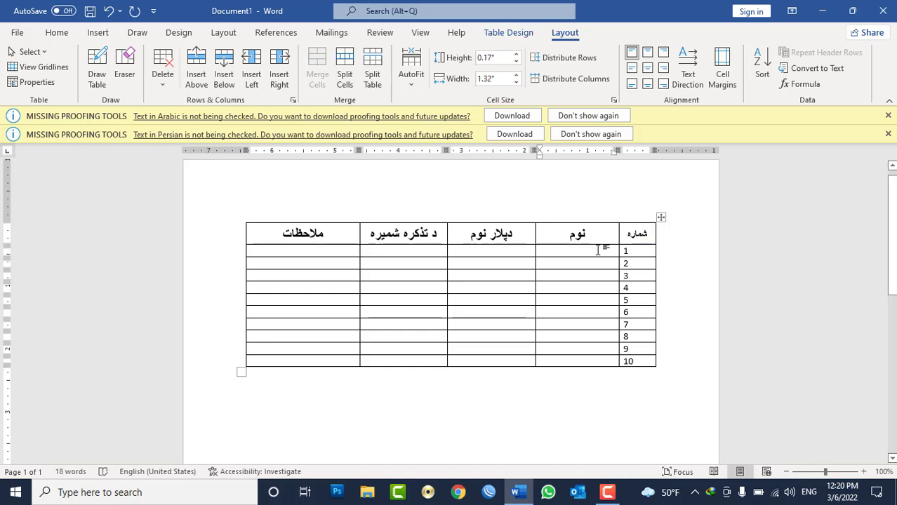
key("alt+shift")
type("ل")
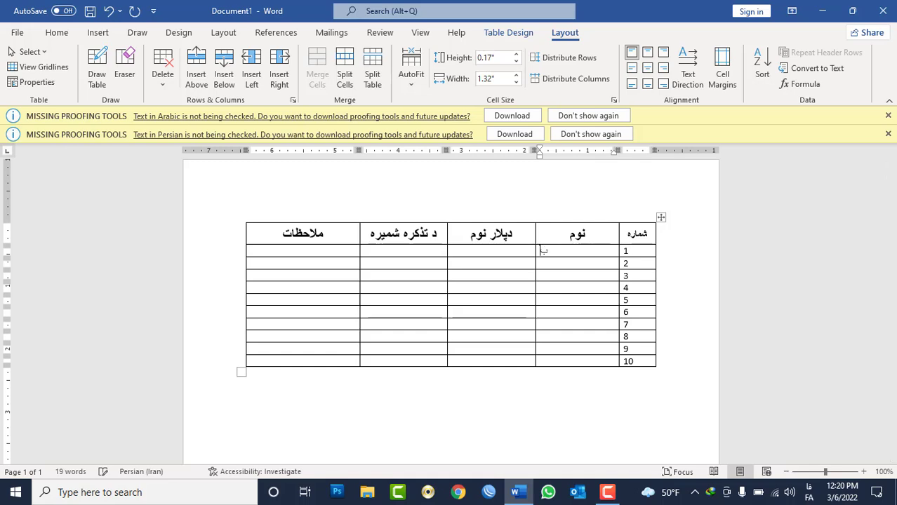
type("ال")
key("Tab")
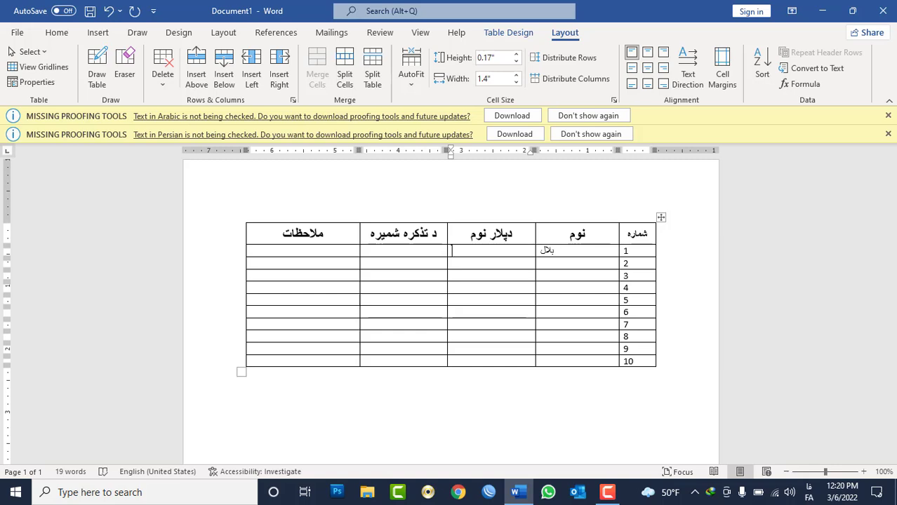
- Complete row 1 with the father's name under "دپلار نوم" and the ID number under "د تذکره شمیره" in Western digits
type("نور محمد")
key("Tab")
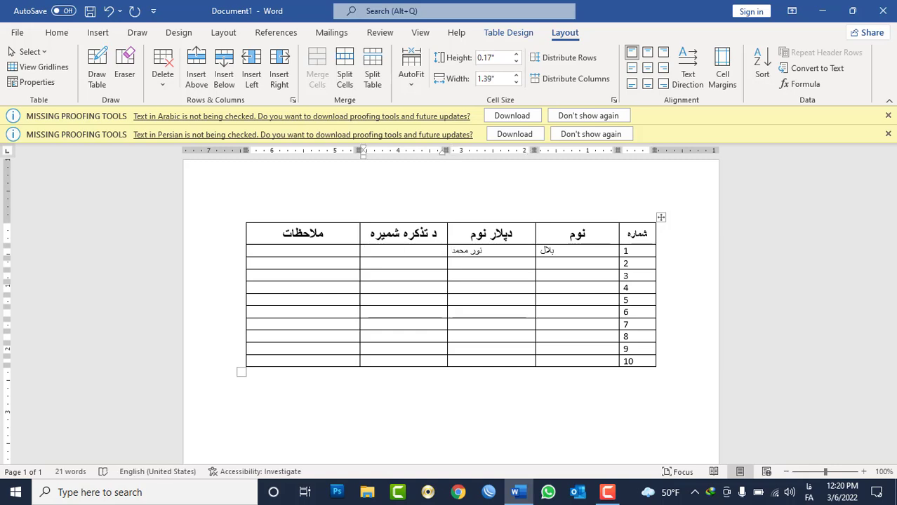
key("alt+shift")
key("alt+shift")
type("101010")
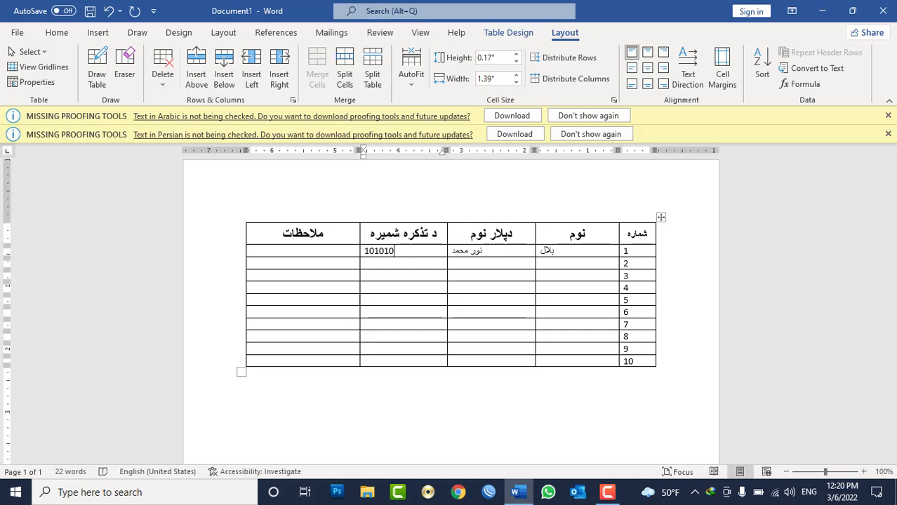
- Enter the person's name under "نوم" and the father's name under "دپلار نوم" in row 2, using the Persian keyboard layout
left_click(563, 262)
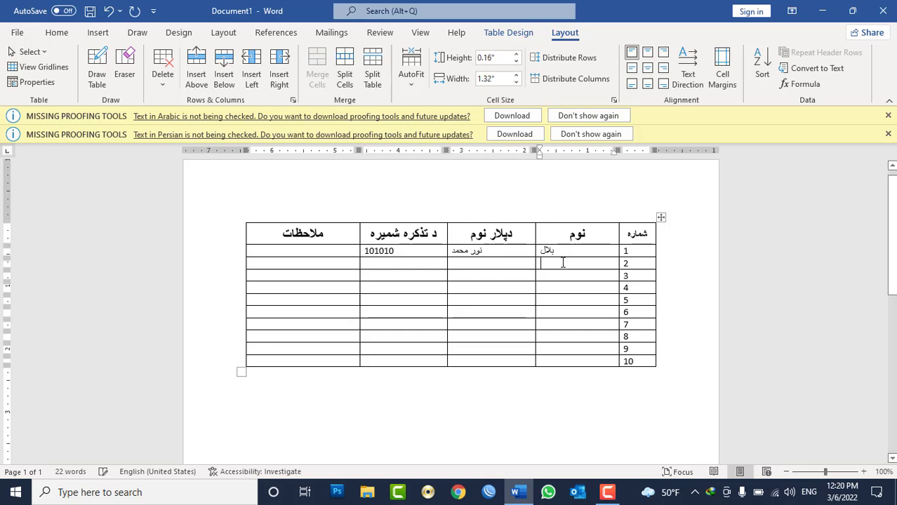
type("l")
key("BackSpace")
key("alt+shift")
type("مح")
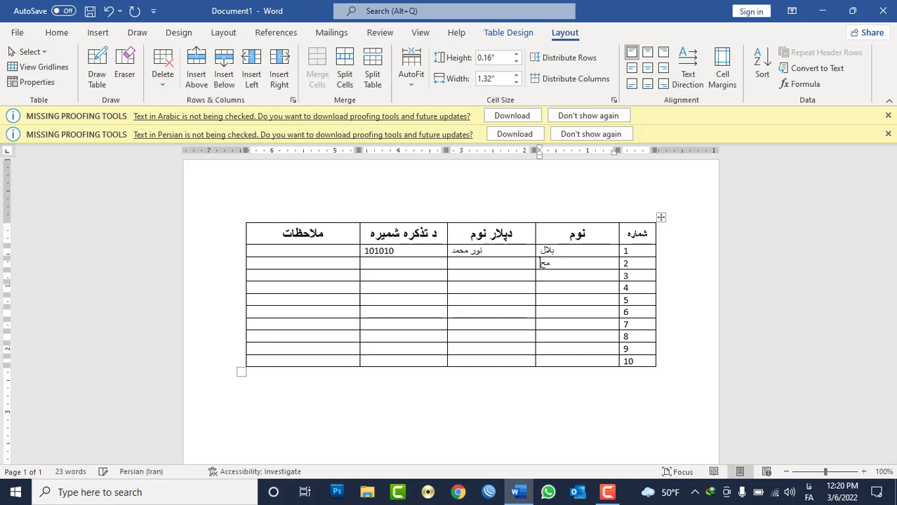
type("مد اسلام")
left_click(518, 260)
type("سیف ال")
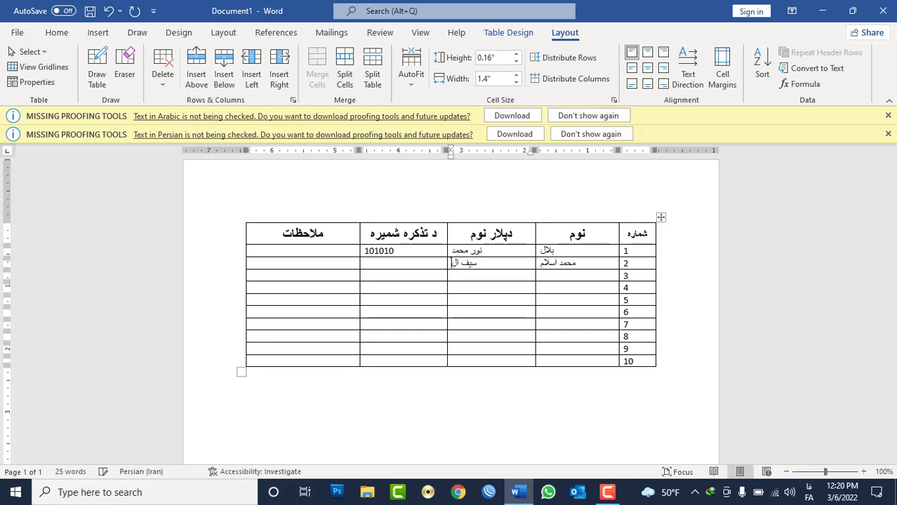
type("دین")
- Enter the ID number in Western digits under "د تذکره شمیره" in row 2
left_click(396, 262)
key("alt+shift")
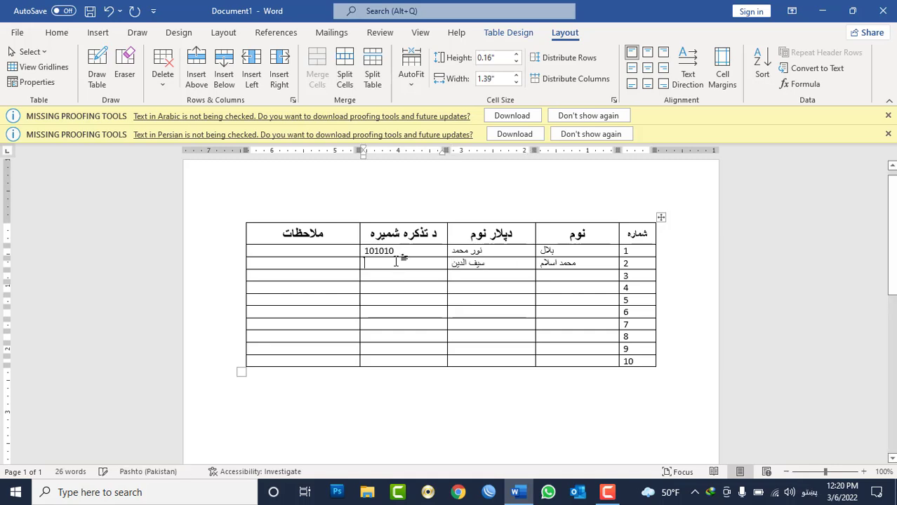
key("alt+shift")
key("alt+shift")
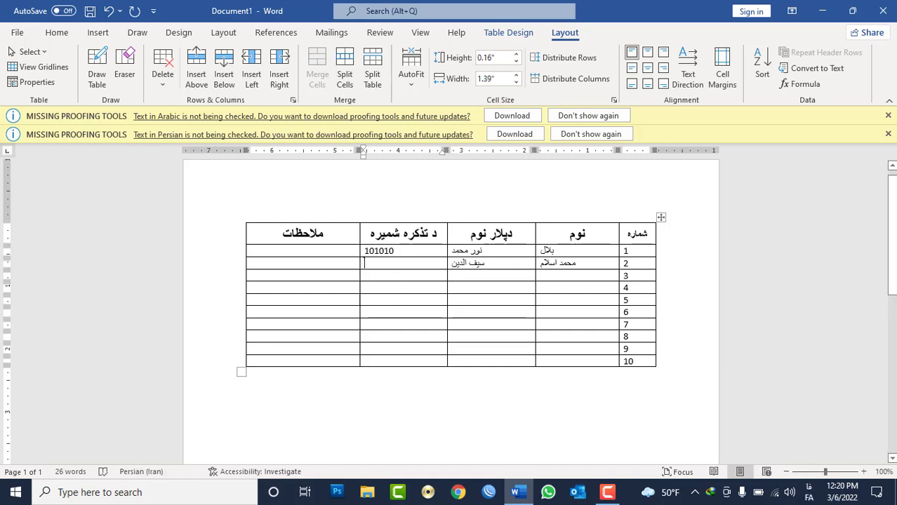
type("202020")
- Enter the person's name under "نوم" and the father's name under "دپلار نوم" in row 3, using the Pashto keyboard layout
left_click(546, 274)
key("alt+shift")
key("alt+shift")
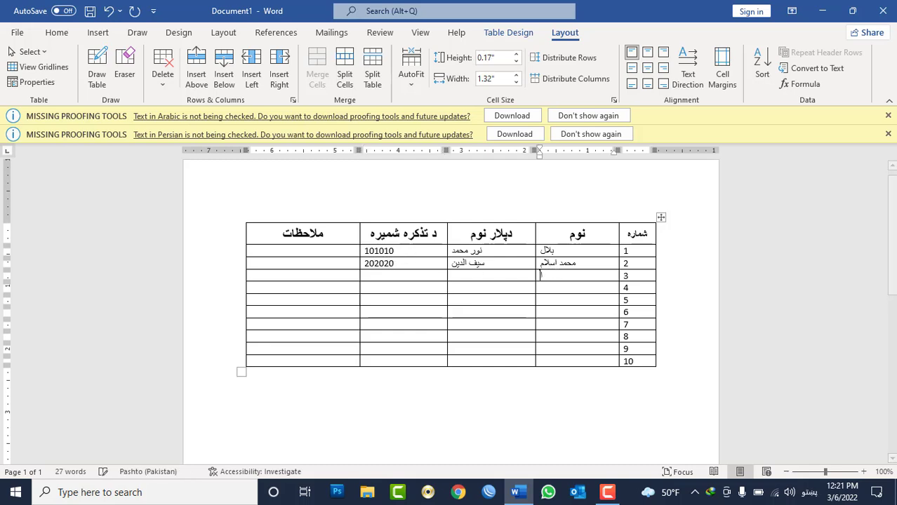
type("اجمل")
key("Tab")
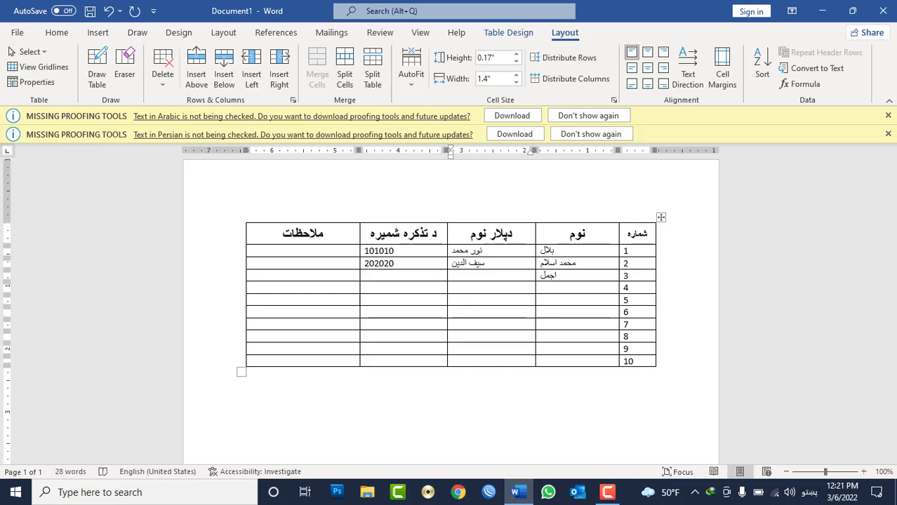
type("خا")
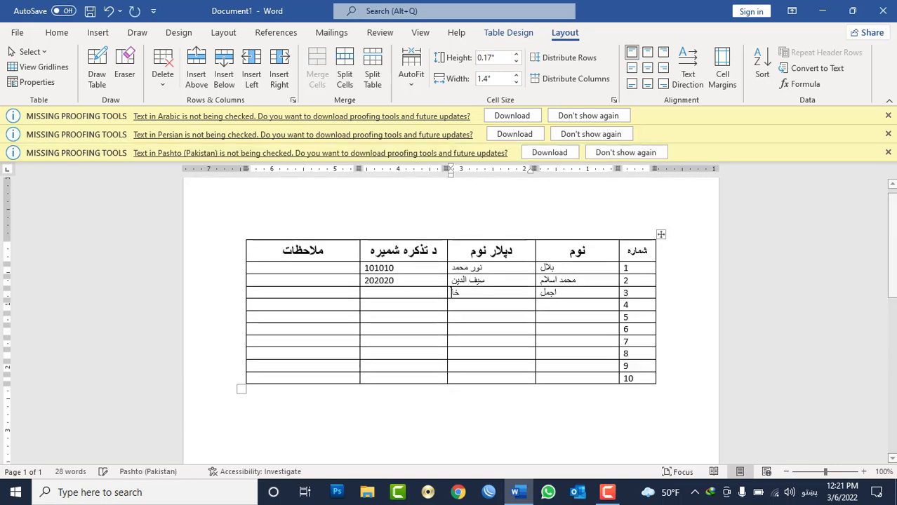
type("ن اقا")
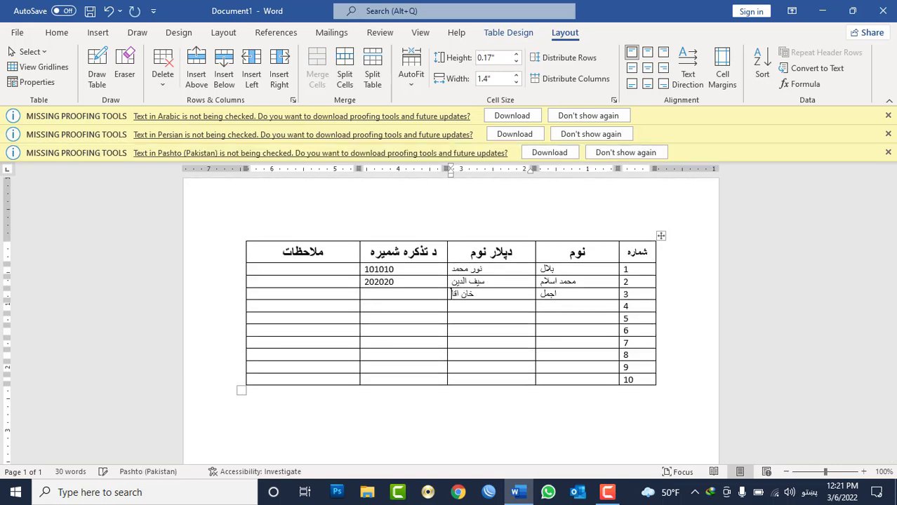
- Enter the ID number under "د تذکره شمیره" in row 3, replacing the Pashto digits with Western ones
left_click(400, 295)
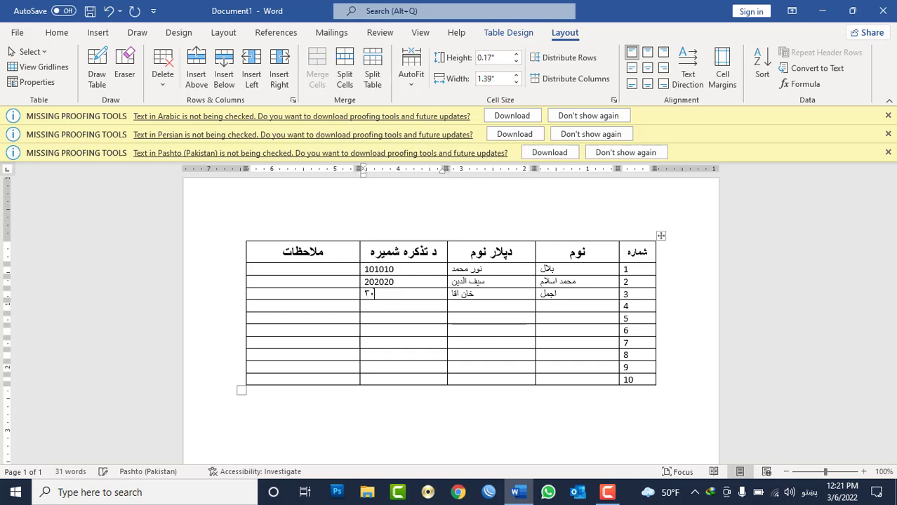
key("alt+shift")
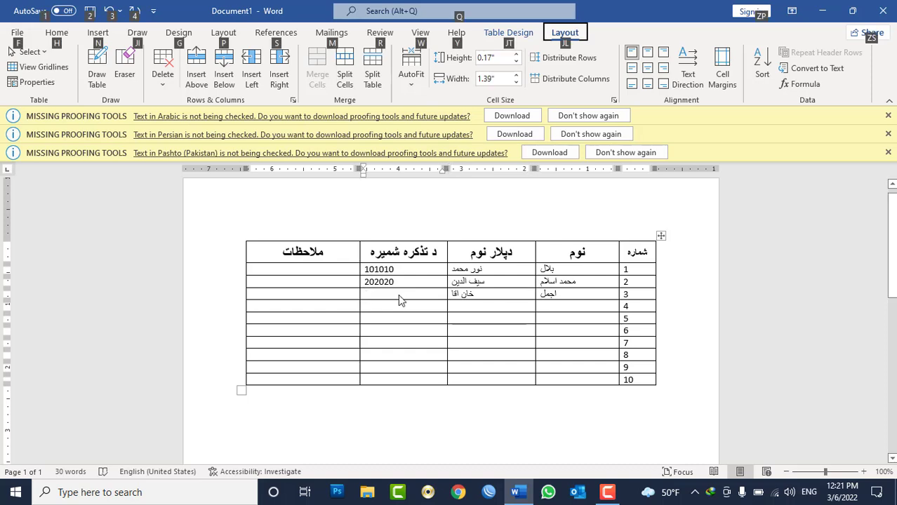
key("alt+shift")
type("202")
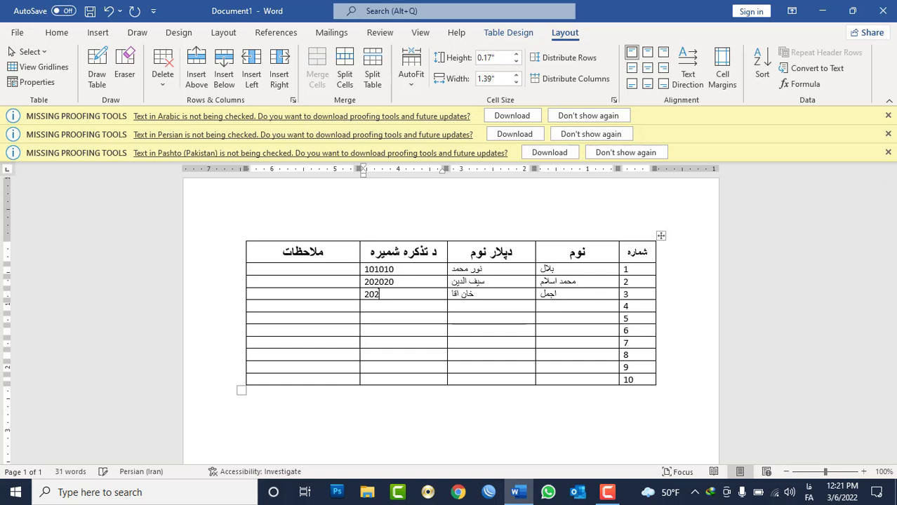
key("BackSpace")
key("BackSpace")
type("03030")
- Fill row 4 with the person's name, the father's name and the ID number under their headings
left_click(565, 306)
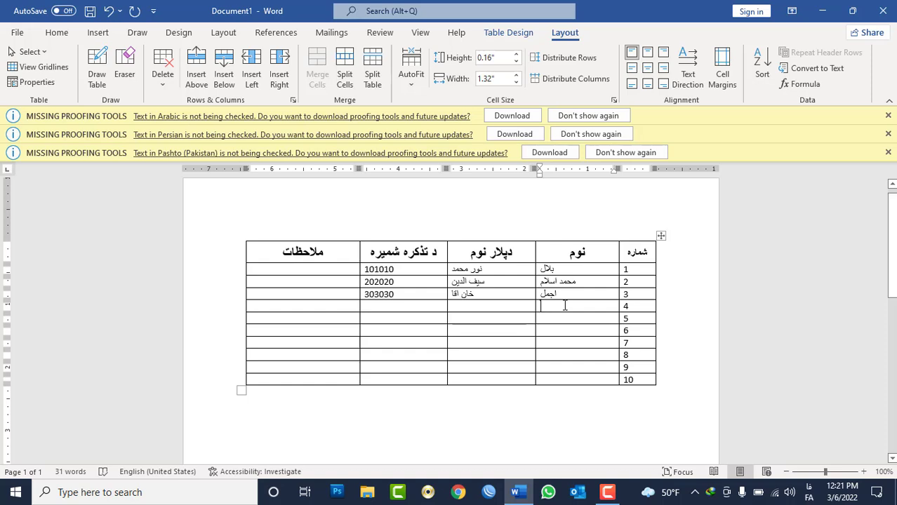
type("خالد")
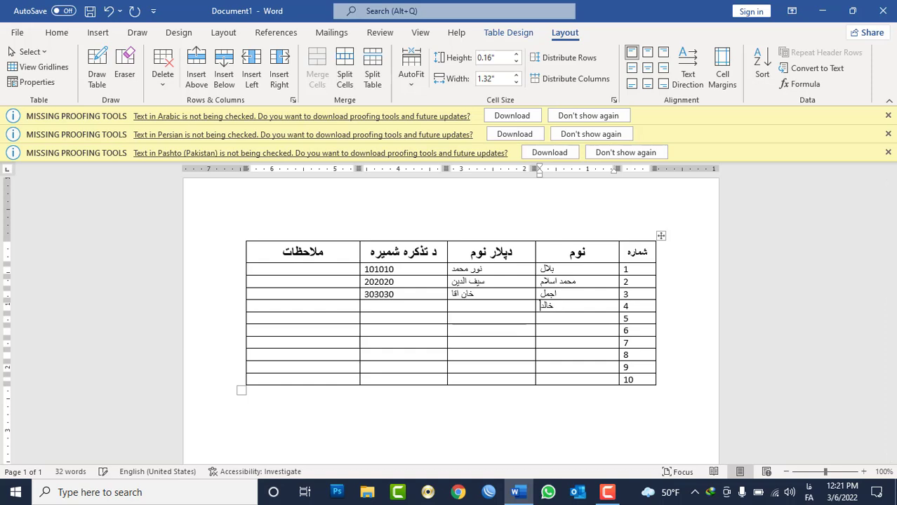
left_click(520, 307)
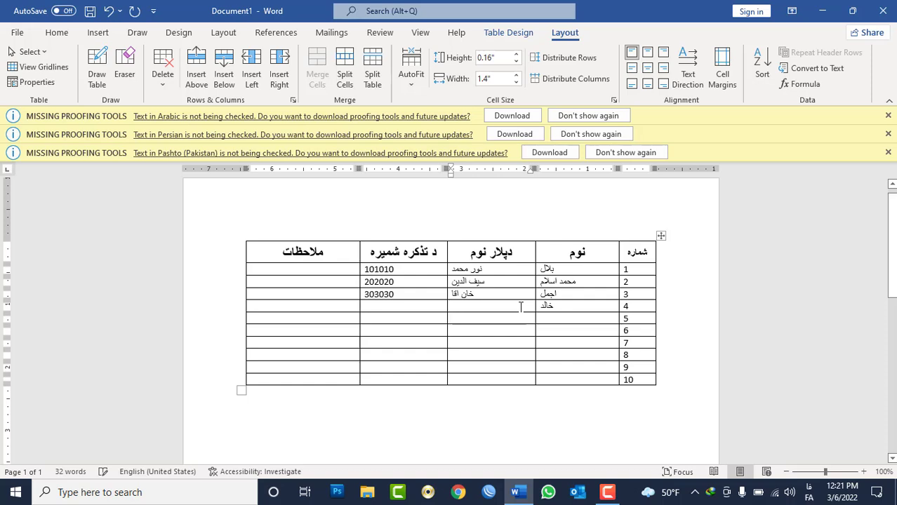
type("عاض")
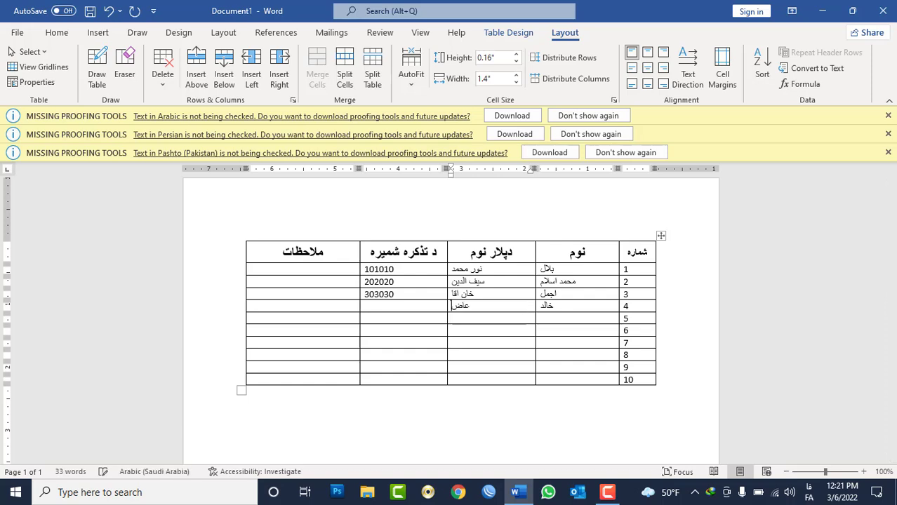
key("BackSpace")
key("BackSpace")
type("شق")
key("BackSpace")
key("BackSpace")
key("BackSpace")
type("عاشق")
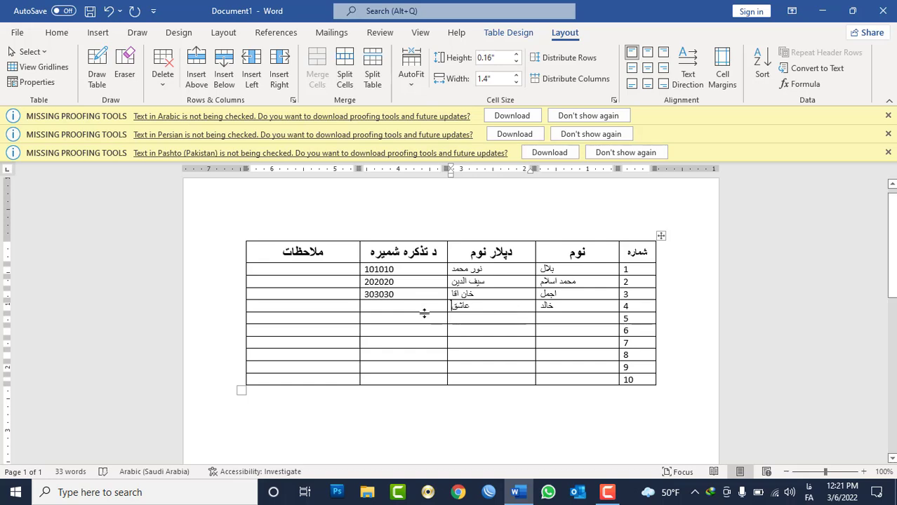
left_click(423, 306)
type("404040")
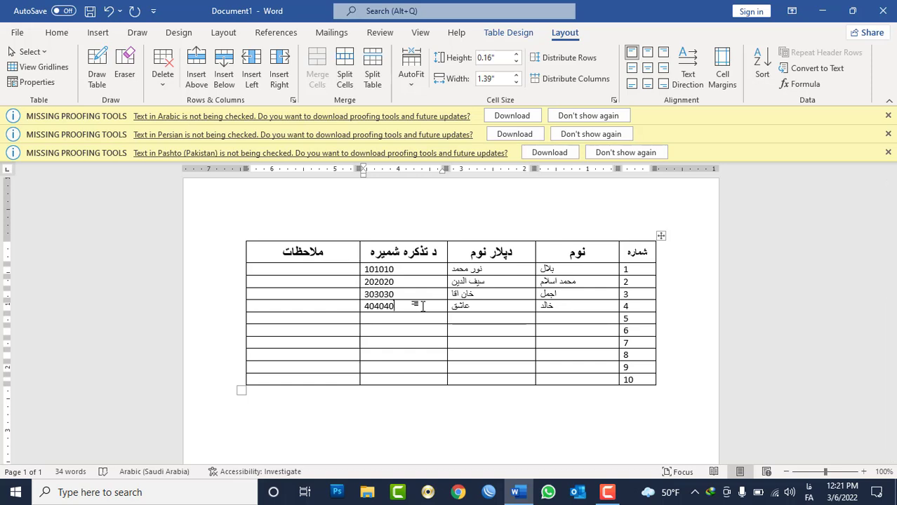
- Open the Sort settings for the whole table, keep the Header row option, and show the available sort columns
left_click(661, 236)
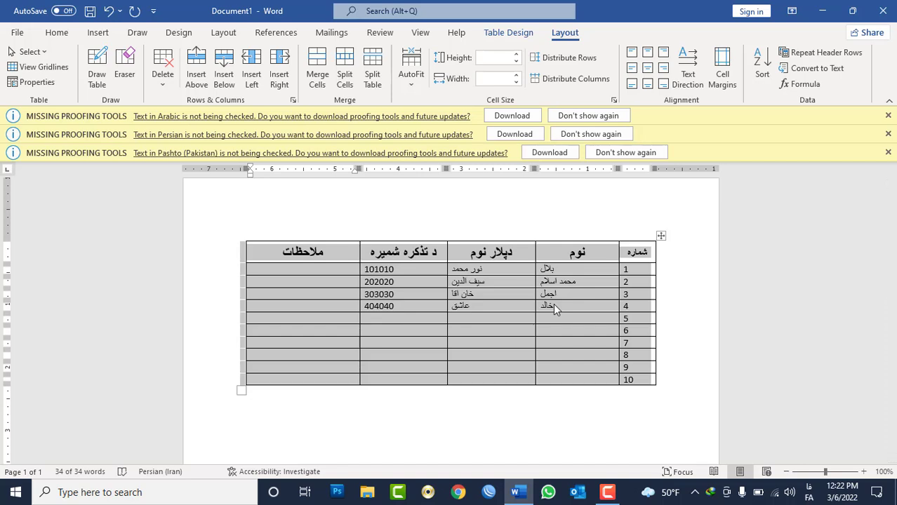
left_click(59, 33)
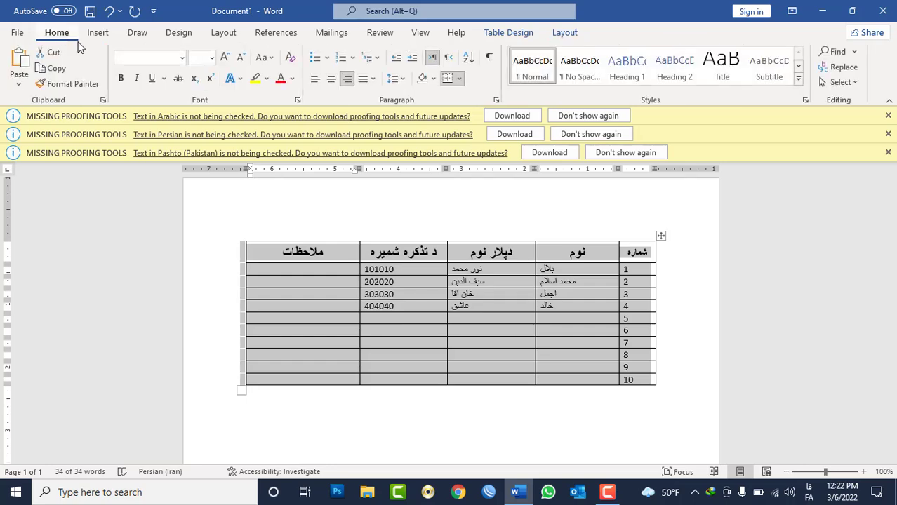
left_click(469, 59)
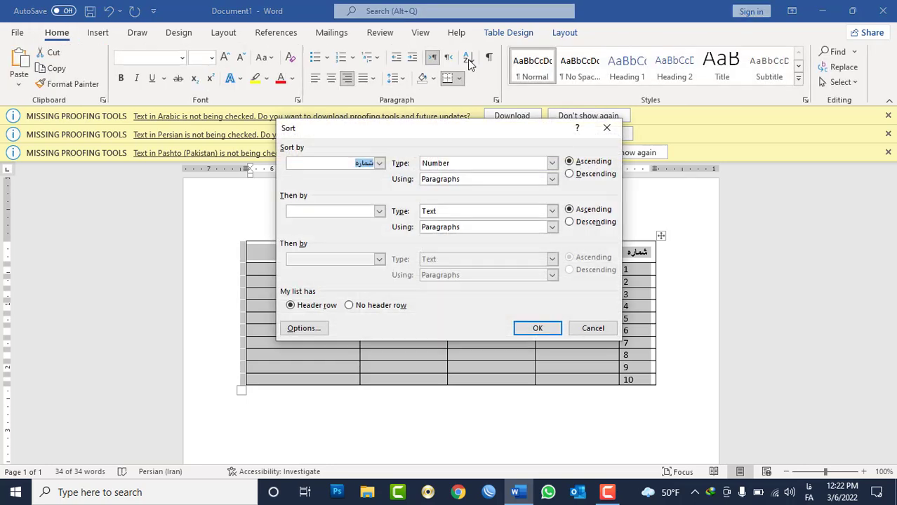
left_click_drag(481, 128, 233, 105)
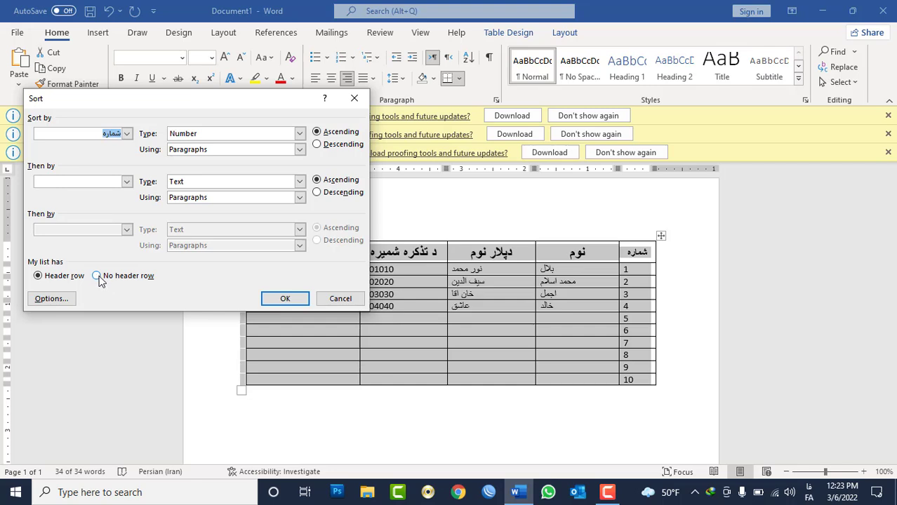
left_click(56, 276)
left_click(127, 134)
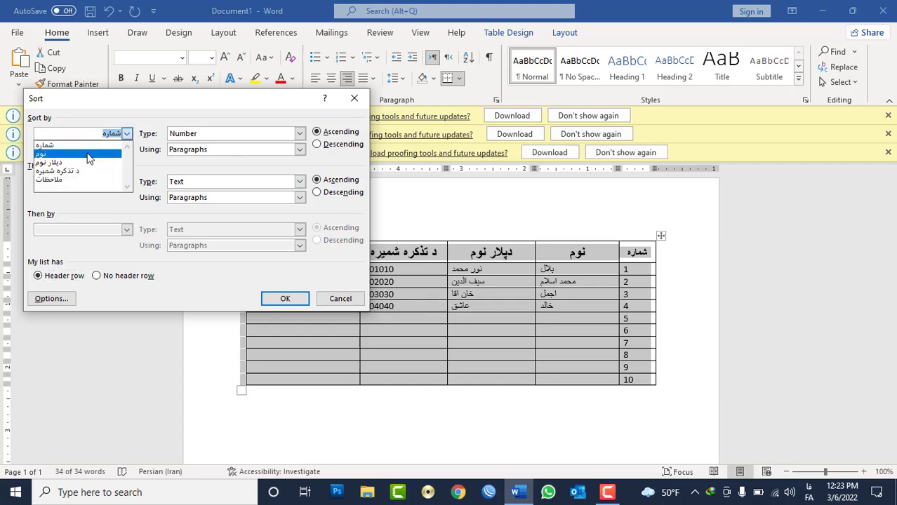
- Try the No header row option in the sort settings and restore Header row
left_click(112, 277)
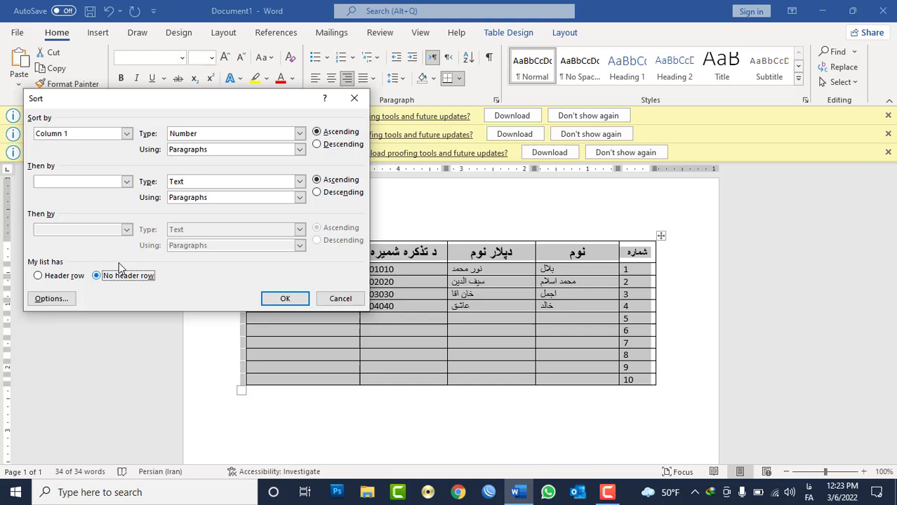
left_click(127, 135)
left_click(127, 135)
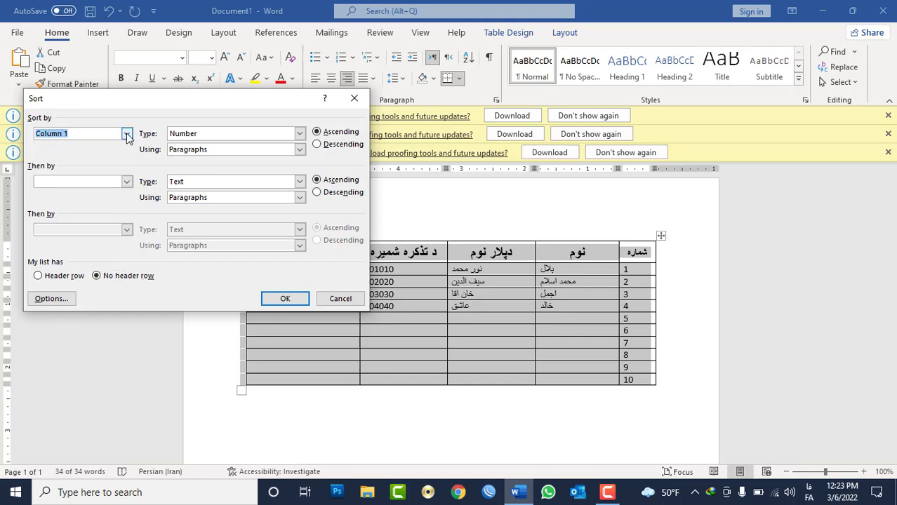
left_click(62, 275)
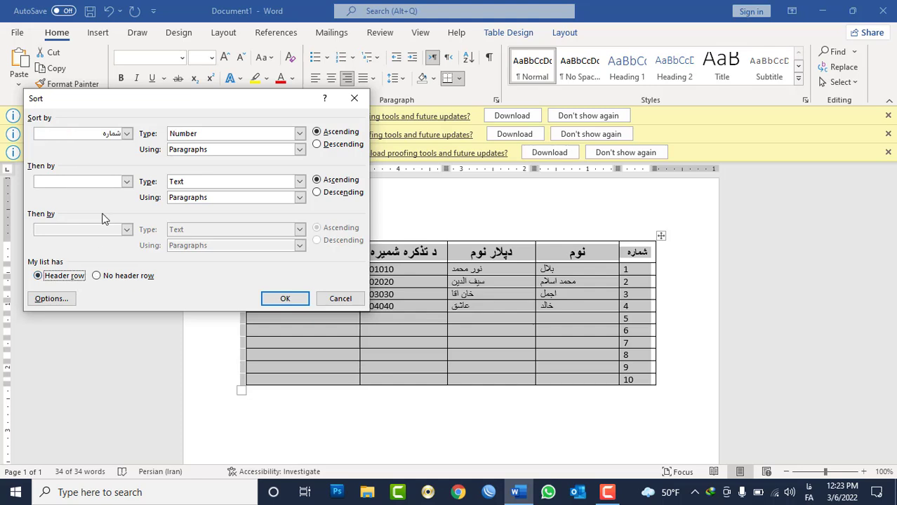
- Sort the table by the "نوم" column as Text in ascending order
left_click(127, 135)
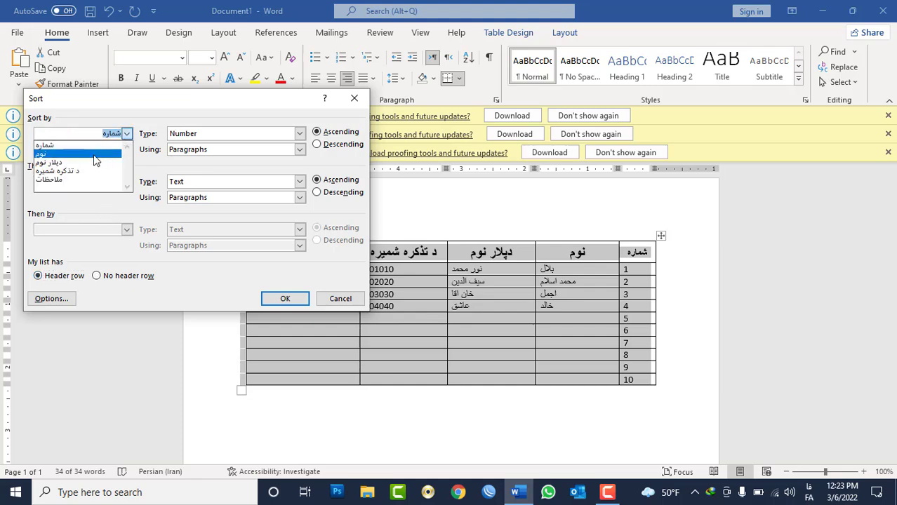
left_click(94, 155)
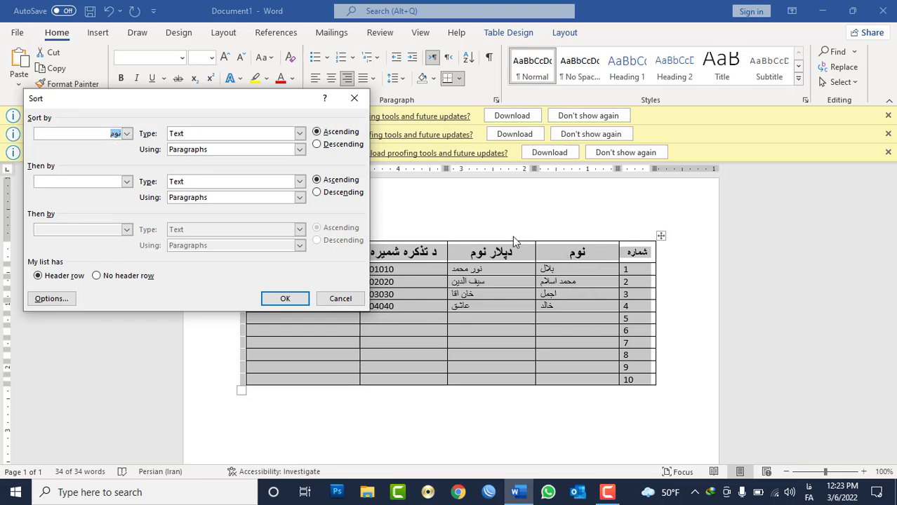
left_click(300, 133)
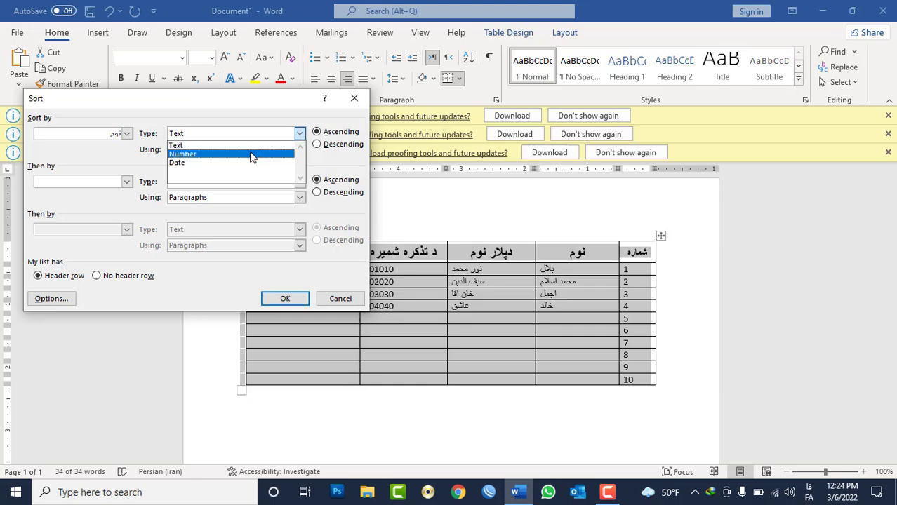
left_click(223, 146)
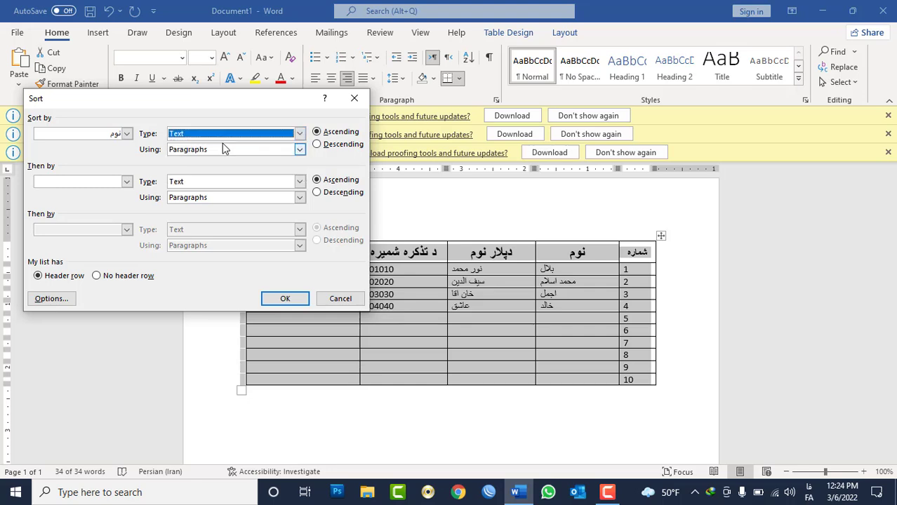
left_click(325, 149)
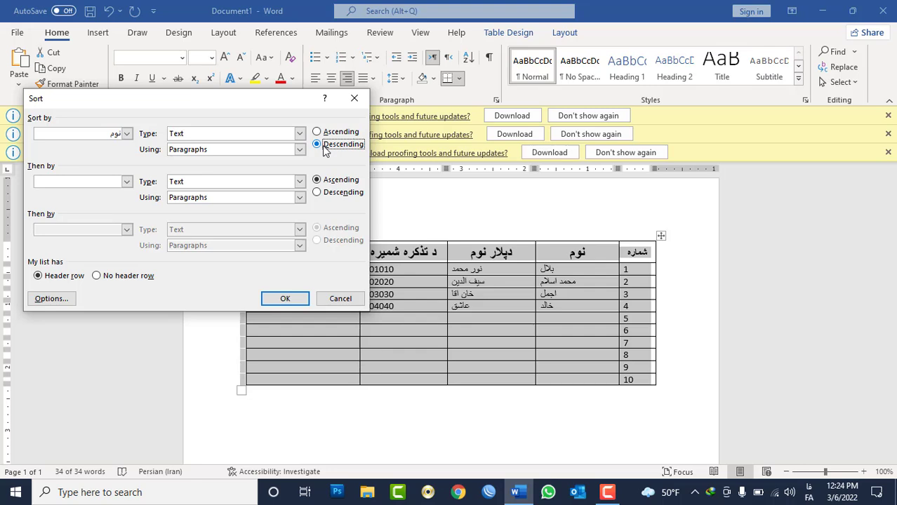
left_click(332, 135)
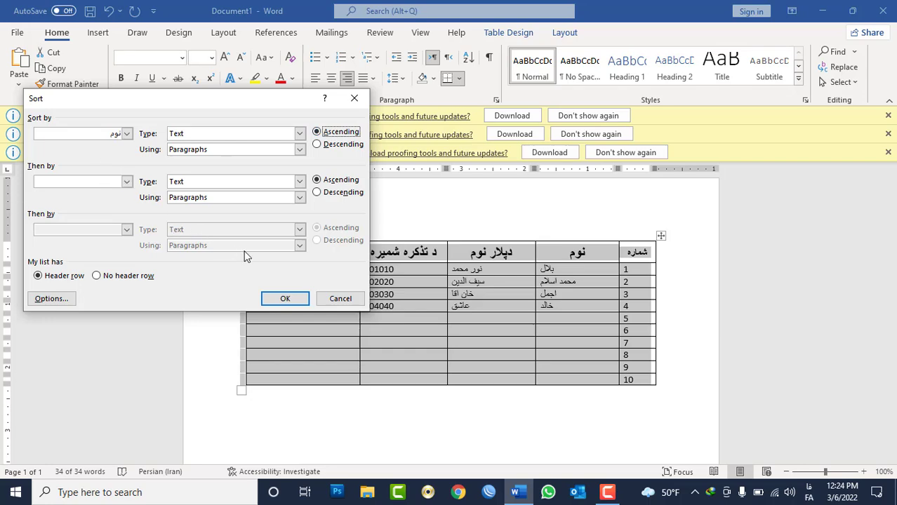
left_click(286, 300)
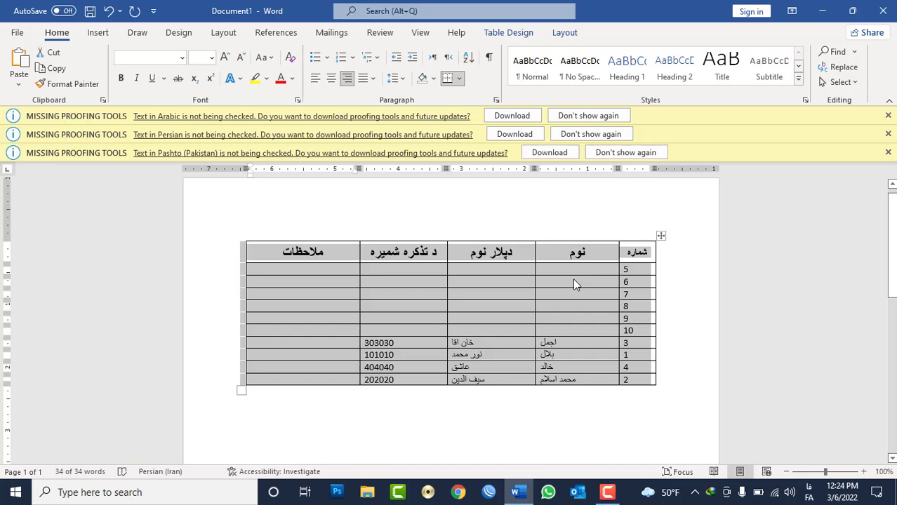
- Undo the sort by name and delete the entire rows numbered 5 to 10
key("ctrl+z")
left_click_drag(625, 319, 291, 372)
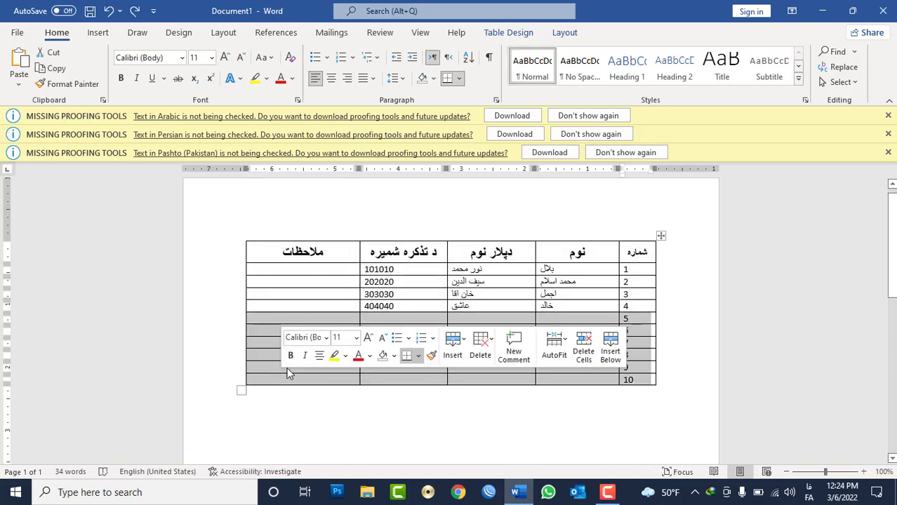
right_click(271, 369)
left_click(315, 263)
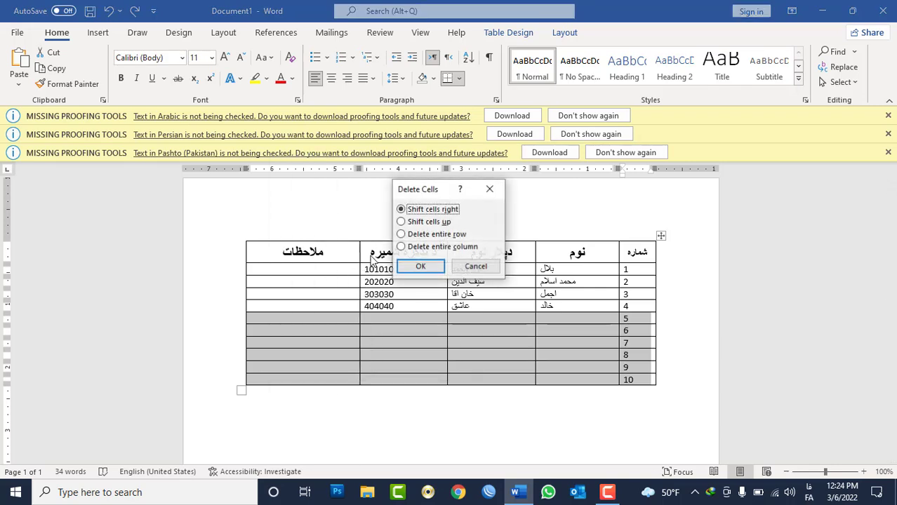
left_click(428, 234)
left_click(425, 266)
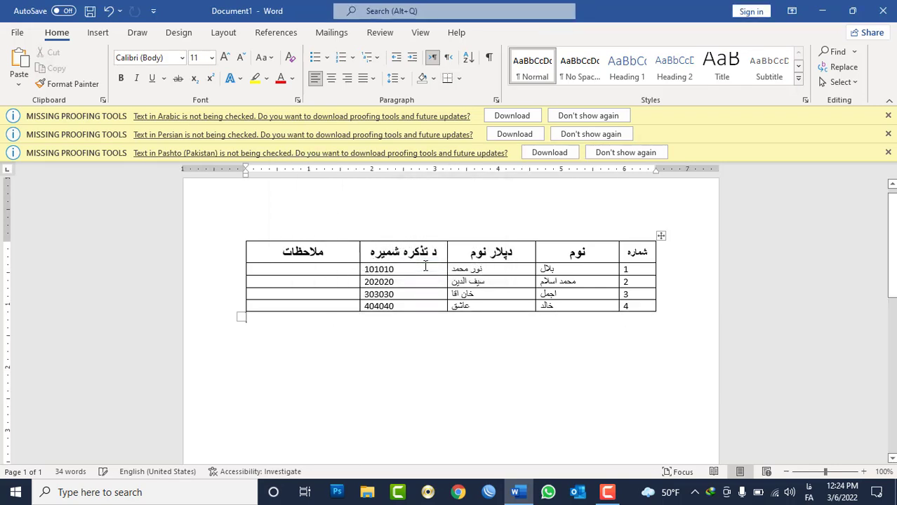
- Sort the whole shortened table by the "نوم" column as Text in ascending order, keeping the header row
left_click_drag(643, 309, 596, 271)
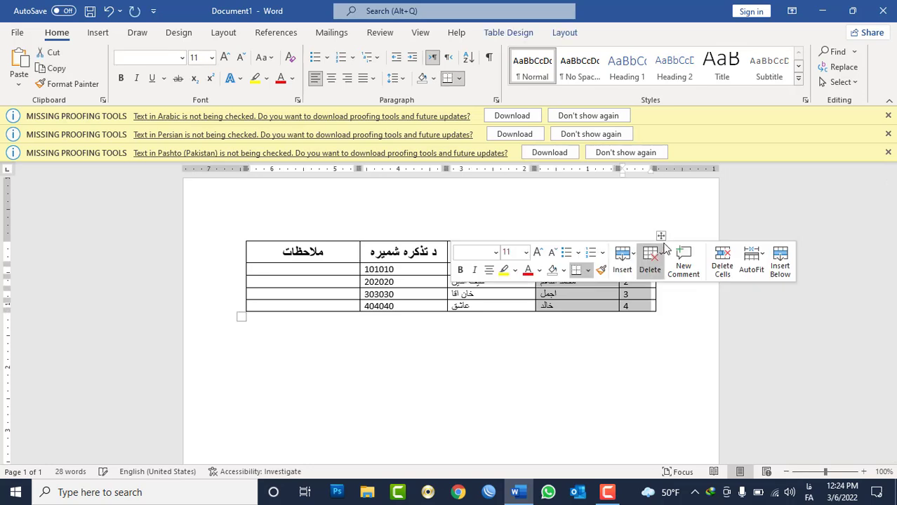
left_click(660, 236)
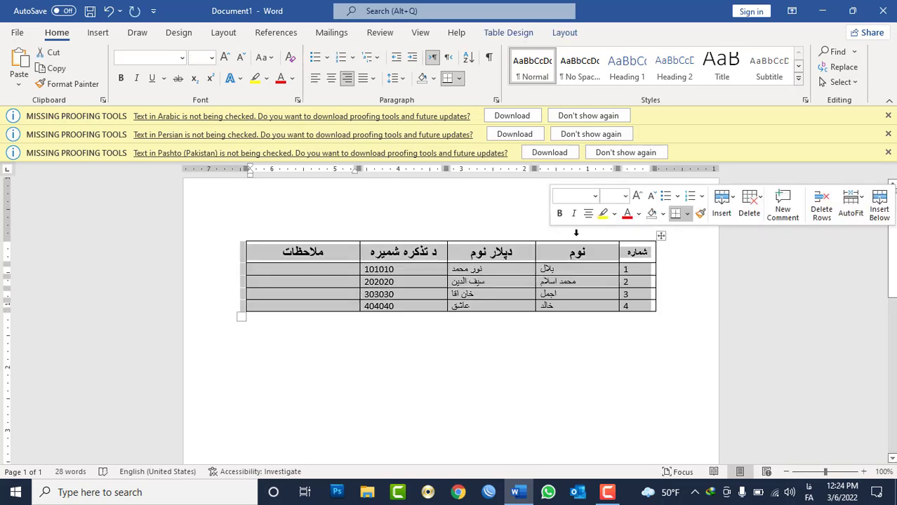
left_click(468, 57)
left_click(127, 134)
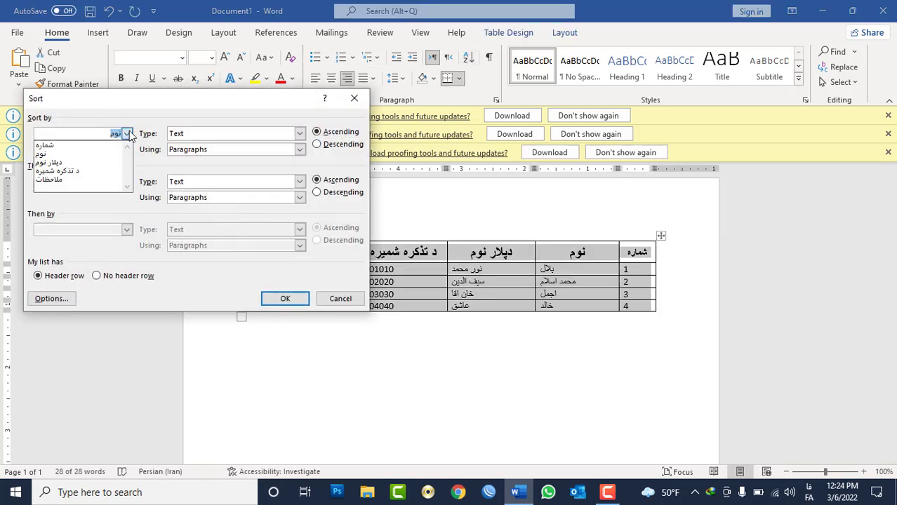
left_click(96, 153)
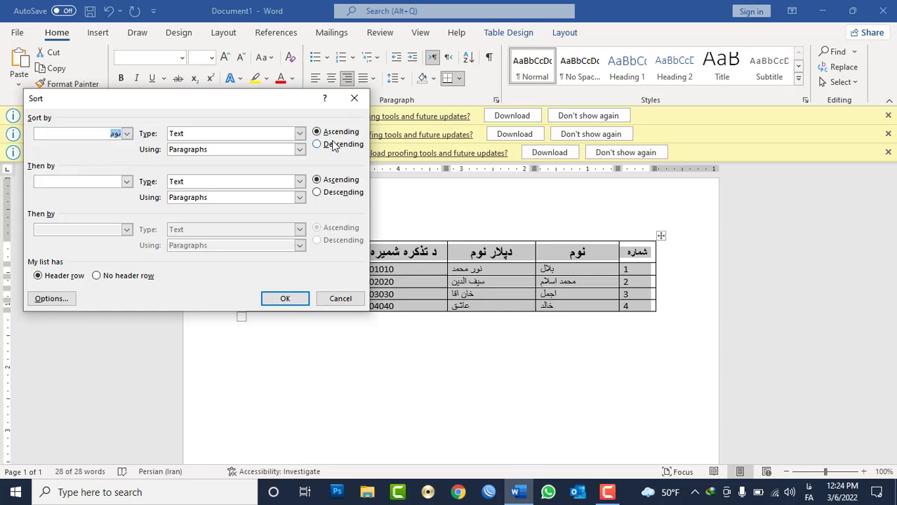
left_click(285, 300)
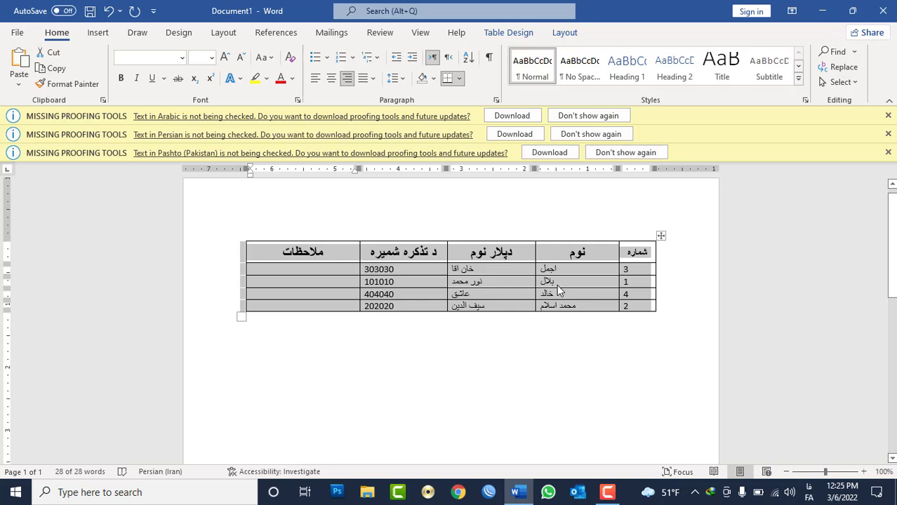
- Sort the table by the "د تذکره شمیره" column as Number in ascending order
left_click(469, 60)
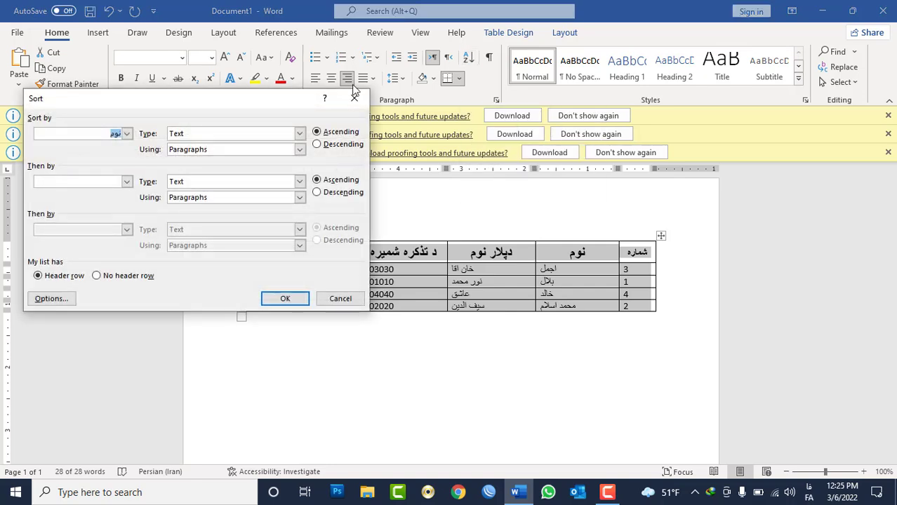
left_click(127, 133)
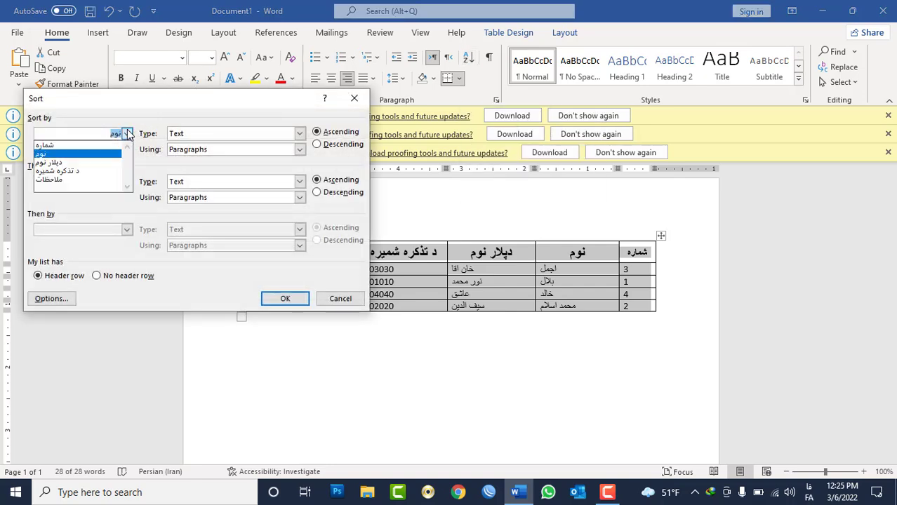
left_click(89, 171)
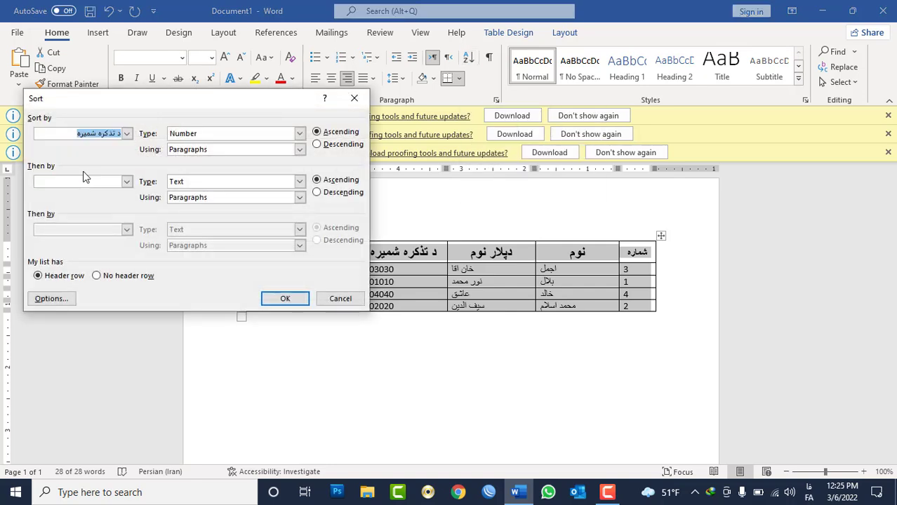
left_click(281, 300)
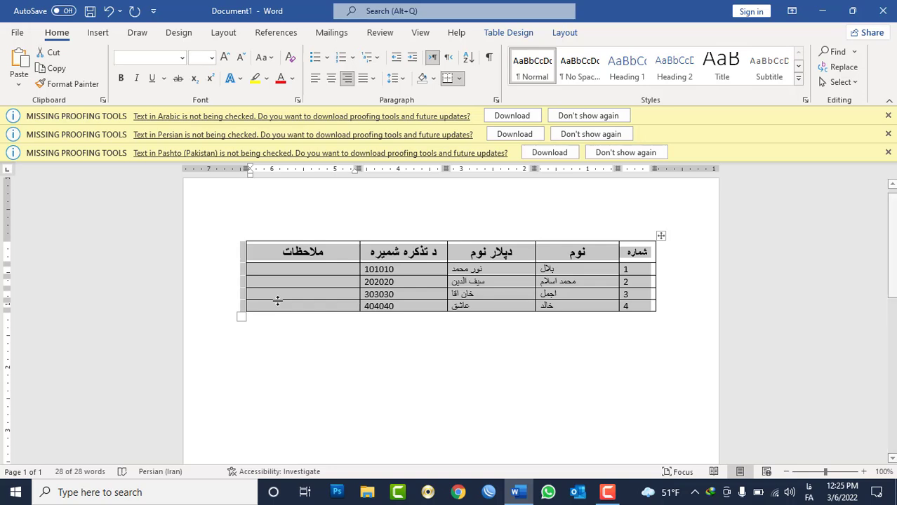
- Add five empty rows at the end of the table, below row 4
left_click(390, 307)
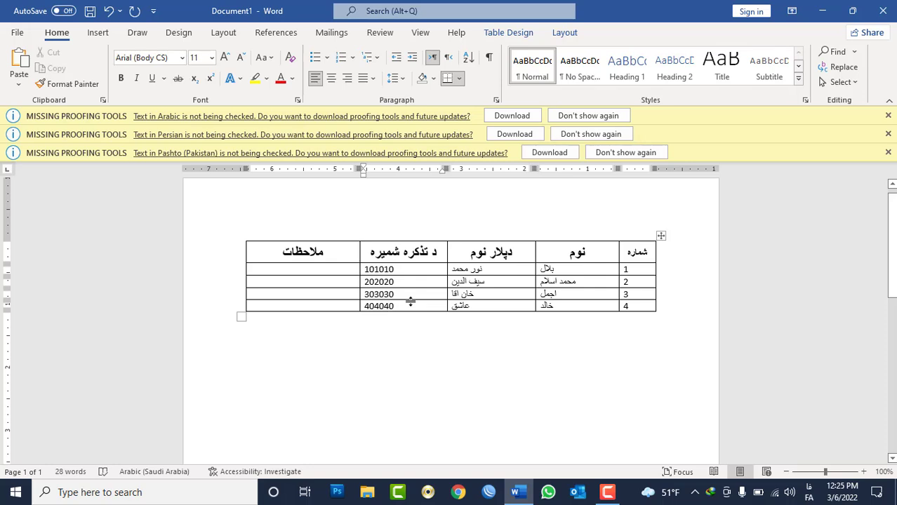
key("Tab")
key("Tab")
key("Tab")
key("Tab")
key("Tab")
key("Tab")
key("Tab")
key("Tab")
key("Tab")
key("Tab")
key("Tab")
key("Tab")
key("Tab")
key("Tab")
key("Tab")
key("Tab")
key("Tab")
key("Tab")
key("Tab")
key("Tab")
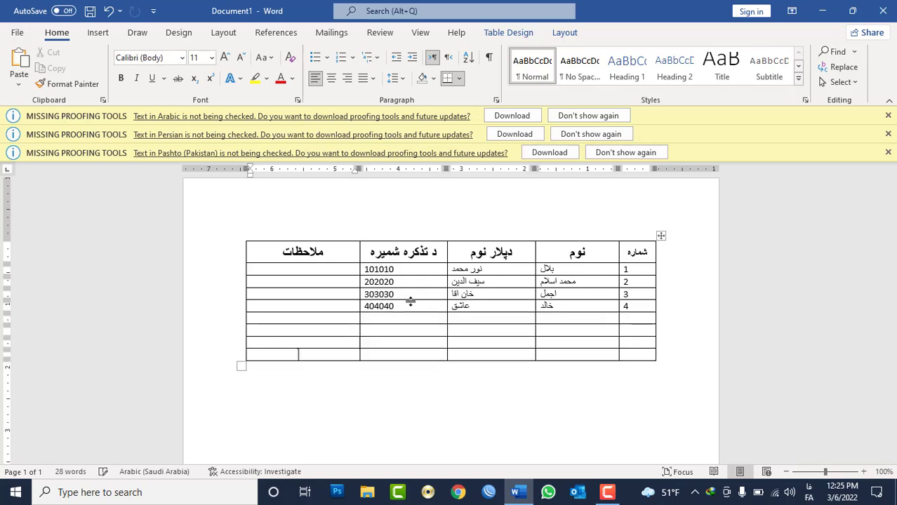
- Copy the name, father's name and ID number cells of rows 1 to 4 into the four empty rows below them
left_click_drag(588, 269, 554, 365)
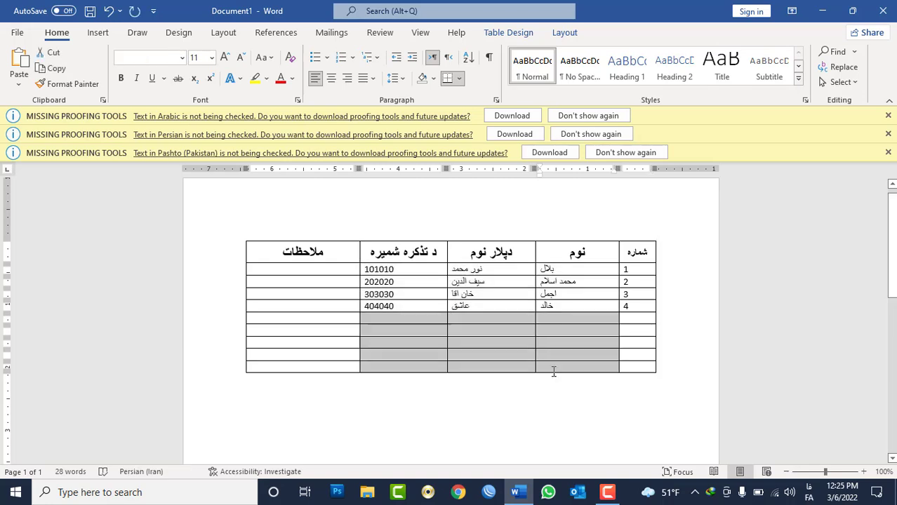
left_click(557, 319)
left_click_drag(557, 319, 435, 358)
type("بلال\tنور محمد\t101010 محمد اسلام\tسیف الدین\t202020 اجمل\tخان اقا\t303030 خالد\tعاشق\t404040")
key("Escape")
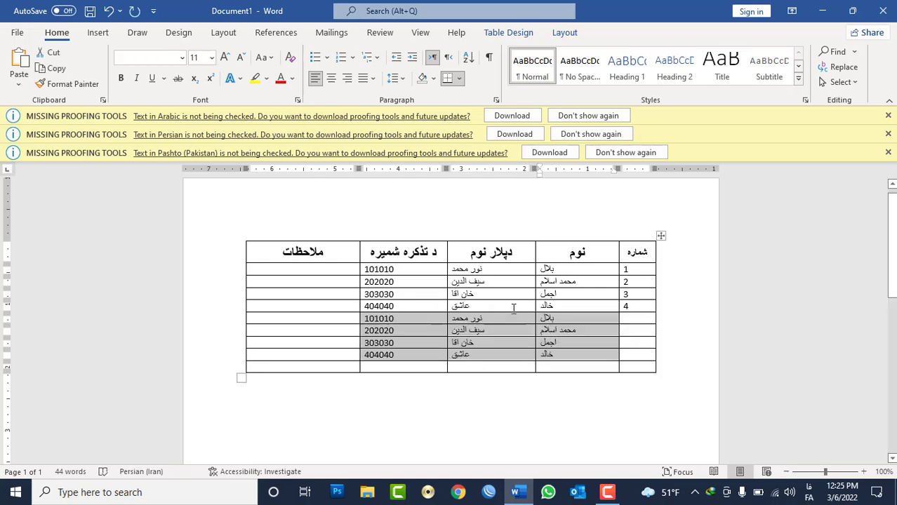
- Add seven more rows and fill the first seven empty rows with the name, father's name and ID number cells copied from the filled rows
left_click_drag(561, 273, 423, 364)
key("ctrl+c")
left_click(442, 366)
key("Tab")
key("Tab")
key("Tab")
key("Tab")
key("Tab")
key("Tab")
key("Tab")
key("Tab")
key("Tab")
key("Tab")
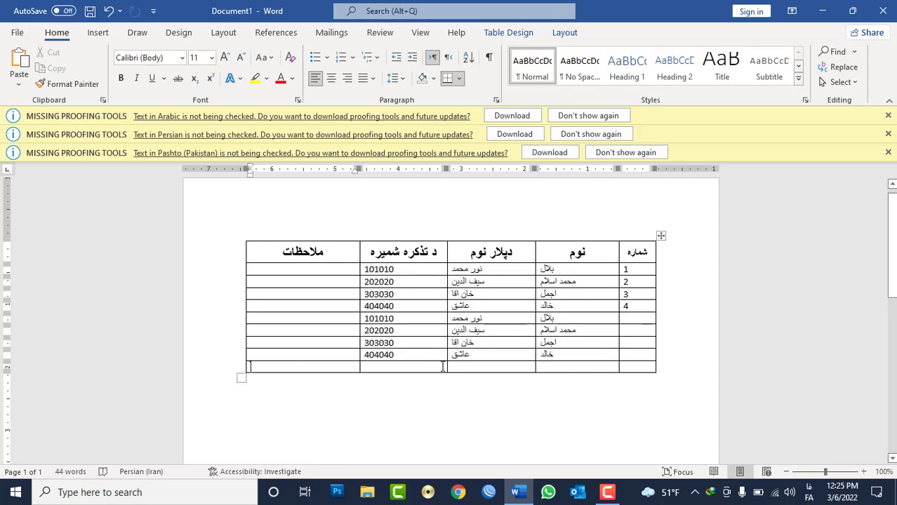
key("Tab")
key("Tab")
key("Tab")
key("Tab")
key("Tab")
key("Tab")
key("Tab")
key("Tab")
key("Tab")
key("Tab")
key("Tab")
key("Tab")
key("Tab")
key("Tab")
key("Tab")
key("Tab")
key("Tab")
key("Tab")
key("Tab")
key("Tab")
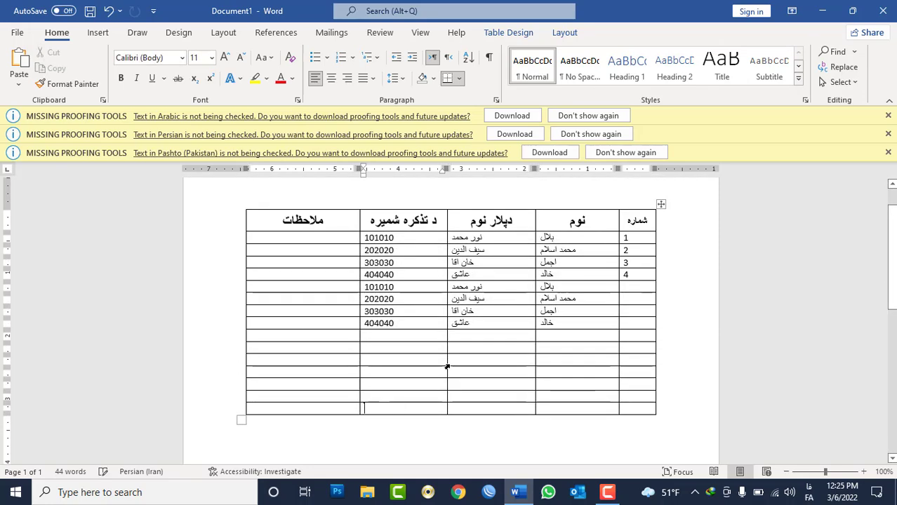
left_click_drag(542, 336, 406, 408)
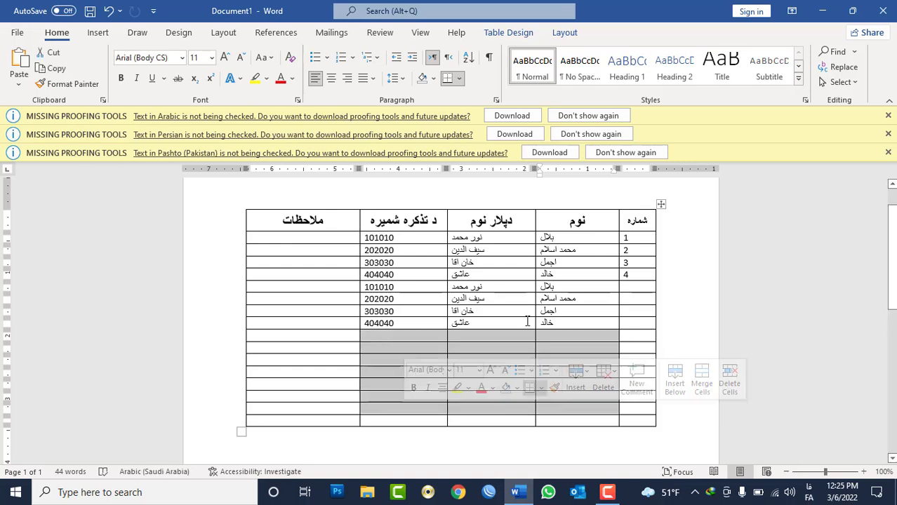
key("ctrl+v")
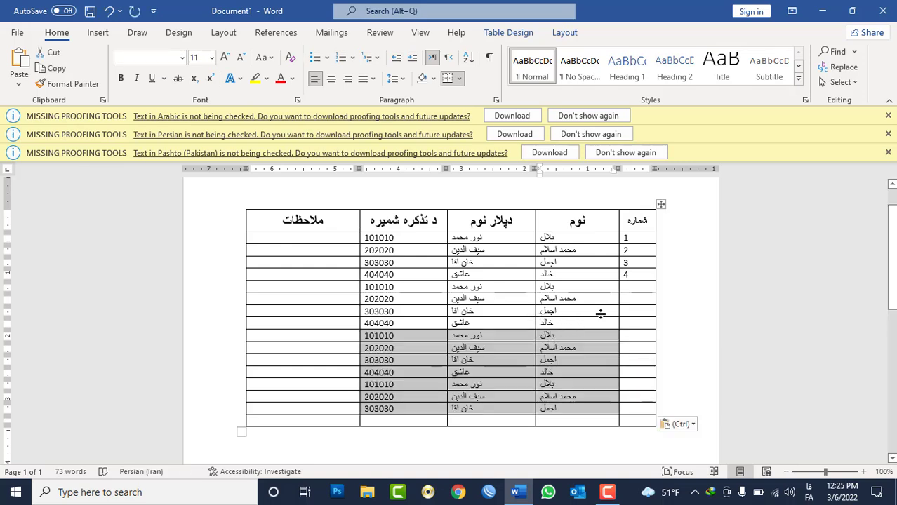
- Number the newly filled rows 5 to 15 in the "شماره" column
left_click(632, 288)
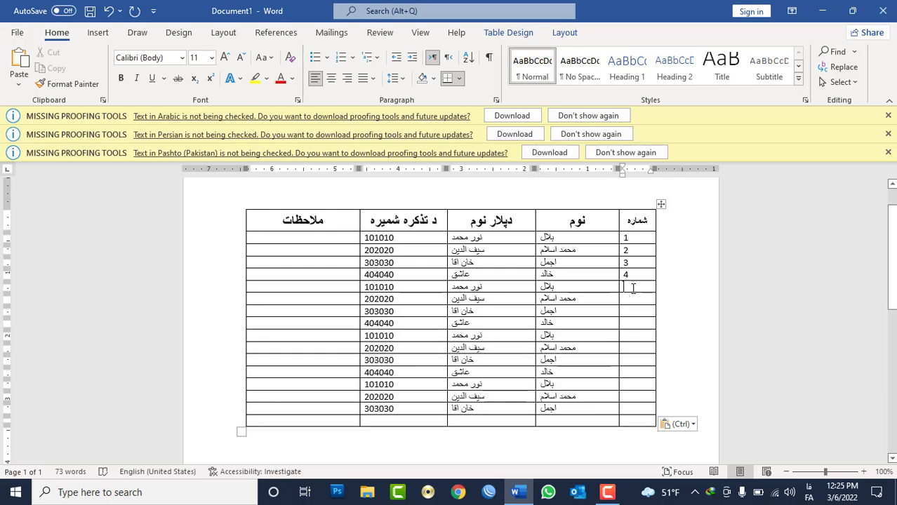
type("5")
key("Down")
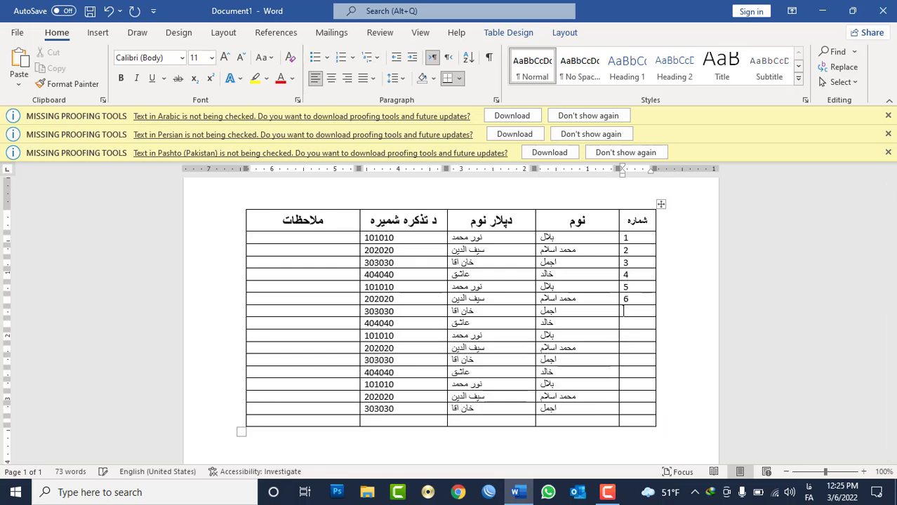
type("8")
key("Down")
type("9")
key("Down")
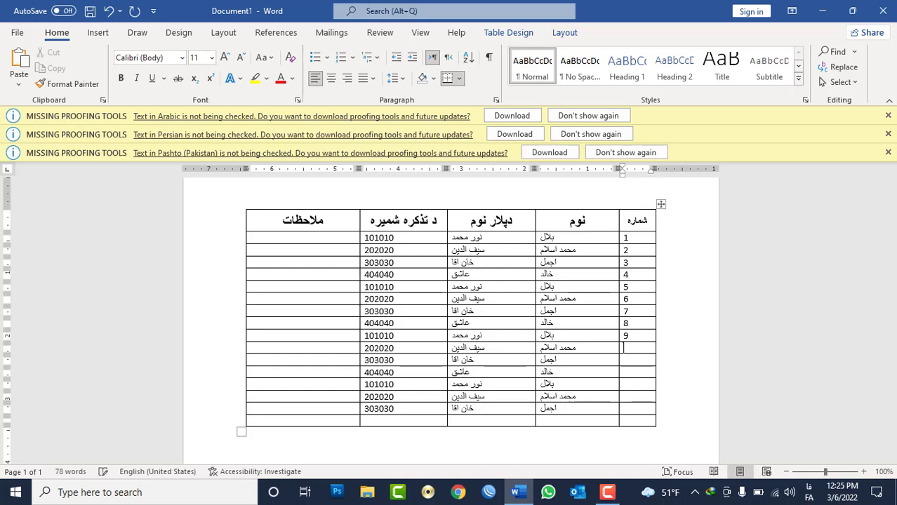
type("10")
key("Down")
type("11")
key("Down")
type("12")
key("Down")
type("13")
key("Down")
type("14")
key("Down")
type("15")
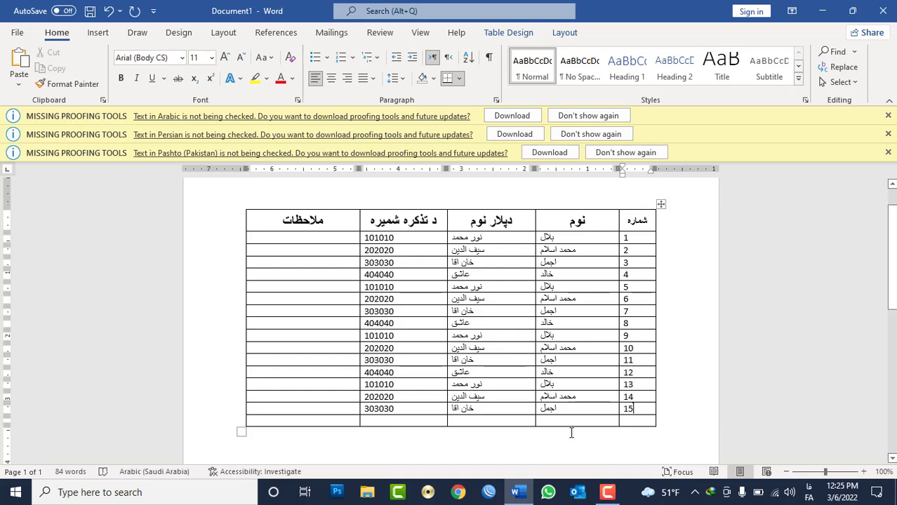
- Delete the entire empty row at the end of the table
right_click(579, 422)
left_click(629, 296)
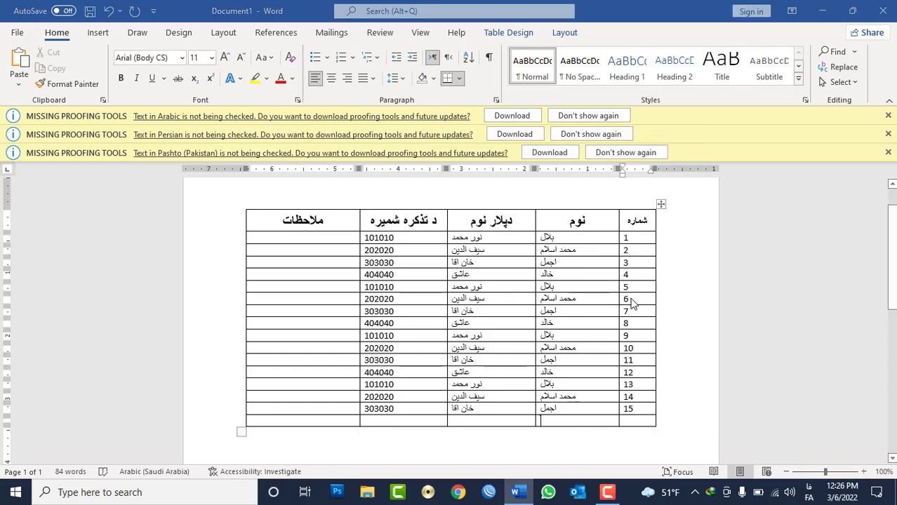
left_click(438, 235)
left_click(424, 267)
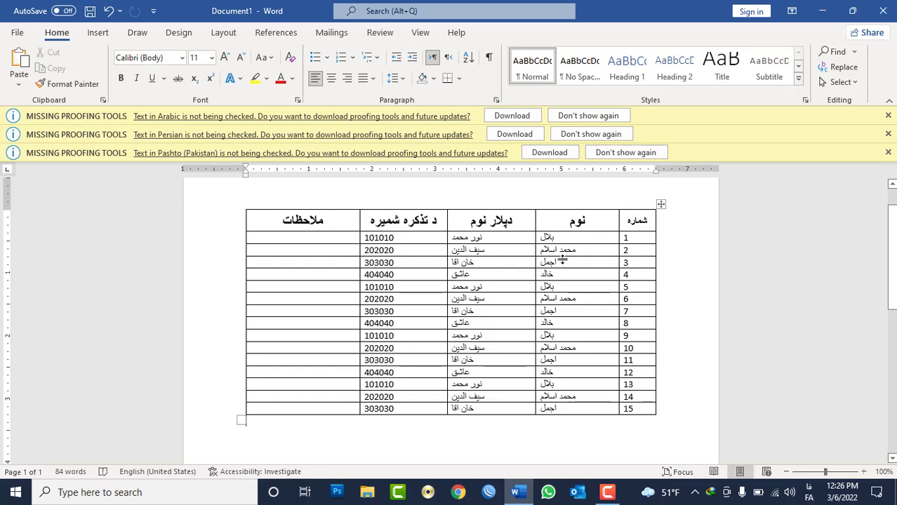
- Enter the remark "تذکره جعلی" in the "ملاحظات" cell of row 1
left_click(315, 233)
left_click(316, 238)
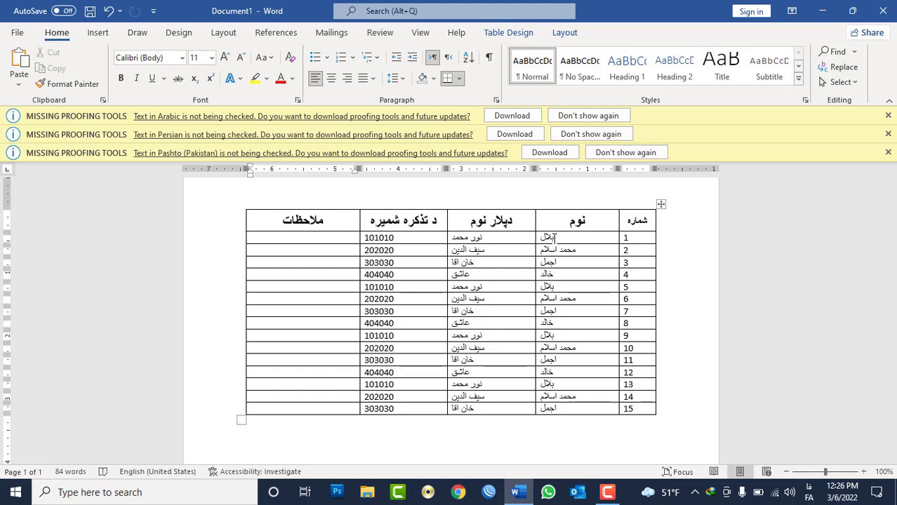
type("اج")
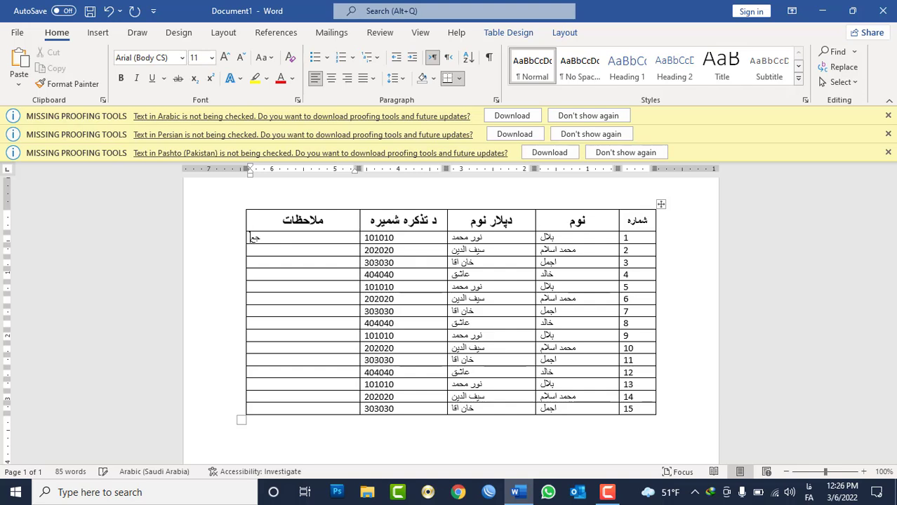
key("BackSpace")
key("BackSpace")
type("تذکره جعلی")
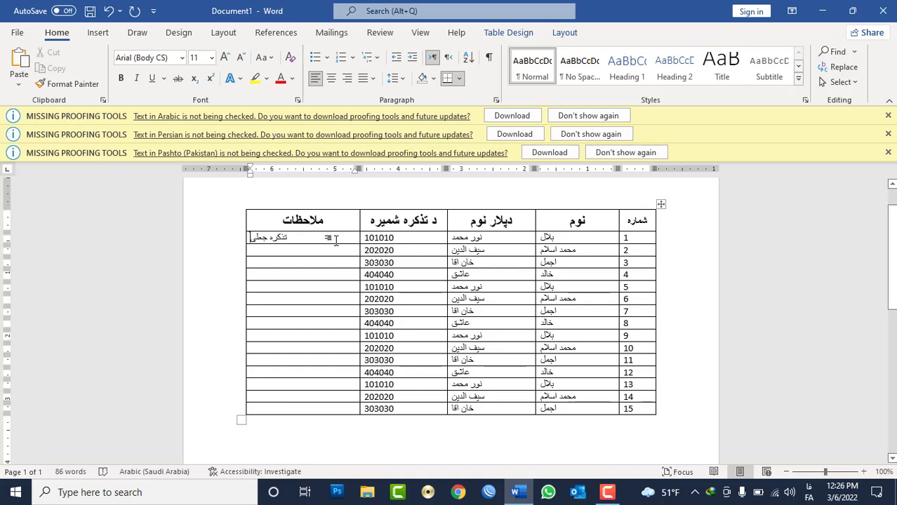
- Copy the remark from row 1 into the "ملاحظات" cells of rows 6 and 12
triple_click(280, 238)
key("ctrl+c")
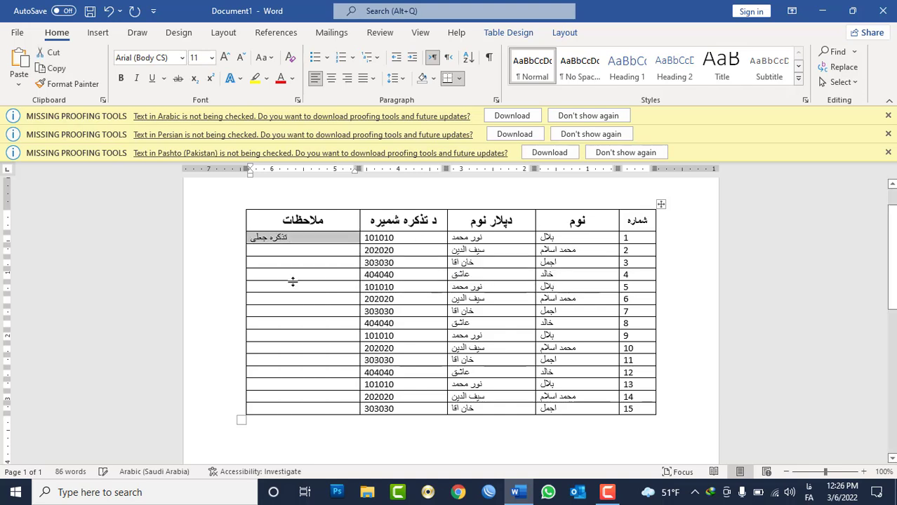
left_click(300, 299)
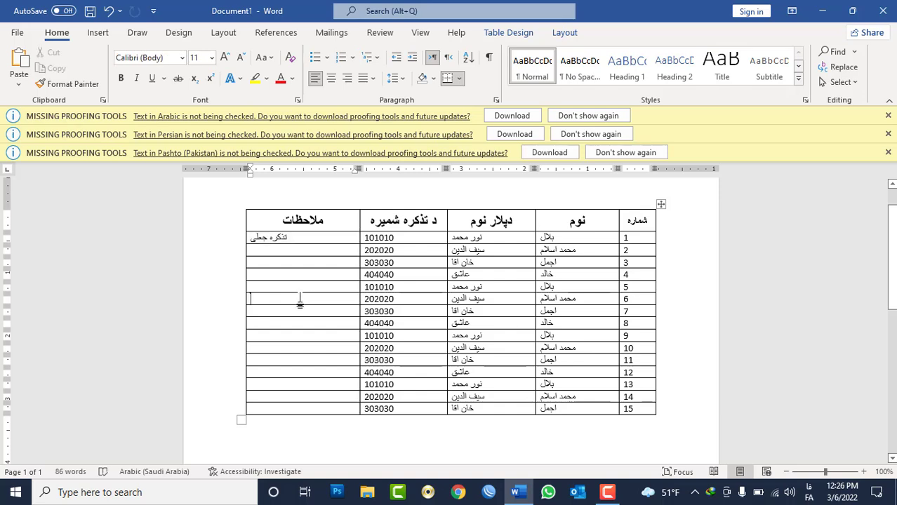
key("ctrl+v")
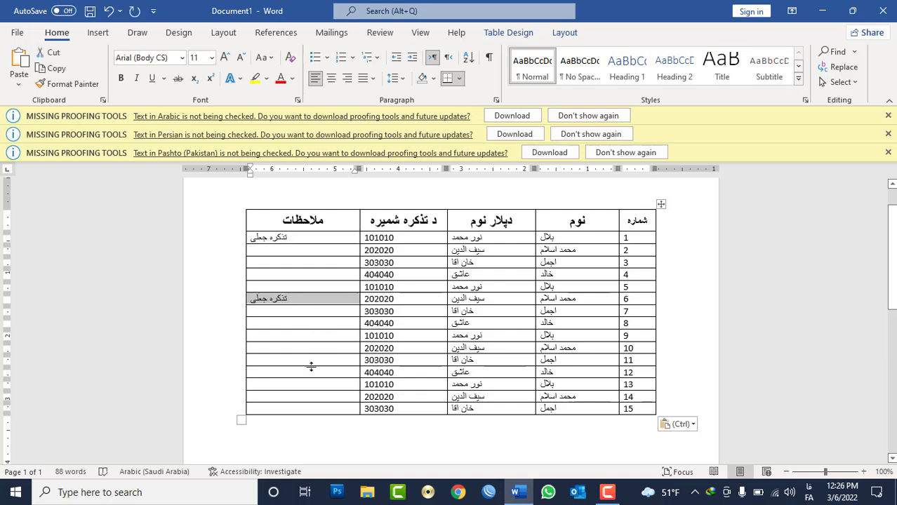
key("ctrl")
key("ctrl")
left_click(306, 371)
key("ctrl+v")
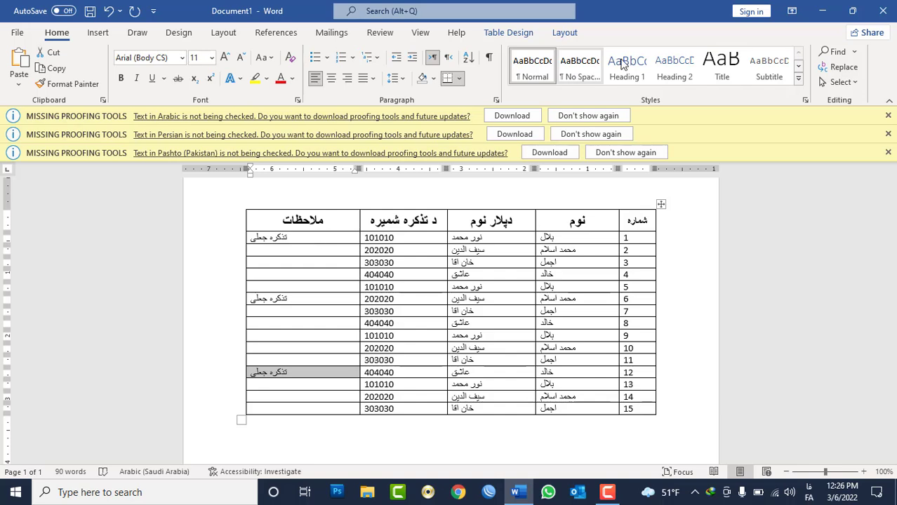
- Sort the whole table by the "ملاحظات" column as text in ascending order, keeping the header row
left_click(662, 205)
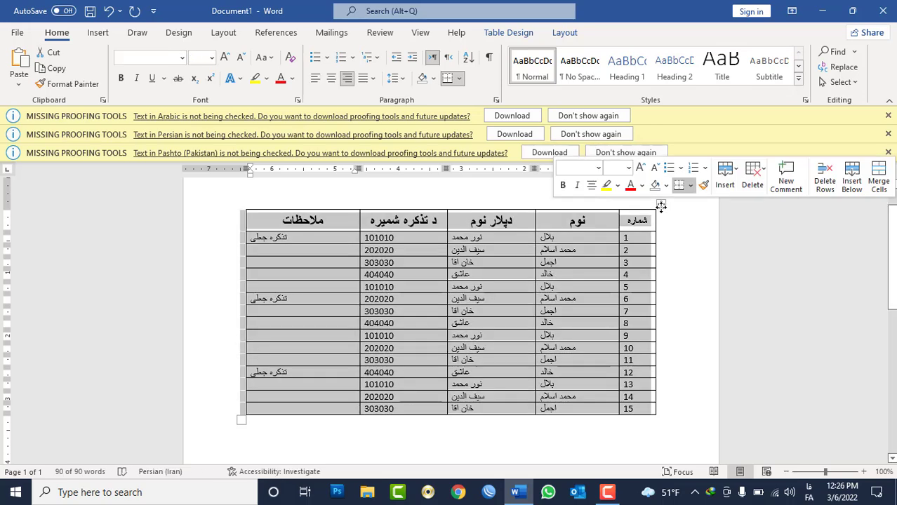
left_click(468, 59)
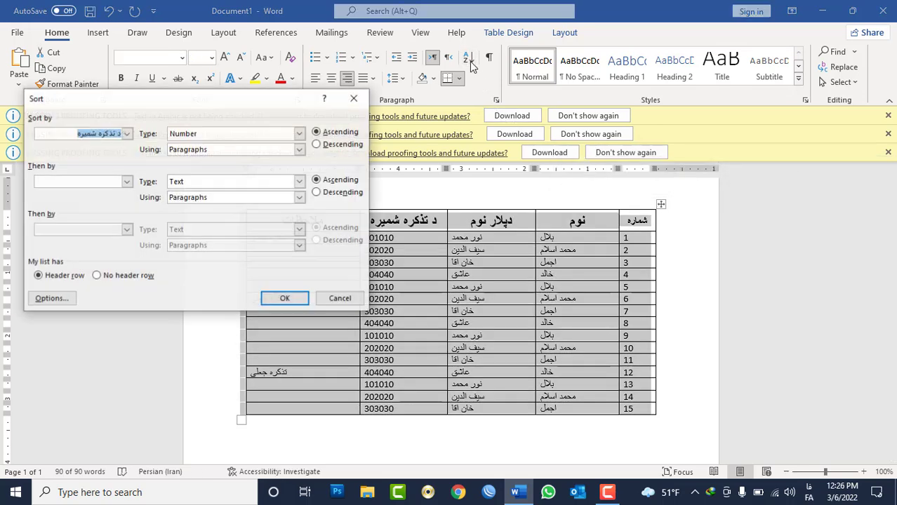
left_click_drag(259, 102, 742, 56)
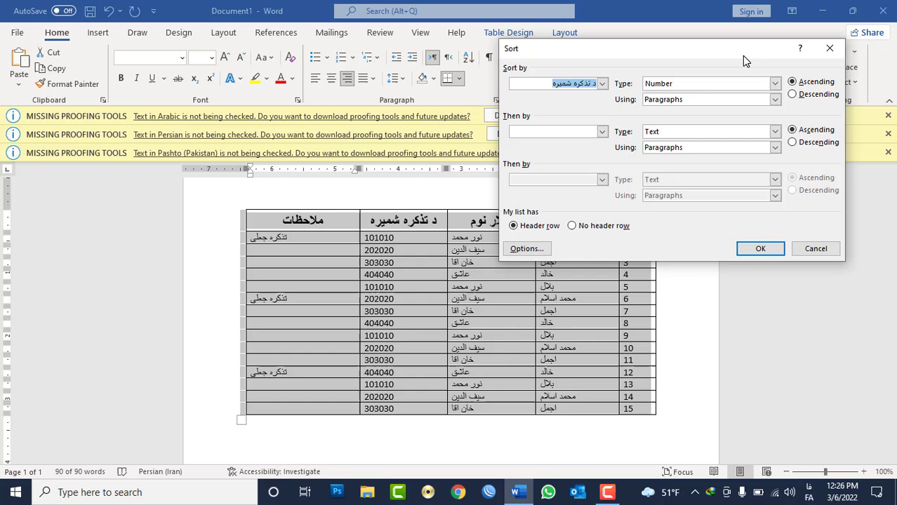
left_click(603, 83)
left_click(559, 128)
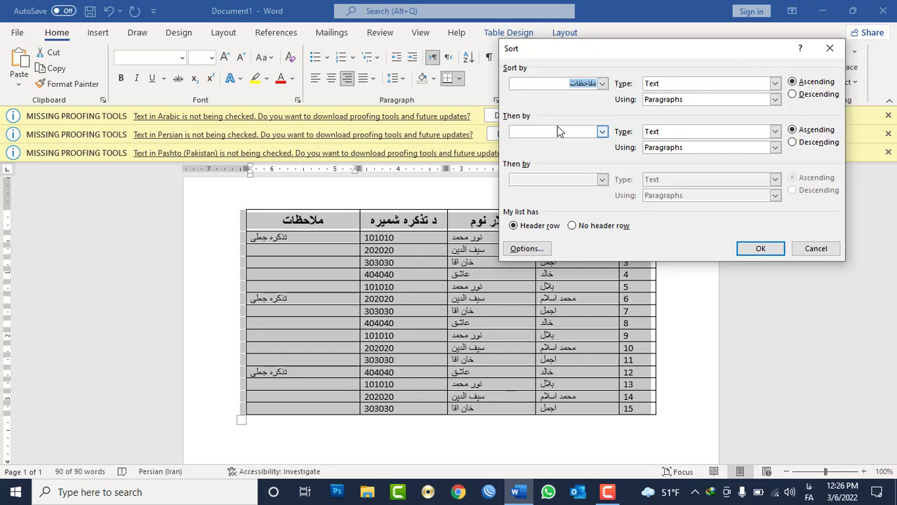
left_click(757, 248)
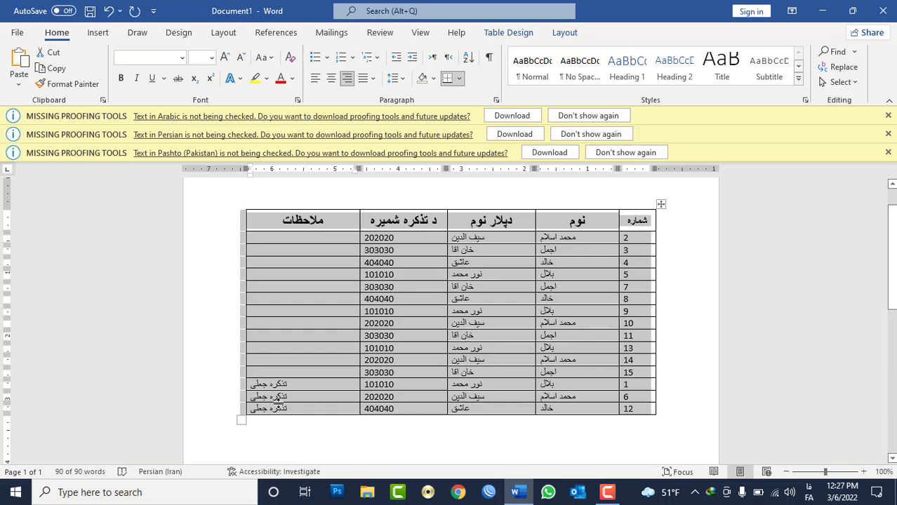
left_click(283, 388)
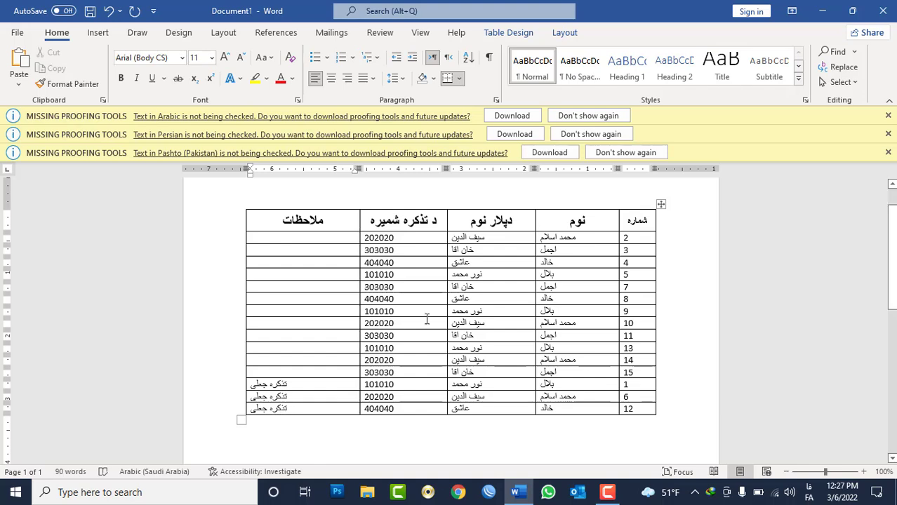
- Examine the table's sort options, including the field separators and sorting language, and close them without sorting
left_click(661, 205)
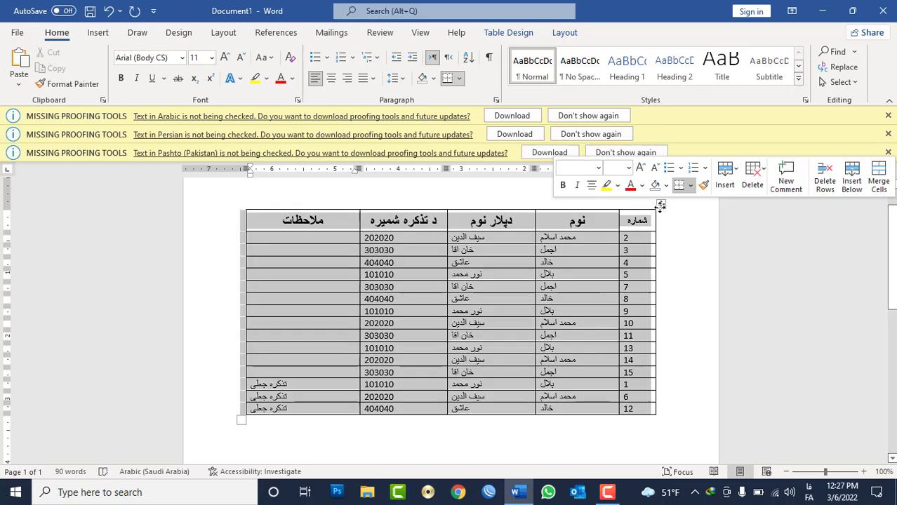
left_click(468, 56)
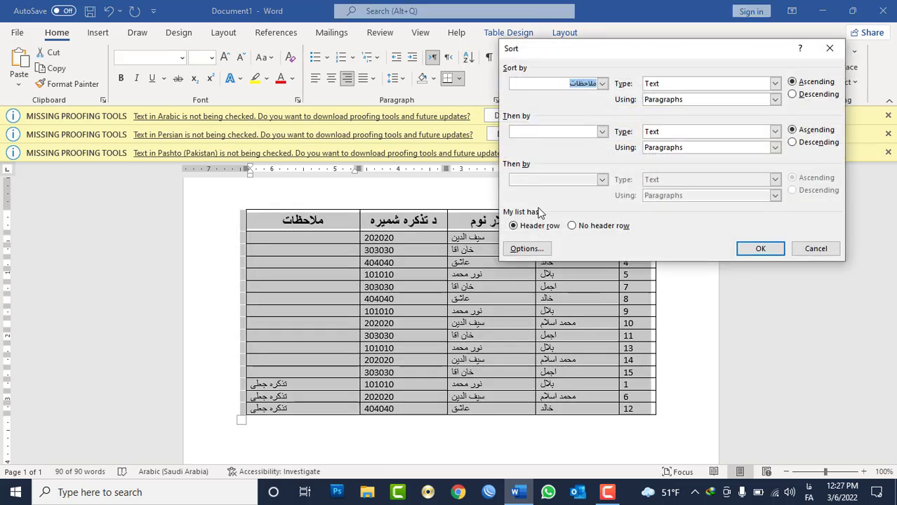
left_click(528, 248)
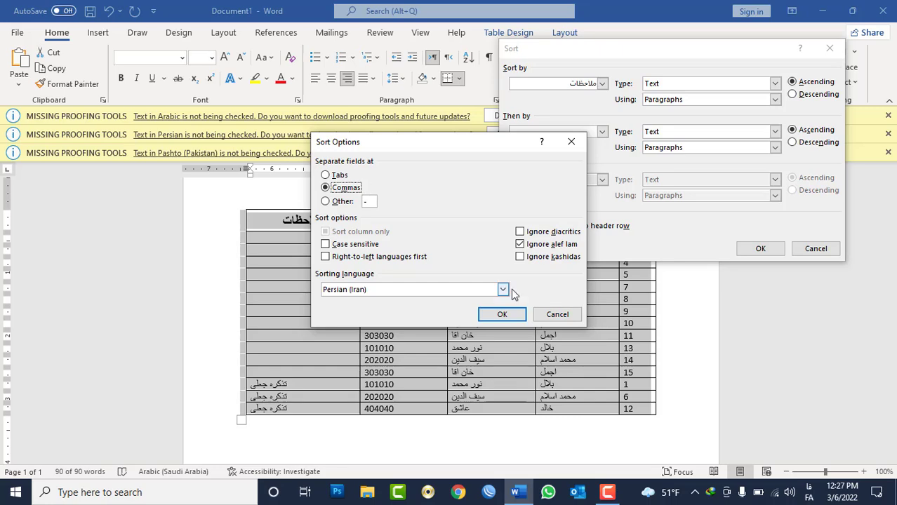
left_click(557, 314)
left_click(816, 249)
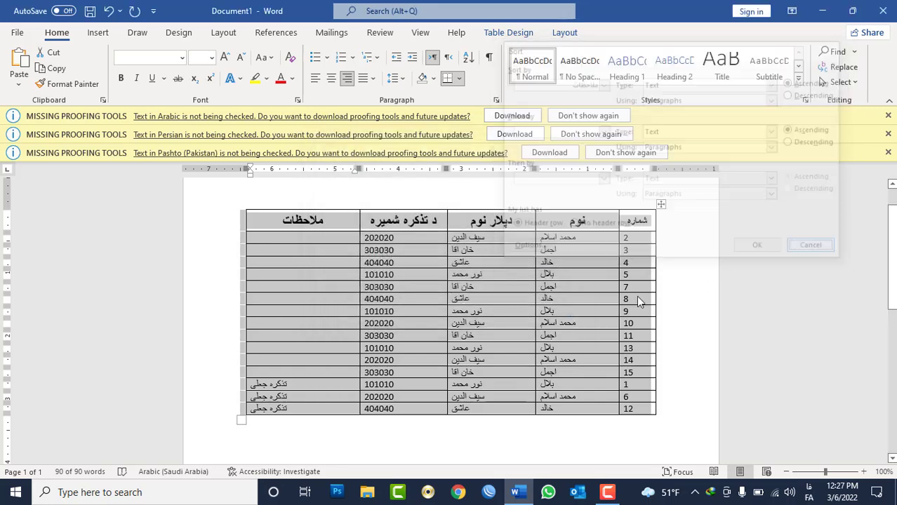
- Clear the remarks from the "ملاحظات" cells of the last three table rows
left_click(314, 386)
left_click_drag(289, 382, 284, 406)
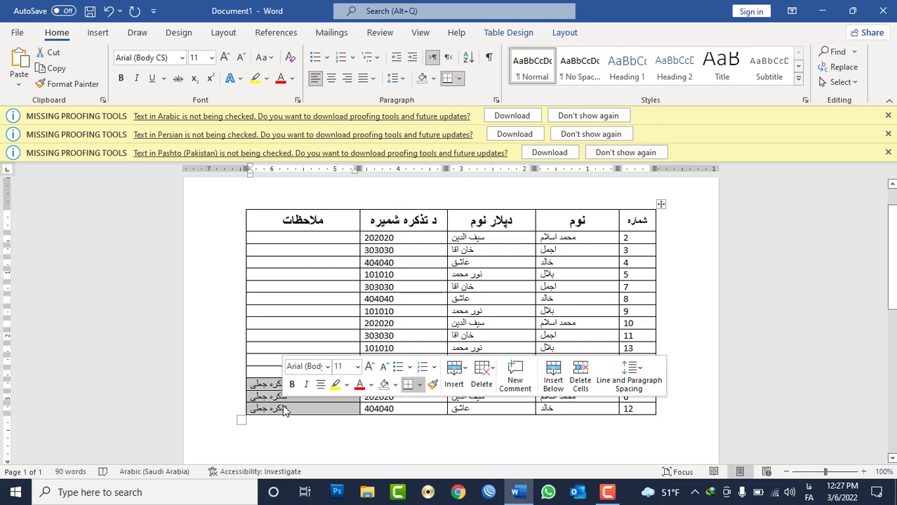
key("Delete")
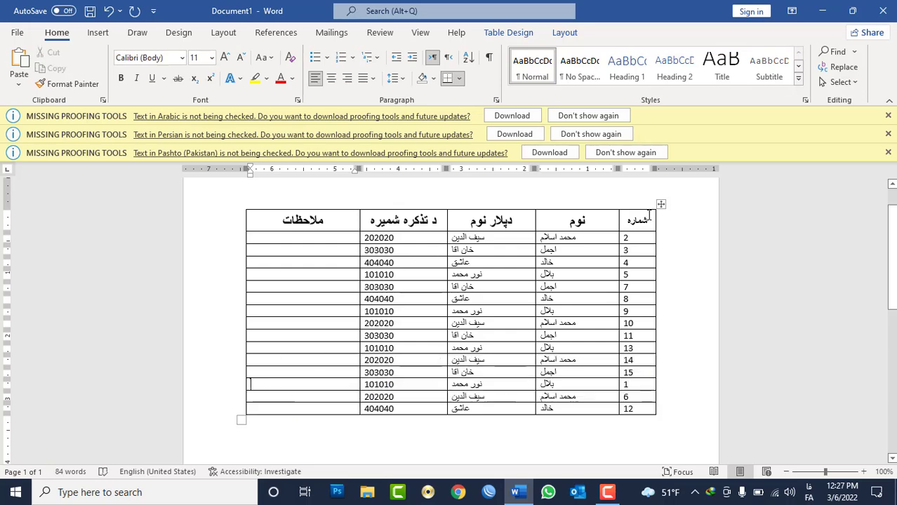
- Convert the entire table to plain text with commas separating the cell contents
left_click(660, 205)
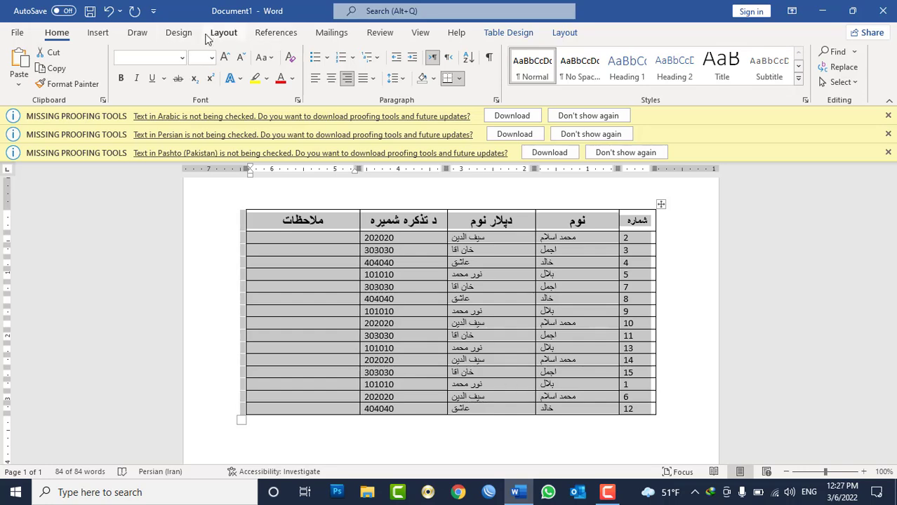
left_click(562, 33)
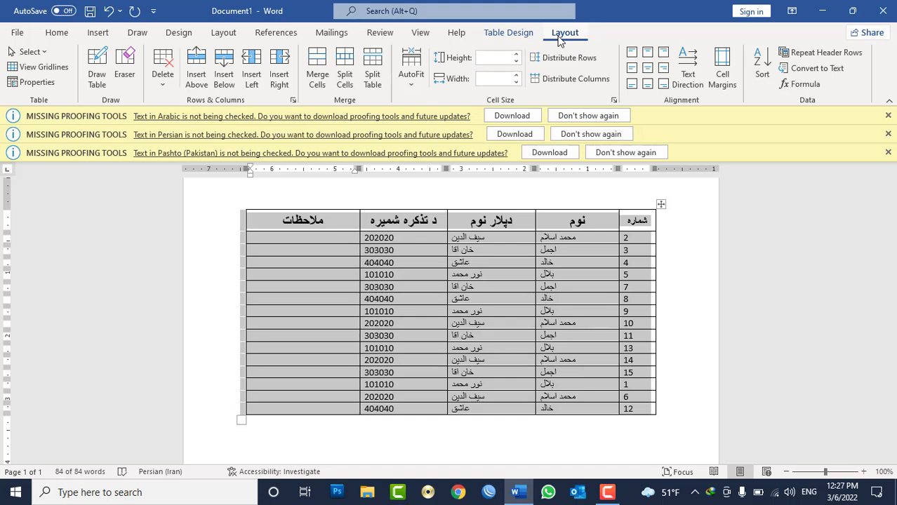
left_click(817, 70)
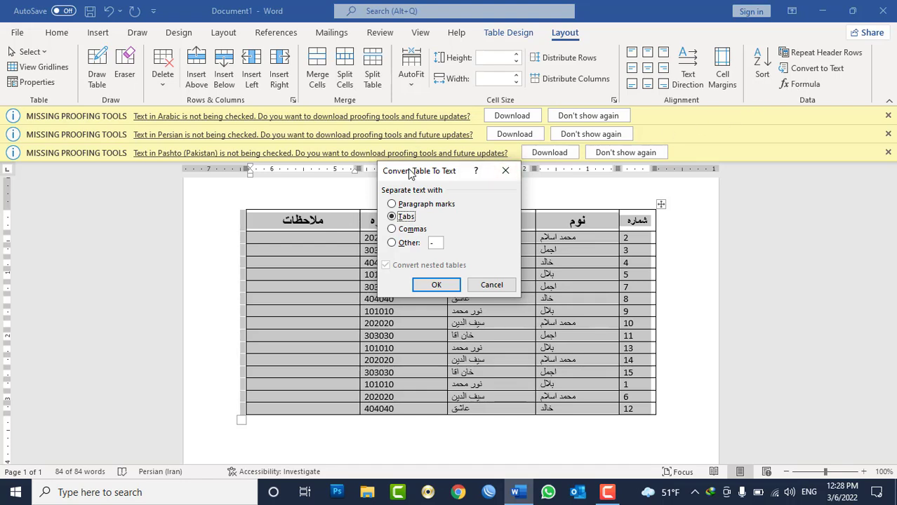
left_click_drag(410, 175, 486, 160)
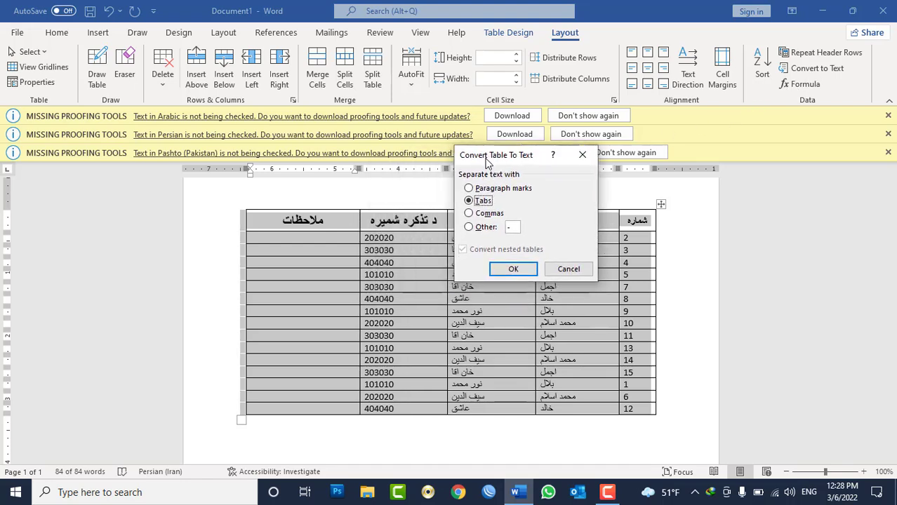
left_click(481, 226)
left_click(483, 215)
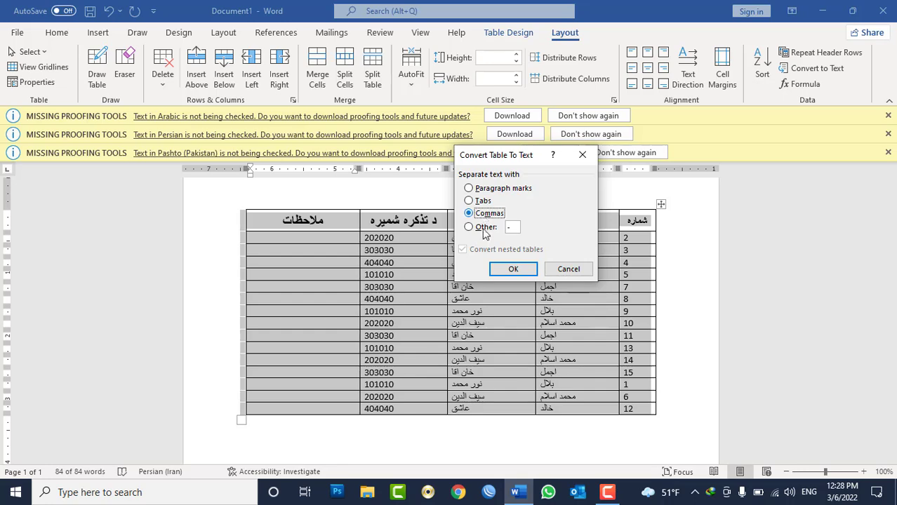
left_click(513, 270)
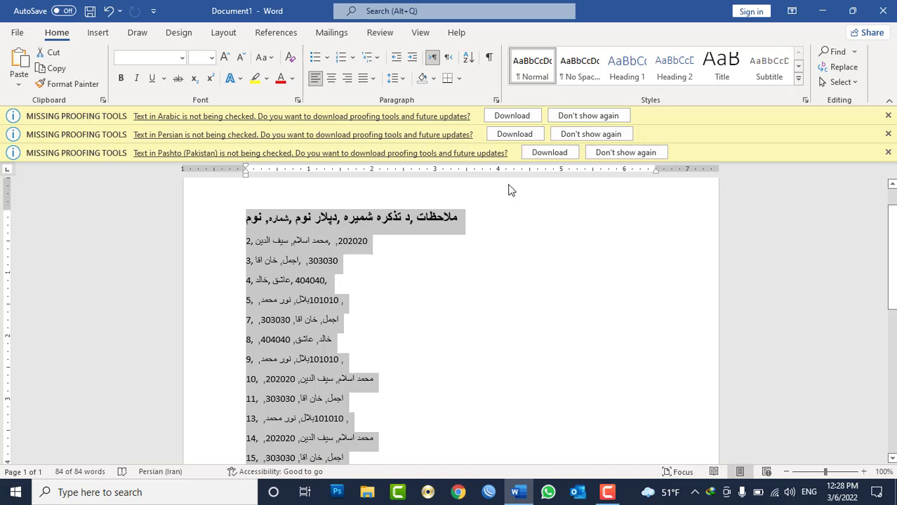
- Set the converted comma-separated text to right-to-left direction
left_click(449, 59)
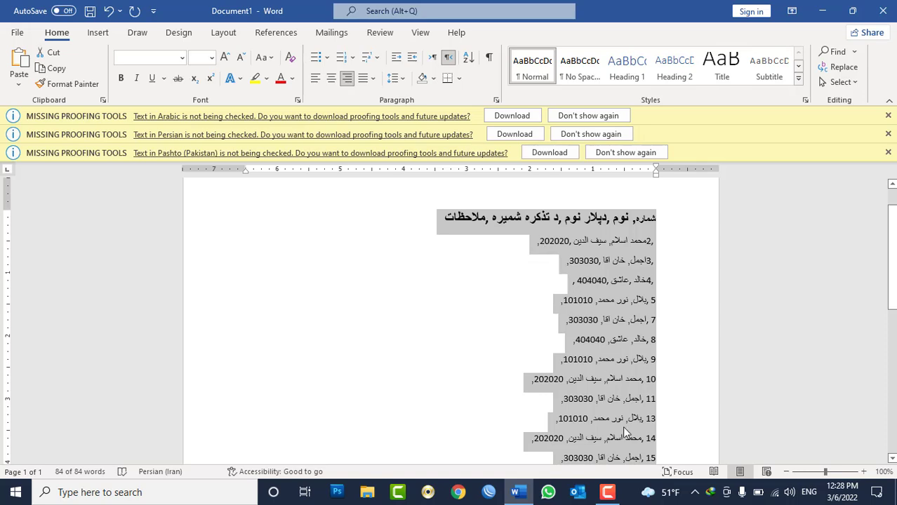
scroll(623, 426, "down", 3)
scroll(628, 430, "up", 3)
- Examine the text sort's field separator options, trying tabs and "/" as another character, and close them without sorting
left_click(468, 59)
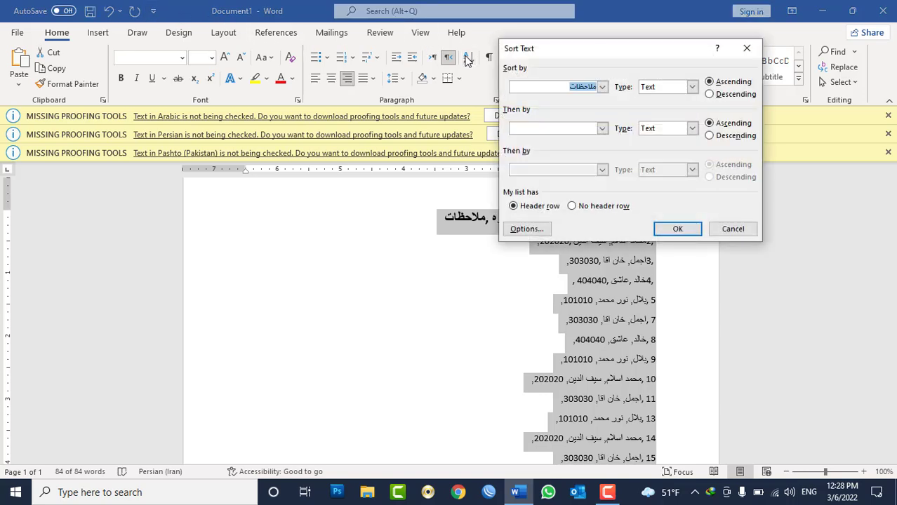
left_click(528, 232)
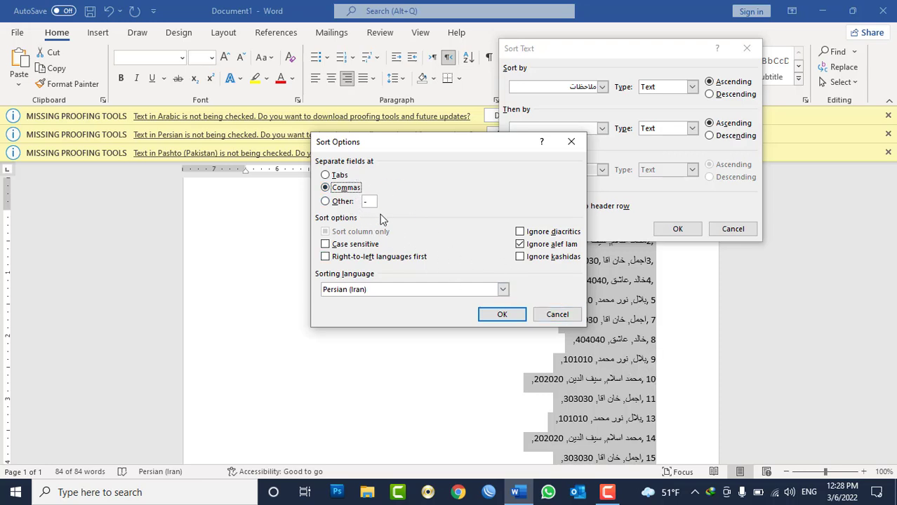
left_click(342, 176)
left_click(338, 202)
type("/")
left_click(546, 314)
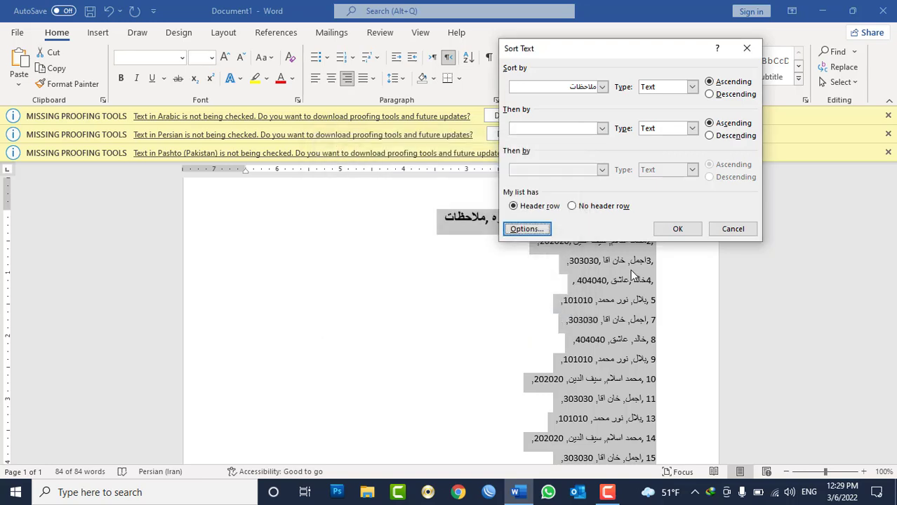
left_click(724, 233)
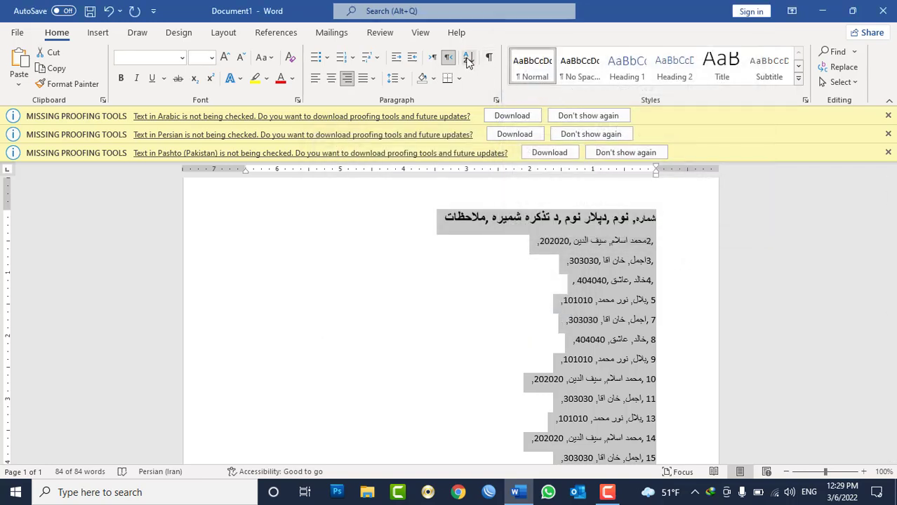
left_click(468, 58)
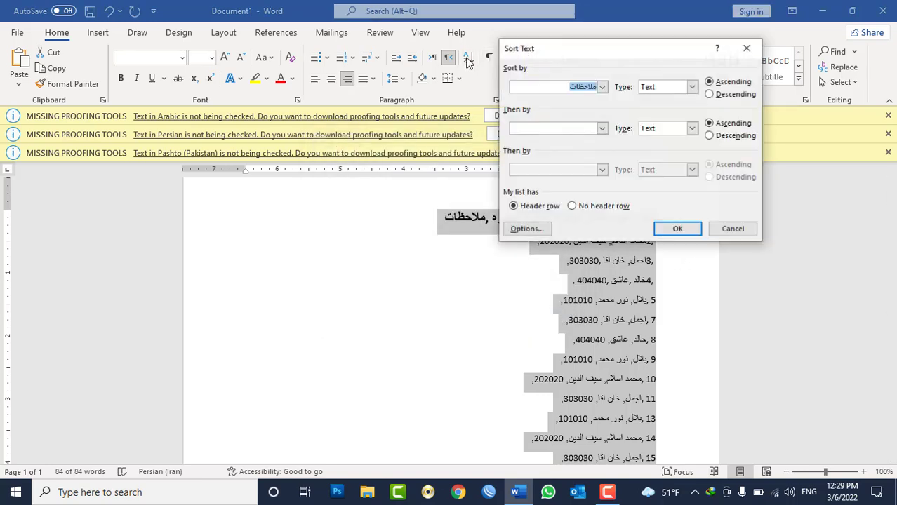
left_click(736, 229)
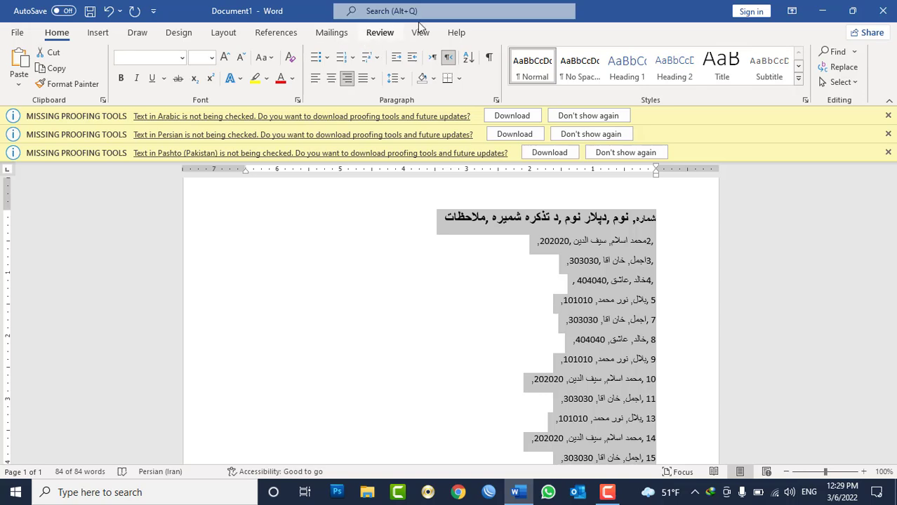
- Convert the comma-separated text back into a 5-column table with automatic fixed column width, splitting at commas
left_click(99, 33)
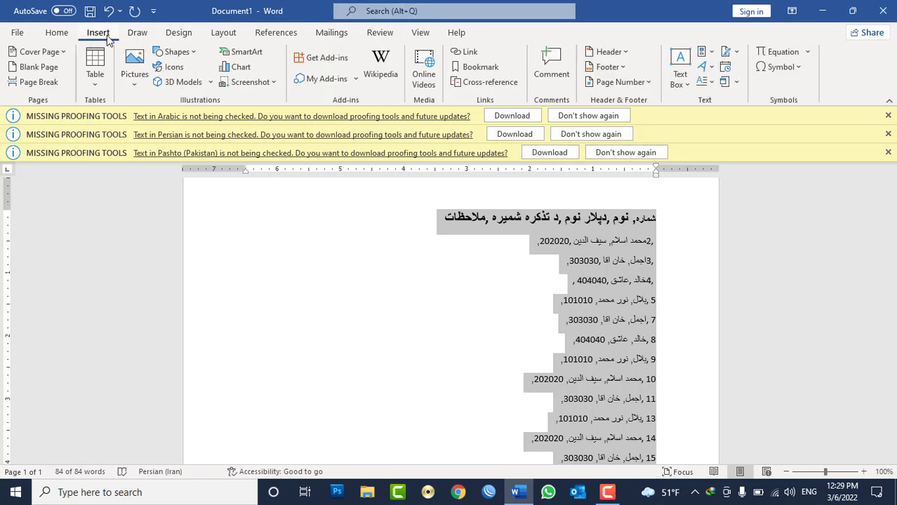
left_click(93, 87)
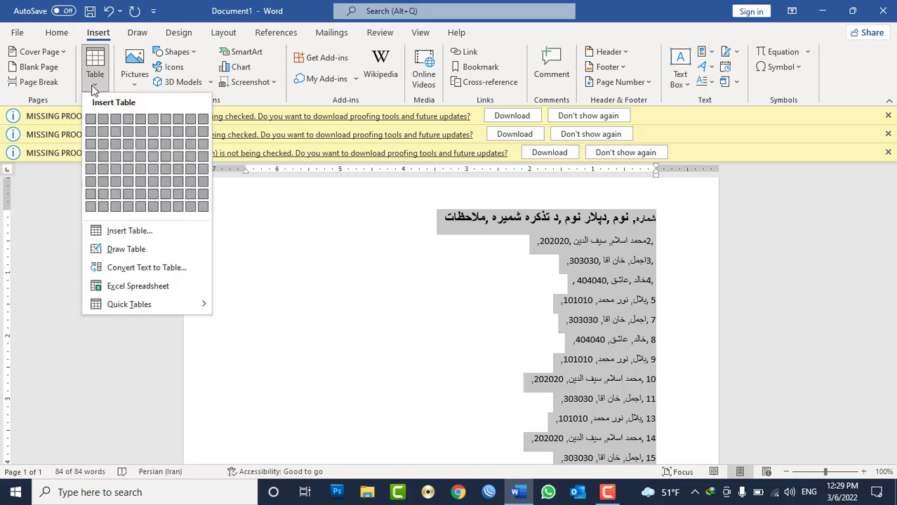
left_click(167, 270)
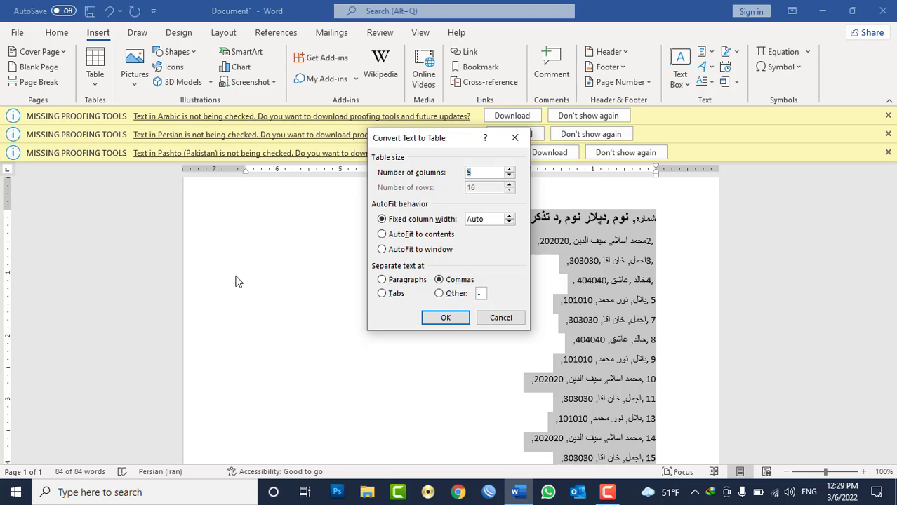
left_click_drag(452, 148, 314, 153)
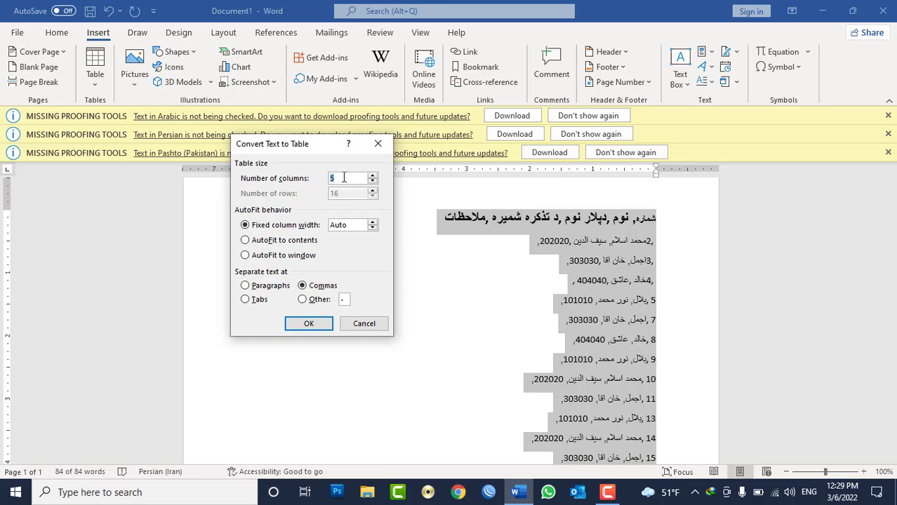
left_click(309, 324)
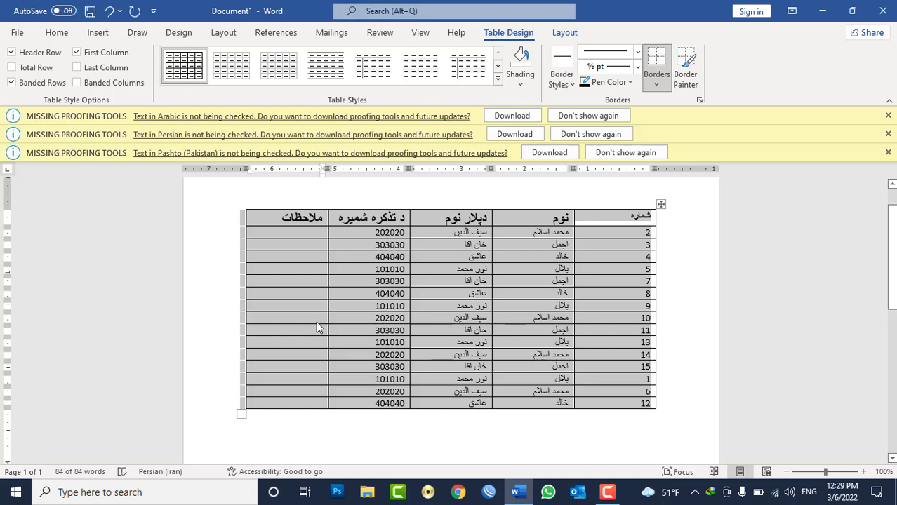
left_click(605, 219)
double_click(607, 220)
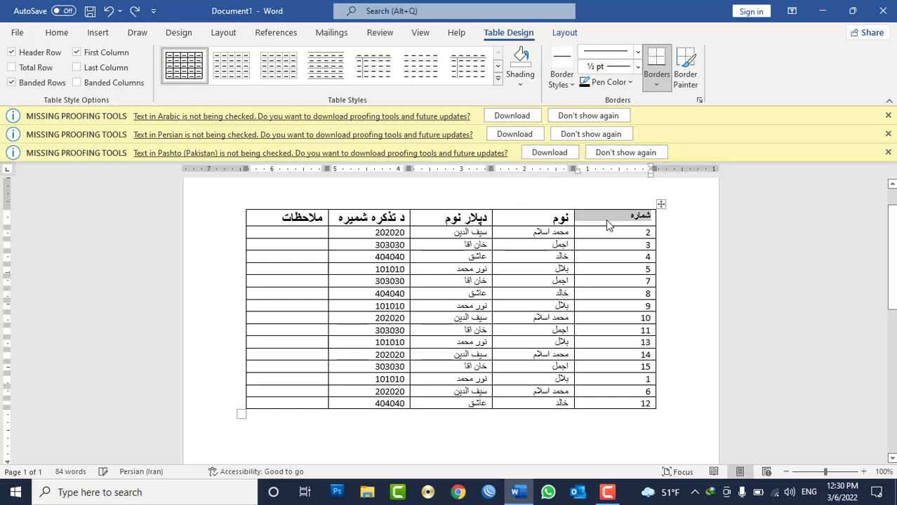
left_click(608, 221)
left_click_drag(625, 219, 526, 222)
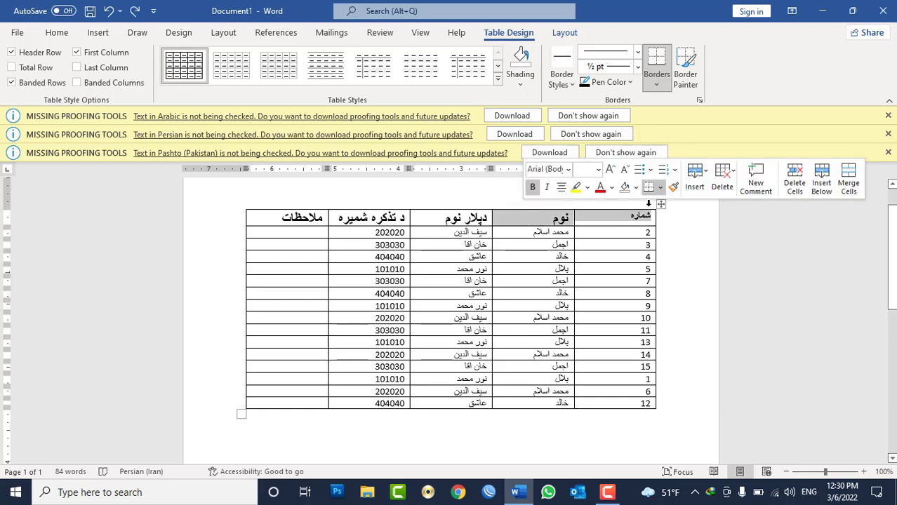
- Delete the entire table from the document
left_click(662, 204)
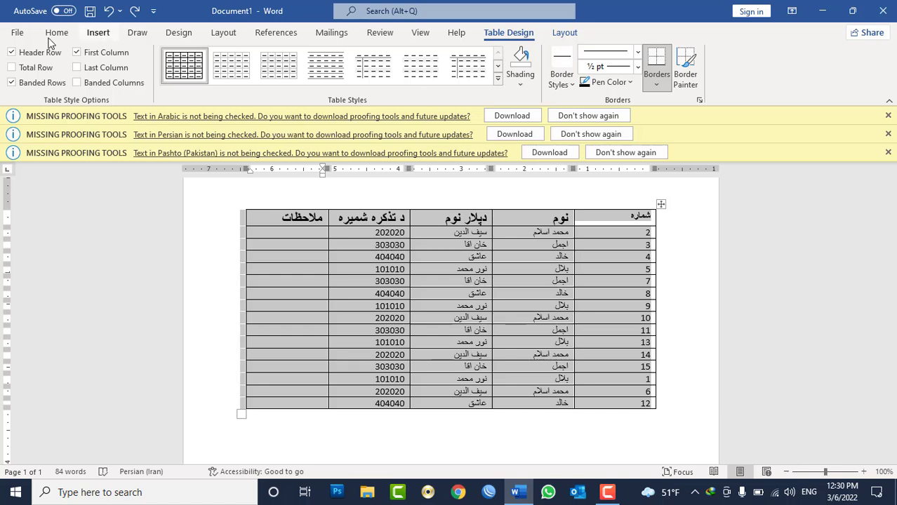
left_click(56, 33)
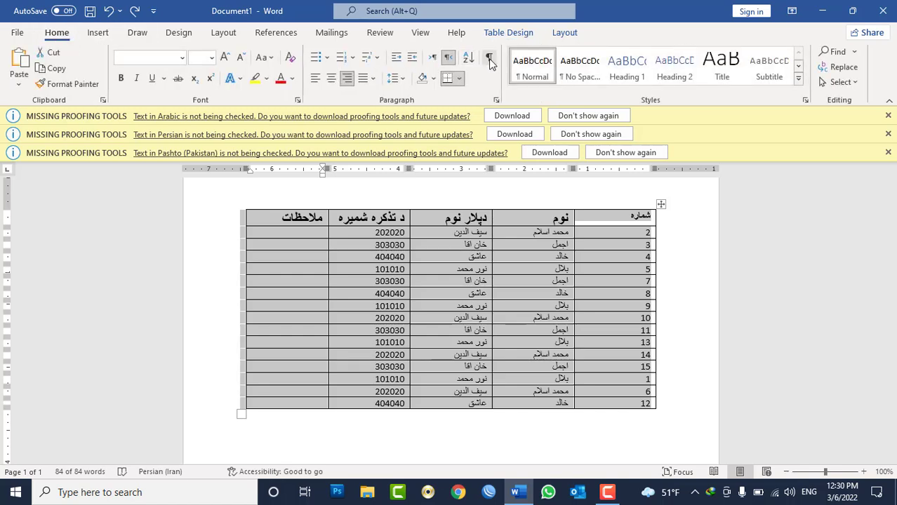
right_click(661, 205)
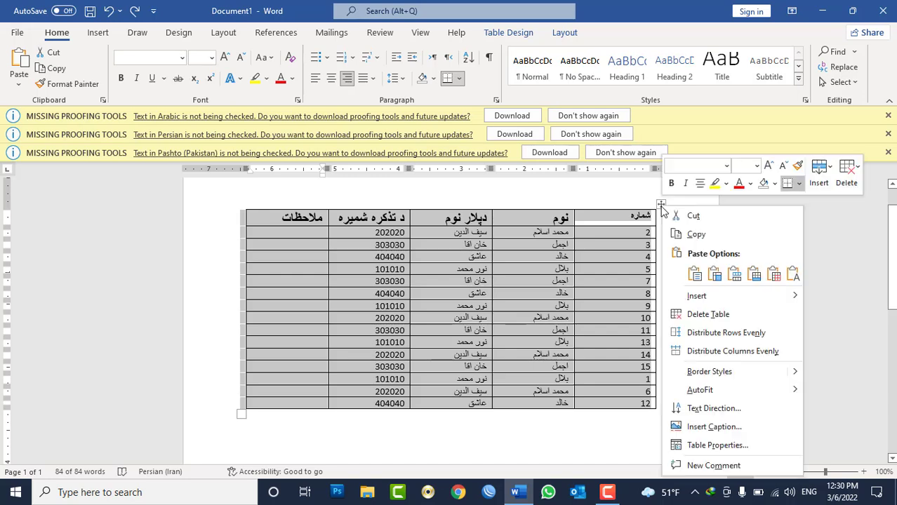
left_click(695, 317)
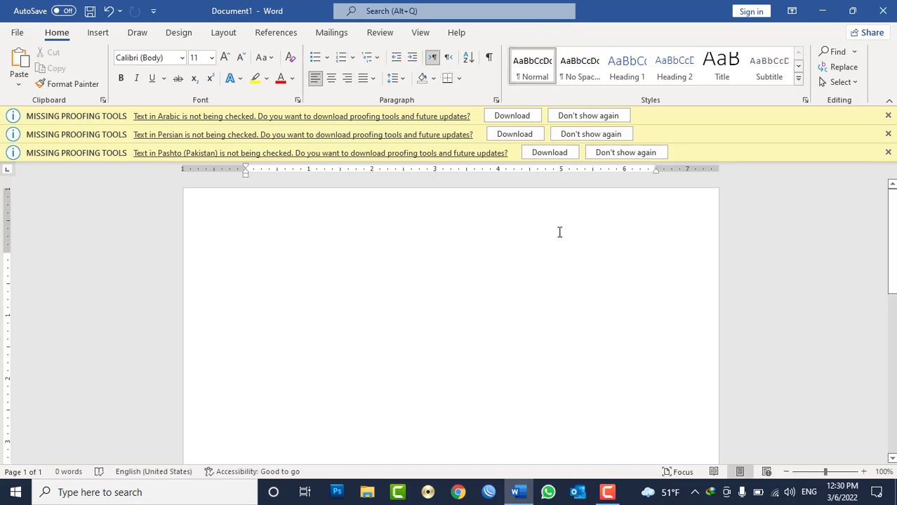
- Generate three paragraphs of sample text in the empty document with =rand(3)
type("=rand(")
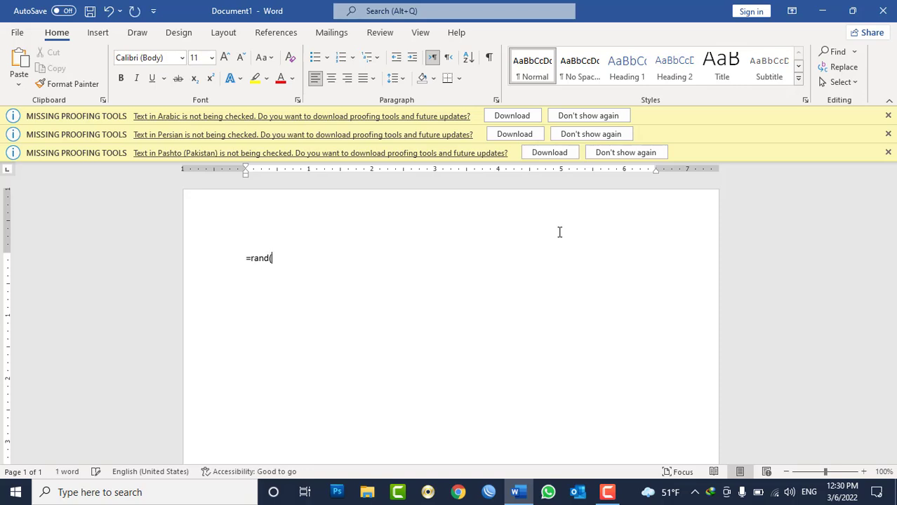
type("3)")
key("Return")
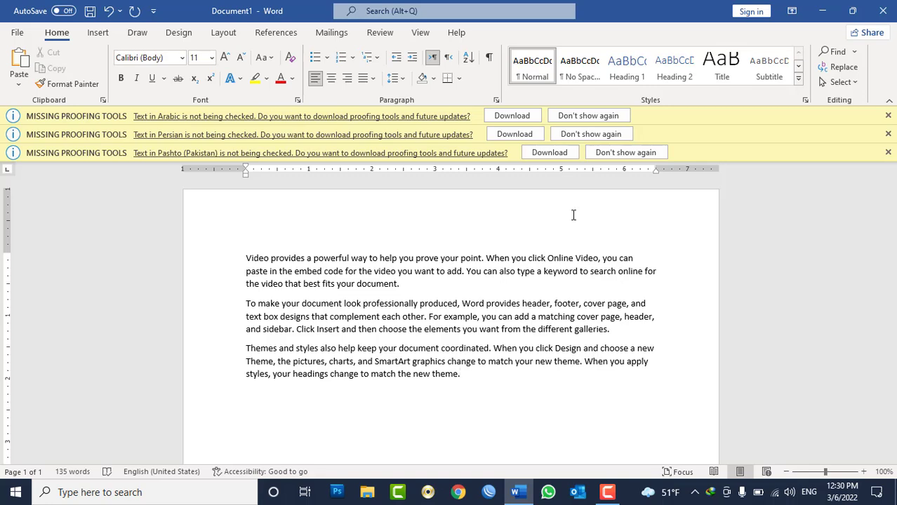
- Display the formatting marks to remove the empty paragraphs after the sample text, and hide the marks again
left_click(489, 57)
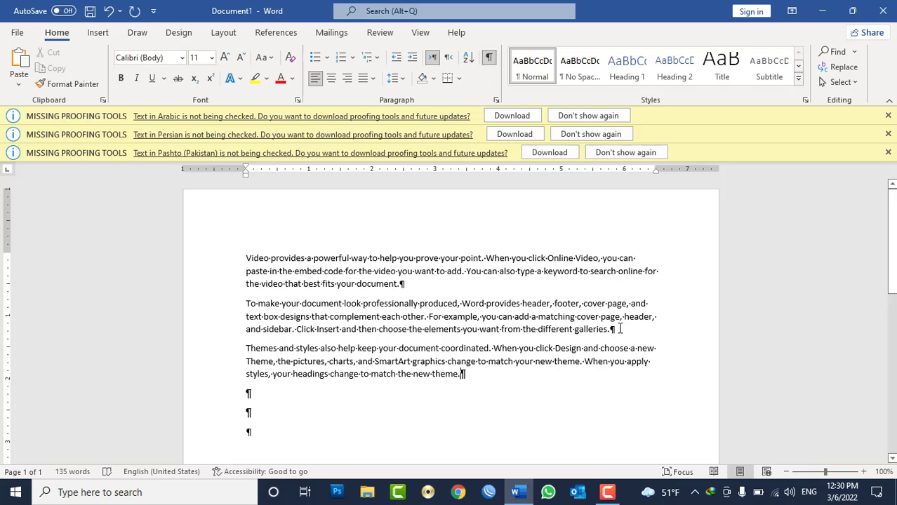
key("Delete")
key("Delete")
key("Delete")
left_click(490, 57)
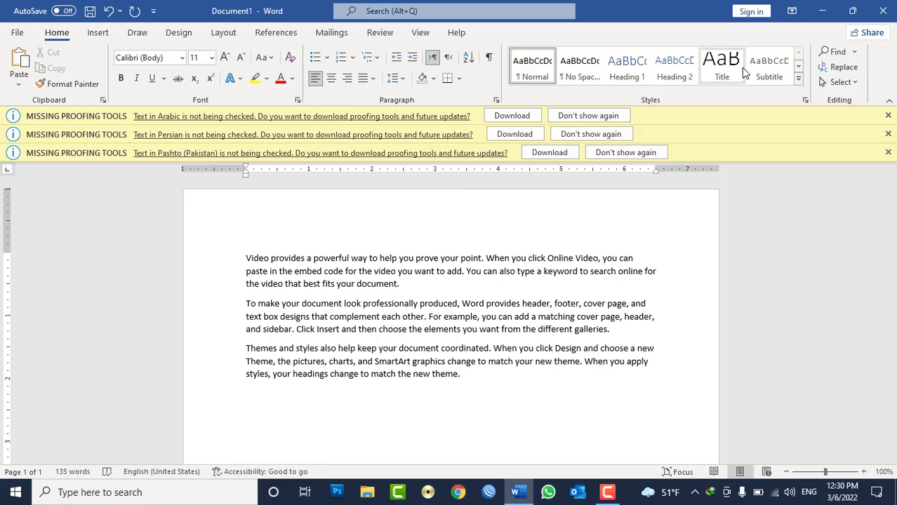
- Add the title line "Provinces of Afghanistan" above the first sample paragraph
left_click(244, 255)
key("Return")
type("A")
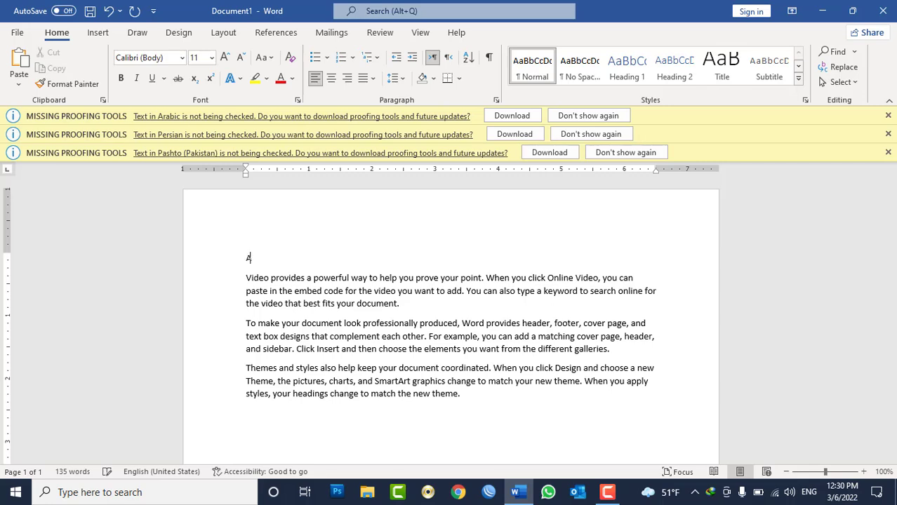
type("fghanistan")
left_click(244, 257)
type("Province")
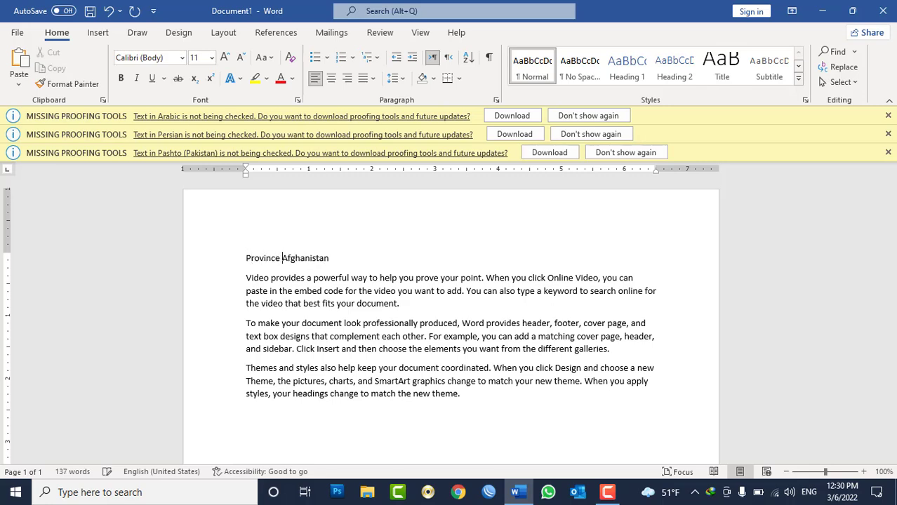
type(" of")
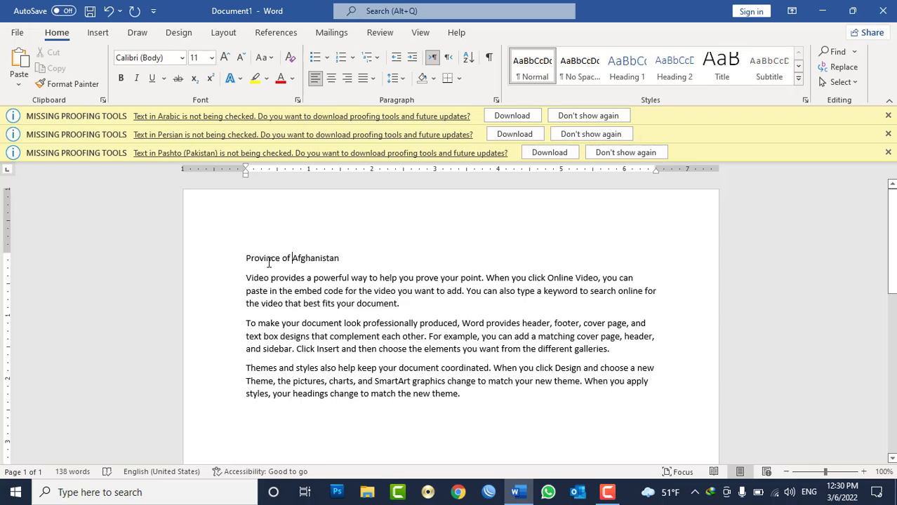
left_click(282, 258)
type("s")
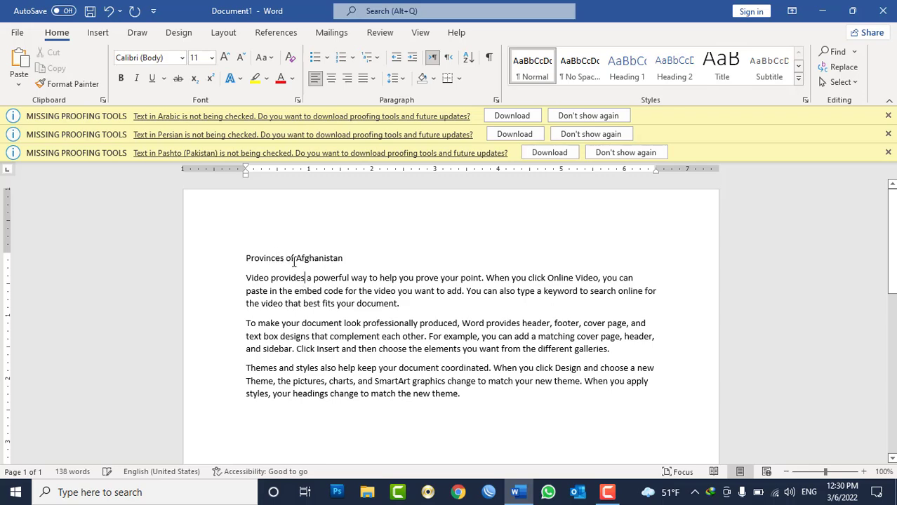
- Apply the Heading 1 style to the "Provinces of Afghanistan" line and make it bold
triple_click(294, 261)
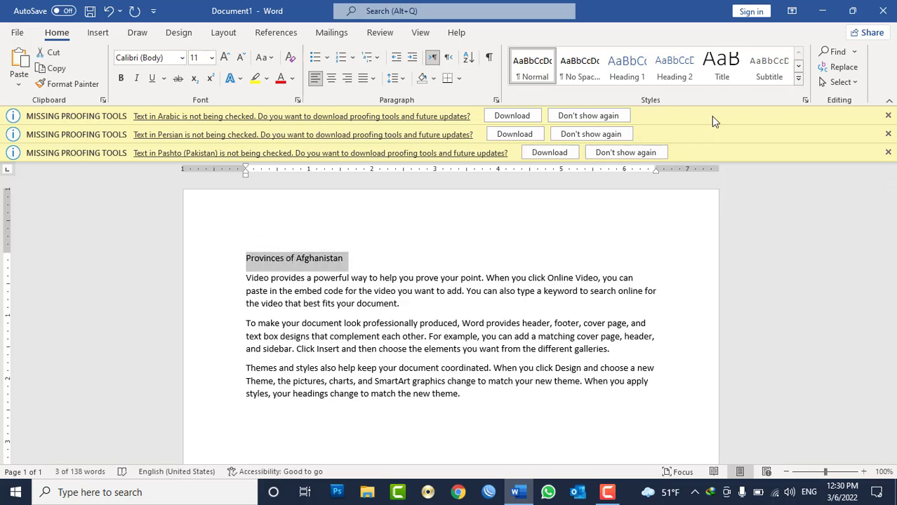
left_click(798, 78)
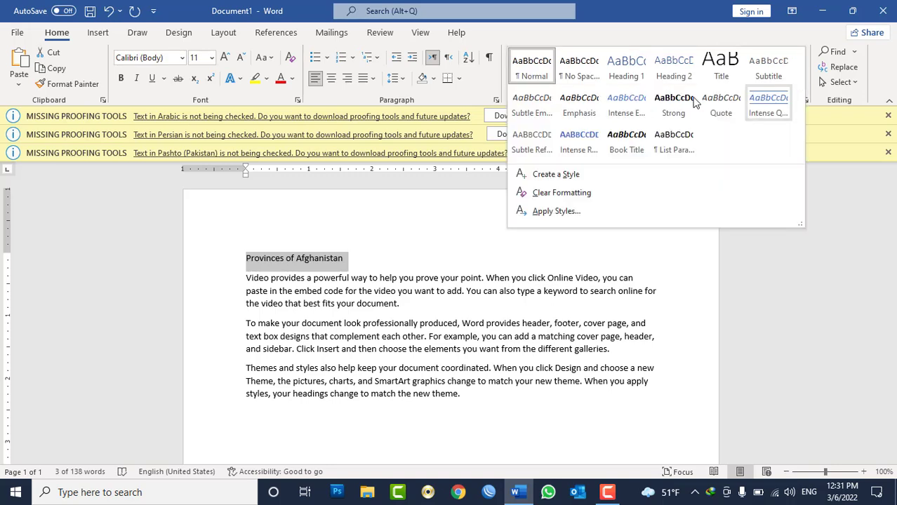
left_click(646, 75)
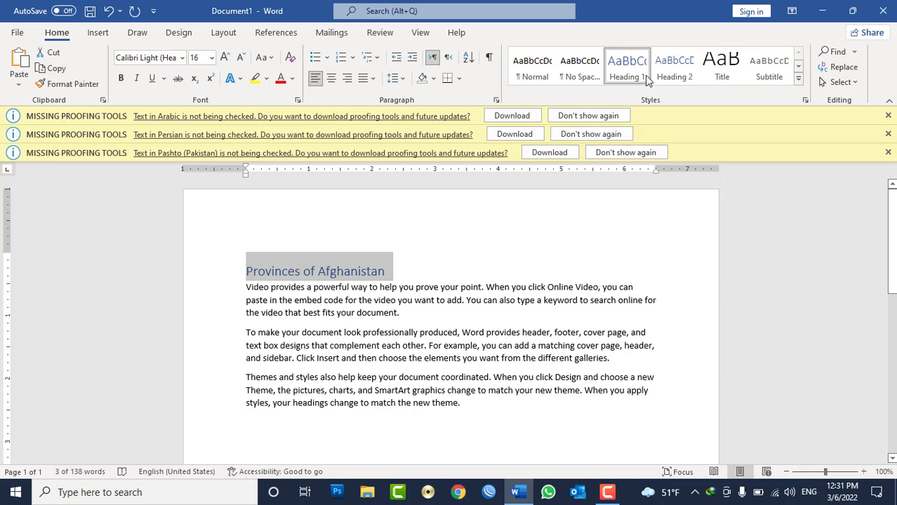
left_click(121, 78)
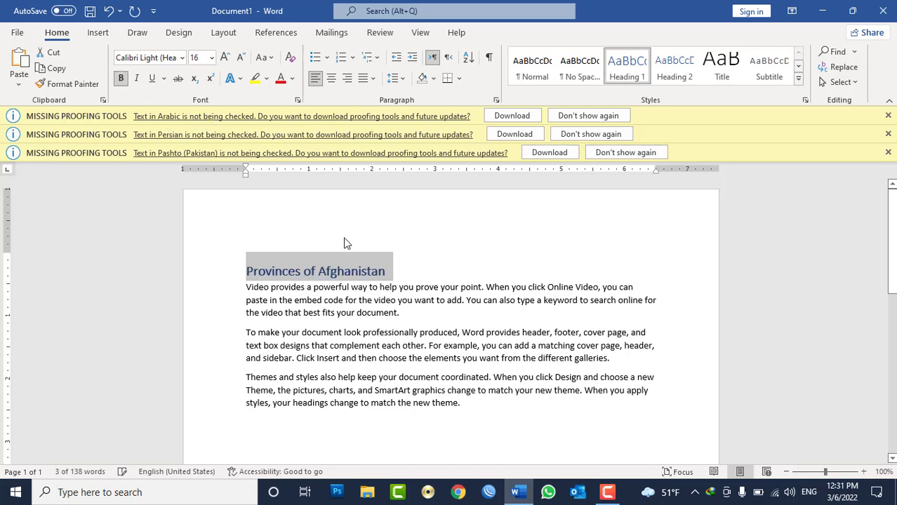
- Add a new line "Baghlan" directly below the "Provinces of Afghanistan" heading
left_click(410, 266)
key("Return")
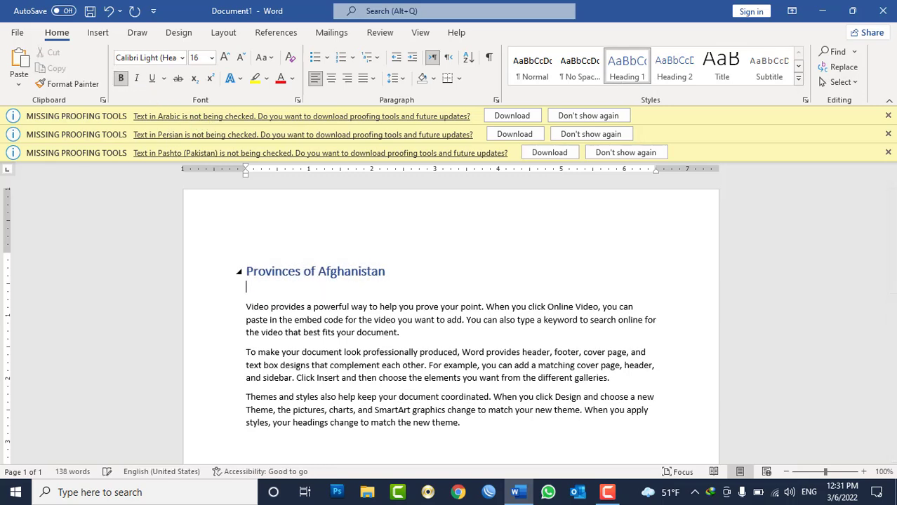
type("B")
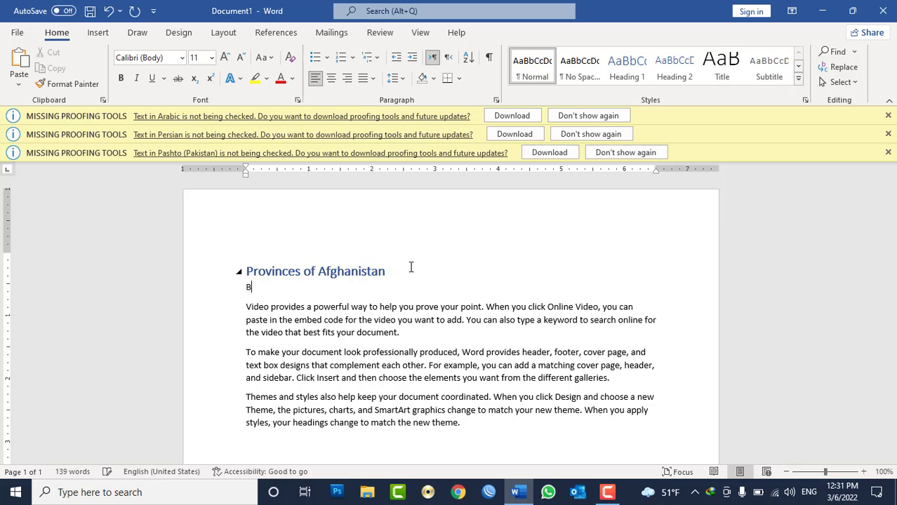
type("gghlan")
- Apply the Heading 2 style to "Baghlan" and insert an empty line below it
double_click(255, 289)
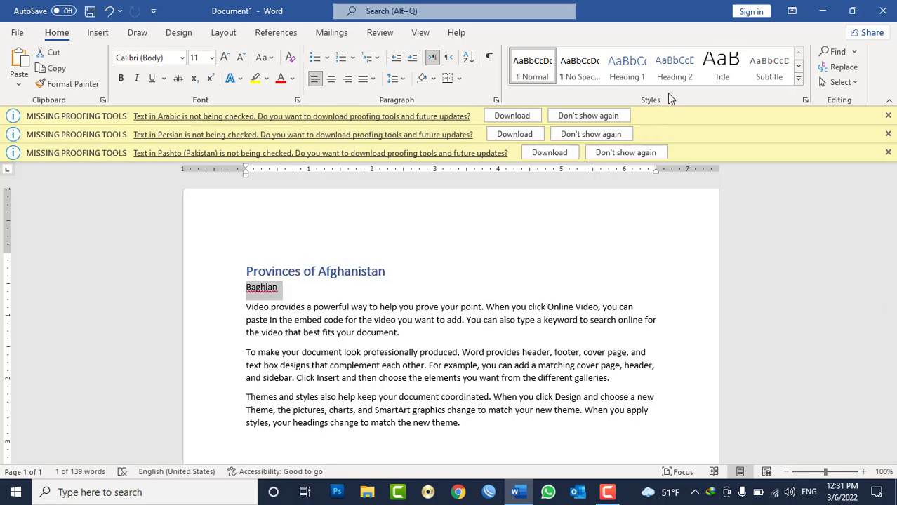
left_click(677, 78)
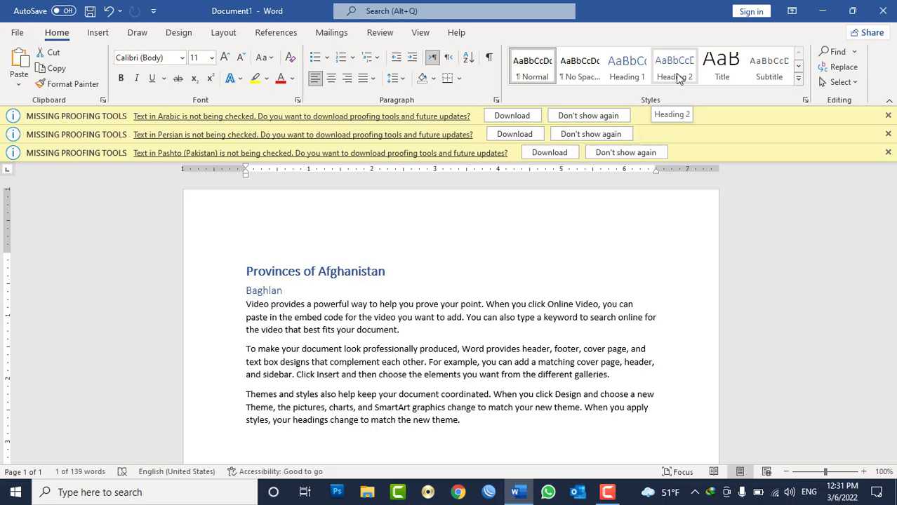
left_click(679, 79)
left_click(291, 294)
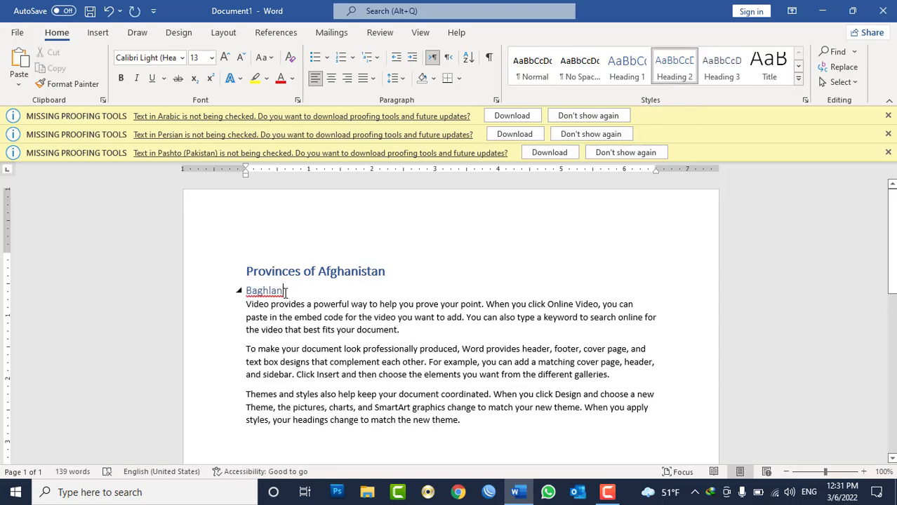
key("Return")
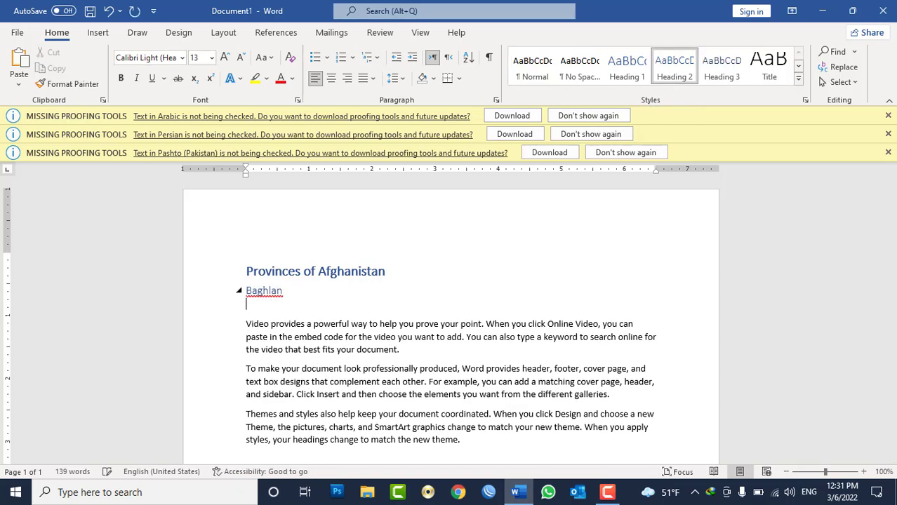
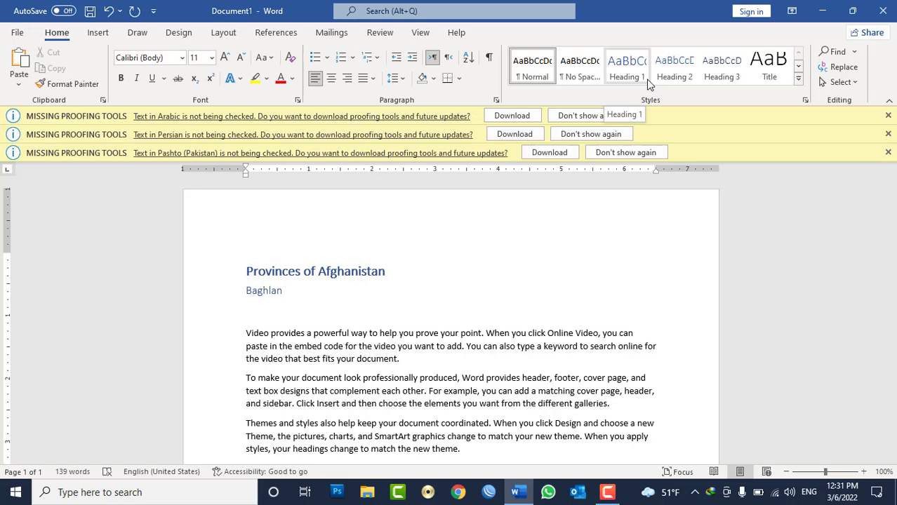
- Start a new style named MyStyle from the three sample paragraphs and open its full formatting settings
left_click(798, 78)
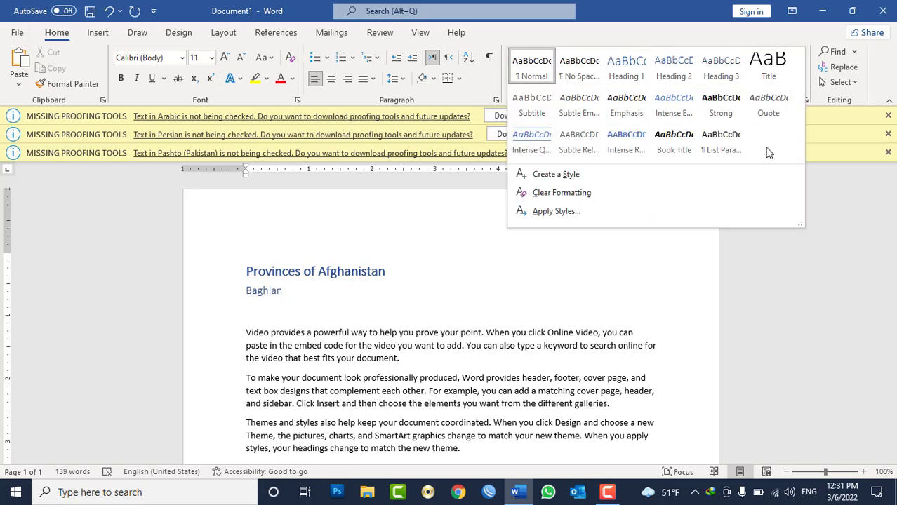
left_click(577, 339)
left_click_drag(465, 443, 247, 324)
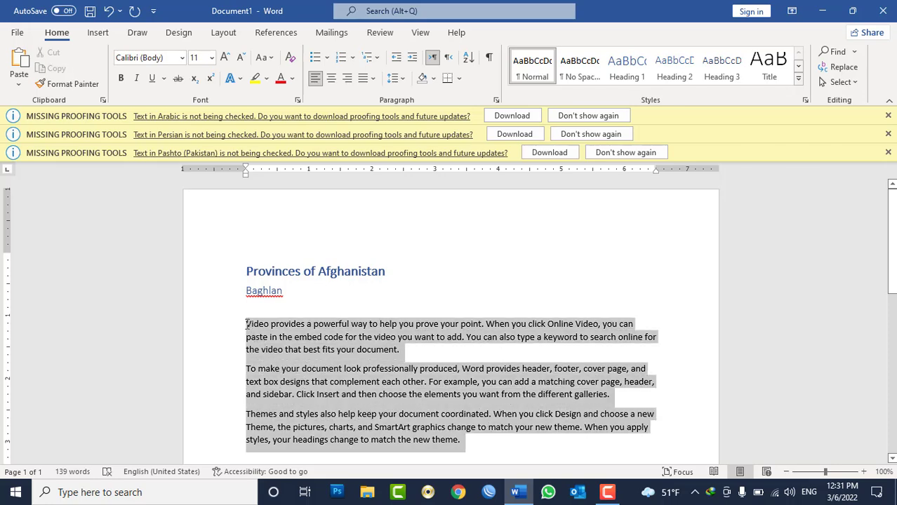
left_click(800, 80)
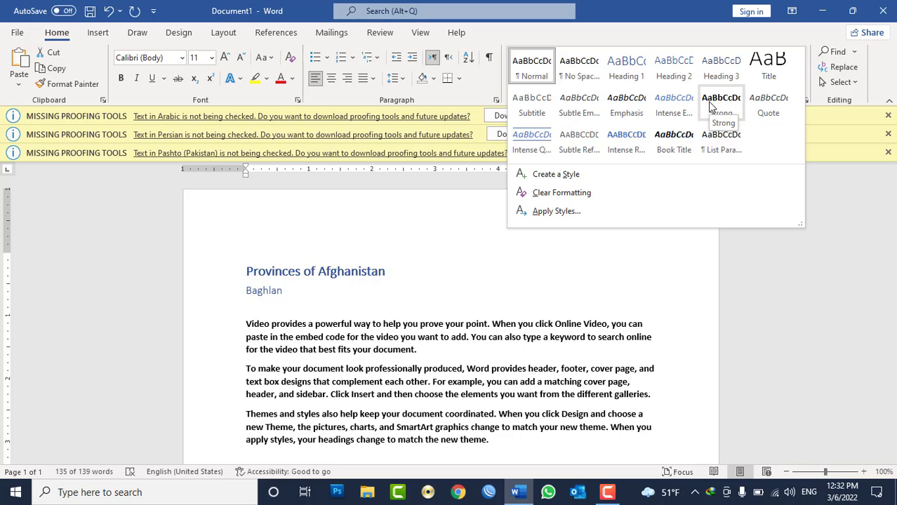
left_click(565, 181)
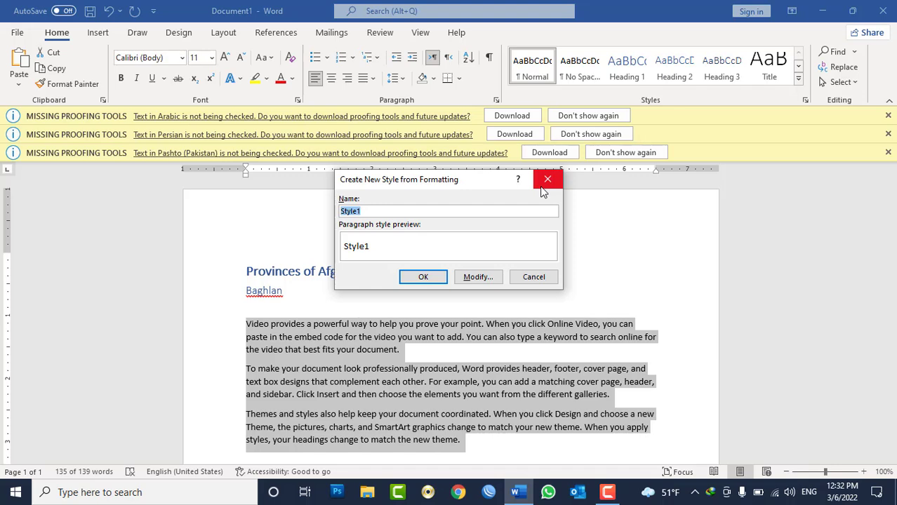
type("MyStyle")
left_click(493, 276)
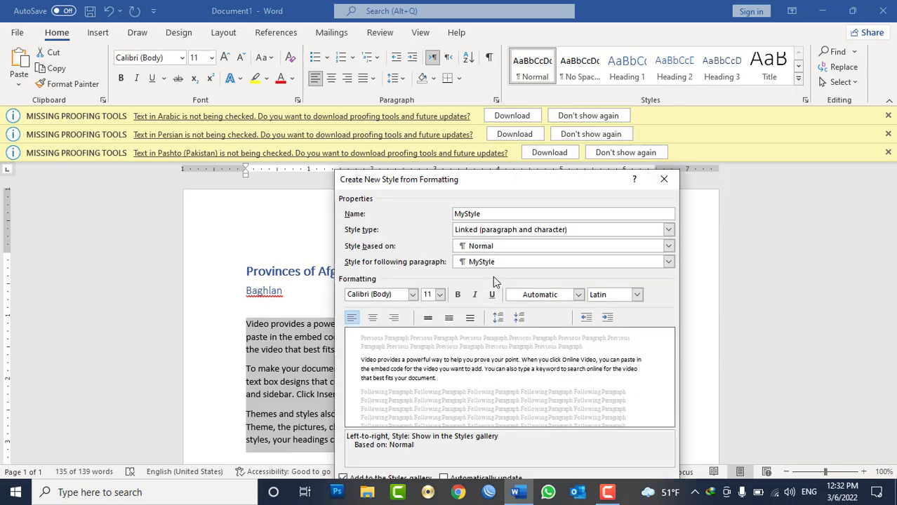
left_click_drag(523, 184, 542, 81)
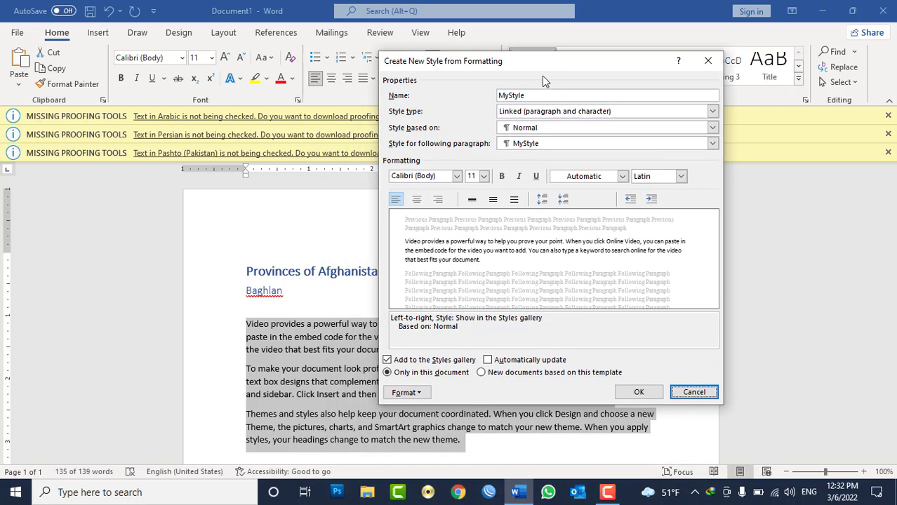
- Set MyStyle to bold, 12 pt, Times New Roman (Headings CS), and create it for the selected paragraphs
left_click(502, 176)
left_click(485, 177)
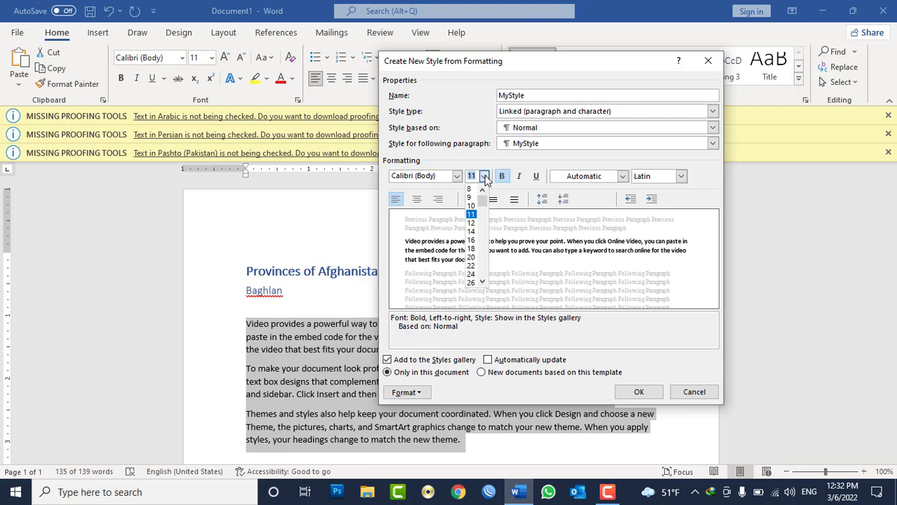
left_click(472, 224)
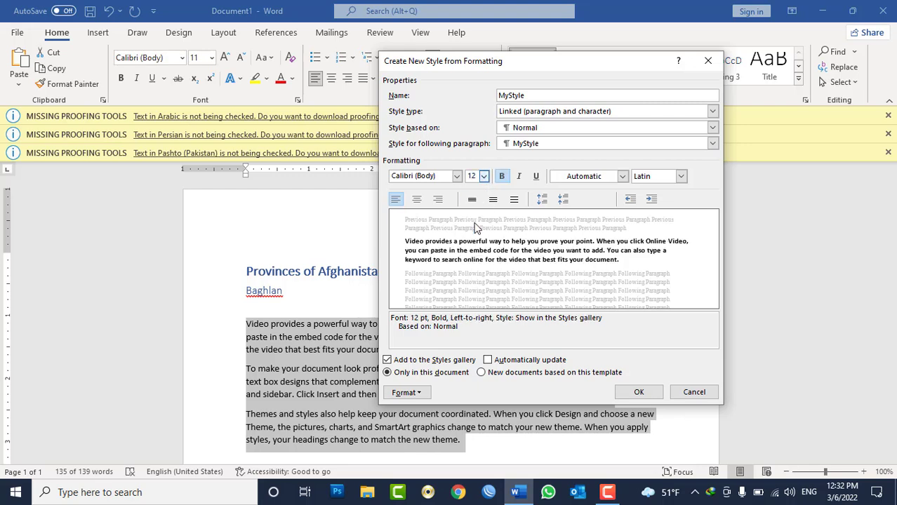
left_click(457, 177)
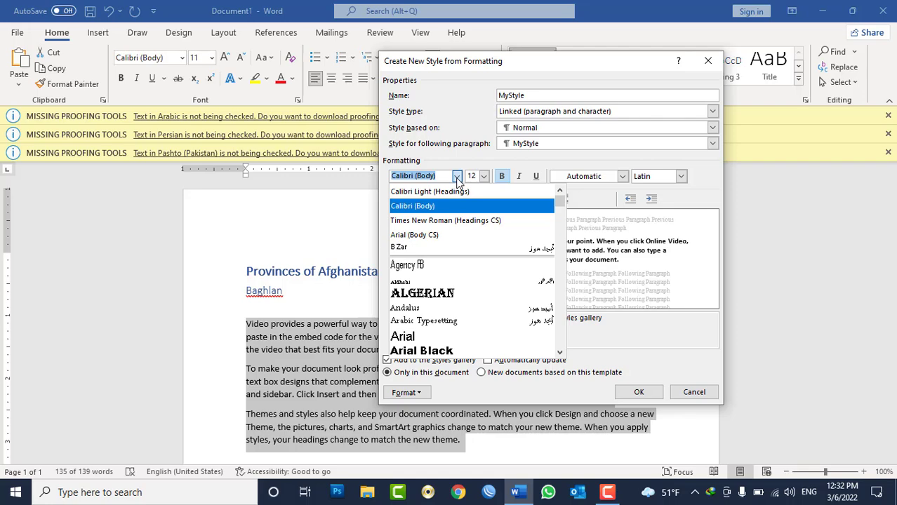
left_click(433, 220)
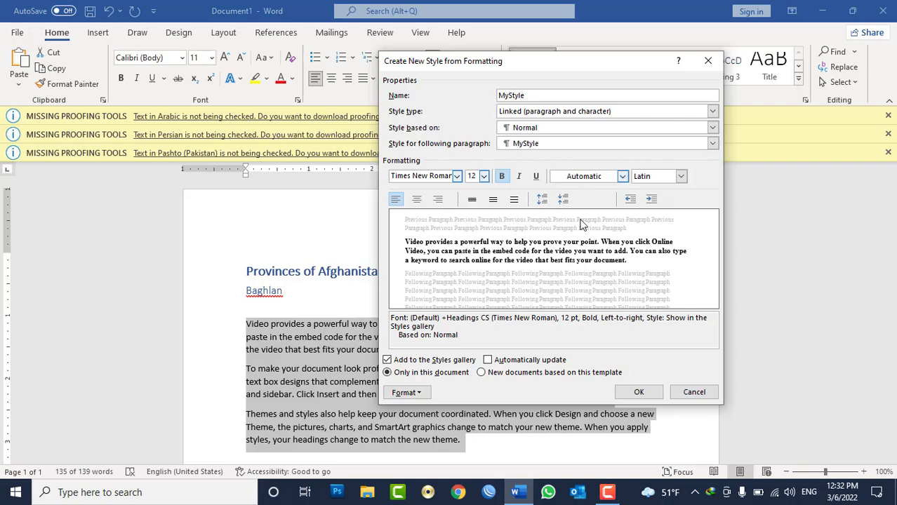
left_click(646, 396)
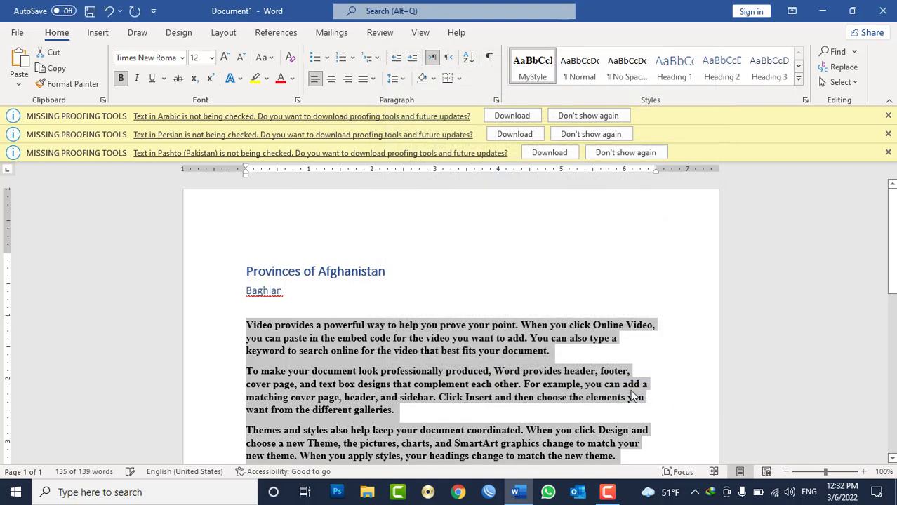
scroll(511, 348, "down", 3)
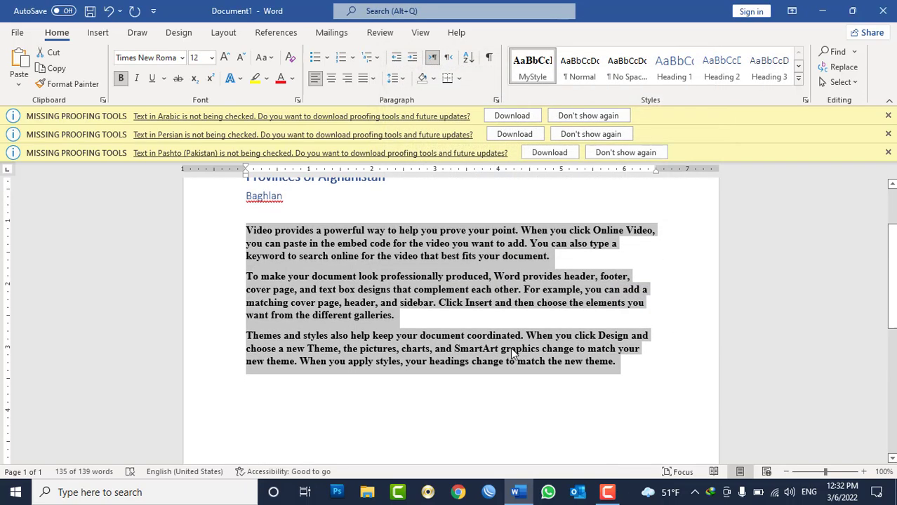
- Generate another block of random sample paragraphs with =rand() below the three existing MyStyle paragraphs
left_click(652, 409)
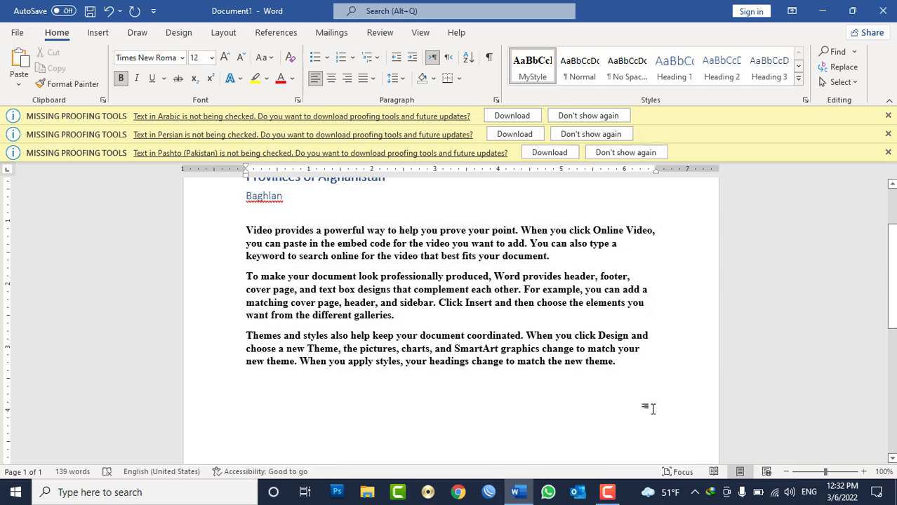
key("Return")
key("Return")
type("=rand()")
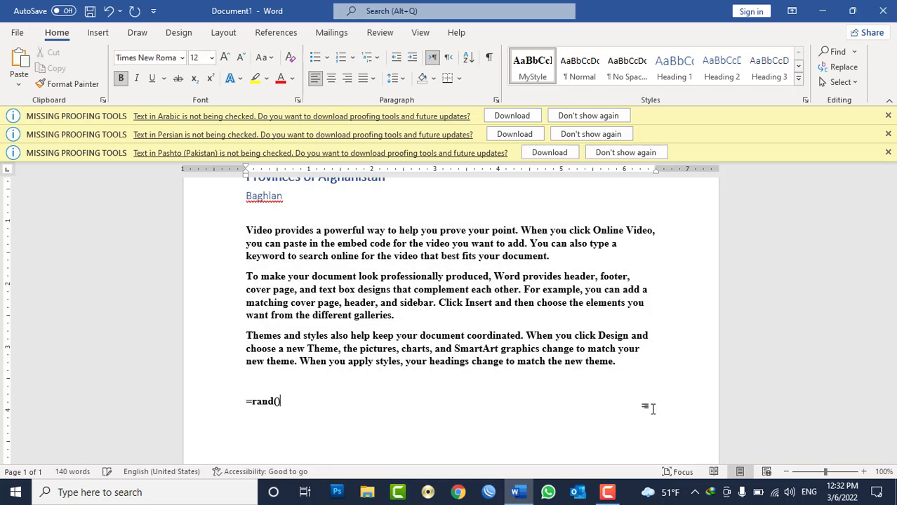
key("Return")
- Clear the formatting of the newly generated paragraphs and apply MyStyle to them
left_click_drag(541, 421, 238, 331)
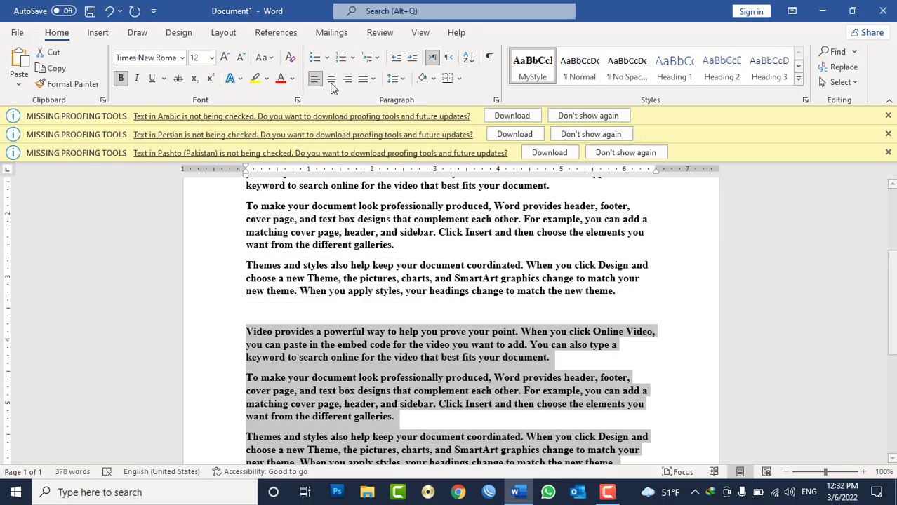
left_click(290, 57)
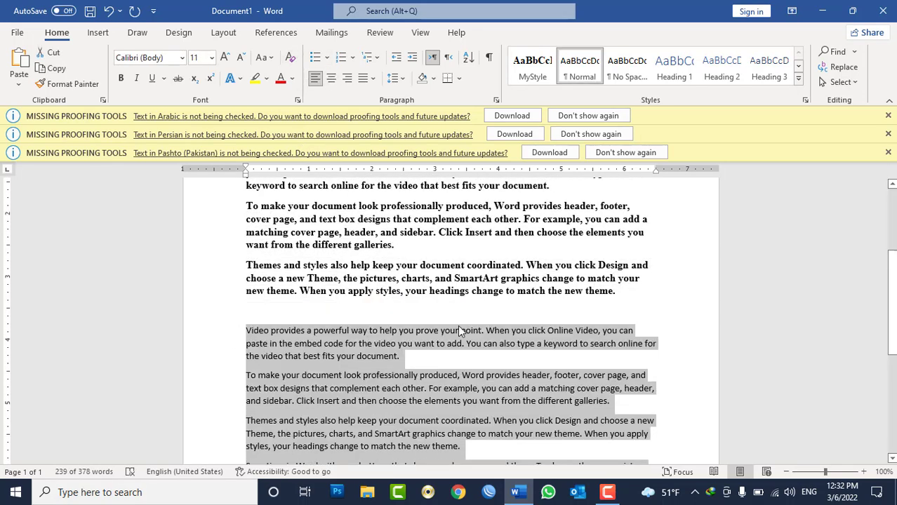
scroll(459, 330, "down", 2)
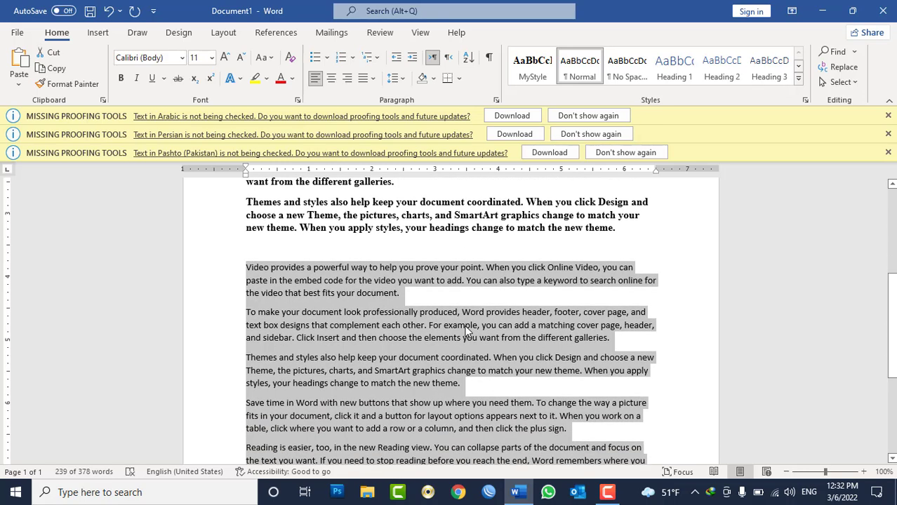
left_click(799, 83)
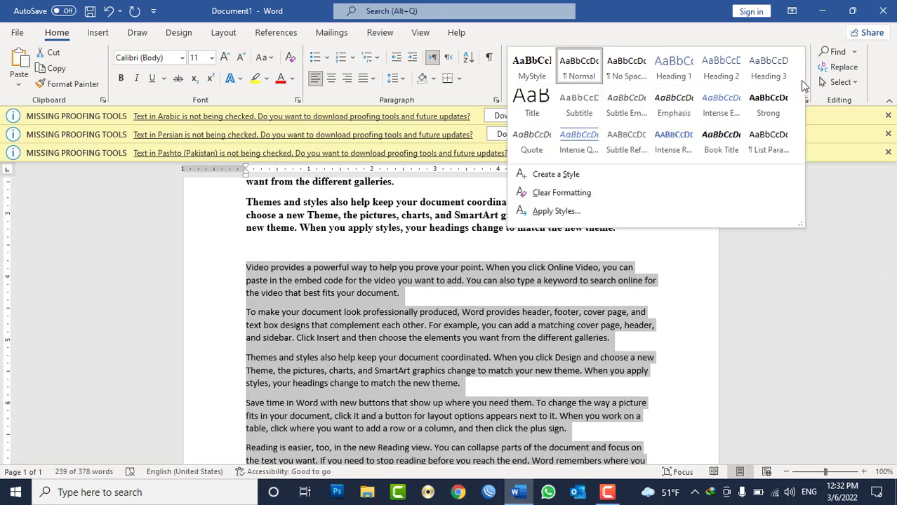
left_click(537, 77)
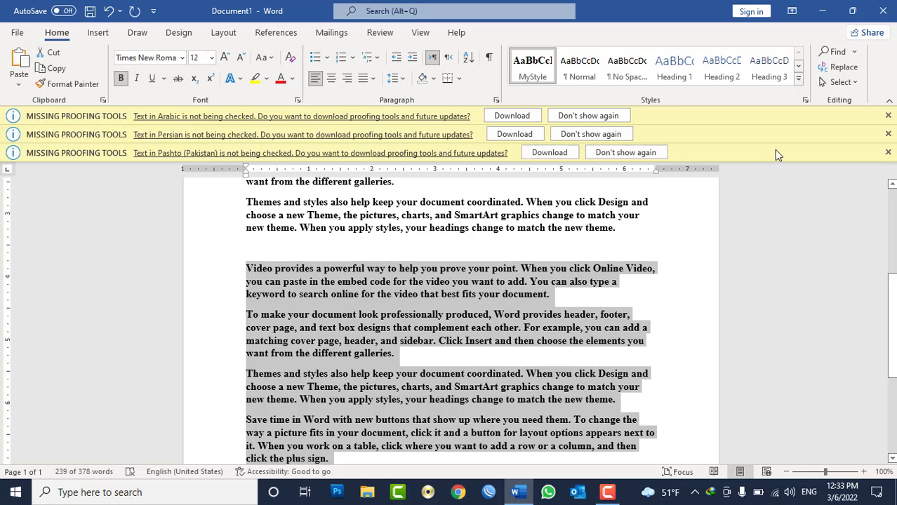
- Dismiss the missing proofing tools notices for Arabic, Persian and Pashto
double_click(889, 116)
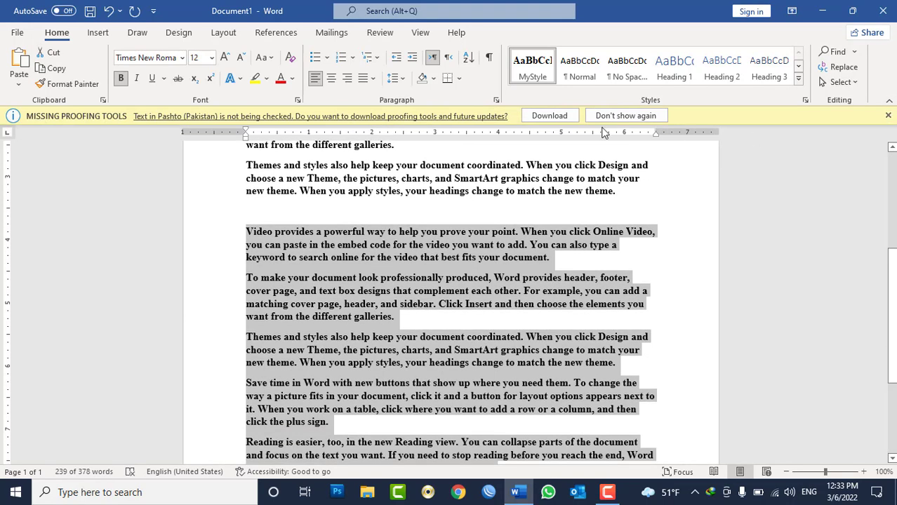
left_click(888, 116)
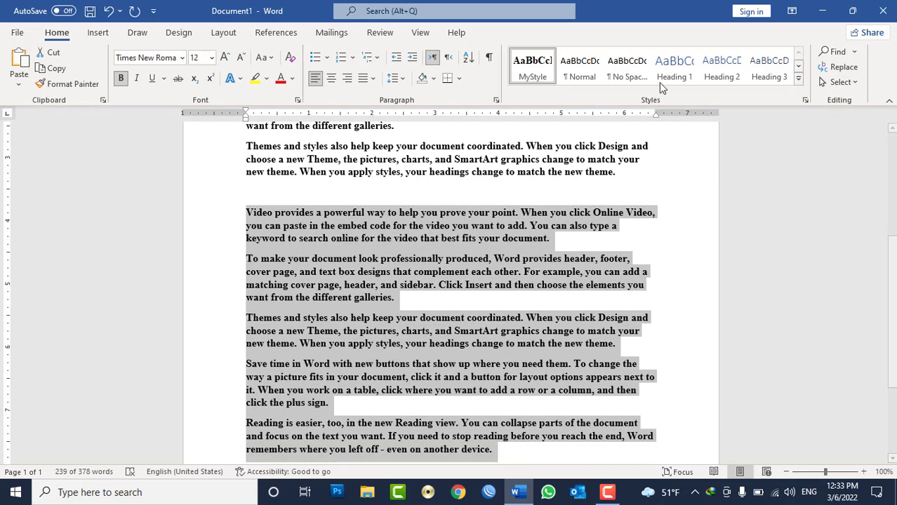
left_click(856, 52)
left_click(615, 245)
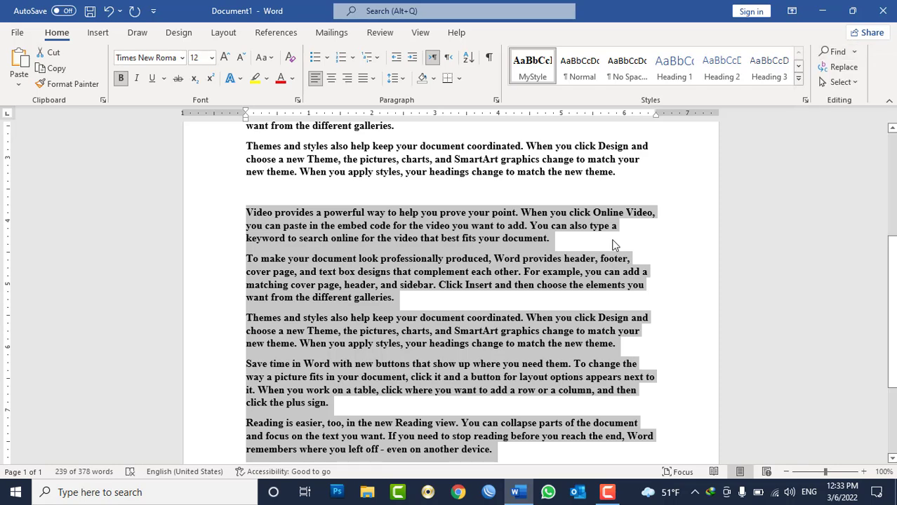
- Delete the entire document content and reset the remaining empty line to the Normal style
key("ctrl+a")
key("Delete")
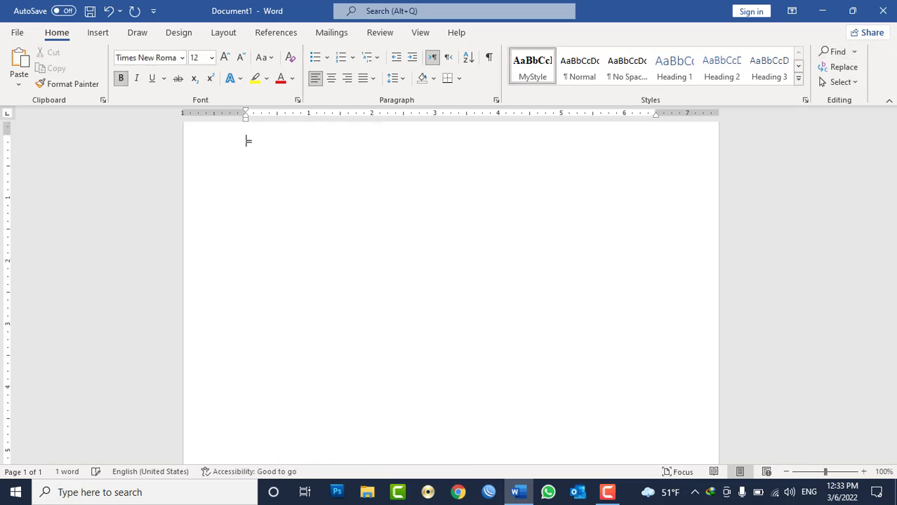
type("=")
key("BackSpace")
key("BackSpace")
key("BackSpace")
key("BackSpace")
key("BackSpace")
key("BackSpace")
- Fill the empty document with 111 random sample paragraphs using =rand(111)
type("=r")
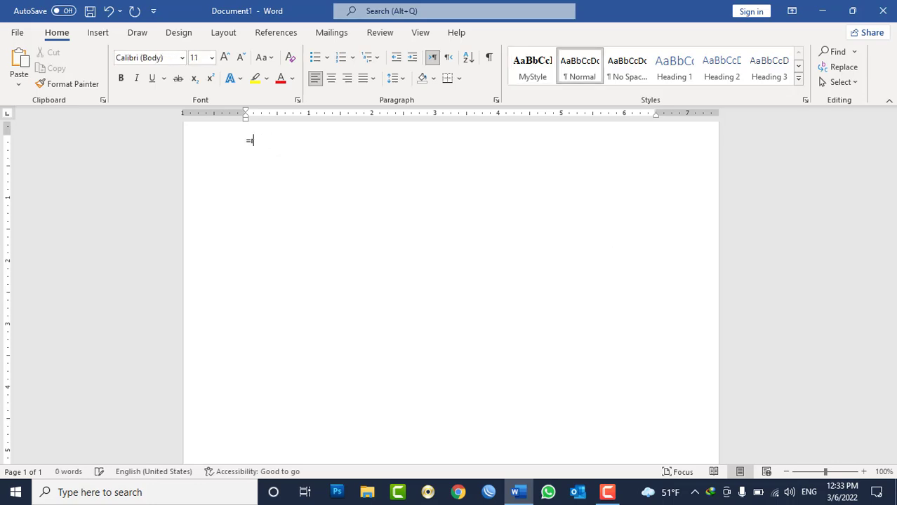
type("and(111)")
key("Return")
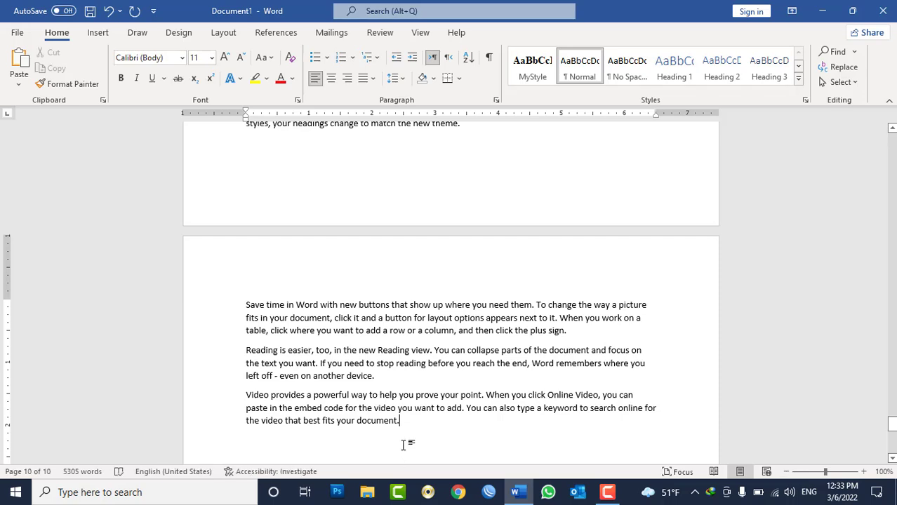
- Justify all the text in the document
scroll(469, 377, "up", 3)
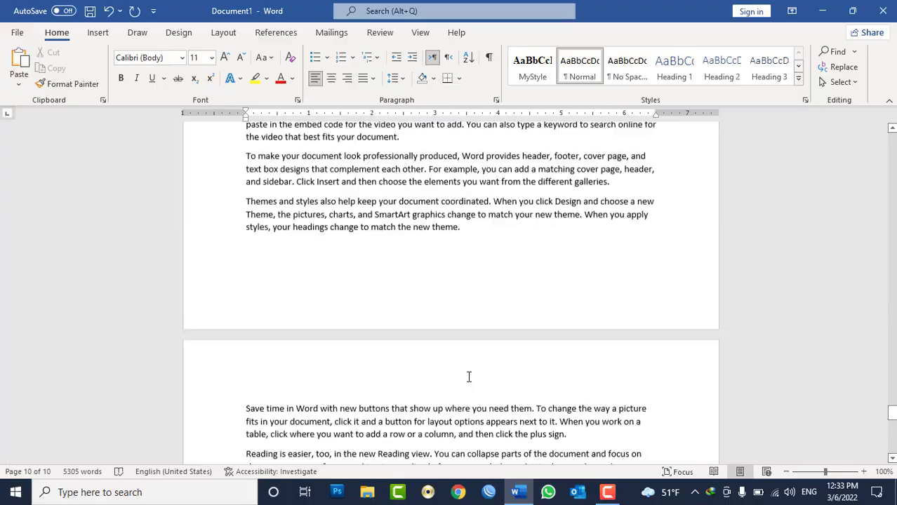
scroll(469, 377, "up", 15)
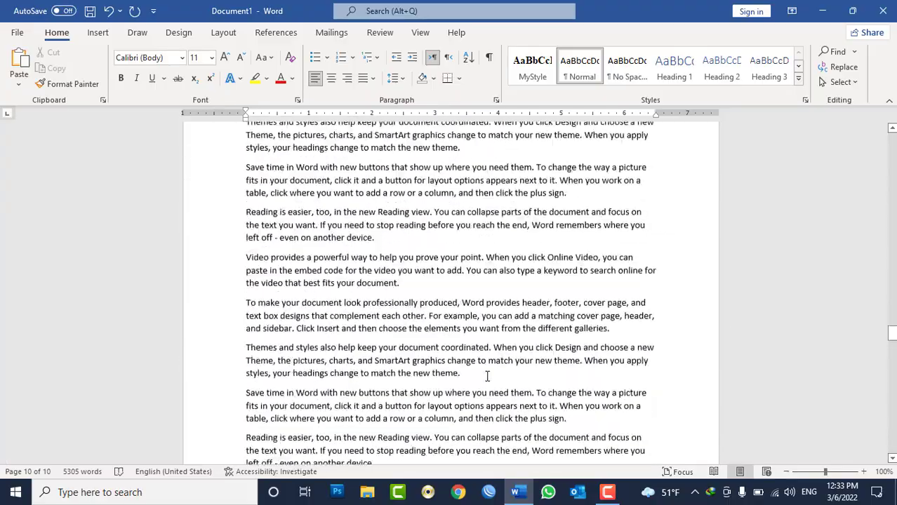
scroll(488, 378, "up", 15)
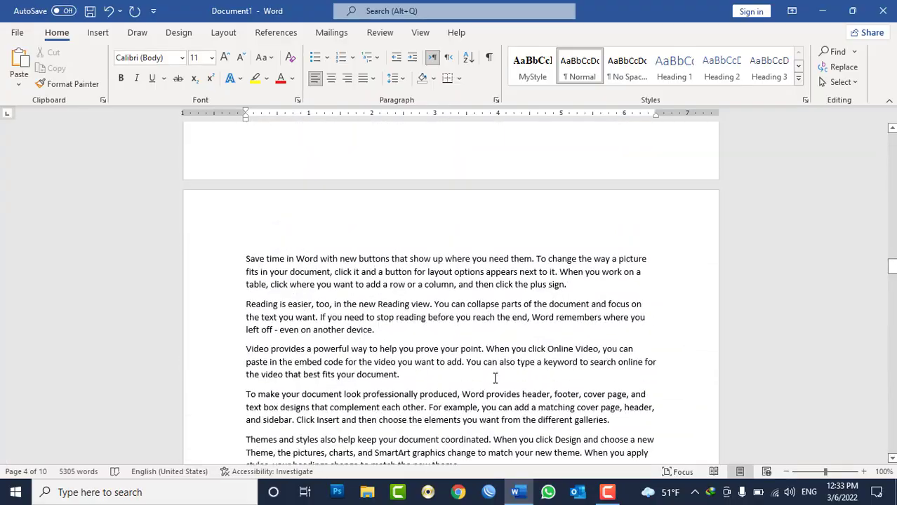
key("ctrl+a")
left_click(395, 77)
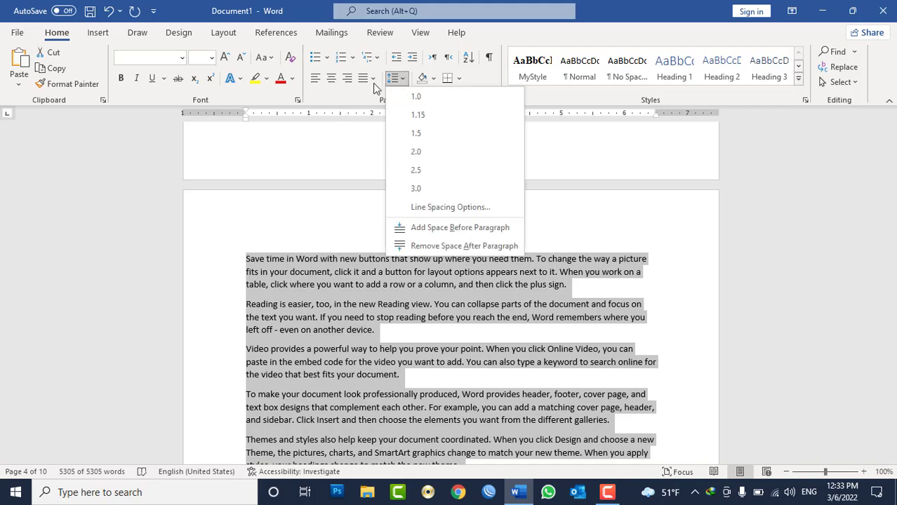
left_click(373, 78)
left_click(374, 96)
- Place the cursor at the start of the first paragraph and search the document for "Befor"
scroll(652, 306, "up", 3)
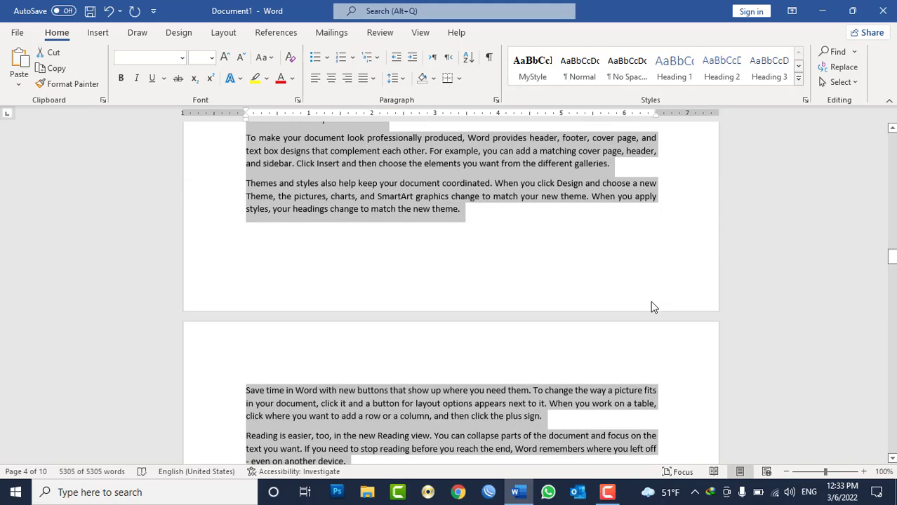
scroll(654, 308, "up", 18)
left_click_drag(893, 216, 892, 134)
left_click(246, 204)
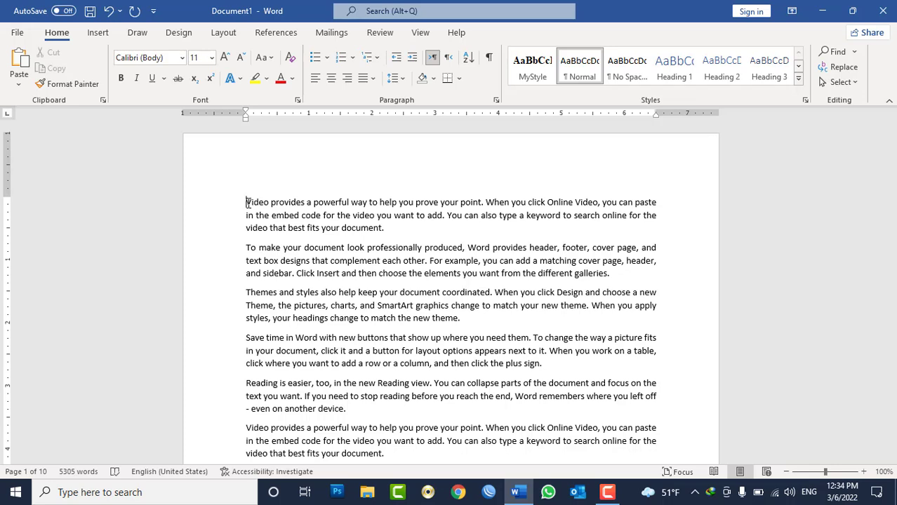
left_click(856, 52)
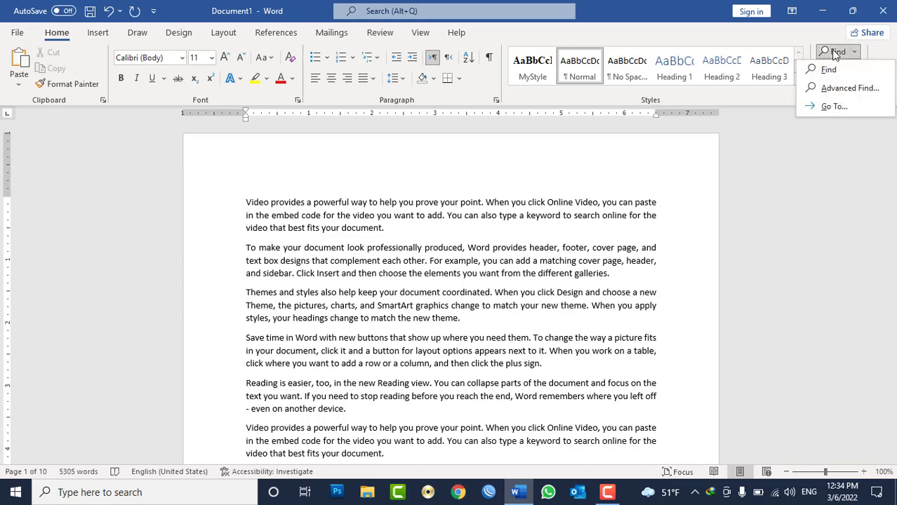
left_click(829, 70)
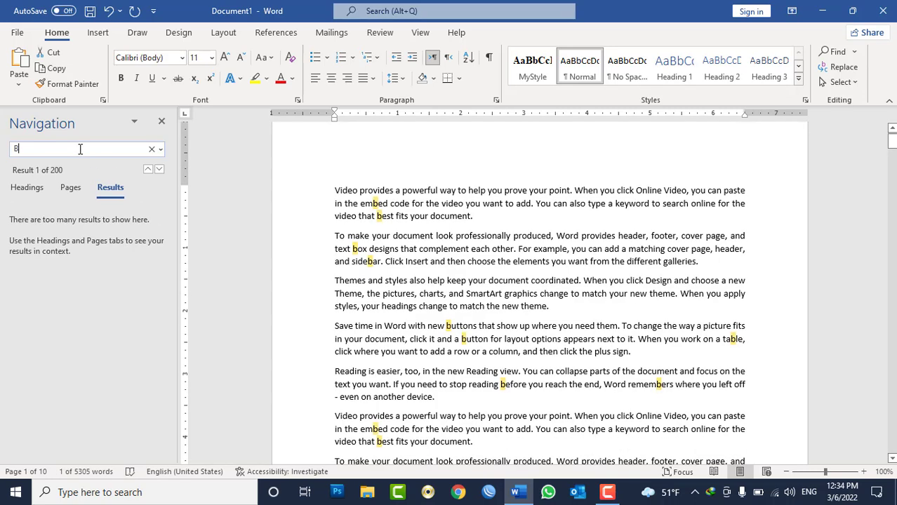
type("efor")
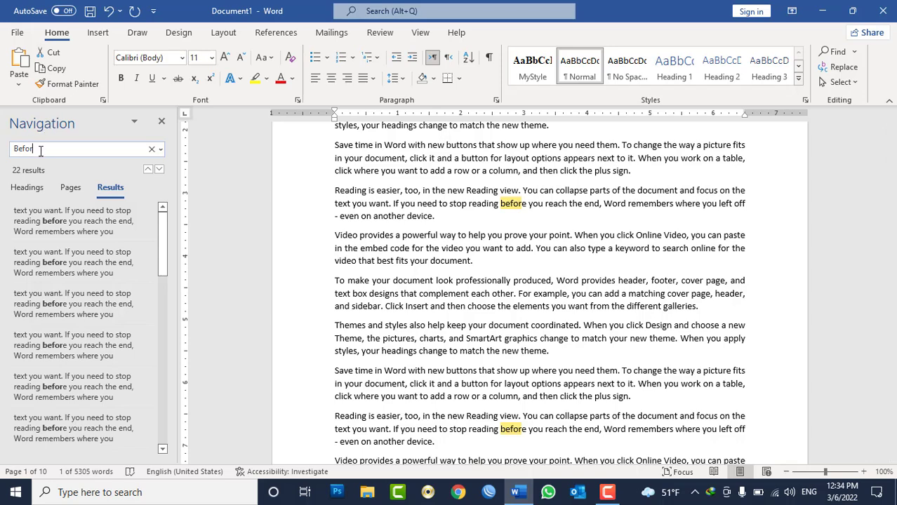
- Review the search matches by headings, pages and results, jump to the third and sixth matches, and close the Navigation pane
left_click(36, 191)
left_click(70, 190)
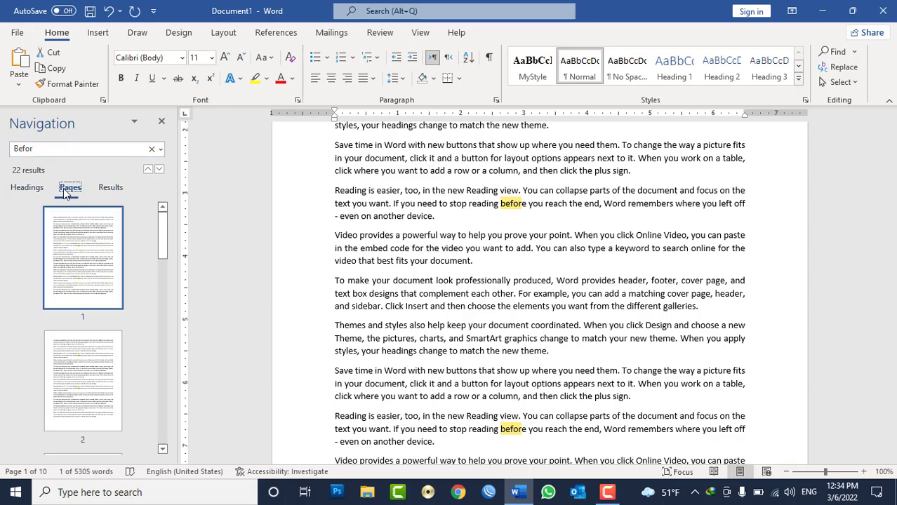
left_click(110, 189)
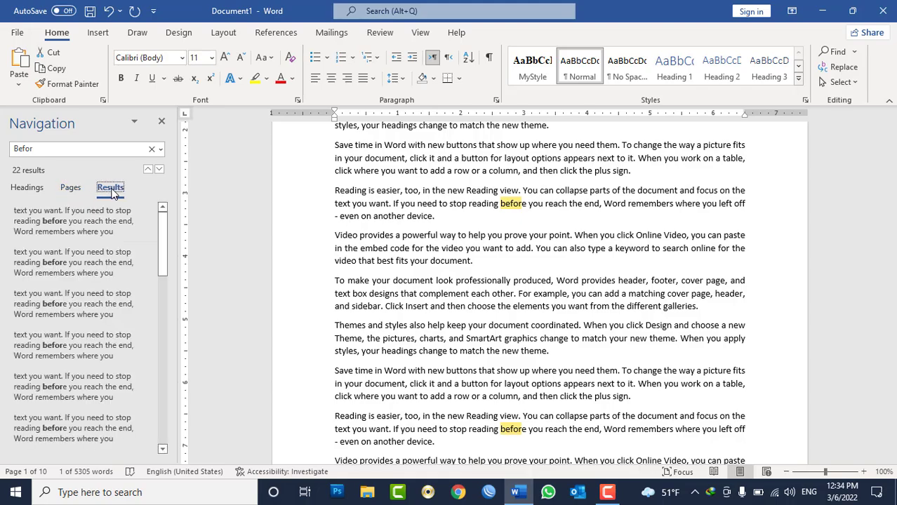
scroll(523, 207, "down", 10)
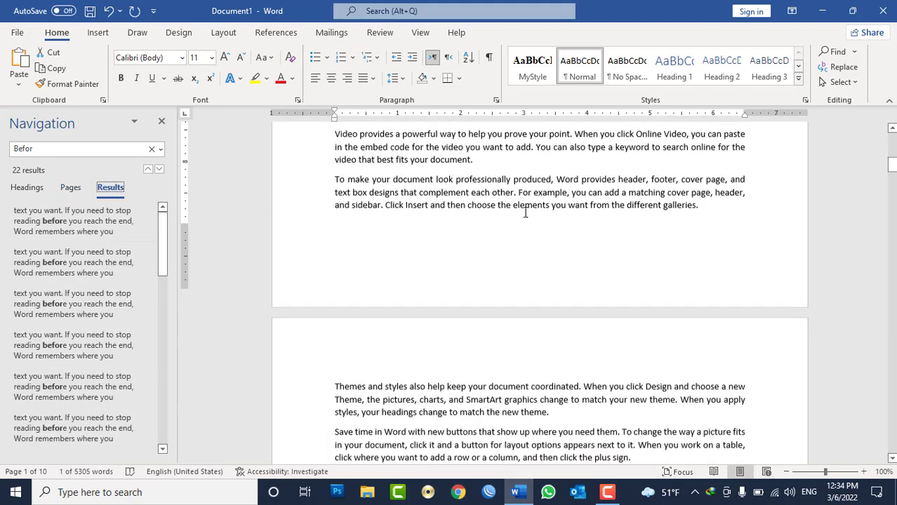
scroll(525, 212, "down", 5)
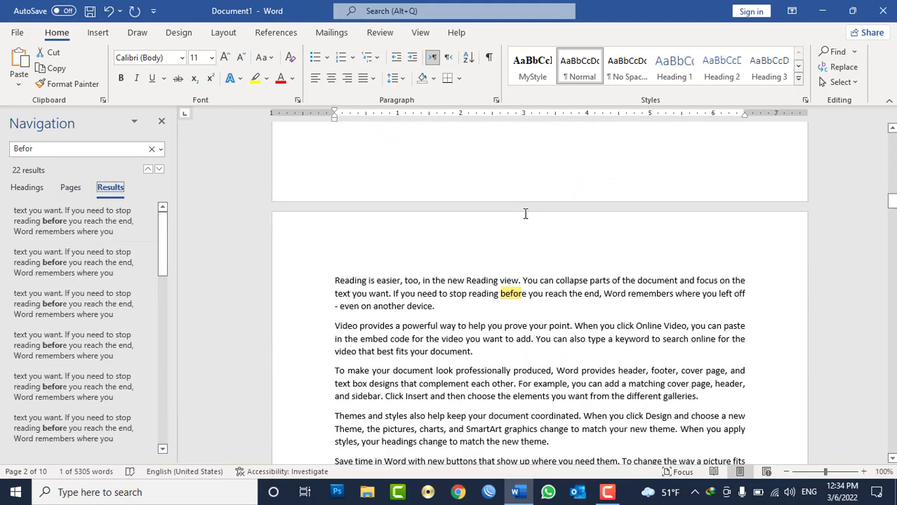
left_click(66, 313)
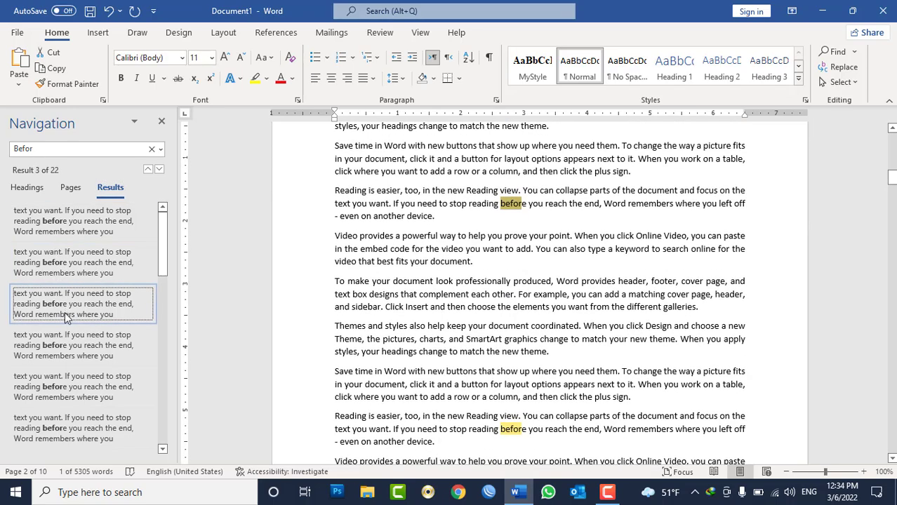
left_click(72, 438)
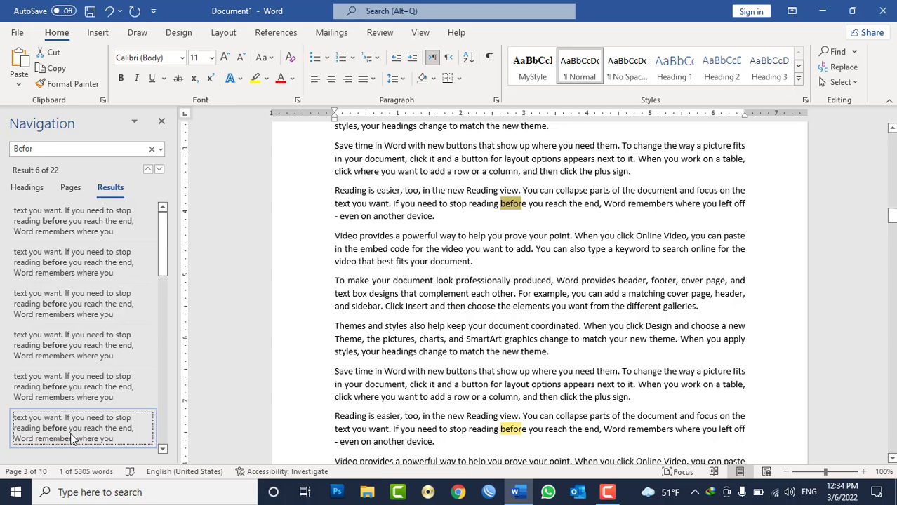
left_click(162, 124)
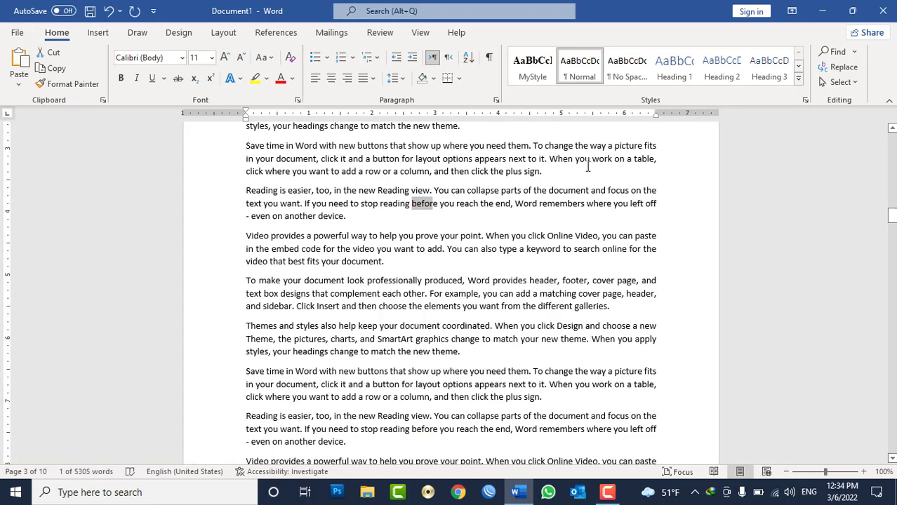
- Deselect the found word, reopen the document search in the Navigation pane, and close it again
left_click(658, 176)
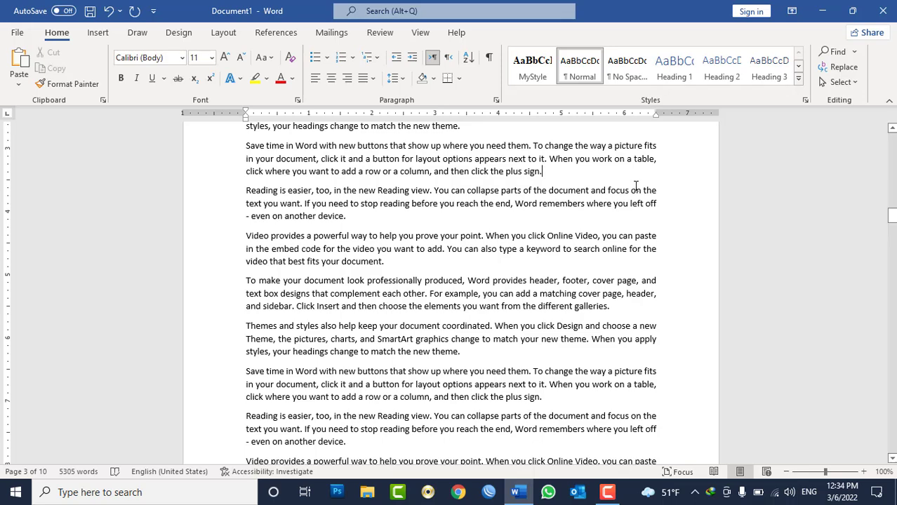
key("ctrl+f")
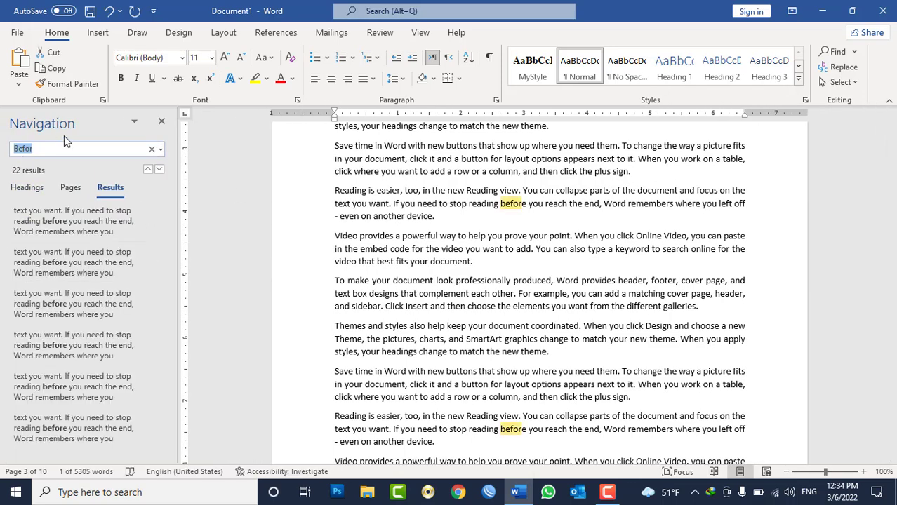
left_click(161, 122)
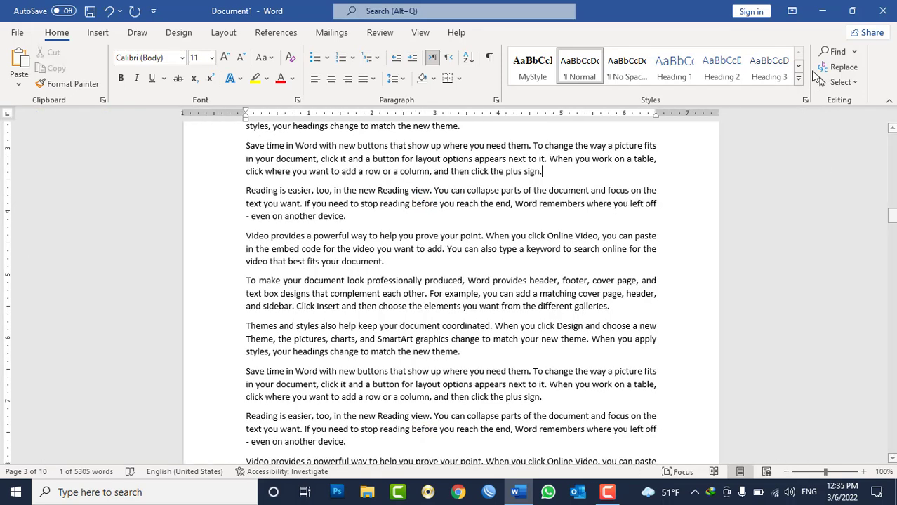
- Open Advanced Find and move its Find and Replace dialog aside to uncover the document text
left_click(854, 53)
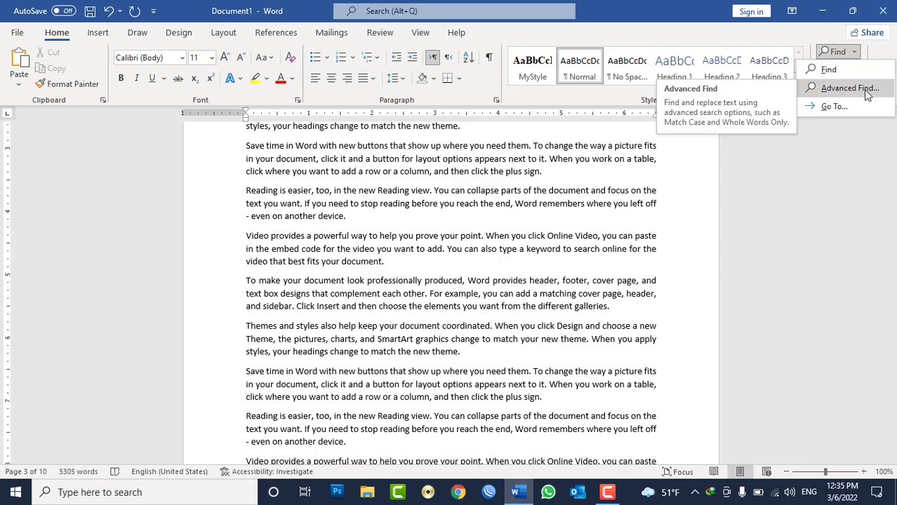
left_click(849, 89)
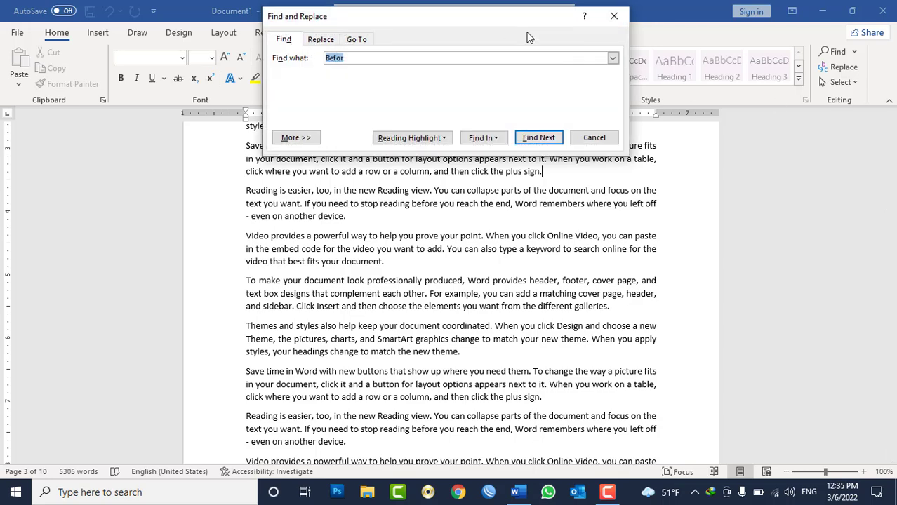
left_click_drag(529, 16, 577, 100)
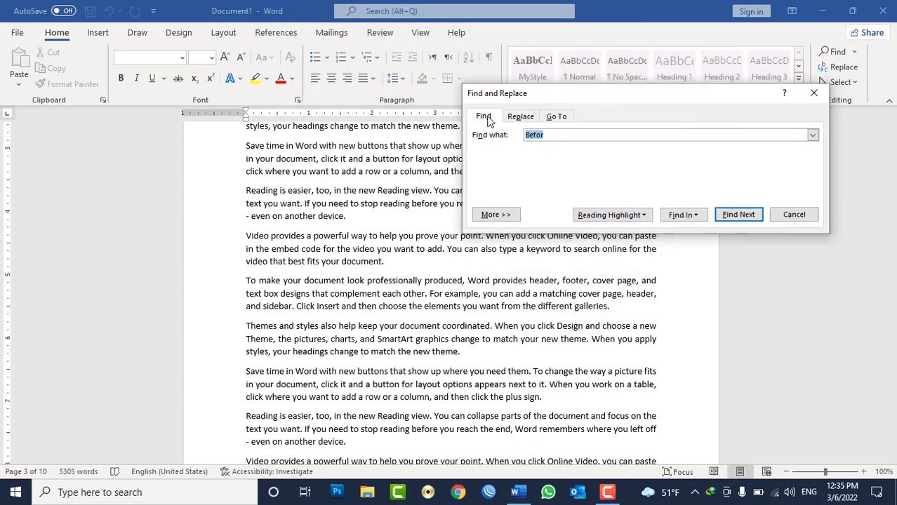
left_click(520, 116)
left_click(556, 117)
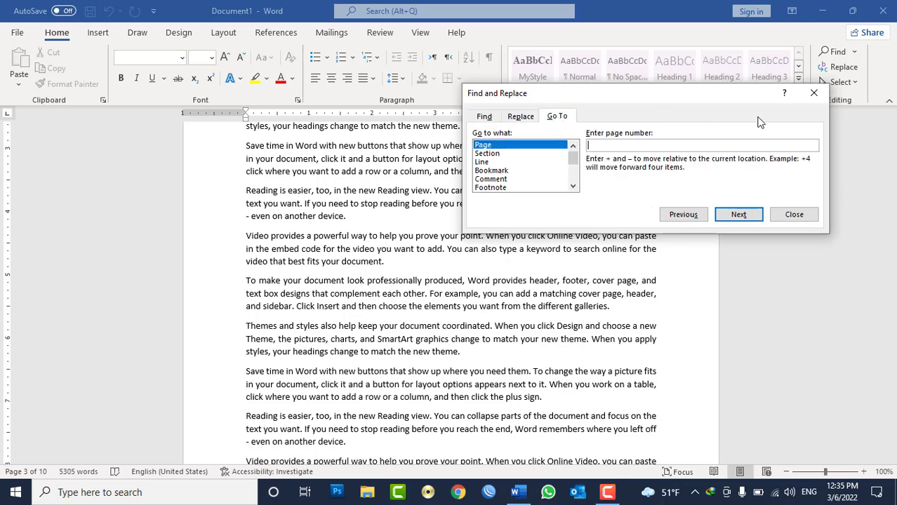
left_click(814, 93)
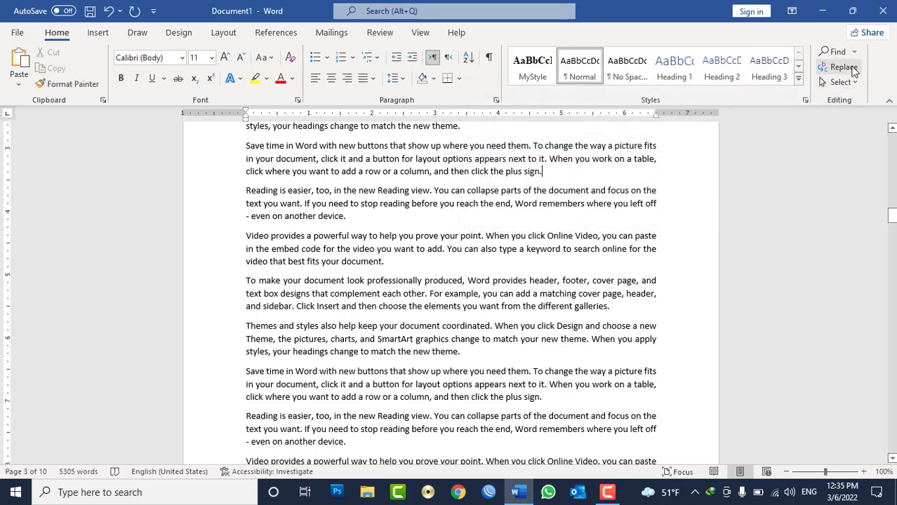
- Open Advanced Find and apply reading highlight to all occurrences of "Befor" in the document
left_click(854, 52)
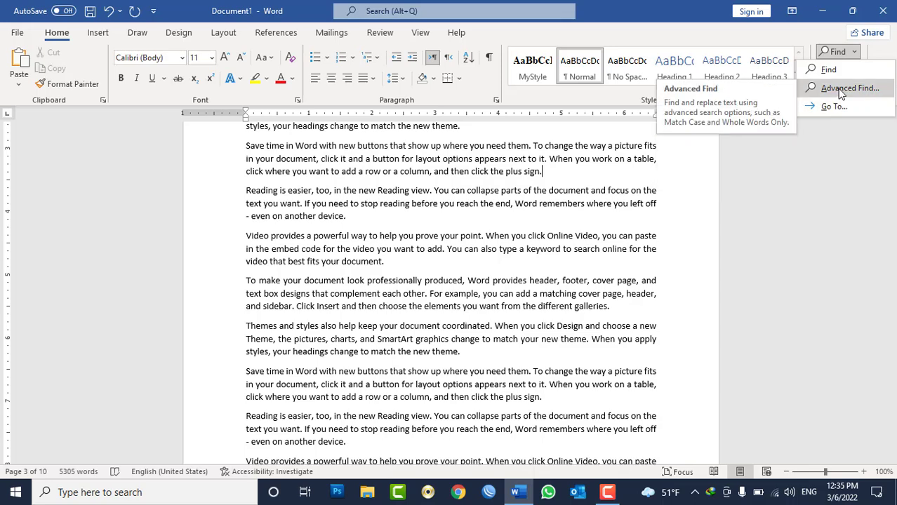
left_click(848, 88)
left_click_drag(575, 32, 587, 188)
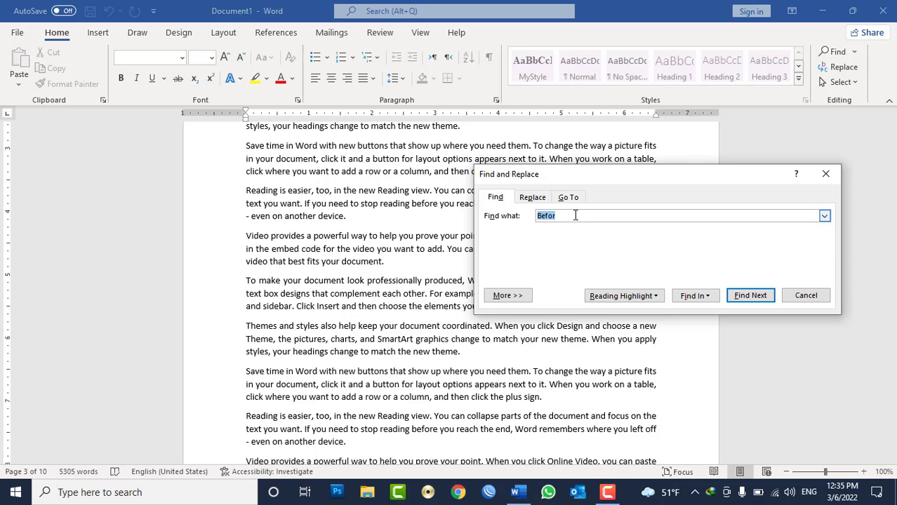
left_click(576, 216)
left_click_drag(645, 175, 665, 113)
left_click(644, 234)
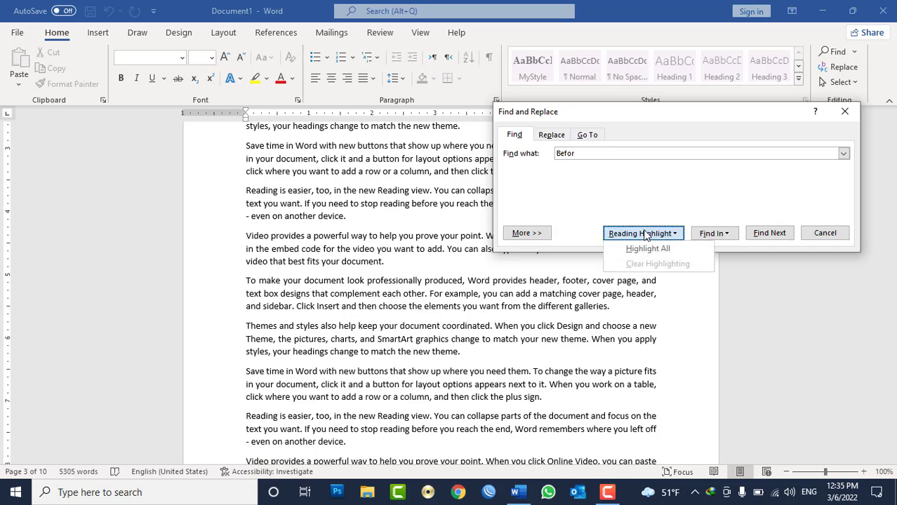
left_click(648, 248)
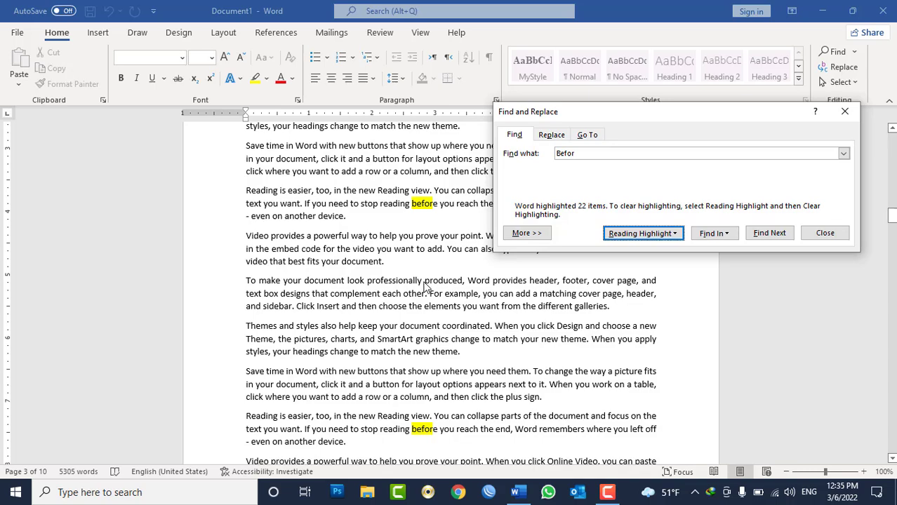
scroll(425, 287, "down", 10)
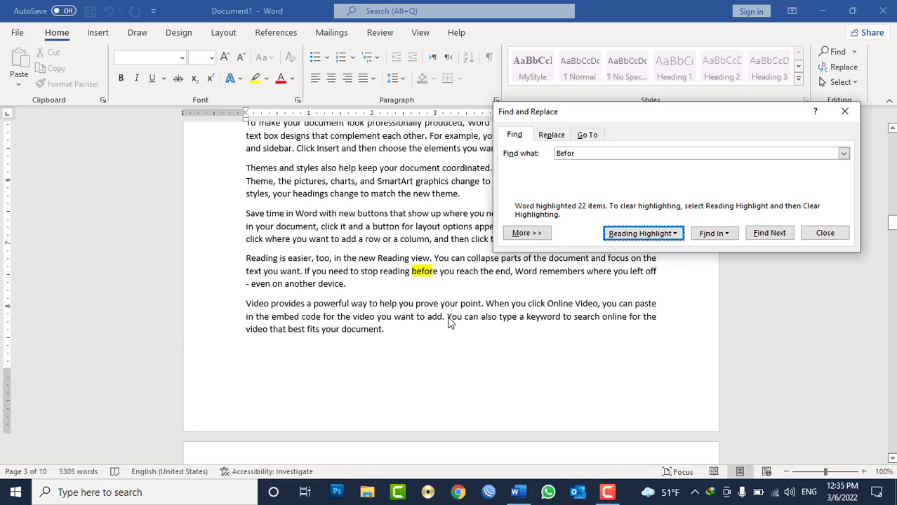
scroll(452, 325, "up", 1)
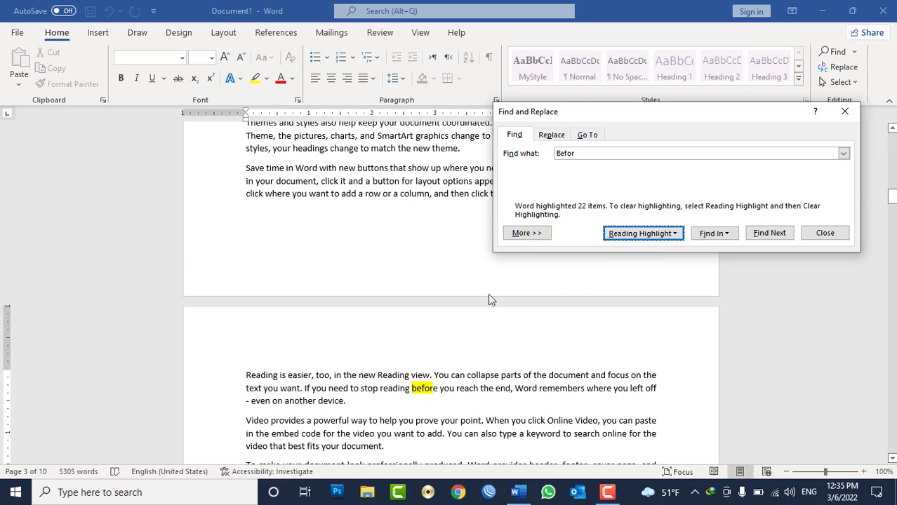
- Clear the reading highlight and step through the next occurrences of "Befor" one by one
left_click(643, 235)
left_click(641, 265)
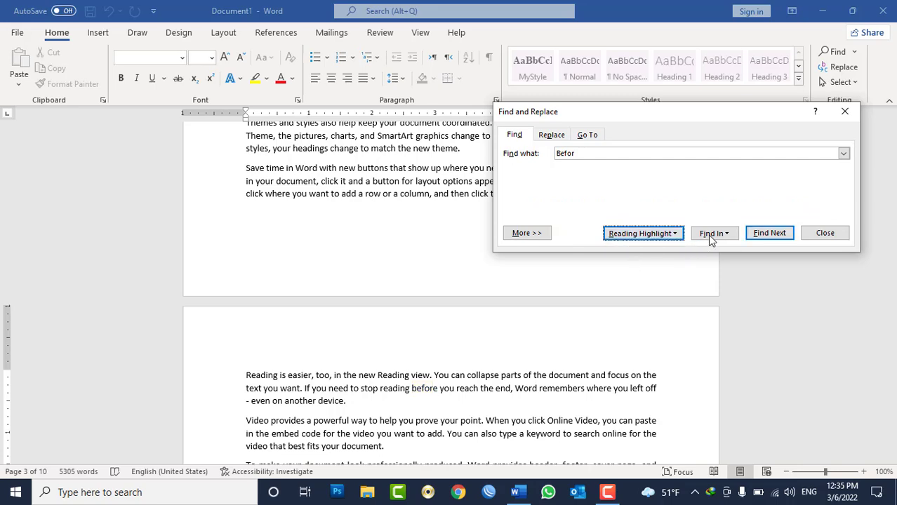
left_click(764, 236)
left_click(765, 235)
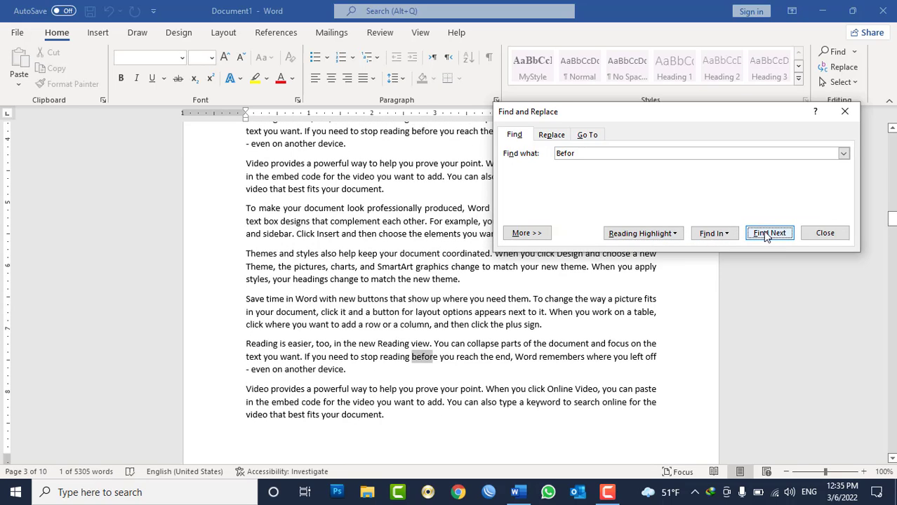
left_click(766, 236)
left_click(767, 236)
left_click(767, 236)
left_click(767, 237)
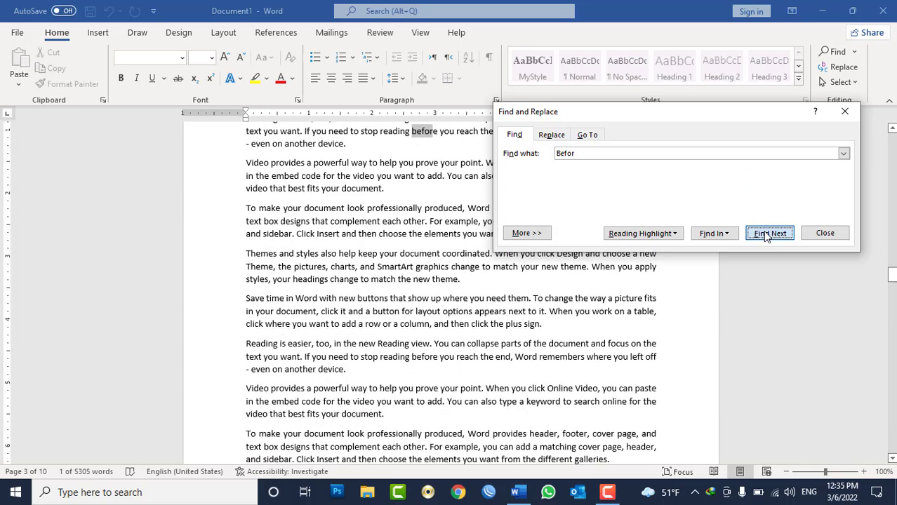
- Search for "Befor" within the four paragraphs from "To make your document" to "Reading is easier", and in the main document
left_click(716, 233)
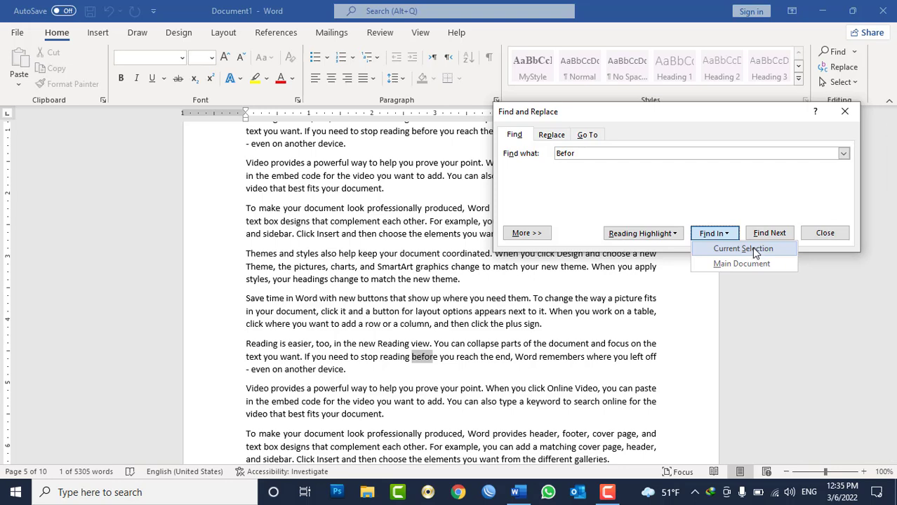
left_click(381, 423)
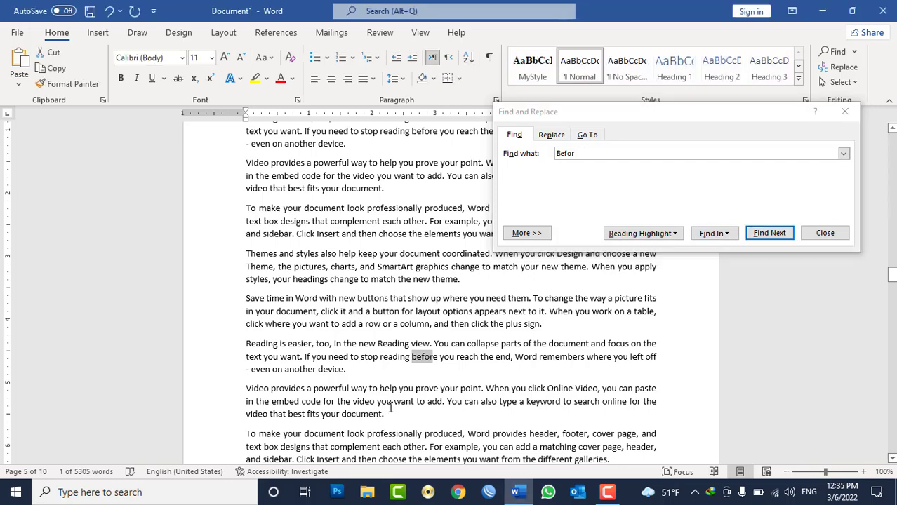
left_click_drag(376, 377, 203, 204)
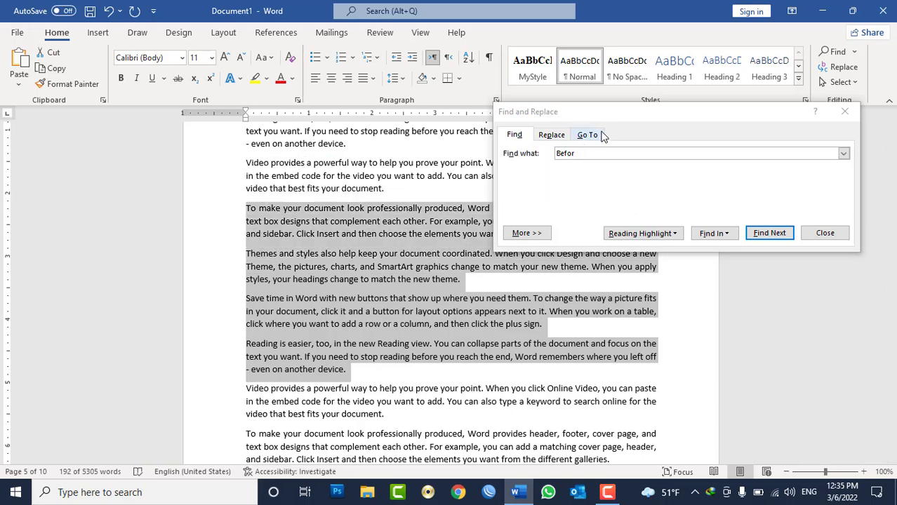
left_click_drag(613, 104, 609, 44)
left_click(710, 168)
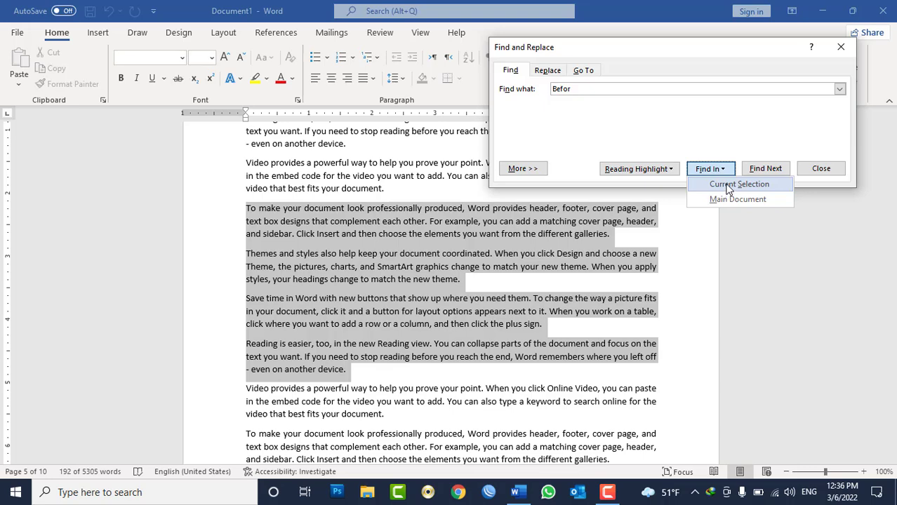
left_click(734, 185)
left_click(765, 169)
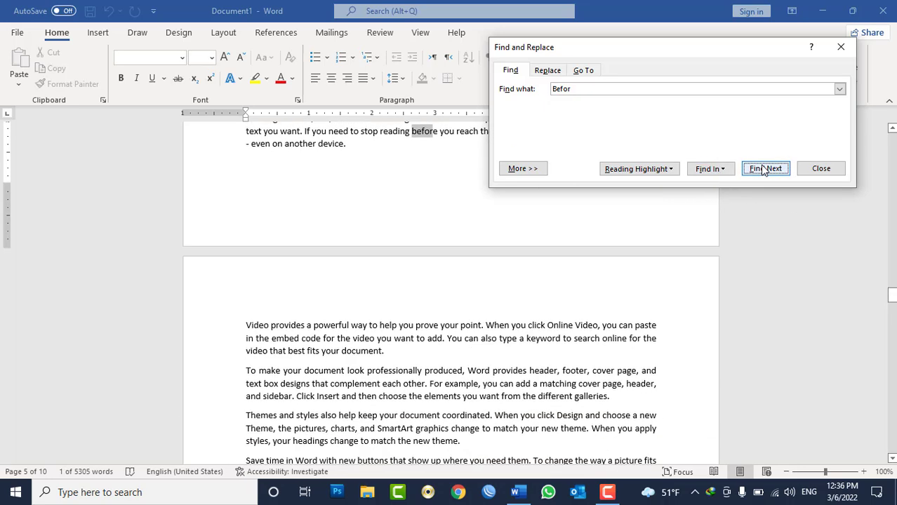
left_click(711, 169)
left_click(731, 201)
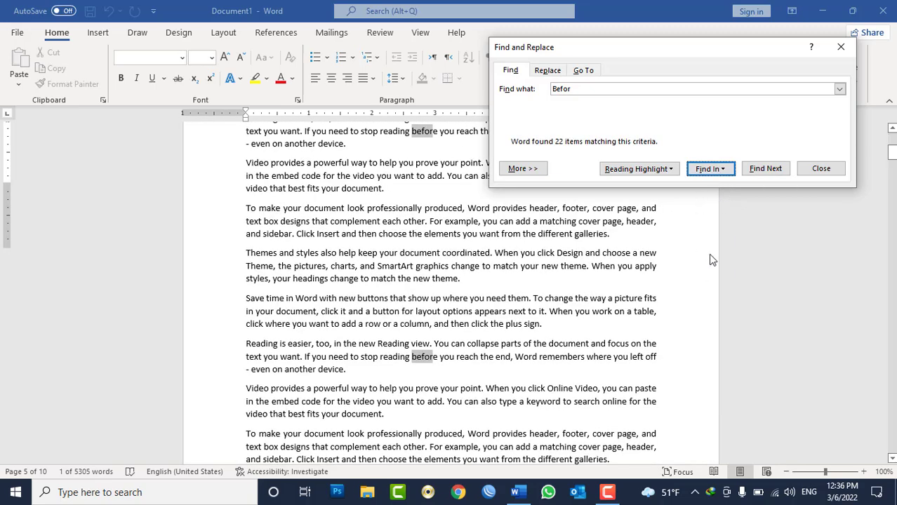
- Expand the additional search options and step through further matches of "Befor"
left_click(523, 170)
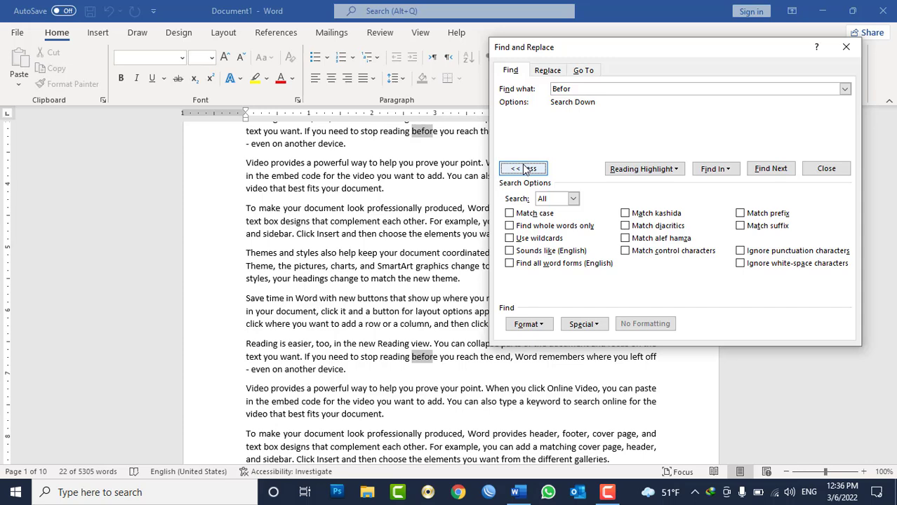
left_click(583, 90)
left_click(586, 90)
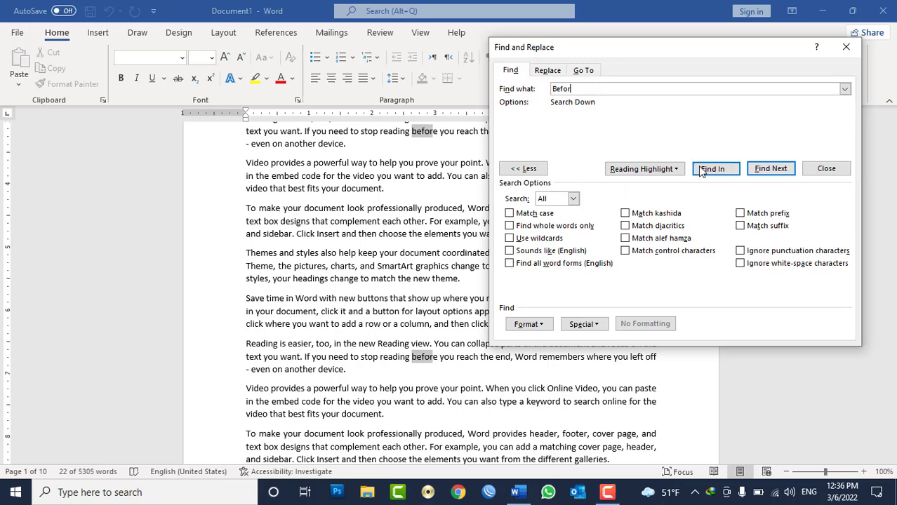
left_click(780, 173)
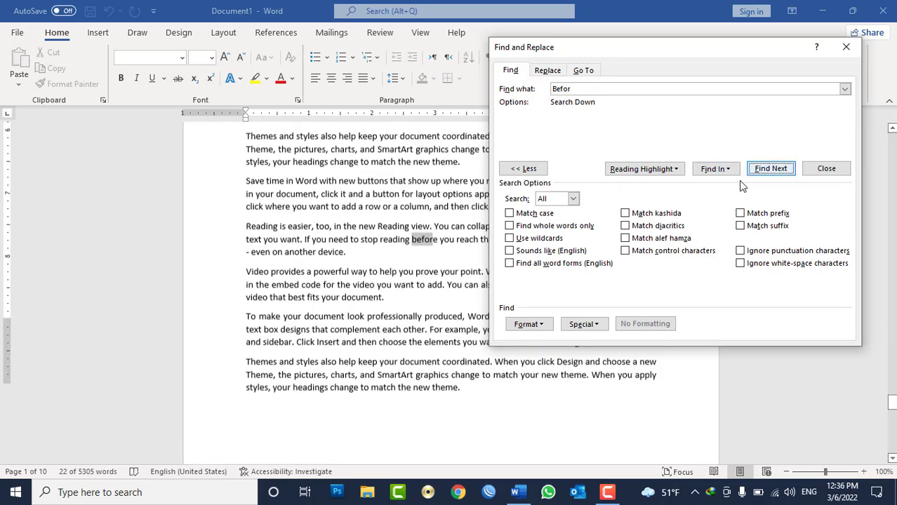
left_click(776, 173)
left_click(773, 172)
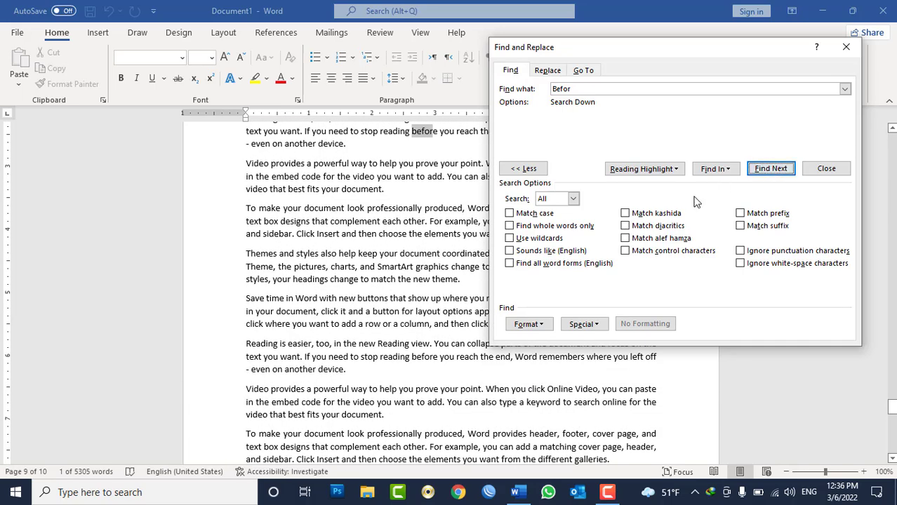
- Enable Match case and search the selection and the rest of the document for "Befor"
left_click(541, 215)
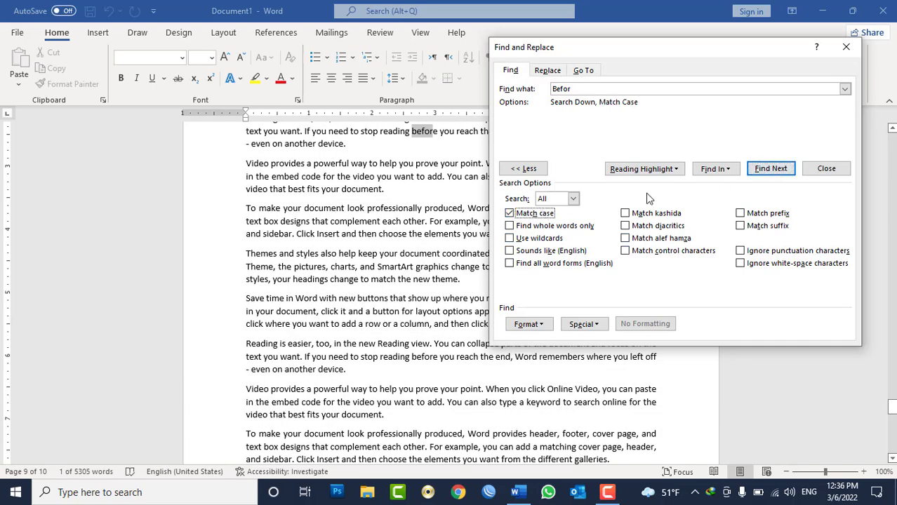
left_click(770, 172)
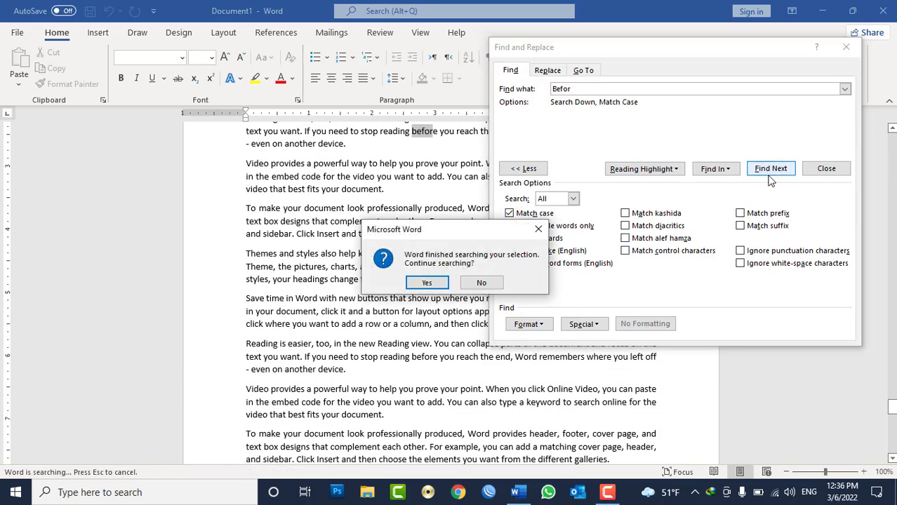
left_click(426, 283)
left_click(426, 282)
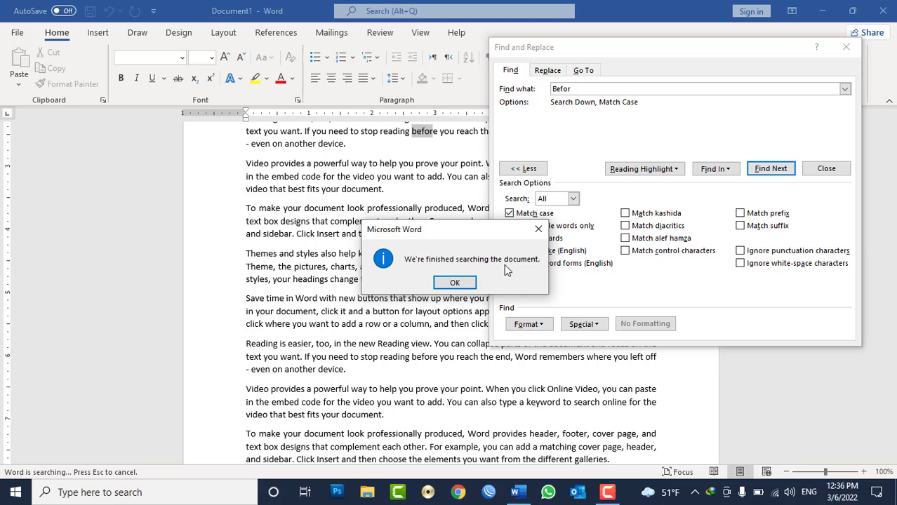
left_click(457, 282)
left_click(766, 173)
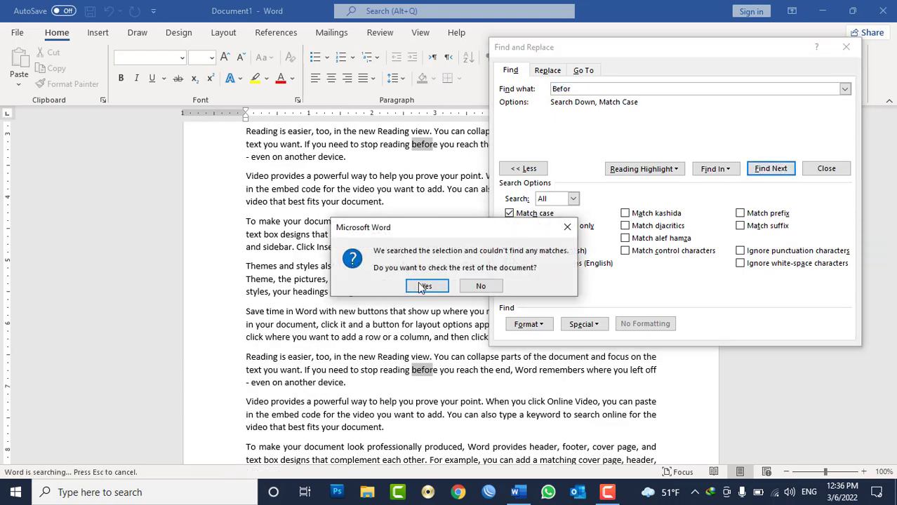
left_click(421, 286)
left_click(423, 286)
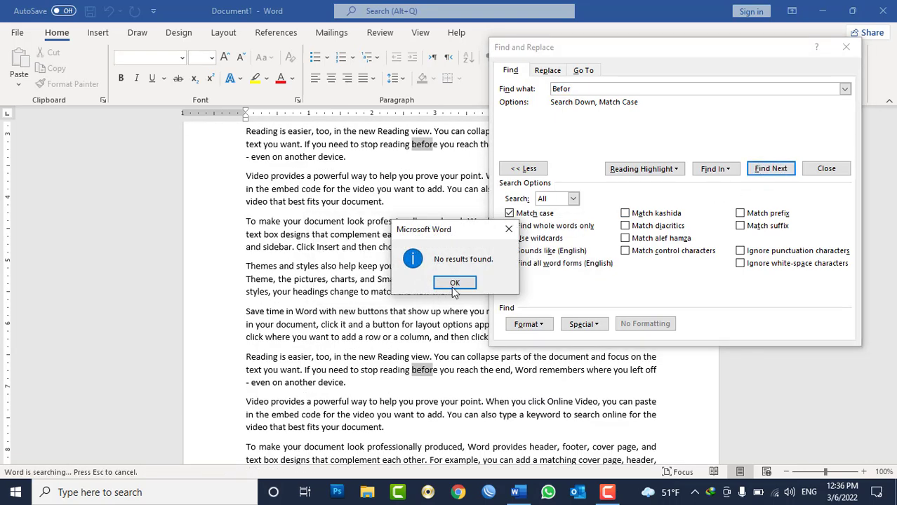
left_click(455, 283)
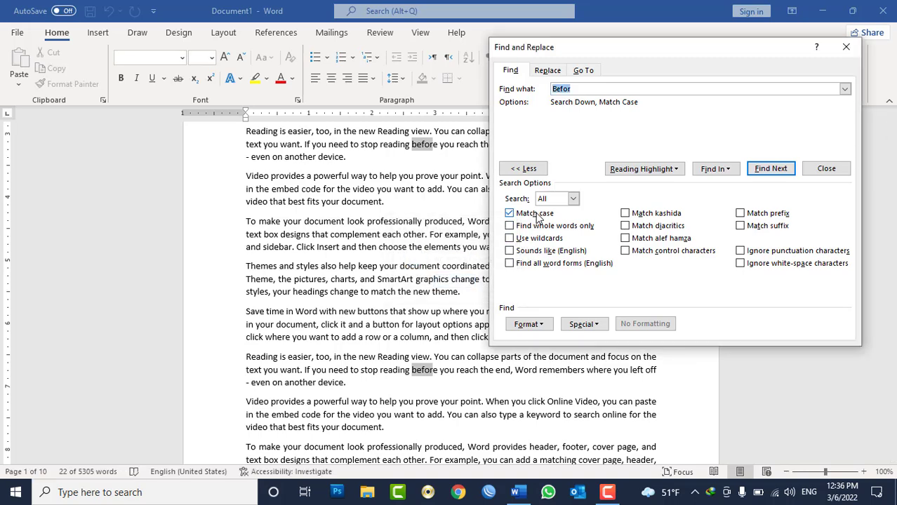
- Change the search text to lowercase "befor" and step through its case-sensitive matches
left_click(576, 87)
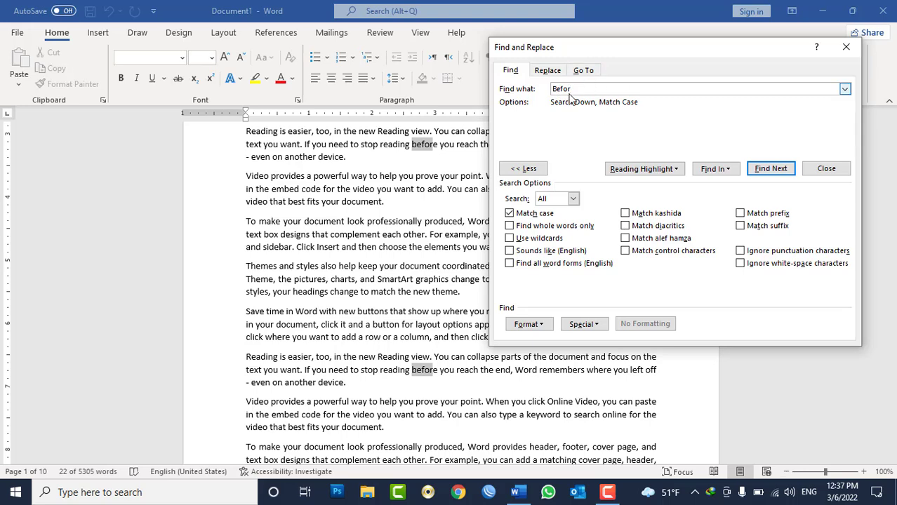
key("BackSpace")
left_click(772, 169)
left_click(772, 169)
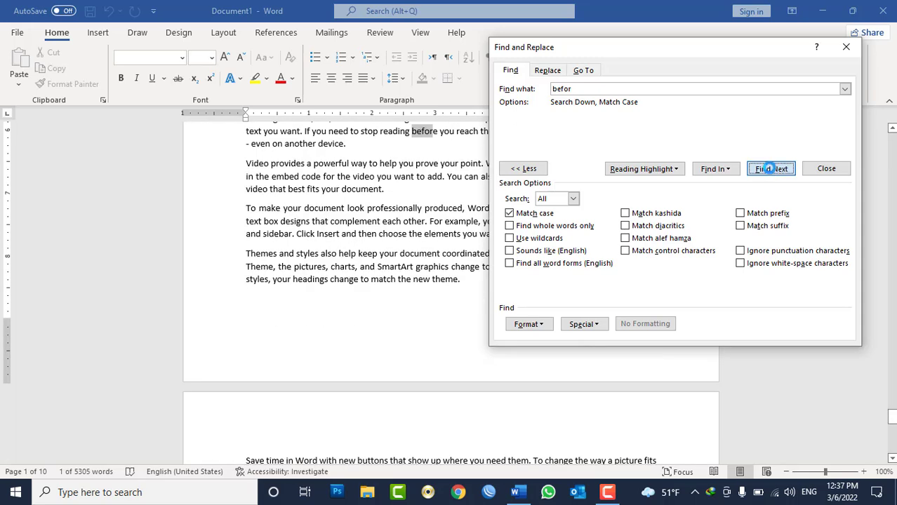
left_click(772, 169)
left_click(772, 169)
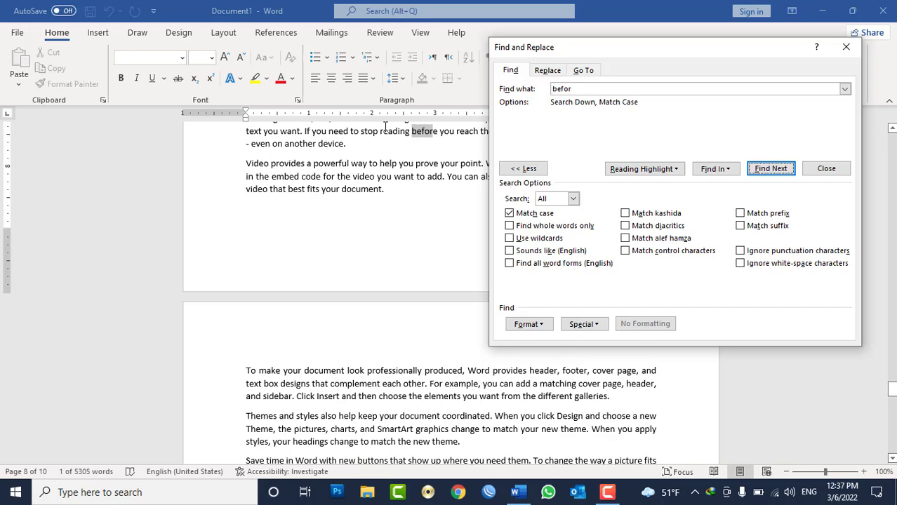
- Extend the search text to "before" and search the rest of the document with Match case on
left_click(592, 90)
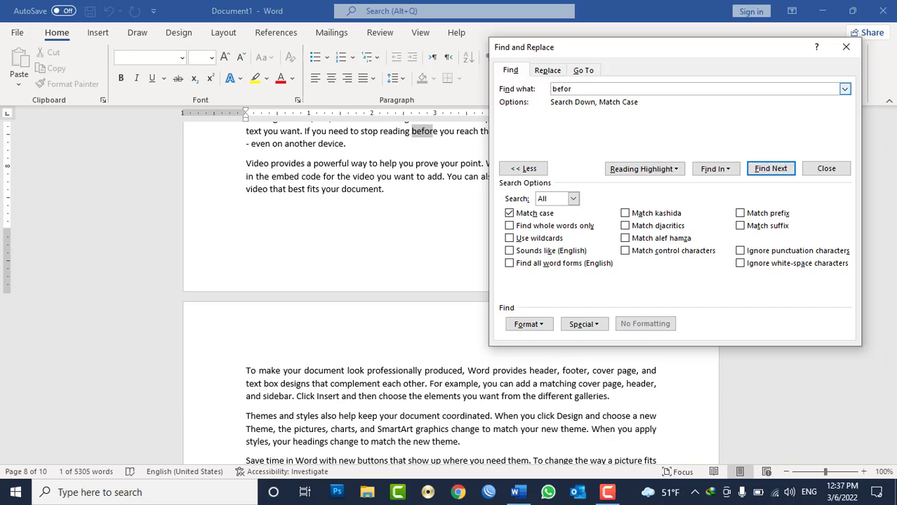
type("e")
left_click(780, 169)
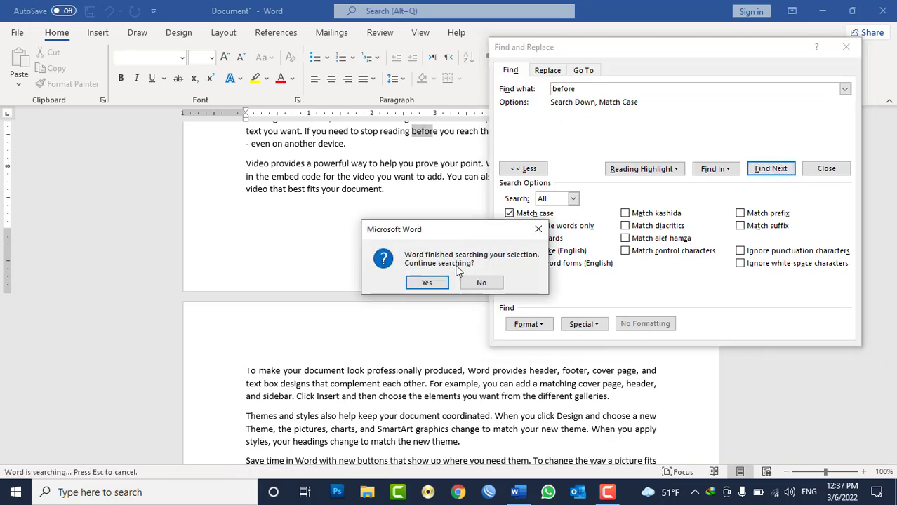
left_click(428, 282)
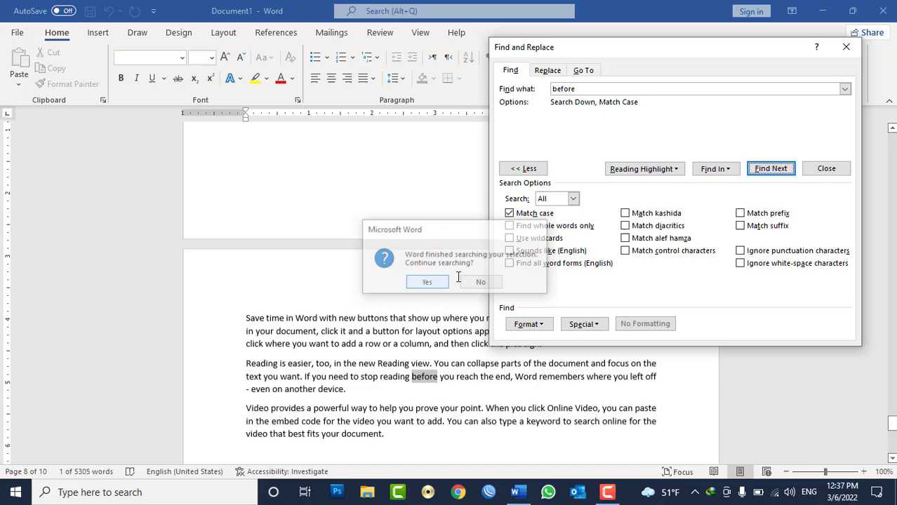
left_click(769, 172)
left_click(415, 285)
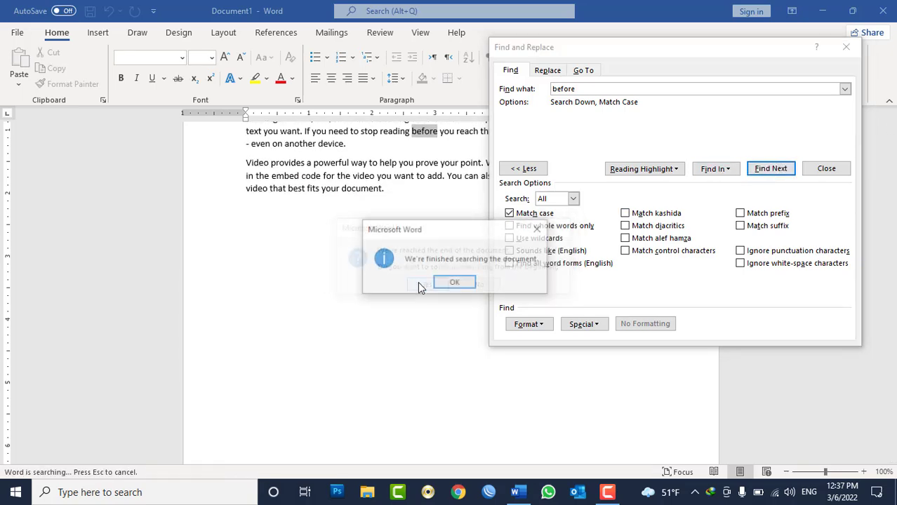
left_click(463, 288)
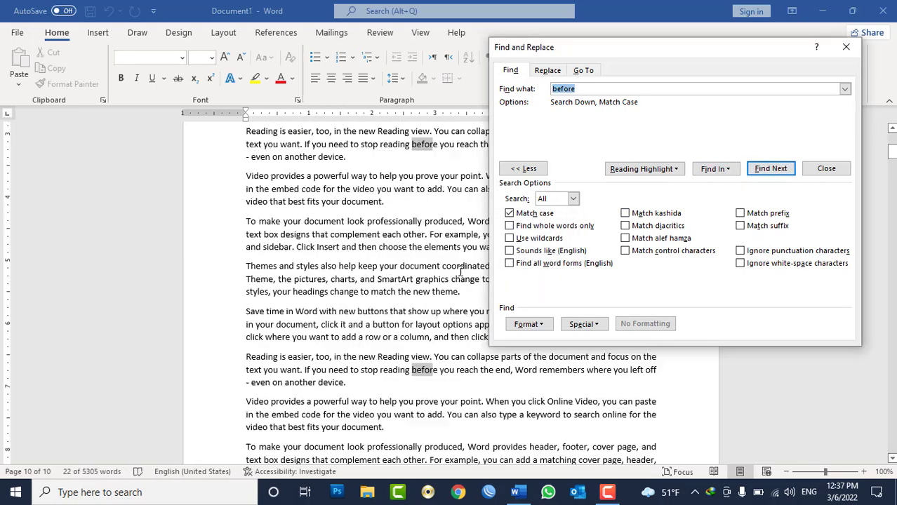
- Turn off the Match case option and close the Find and Replace dialog
left_click(641, 168)
left_click(468, 138)
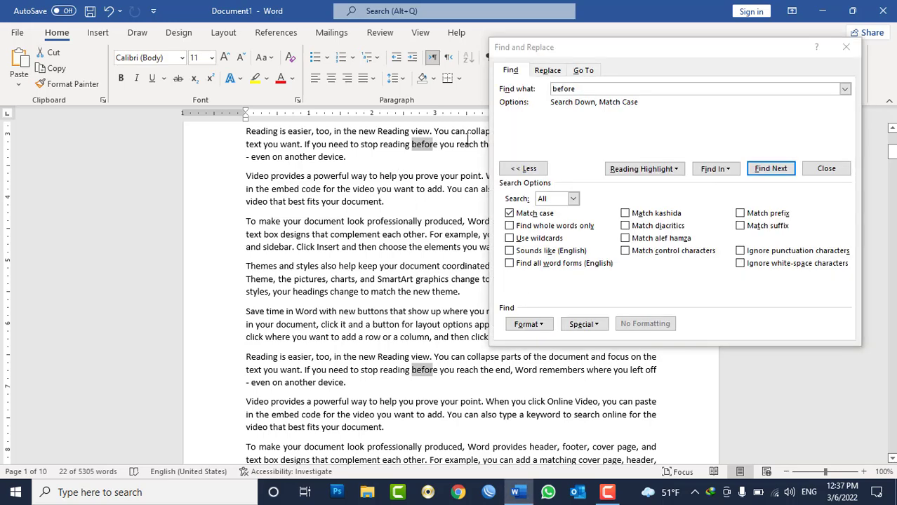
left_click(511, 214)
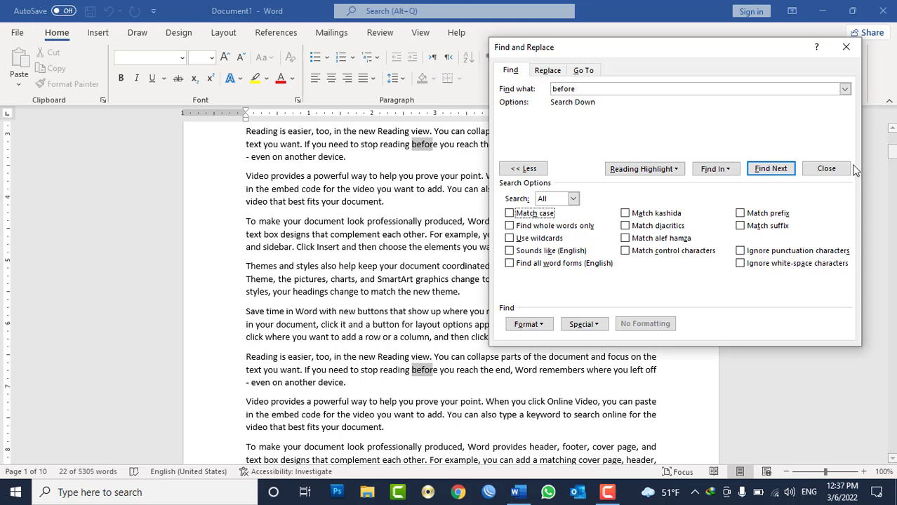
left_click(832, 170)
- Replace the entire document text with the line "Welcom to Computer Class at HIK"
key("ctrl+a")
key("Delete")
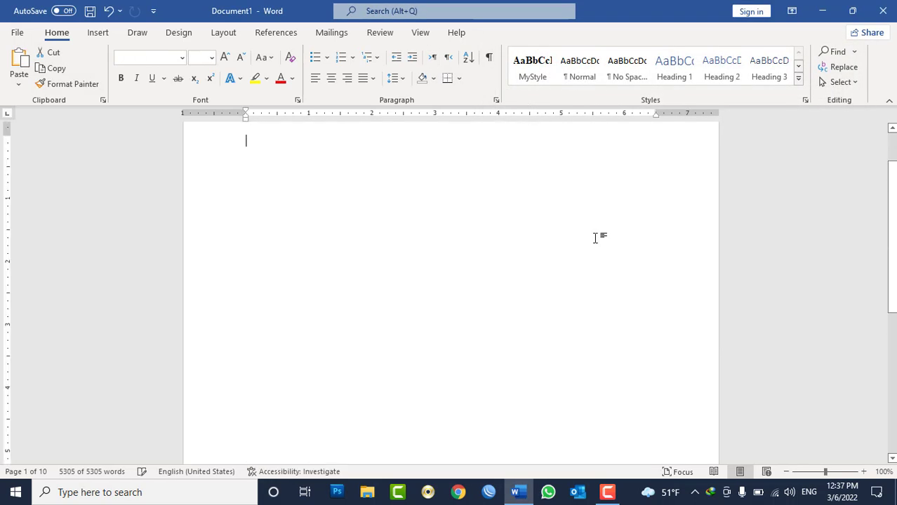
type("welcom")
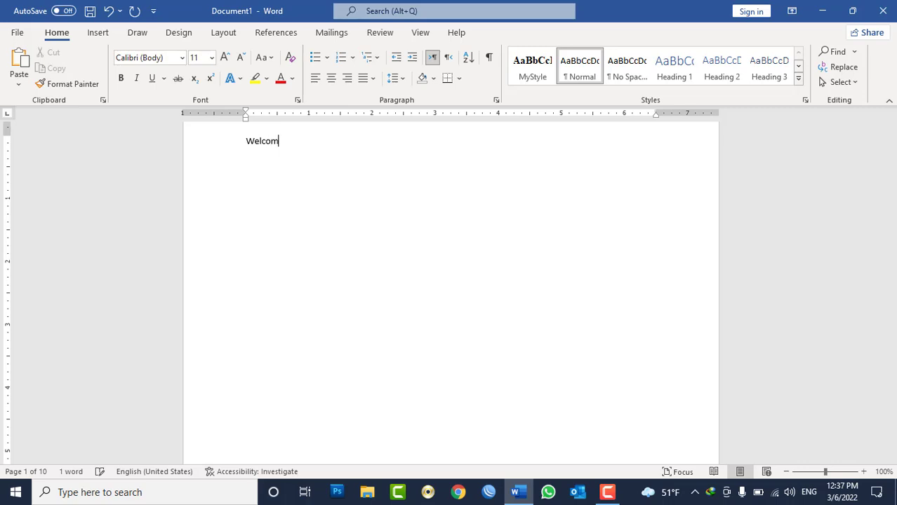
type(" to Computer Class at HIK")
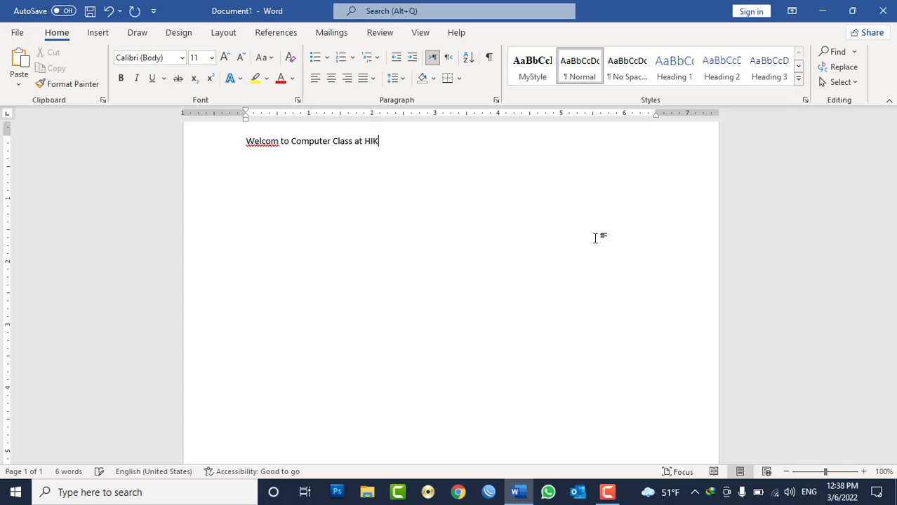
- Enlarge the whole line to 17 pt and correct "Welcom" to "Welcome"
key("ctrl+a")
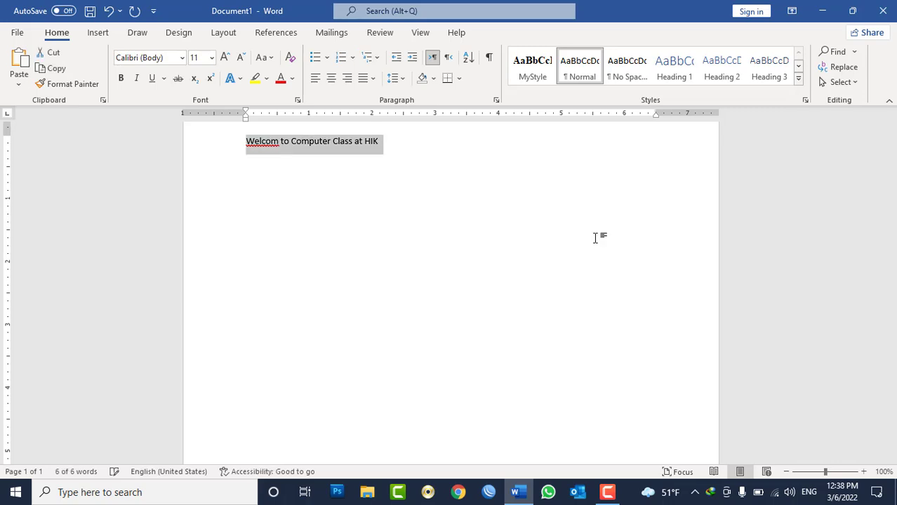
key("ctrl+bracketright")
key("ctrl+bracketright")
key("ctrl+bracketright")
key("ctrl+bracketright")
key("ctrl+bracketright")
key("ctrl+bracketright")
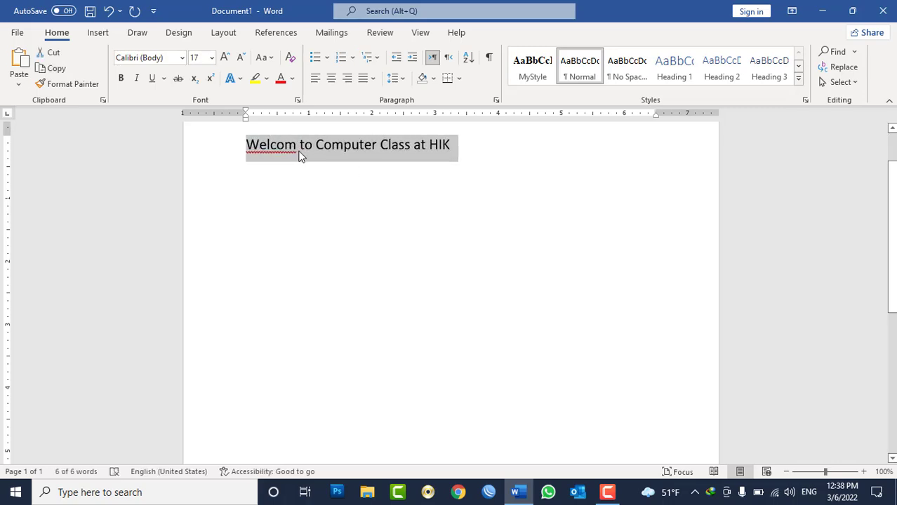
left_click(299, 151)
type("e")
- Copy the whole welcome line and paste it three times below, adding a line break after each copy
double_click(394, 151)
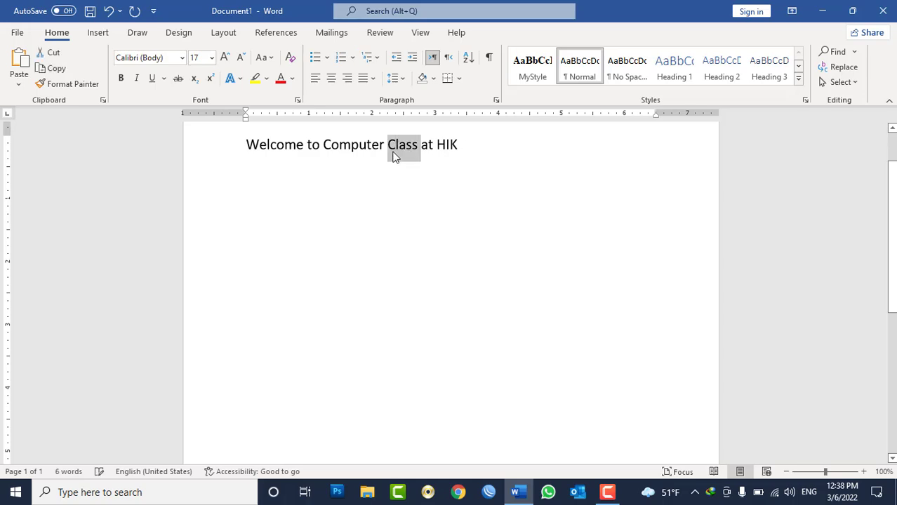
triple_click(396, 153)
key("ctrl+c")
left_click(477, 151)
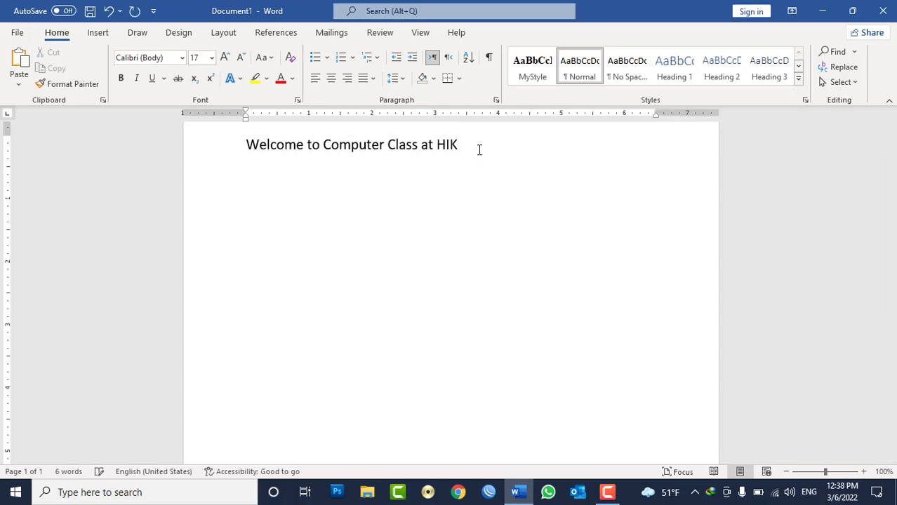
key("Return")
key("ctrl+v")
key("Return")
key("ctrl+v")
key("Return")
key("ctrl+v")
key("Return")
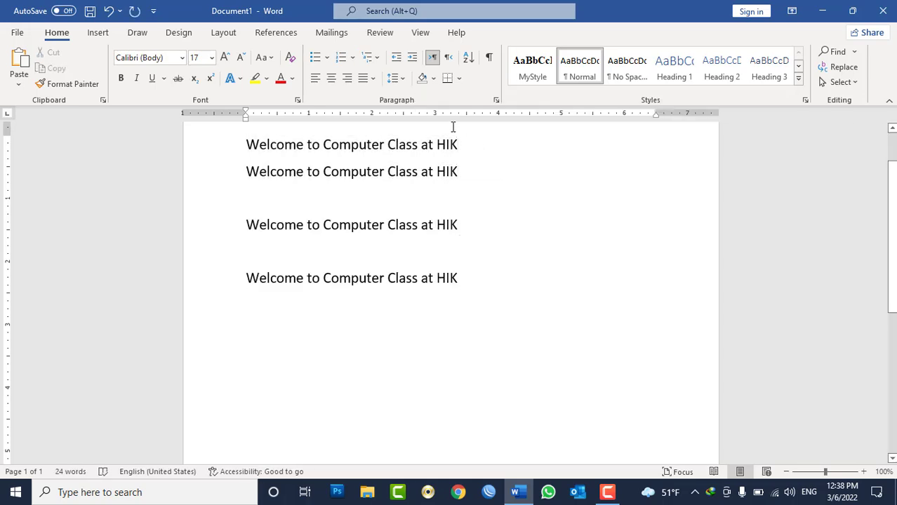
- Paste six more copies of the welcome line at the first blank line, below the second copy
left_click(401, 198)
key("ctrl+v")
key("ctrl+v")
key("ctrl+v")
key("ctrl+v")
key("ctrl+v")
key("ctrl+v")
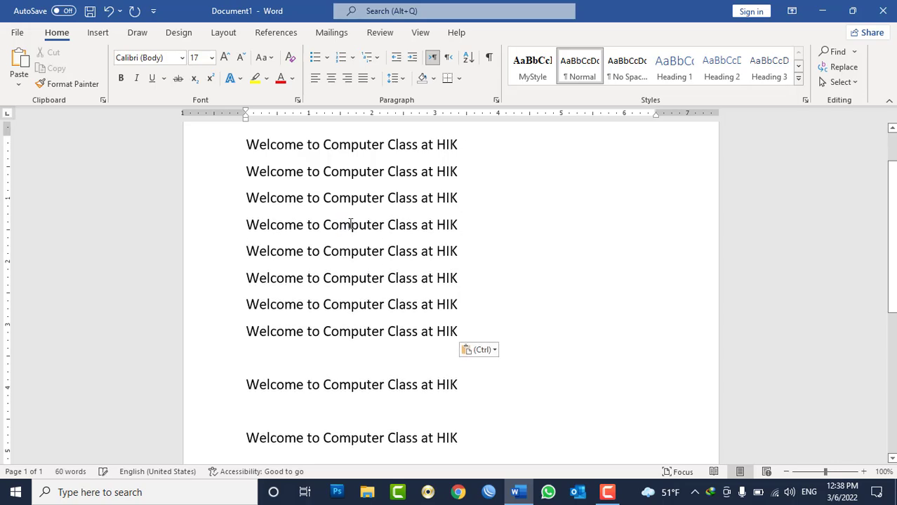
- Delete the blank lines and one surplus copy below the pasted block, leaving nine consecutive welcome lines
key("Delete")
key("Delete")
key("Delete")
key("Delete")
key("Delete")
key("Delete")
key("Delete")
key("Delete")
key("Delete")
key("Delete")
key("Delete")
key("Delete")
key("Delete")
key("Delete")
key("Delete")
key("Delete")
key("Delete")
key("Delete")
key("Delete")
key("Delete")
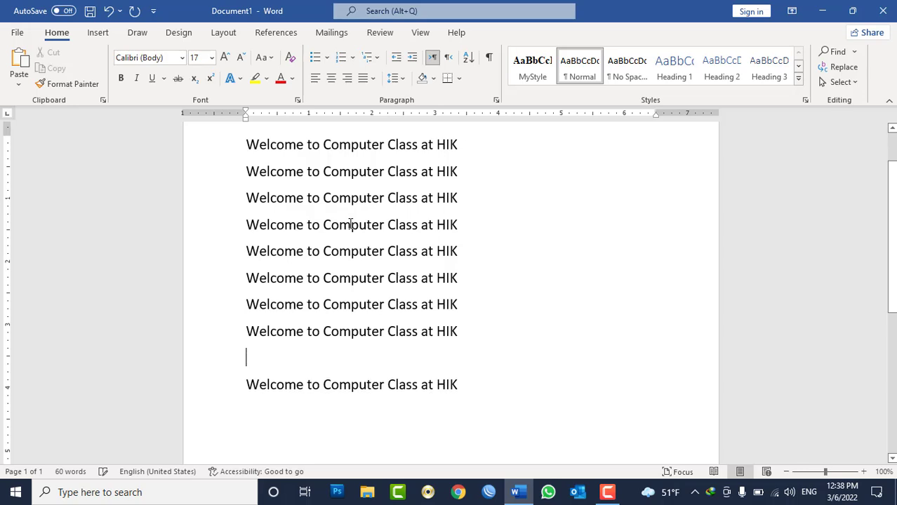
key("Delete")
- Reopen Advanced Find from the end of the third line and step through matches of "compute" with Match case off
left_click(468, 198)
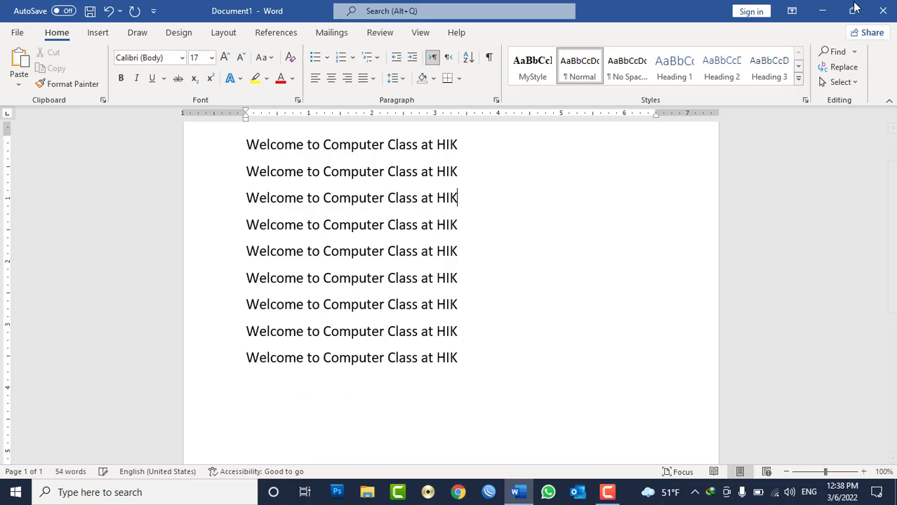
left_click(854, 51)
left_click(845, 88)
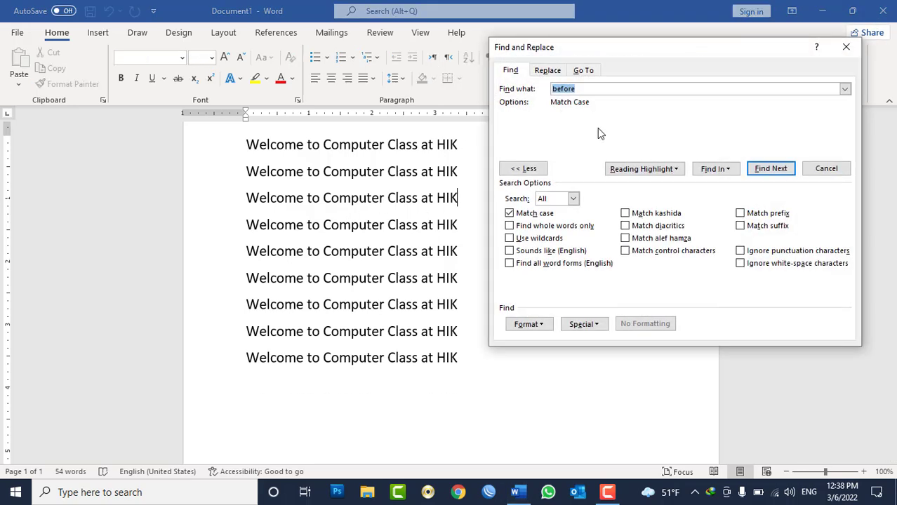
left_click_drag(627, 42, 627, 102)
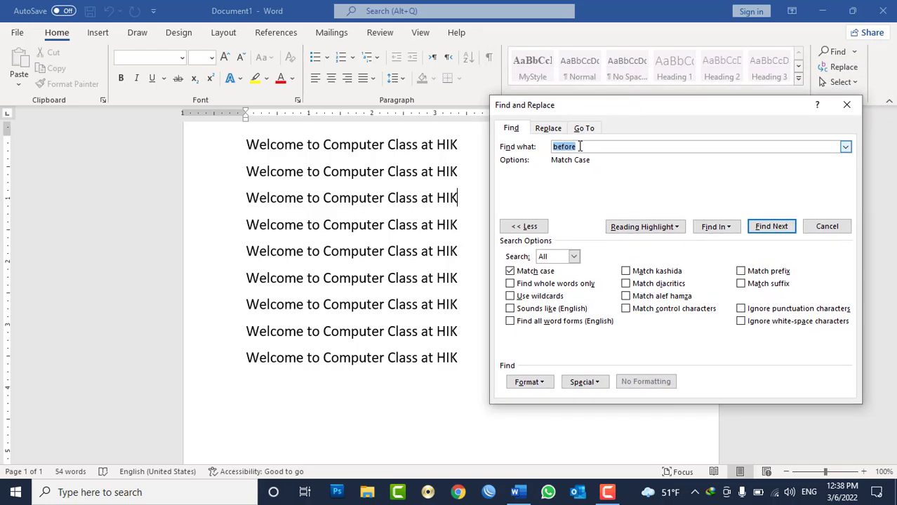
type("compute")
left_click(537, 272)
left_click(772, 226)
left_click(773, 227)
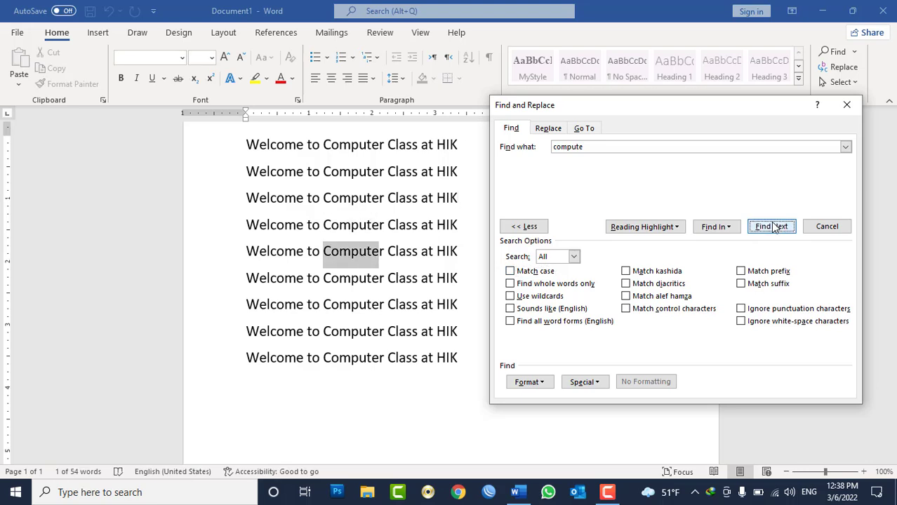
- Switch Match case on and off again, and find the next match of "compute"
left_click(539, 272)
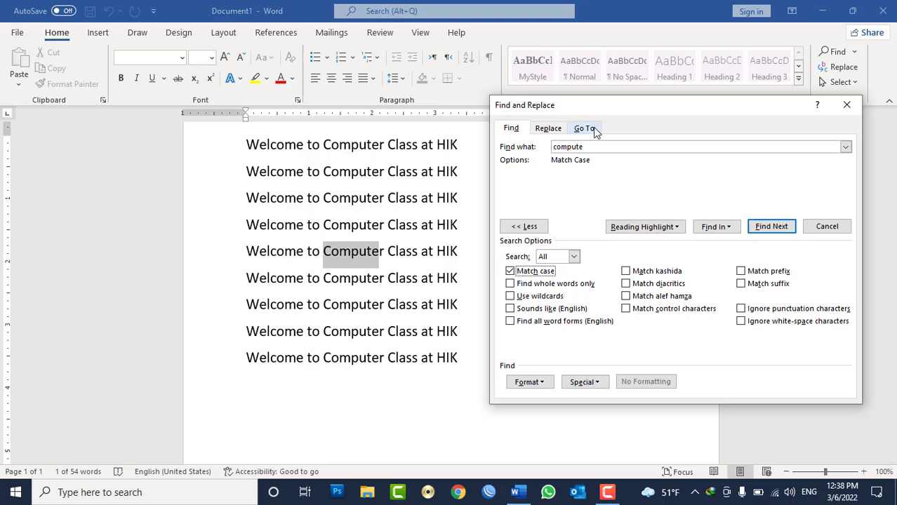
left_click(533, 272)
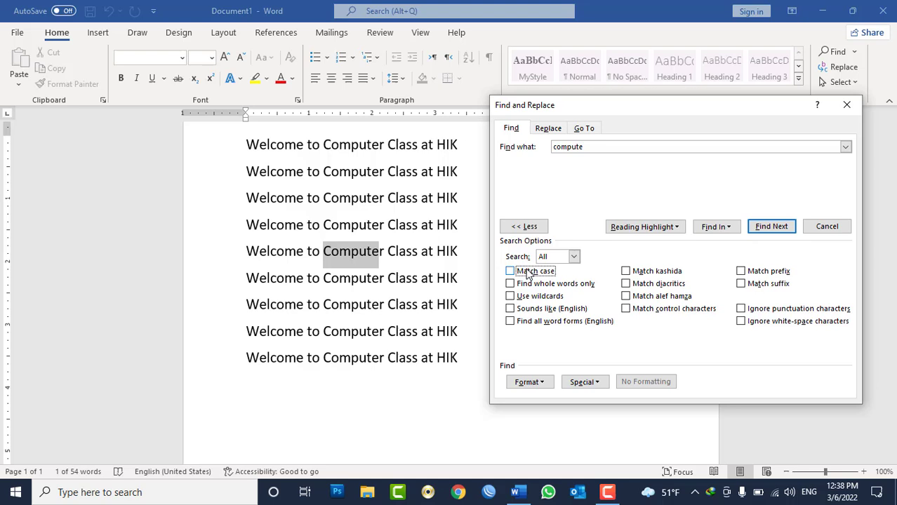
left_click(599, 145)
left_click(770, 229)
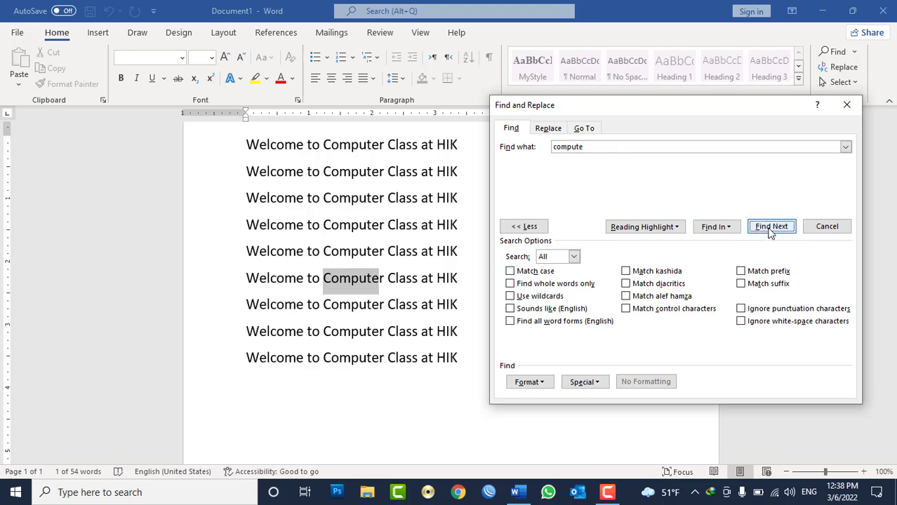
- Enable Find whole words only, search the document for "compute", and dismiss the search message
left_click(554, 285)
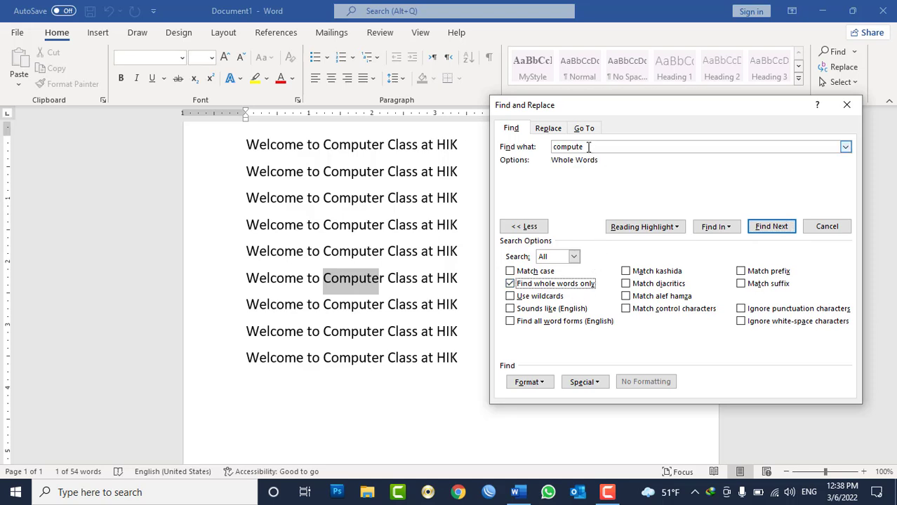
left_click_drag(588, 147, 552, 149)
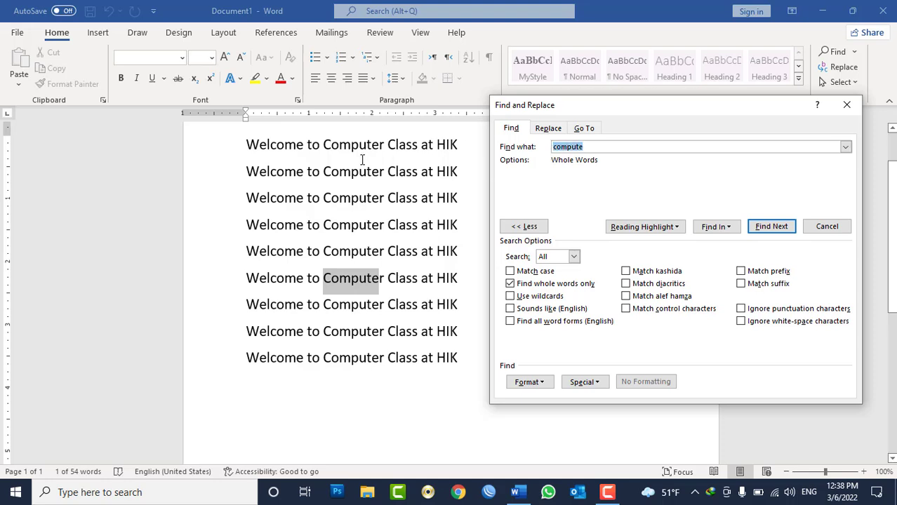
left_click(593, 146)
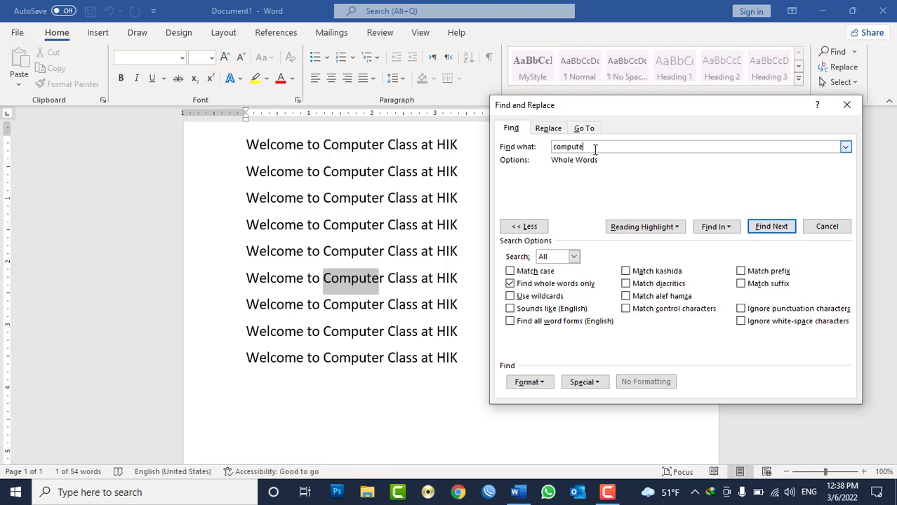
left_click_drag(594, 147, 338, 145)
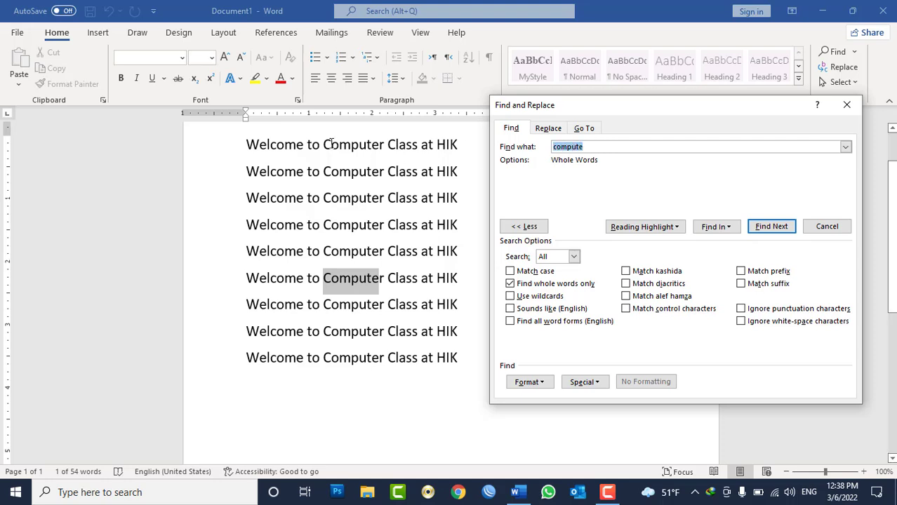
left_click(607, 146)
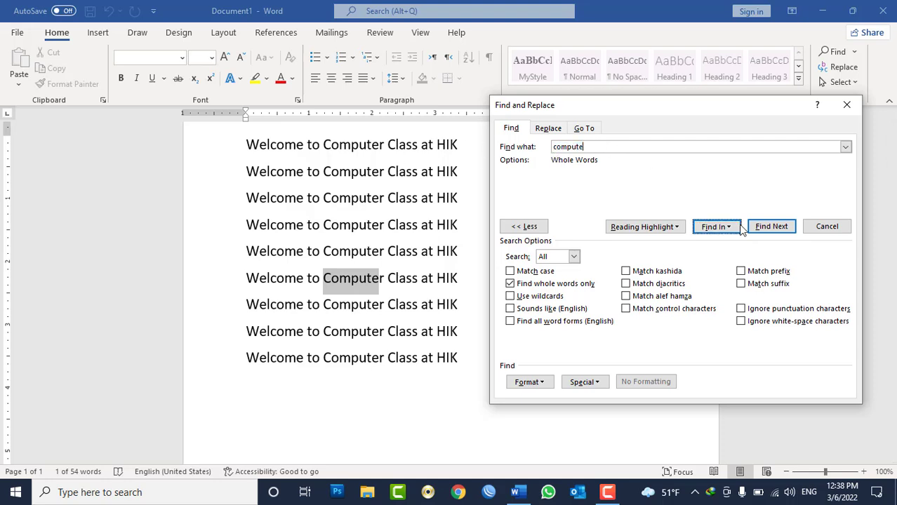
left_click(766, 235)
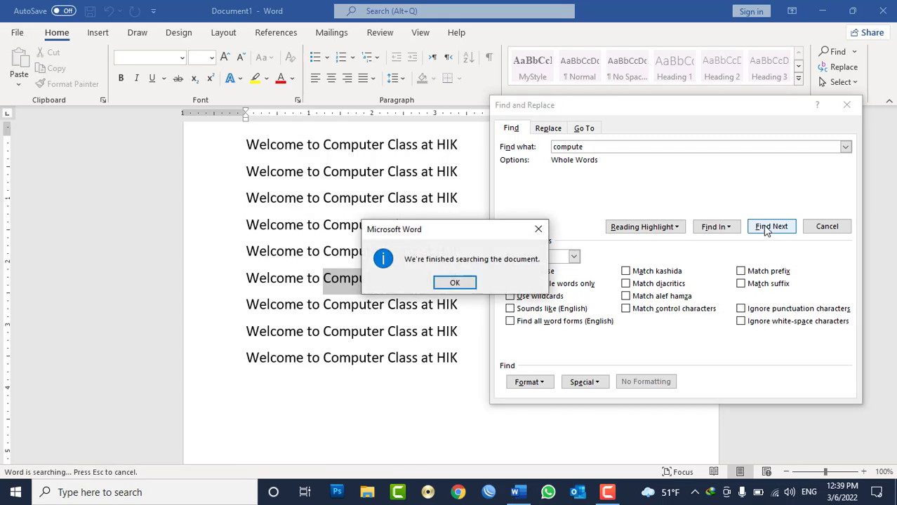
left_click_drag(449, 231, 579, 120)
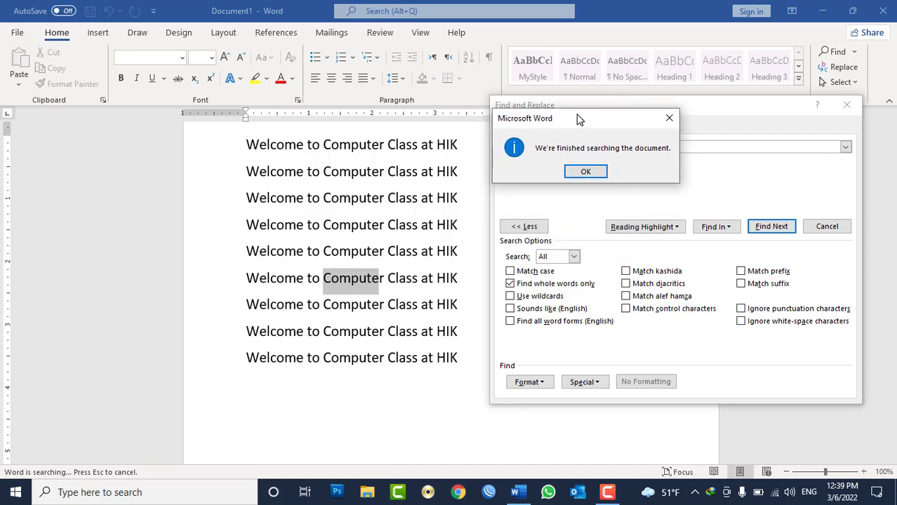
left_click(587, 172)
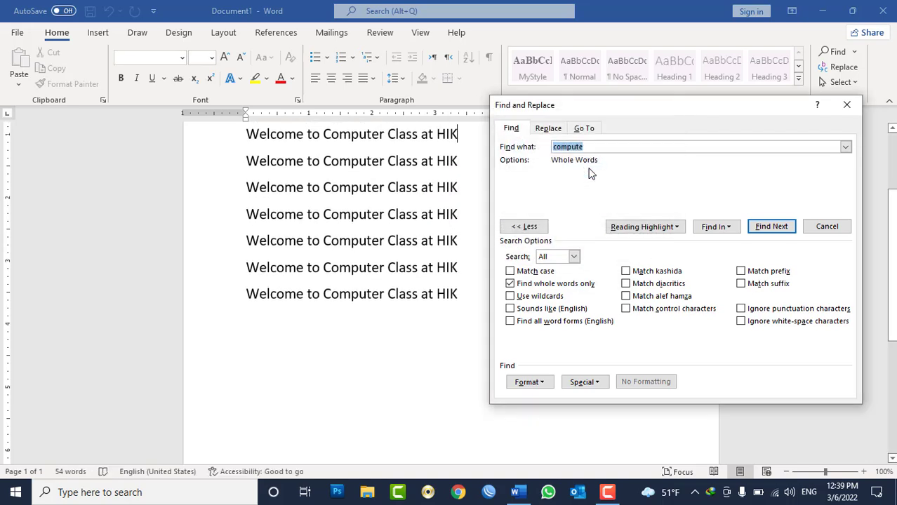
- Turn off Find whole words only and step through the partial-word matches of "compute"
left_click(560, 284)
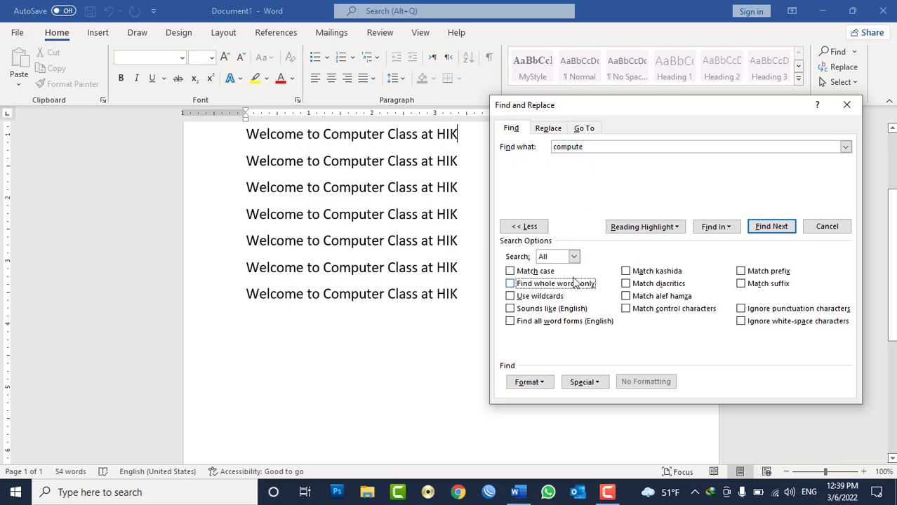
left_click(780, 228)
left_click(782, 231)
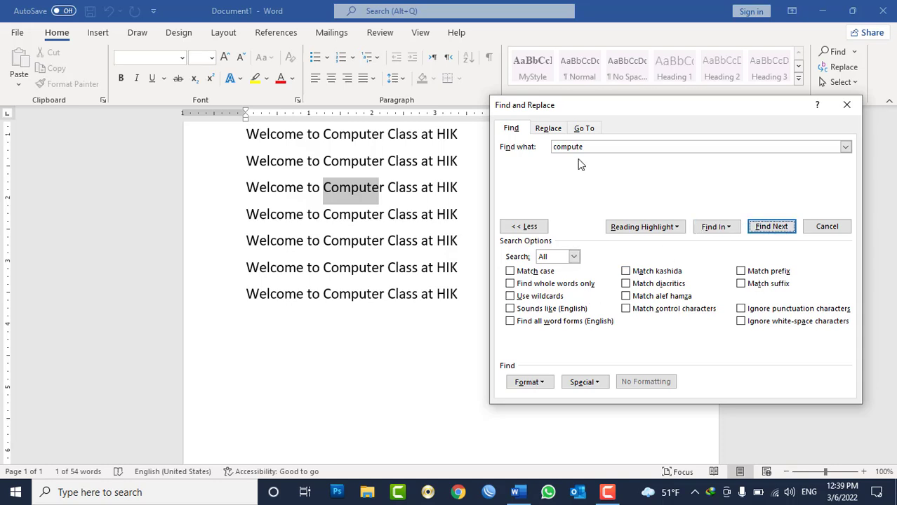
- Change the search text to "*c", enable Use wildcards, and step through the matches
left_click_drag(595, 147, 530, 161)
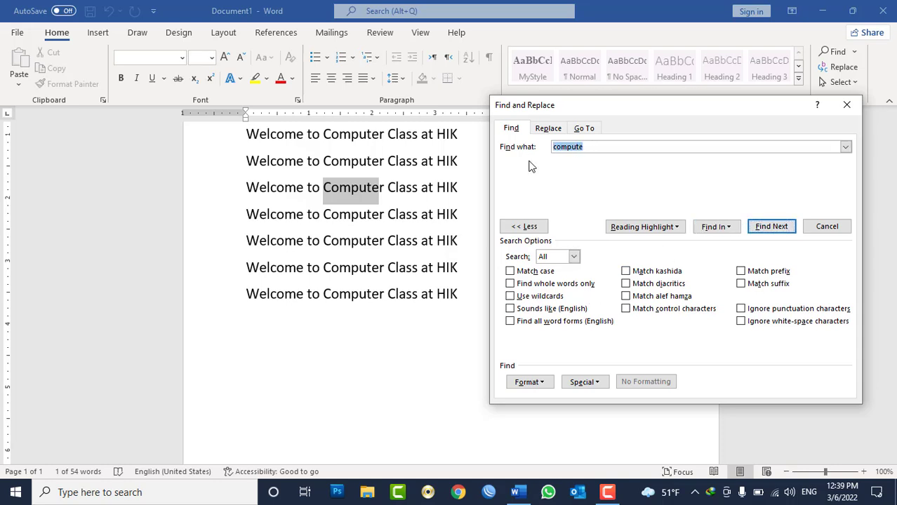
type("*")
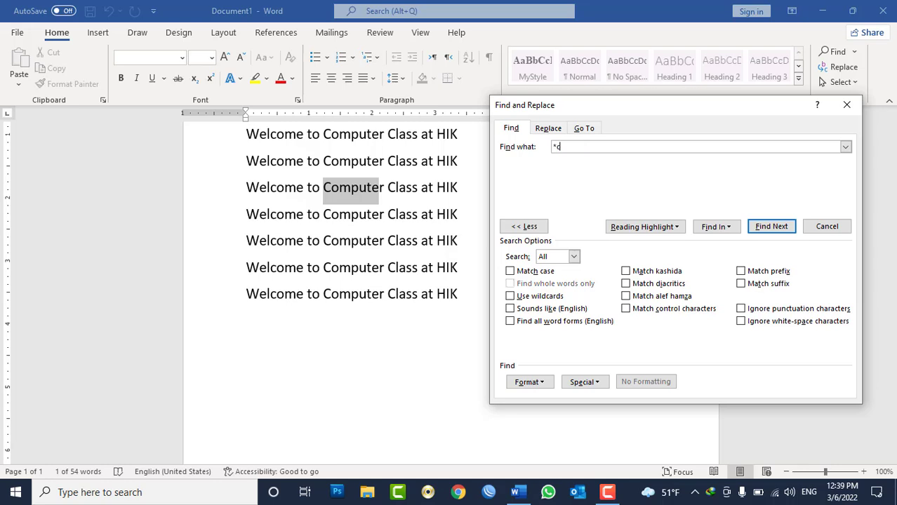
left_click(551, 296)
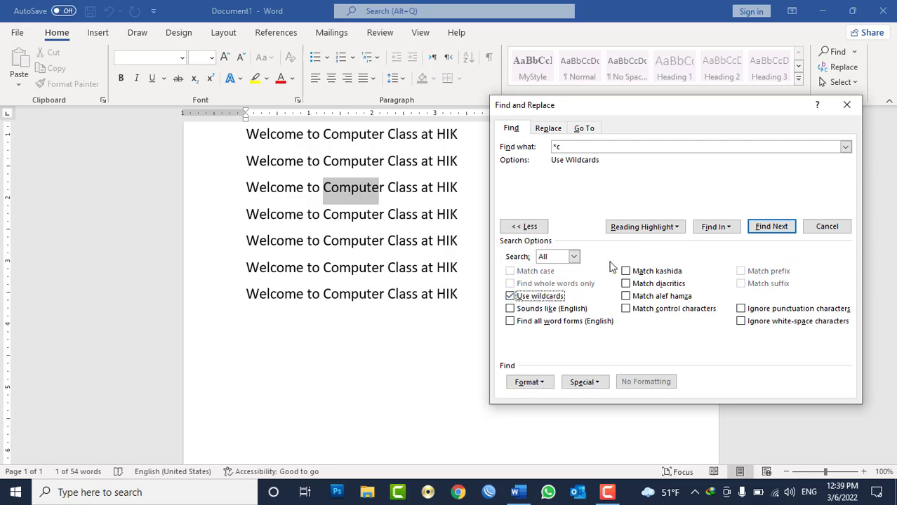
left_click(772, 229)
left_click(772, 228)
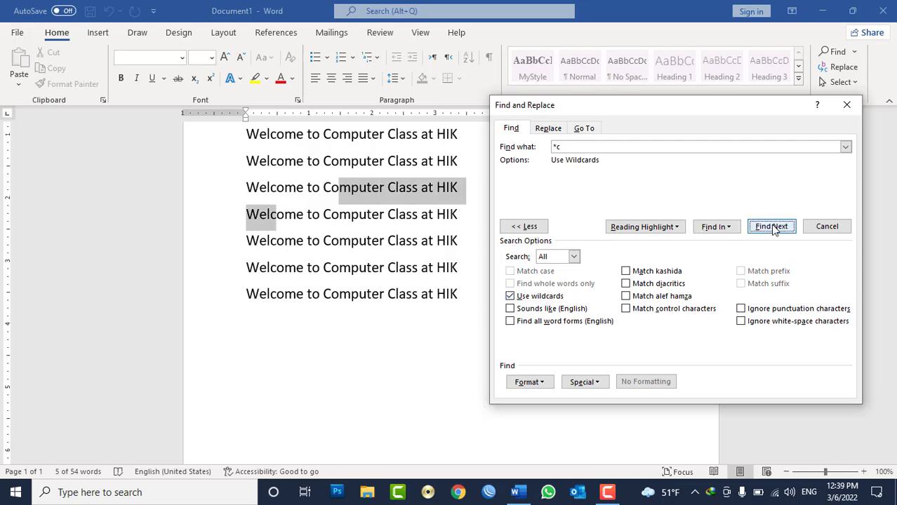
left_click(772, 227)
- Change the wildcard search text to "C*" and find its next match
left_click_drag(566, 146, 462, 151)
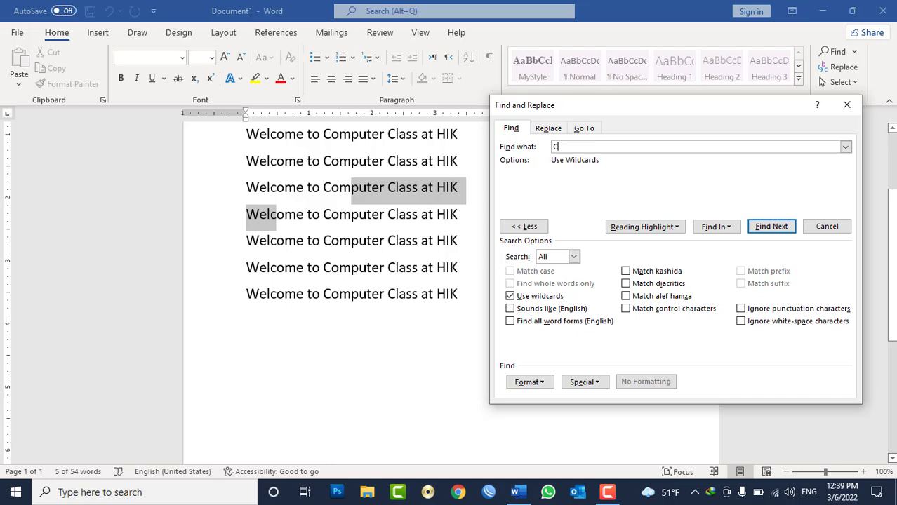
left_click(773, 226)
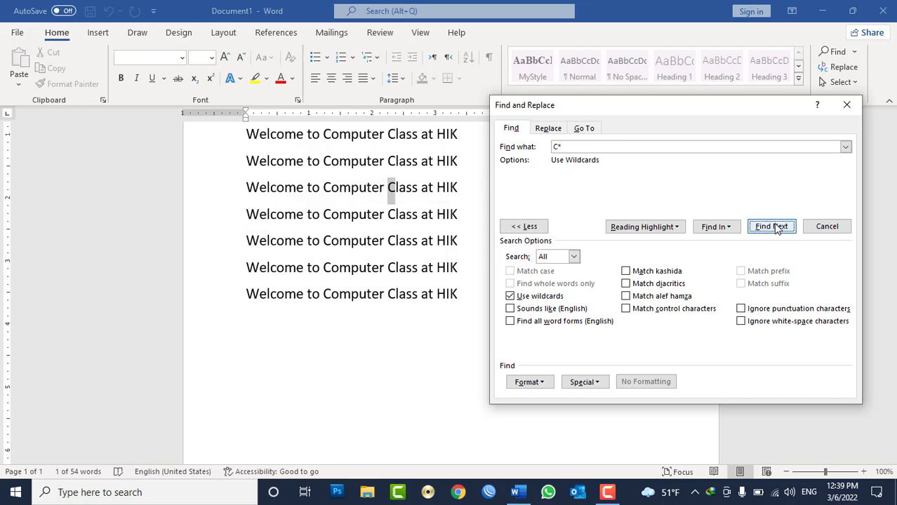
- Step through further matches of the wildcard search "C*" in the sample lines
left_click(776, 226)
left_click(775, 227)
left_click(775, 227)
left_click(775, 226)
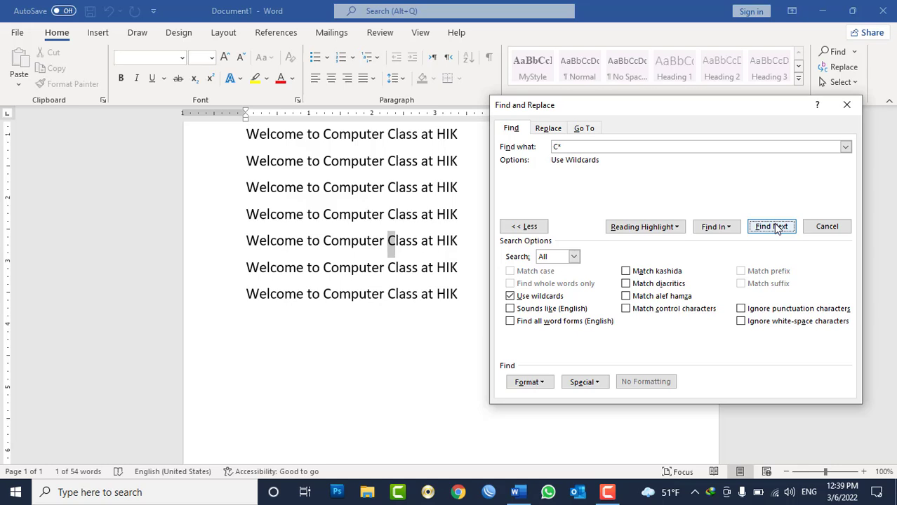
left_click(775, 227)
left_click(775, 227)
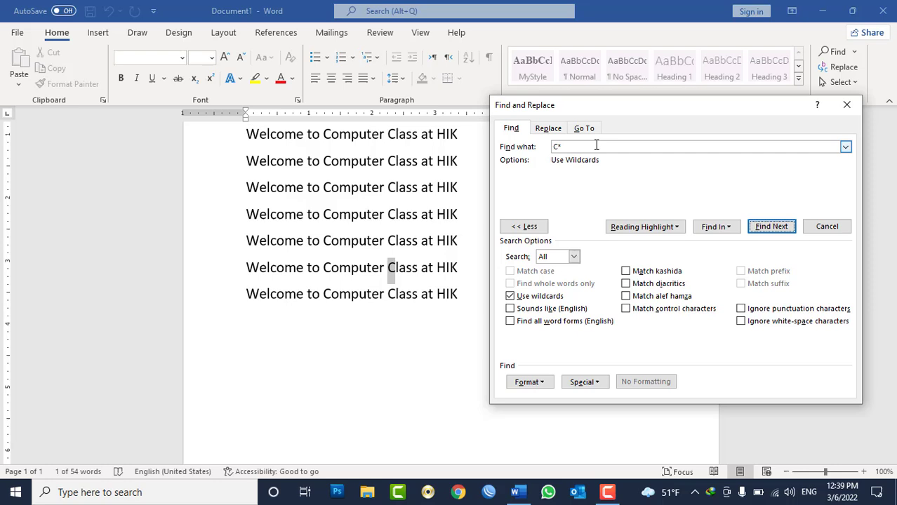
- Turn off Use wildcards, search the document for the literal text "C*", and dismiss the message and search dialog
left_click(547, 298)
left_click(780, 229)
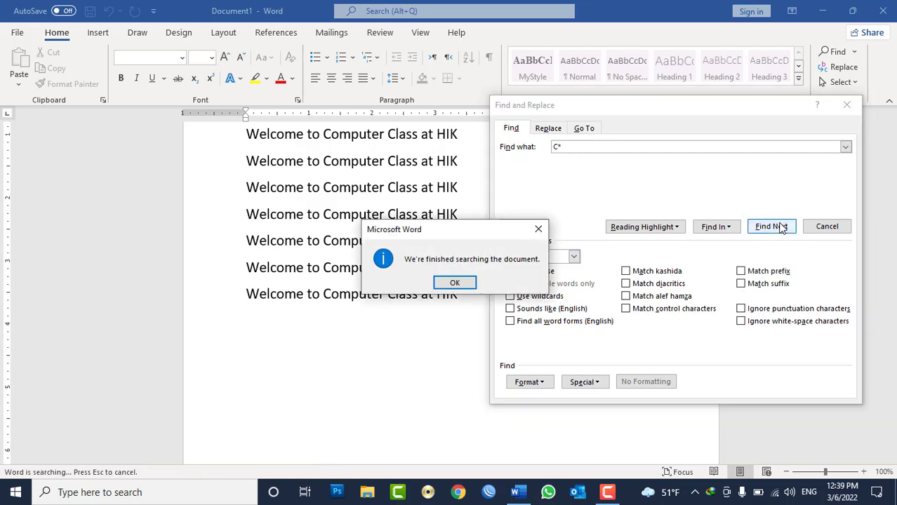
left_click(456, 282)
key("Escape")
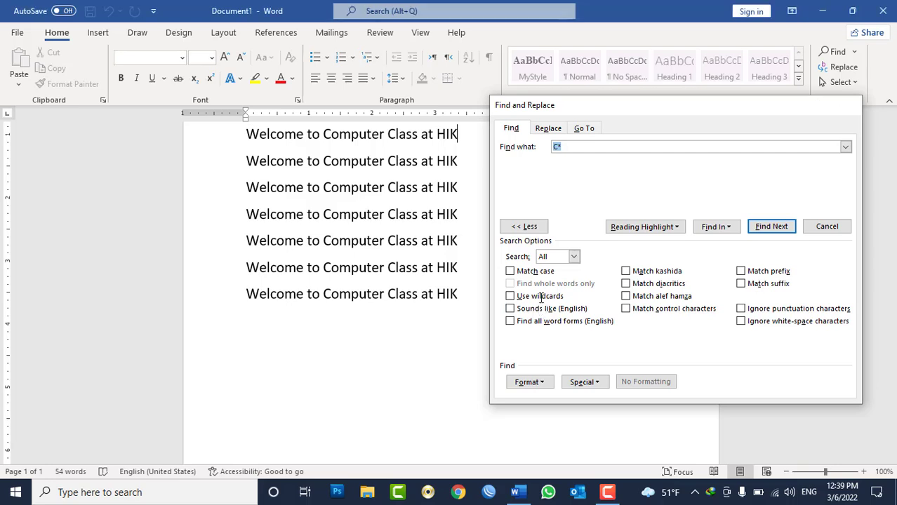
- Delete all the sample lines and increase the empty paragraph's font size to 28
left_click_drag(504, 342, 10, 86)
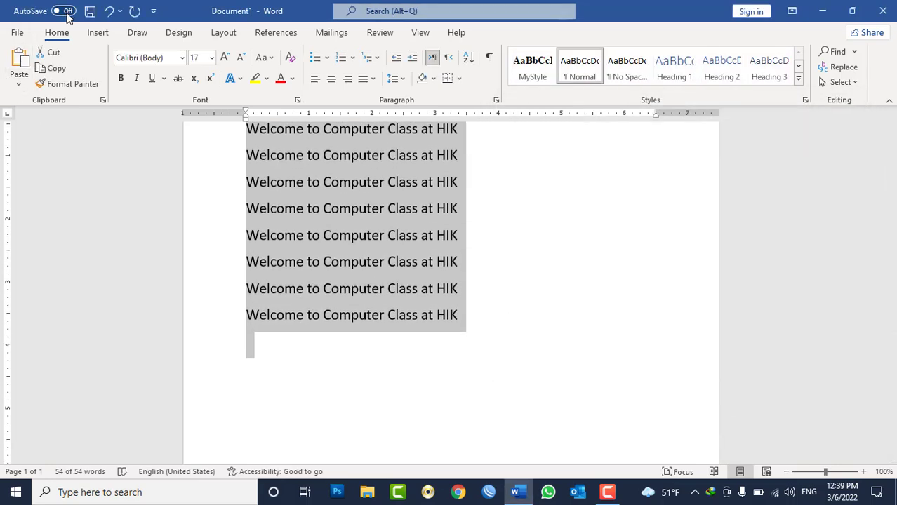
key("Delete")
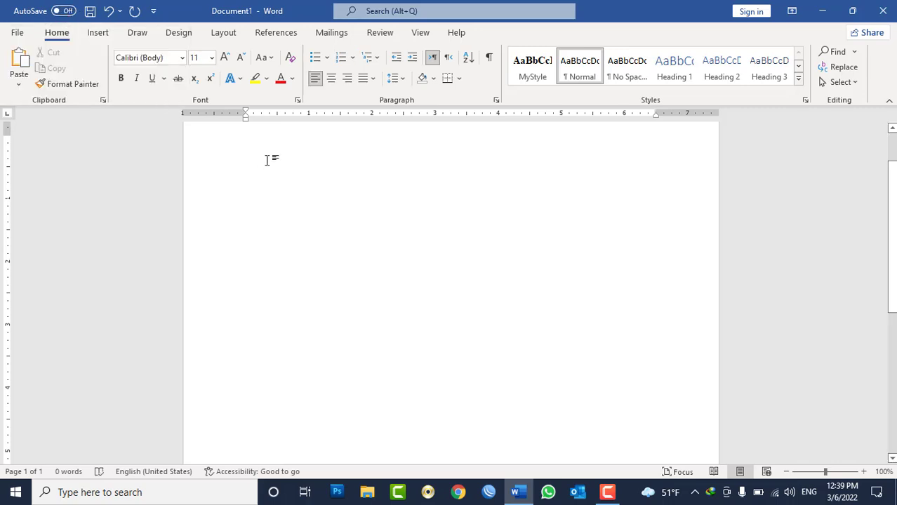
key("ctrl+]")
key("ctrl+]")
key("ctrl+]")
key("ctrl+]")
key("ctrl+]")
key("ctrl+]")
key("ctrl+a")
key("ctrl+]")
key("ctrl+]")
key("ctrl+]")
key("ctrl+]")
key("ctrl+]")
key("ctrl+]")
key("ctrl+]")
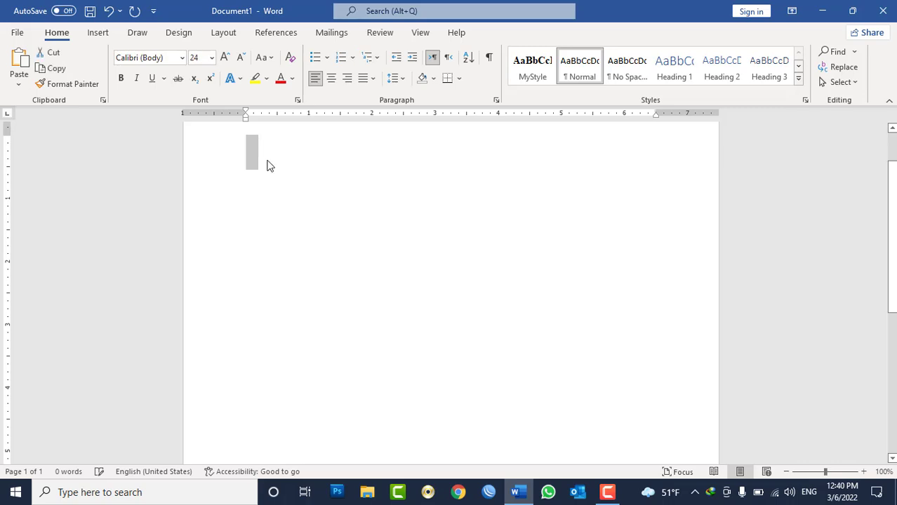
key("ctrl+]")
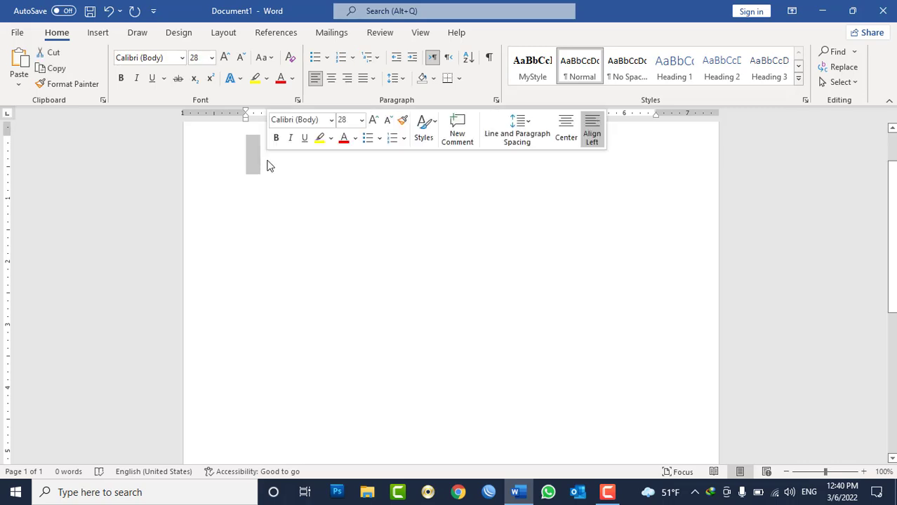
type("good")
key("Return")
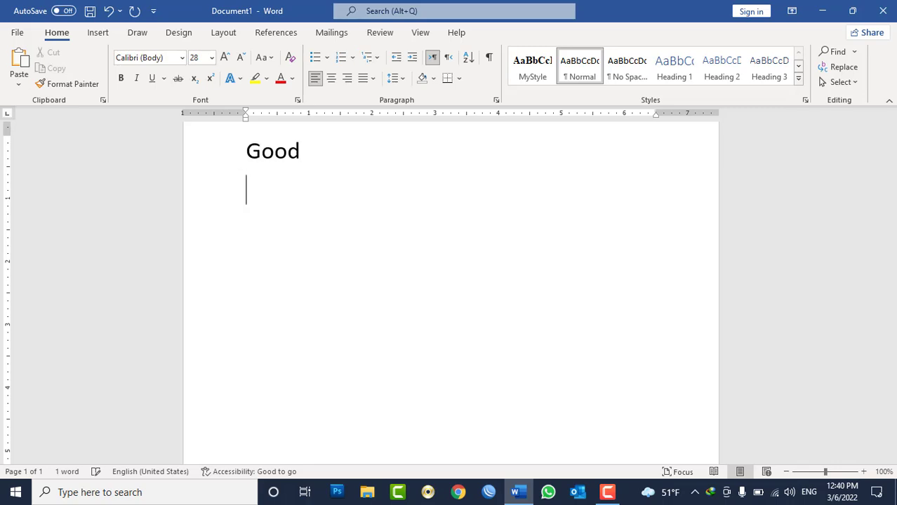
type("goooooood")
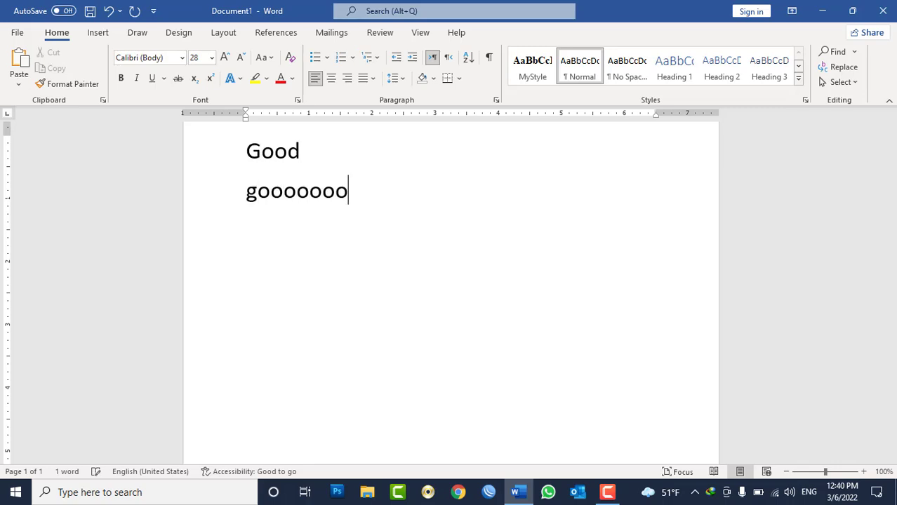
key("BackSpace")
key("BackSpace")
key("BackSpace")
key("BackSpace")
key("BackSpace")
key("BackSpace")
key("BackSpace")
key("BackSpace")
key("BackSpace")
key("BackSpace")
key("BackSpace")
key("BackSpace")
key("BackSpace")
key("BackSpace")
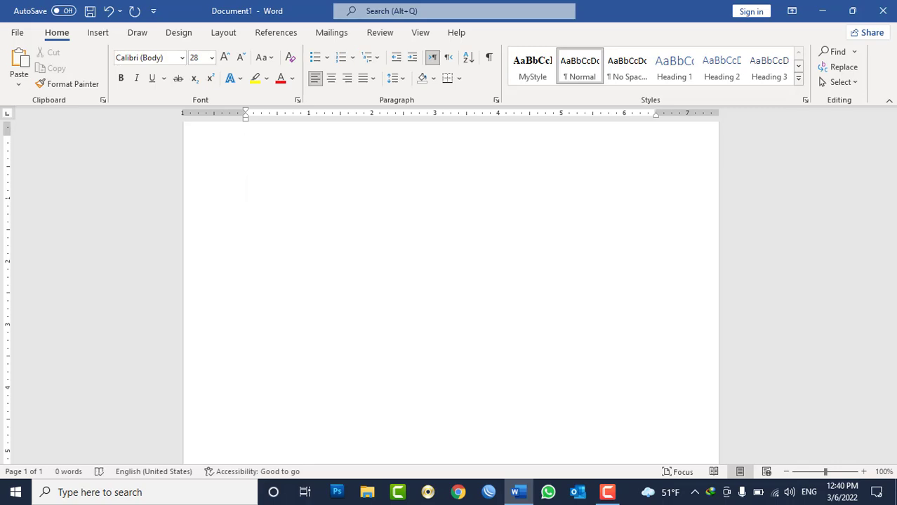
- Enter the sample words "Have", "Hav" and "Haav" on three separate lines
type("have")
key("Return")
type("h")
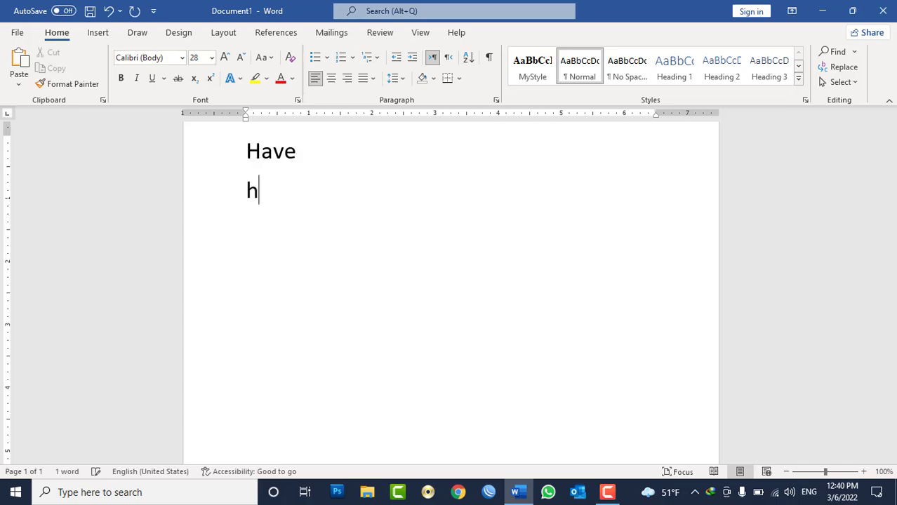
type("av")
key("Return")
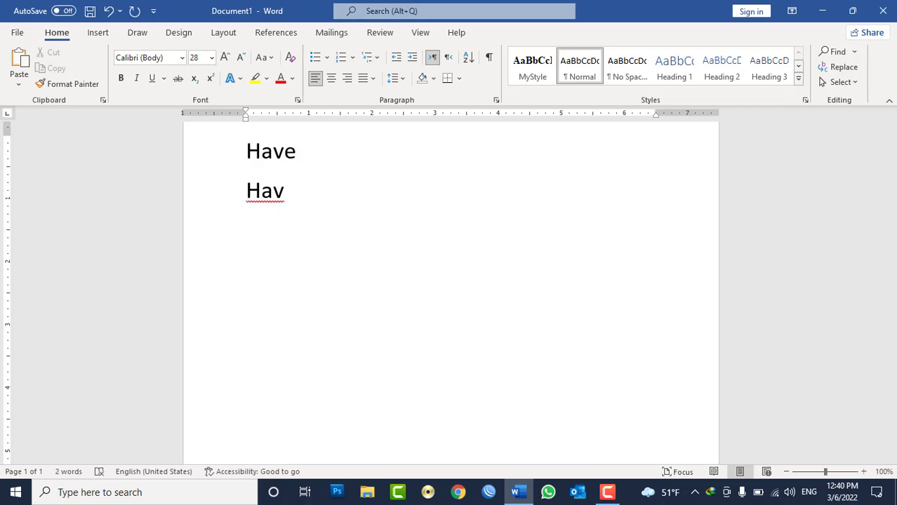
type("haav")
key("Return")
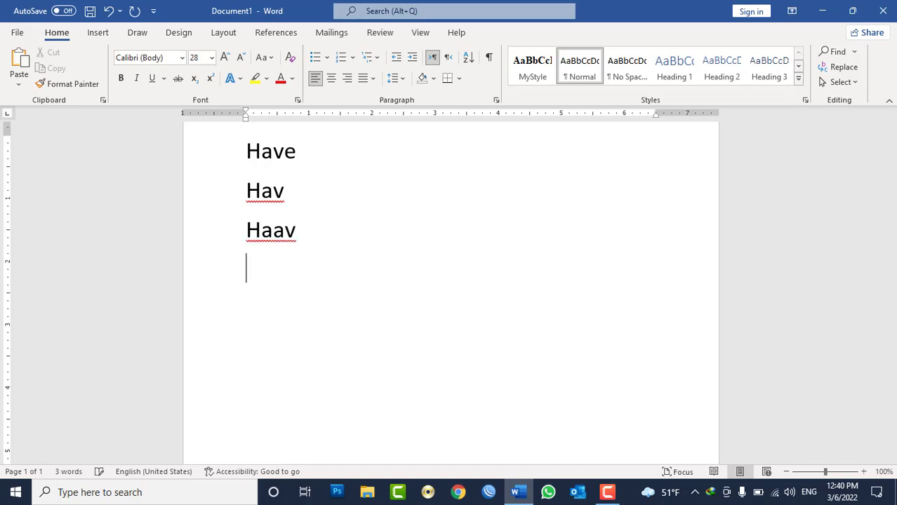
key("BackSpace")
- Search the document for "have" with Advanced Find, without extra options, and dismiss the search message
left_click(856, 52)
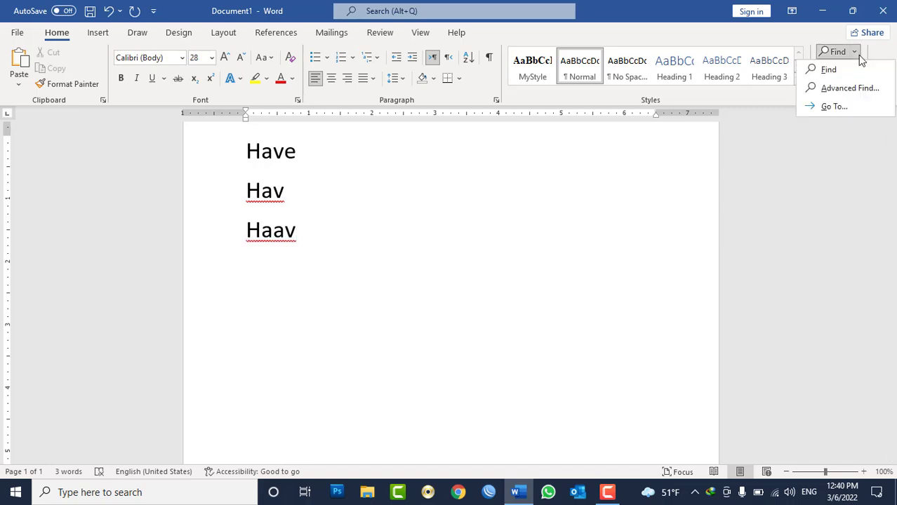
left_click(848, 88)
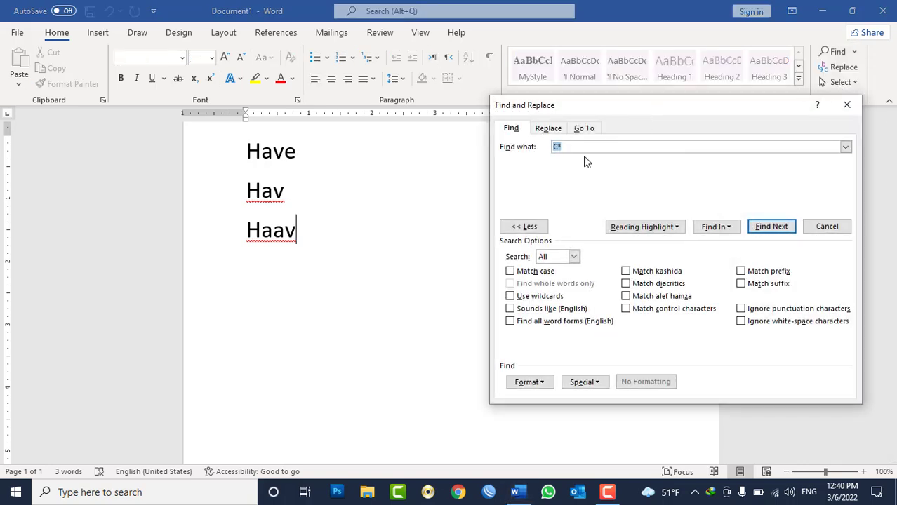
type("have")
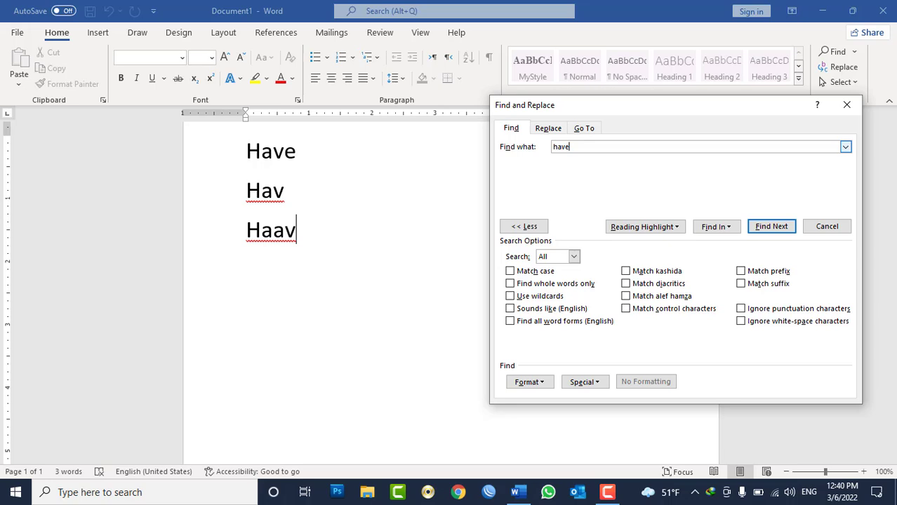
left_click(771, 227)
left_click(777, 231)
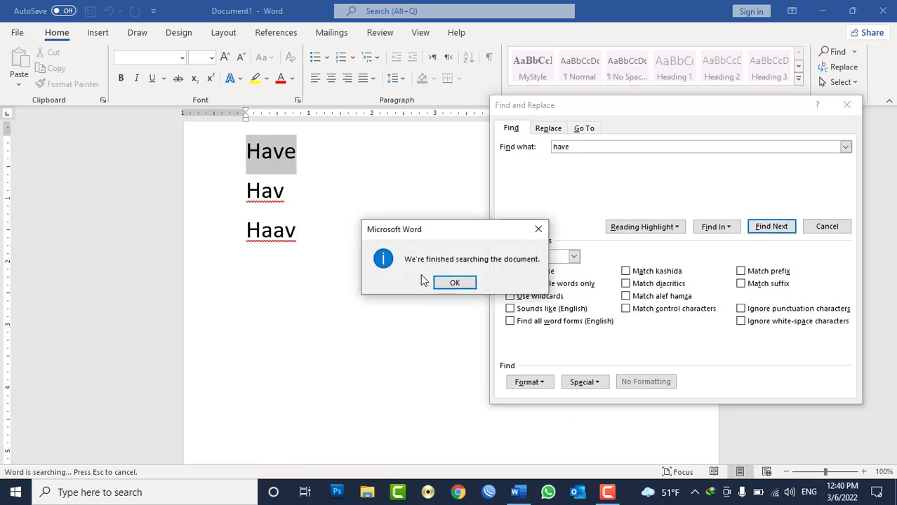
left_click(456, 282)
scroll(432, 244, "up", 4)
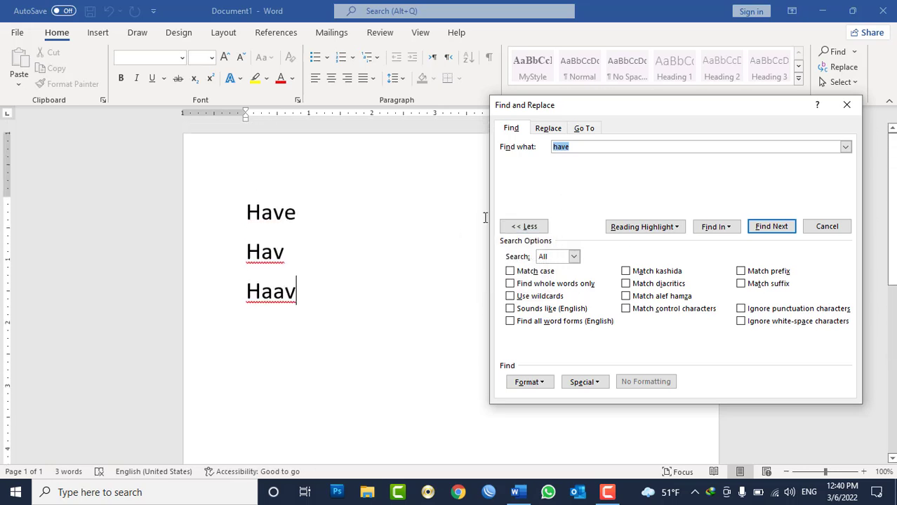
- Step through the matches of "have" with Sounds like (English) enabled, and turn that option off
left_click(582, 148)
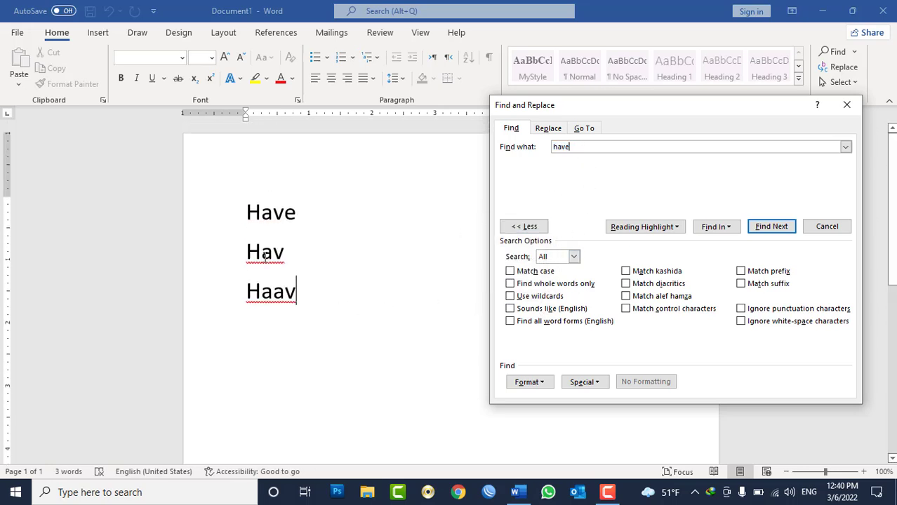
left_click(532, 308)
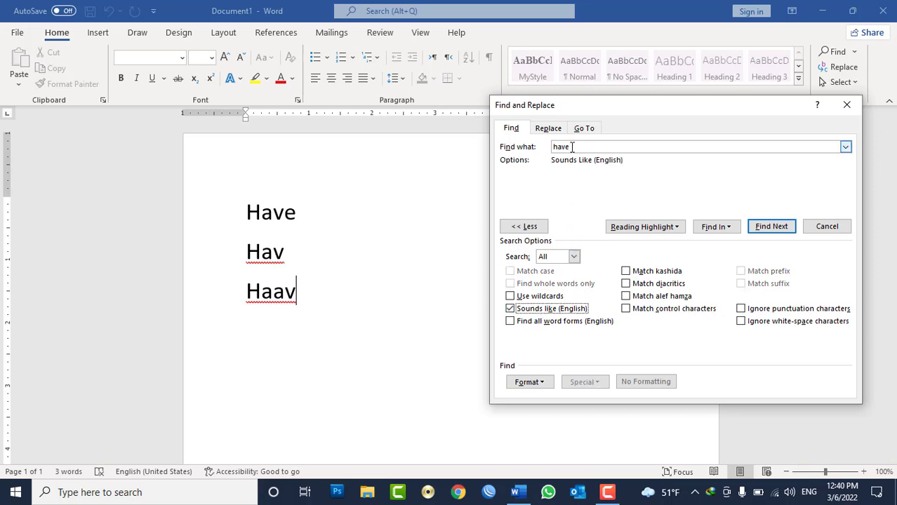
left_click(784, 231)
left_click(786, 232)
left_click(786, 231)
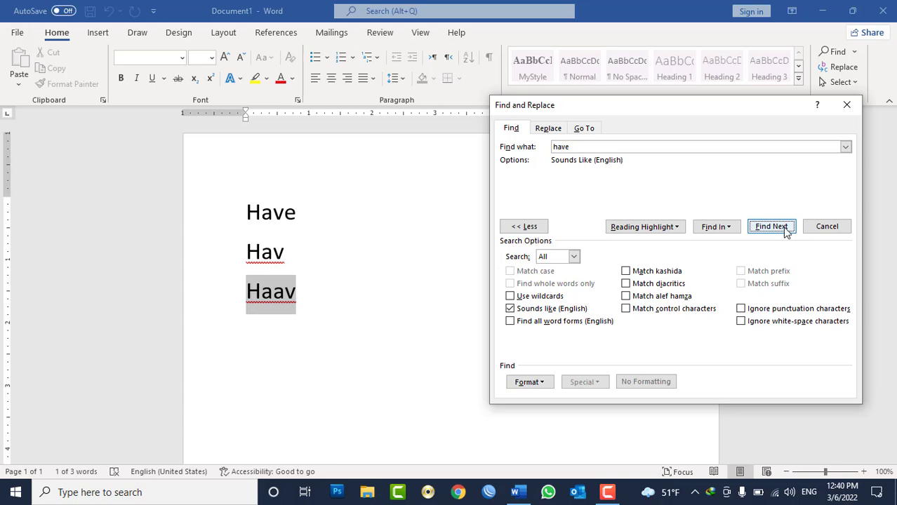
left_click(545, 309)
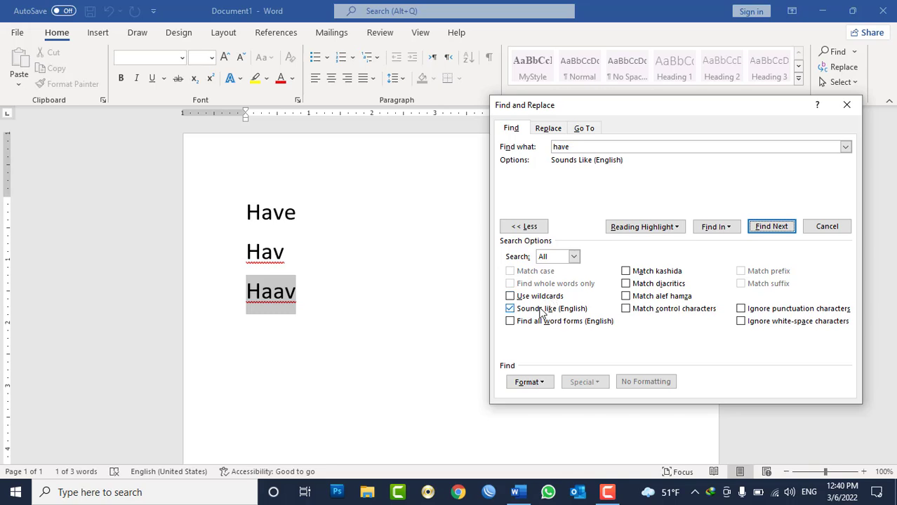
- Close the search dialog and delete the three sample words from the page
left_click(821, 224)
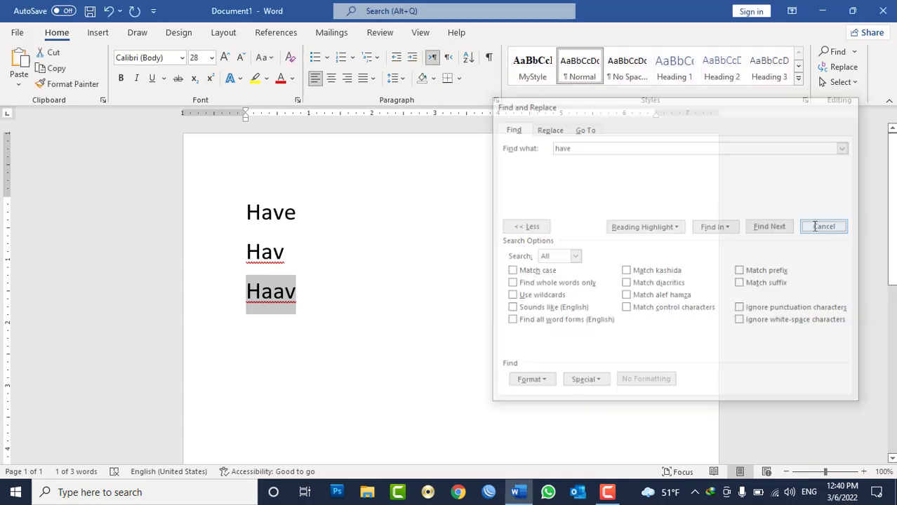
left_click_drag(355, 306, 157, 183)
key("Delete")
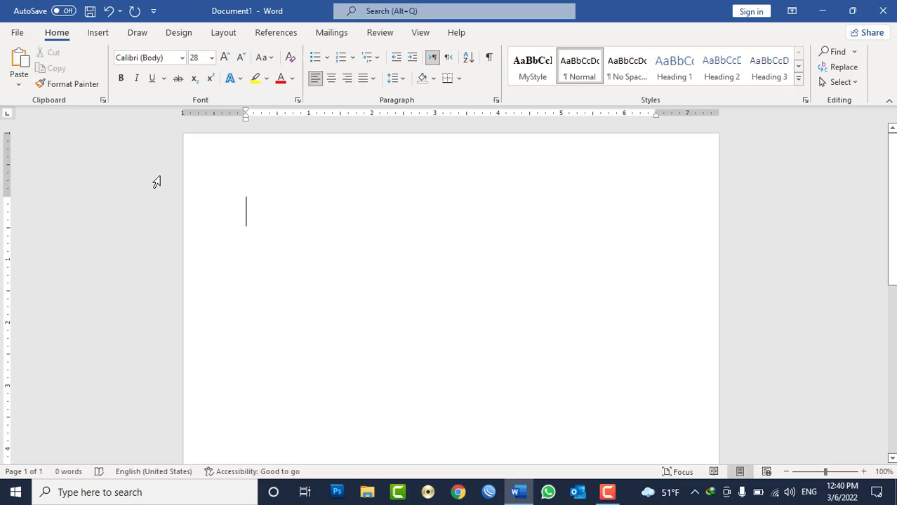
- Enter the sample words "Go", "Went" and "Gone" on three separate lines
type("go")
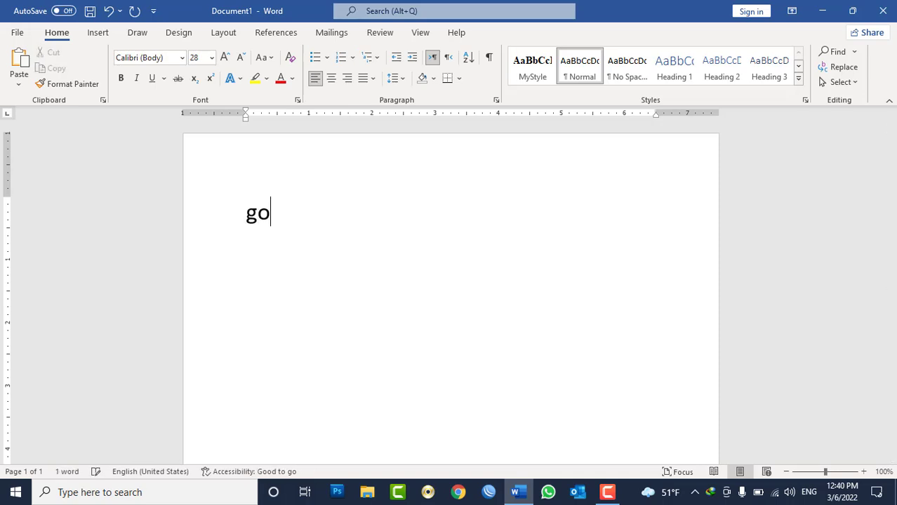
key("Return")
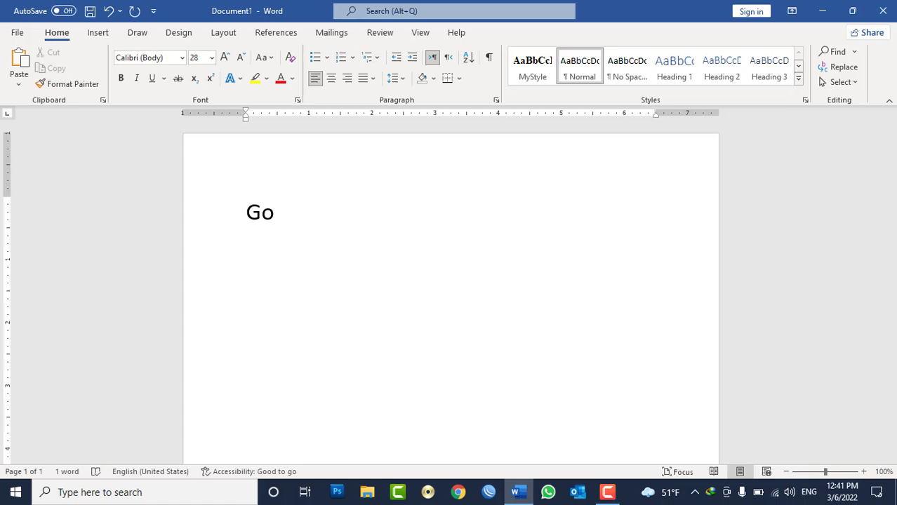
type("wnt")
key("Return")
key("BackSpace")
key("BackSpace")
key("BackSpace")
type("en")
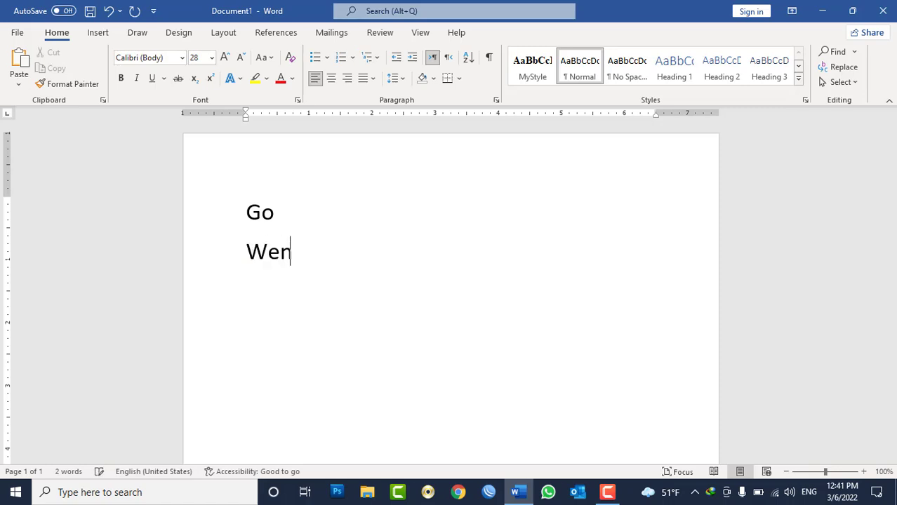
type("t")
key("Return")
type("gone")
key("Return")
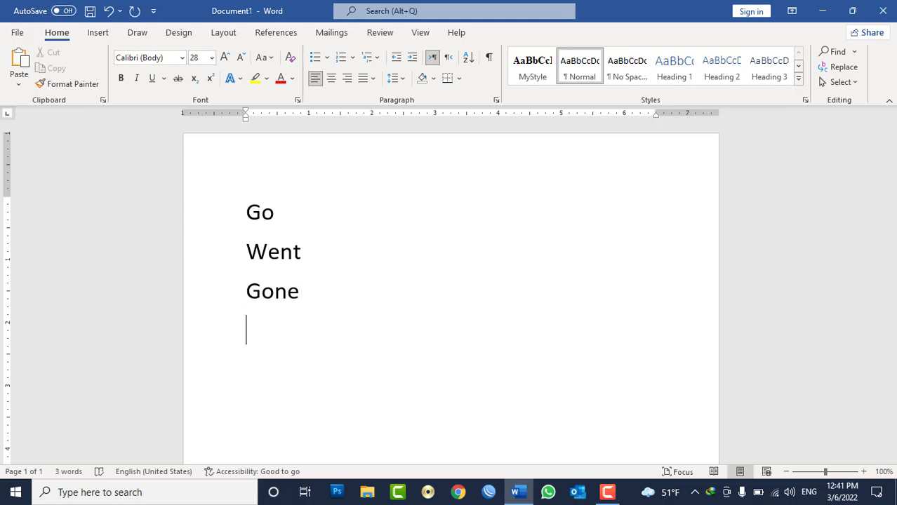
- Set up an Advanced Find for "go" with Find all word forms (English) instead of Sounds like (English)
left_click(854, 52)
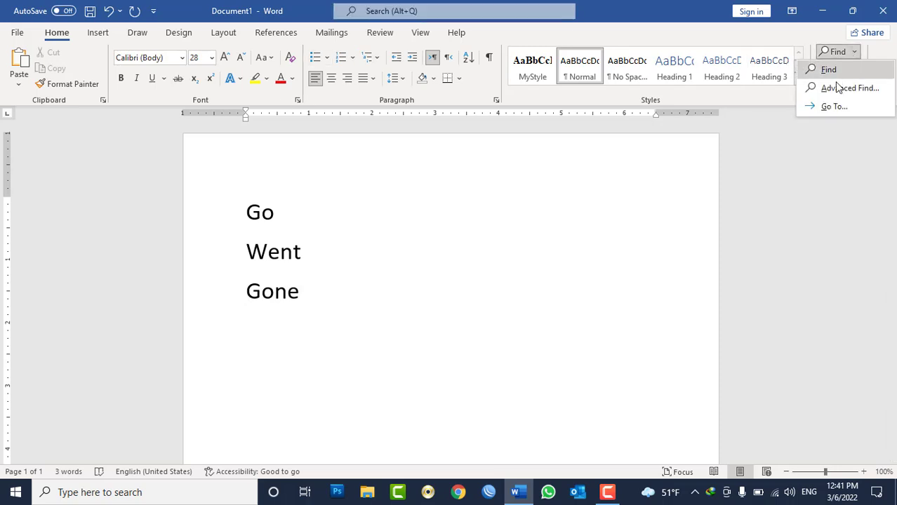
left_click(837, 87)
type("go")
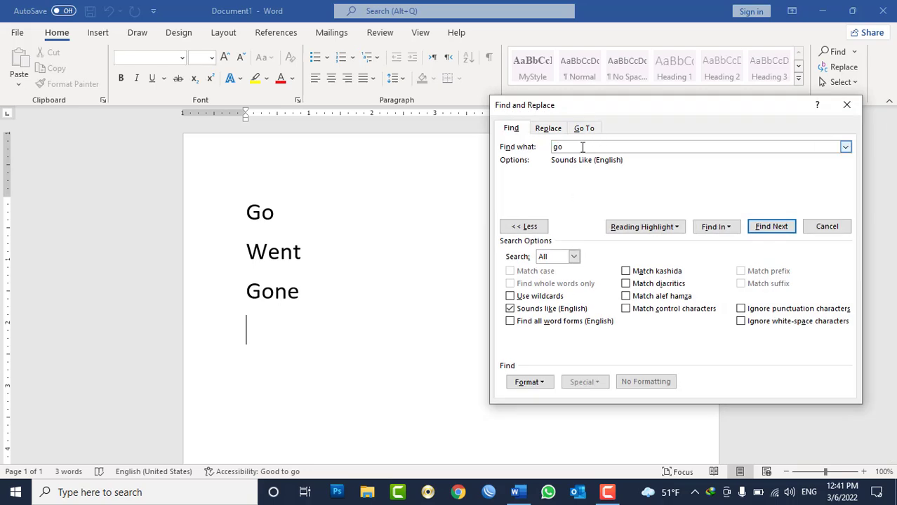
left_click(527, 309)
left_click(531, 324)
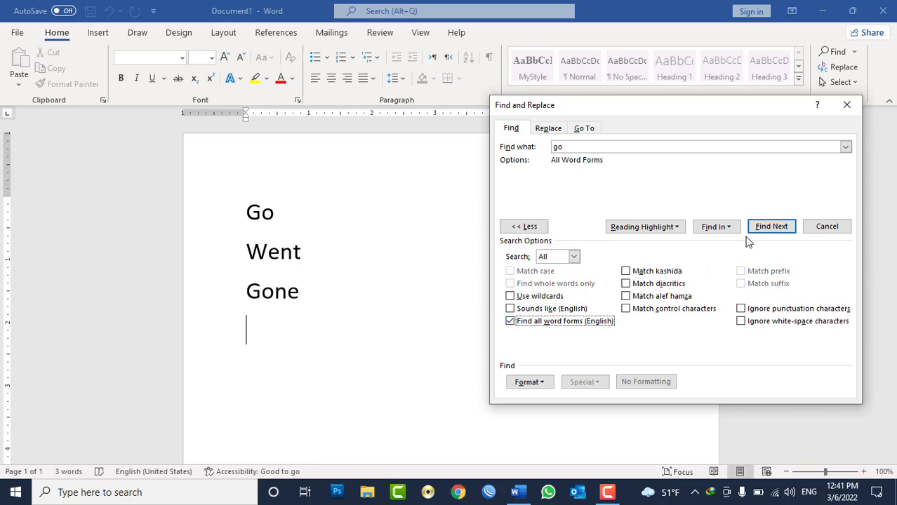
- Step through the word forms of "go" in the document and turn off Find all word forms (English)
left_click(770, 227)
left_click(770, 228)
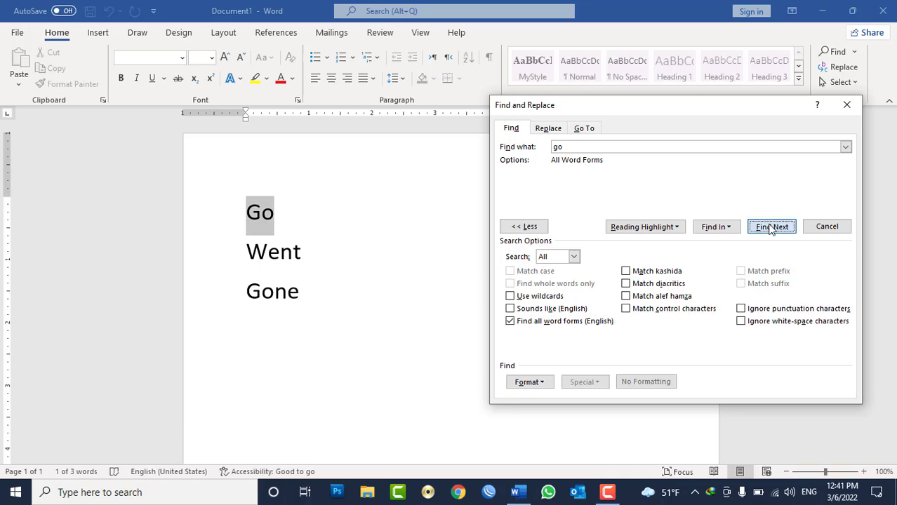
left_click(771, 227)
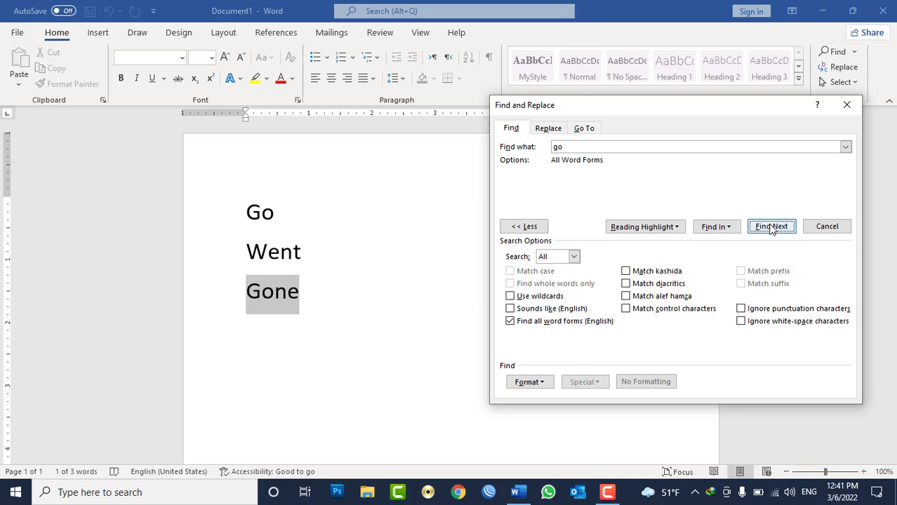
left_click(566, 323)
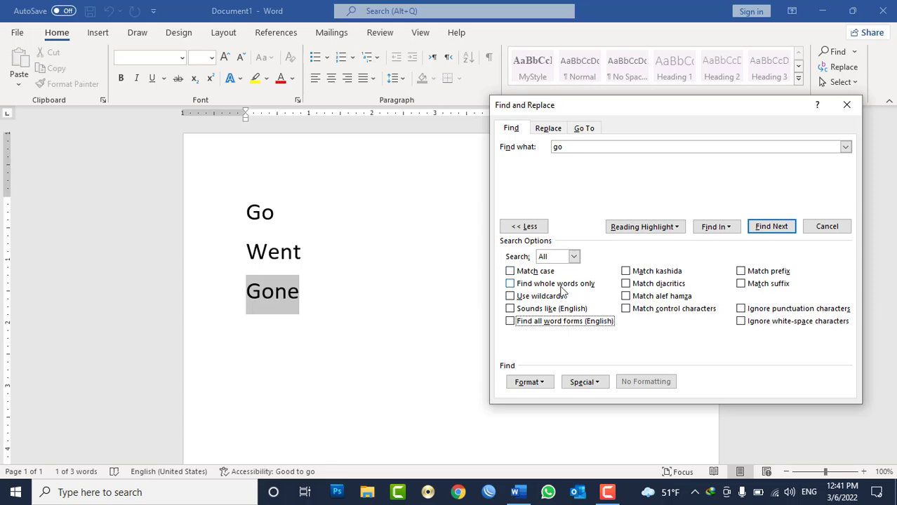
- Close the search dialog and clear all text from the page
left_click(827, 226)
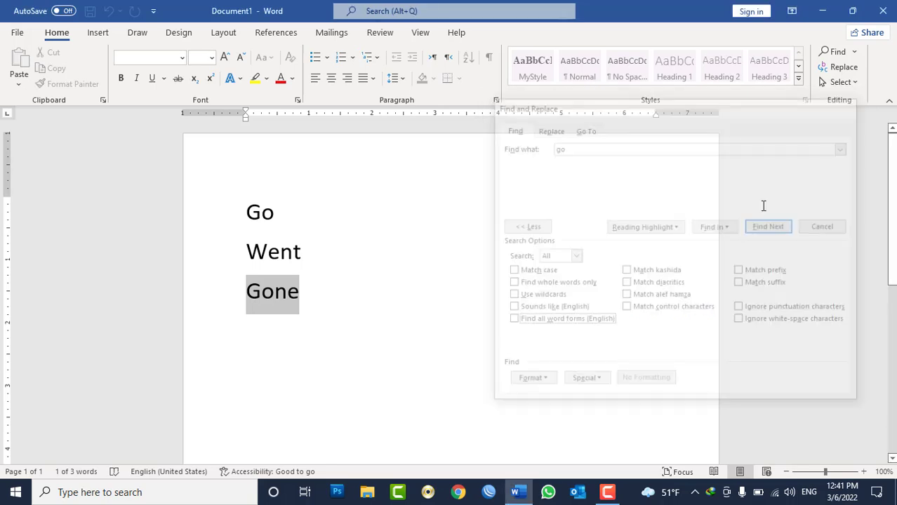
key("ctrl+a")
type("=rand")
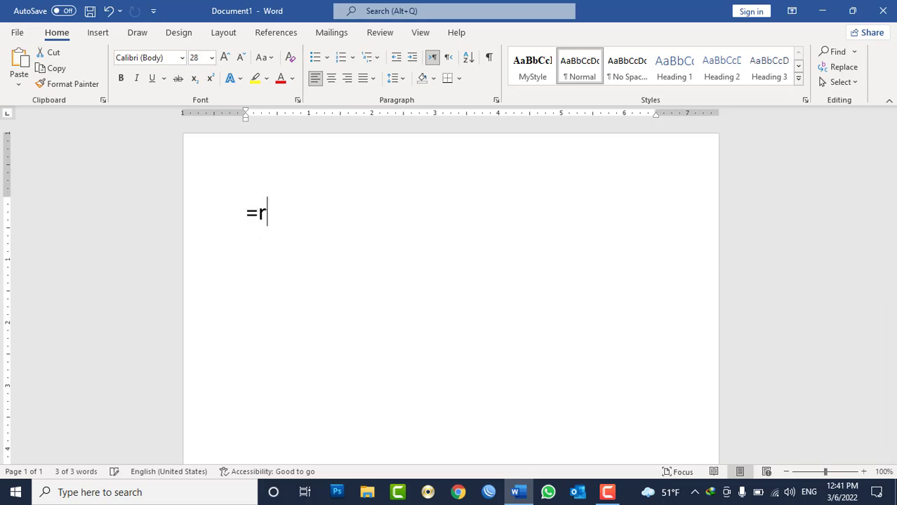
key("BackSpace")
key("BackSpace")
key("BackSpace")
key("BackSpace")
key("BackSpace")
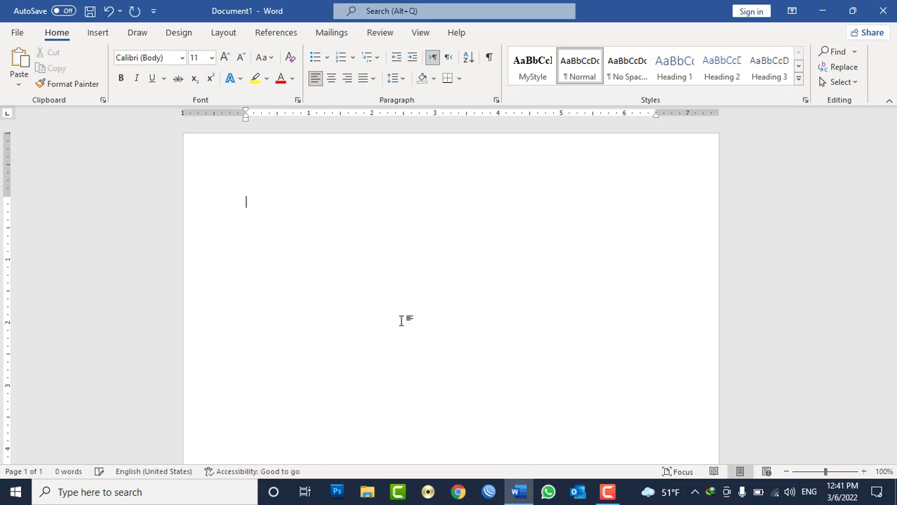
- Generate the built-in sample paragraphs on the blank page with =rand()
type("=rand")
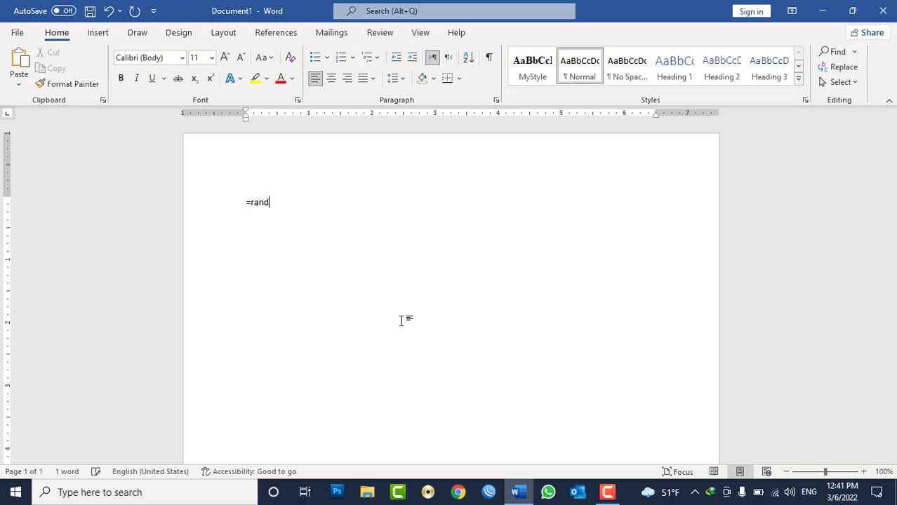
type("*(")
key("Return")
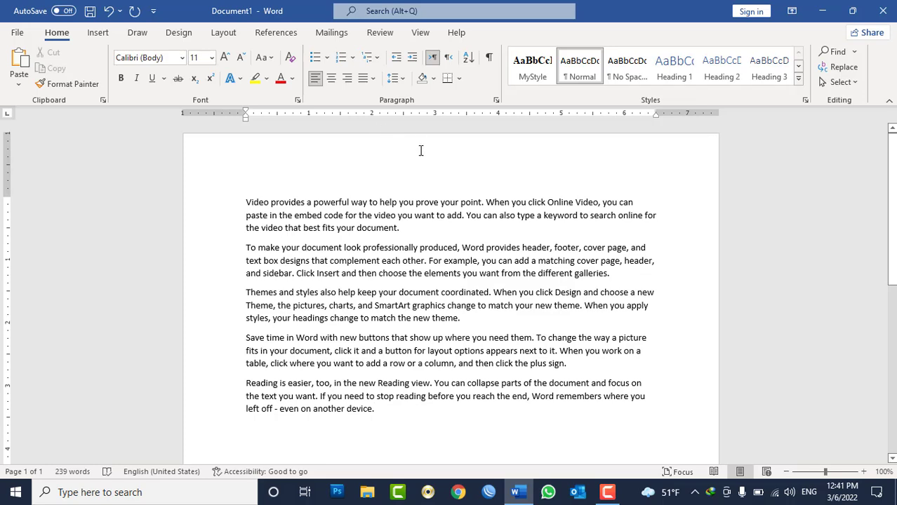
- Make the word "video" in the first paragraph's second line bold and set its font size to 12
double_click(385, 215)
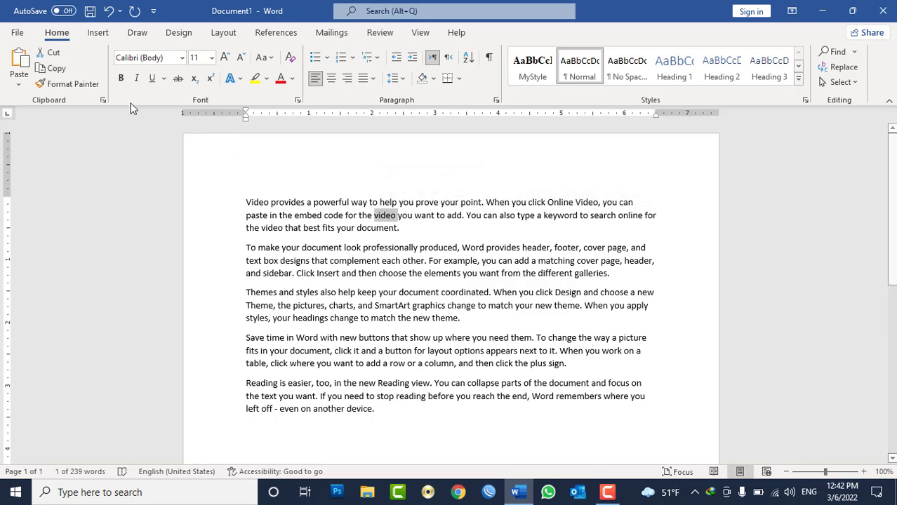
left_click(120, 78)
left_click(225, 58)
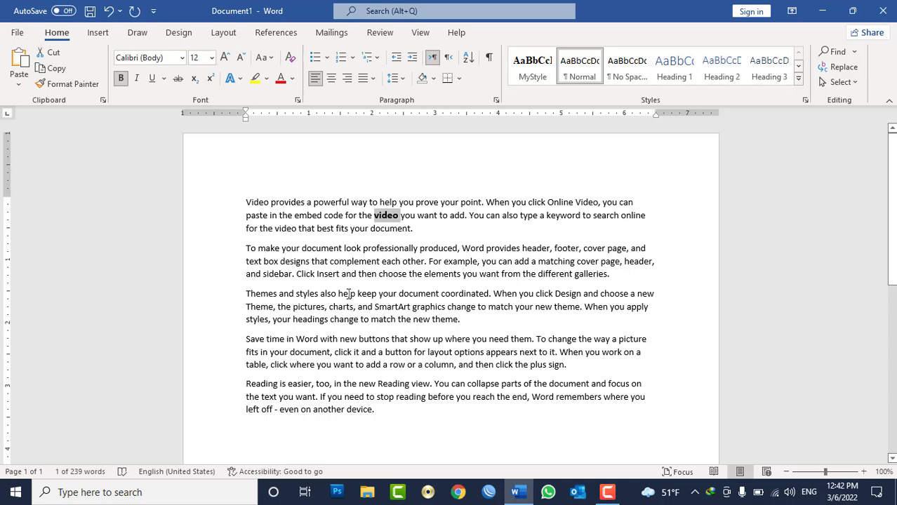
double_click(257, 203)
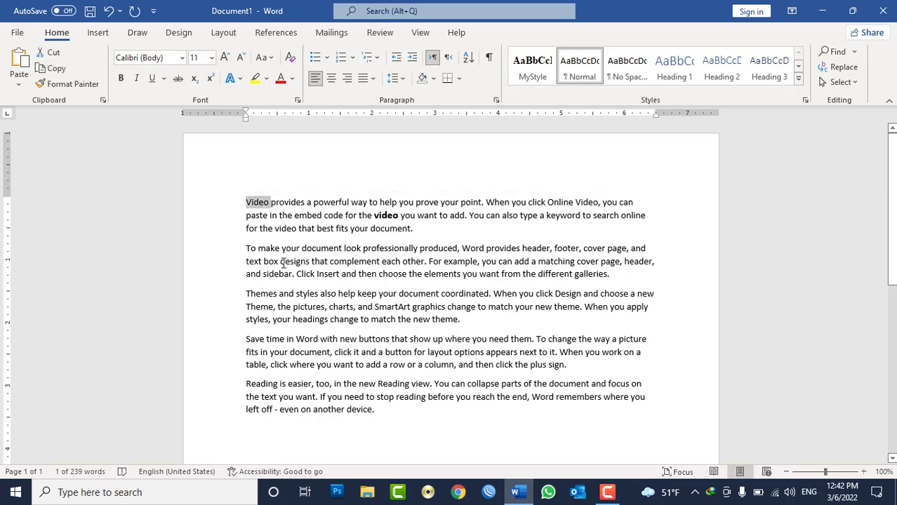
double_click(591, 202)
- Delete every paragraph except the first and paste four copies of that paragraph below it
left_click_drag(399, 435, 212, 245)
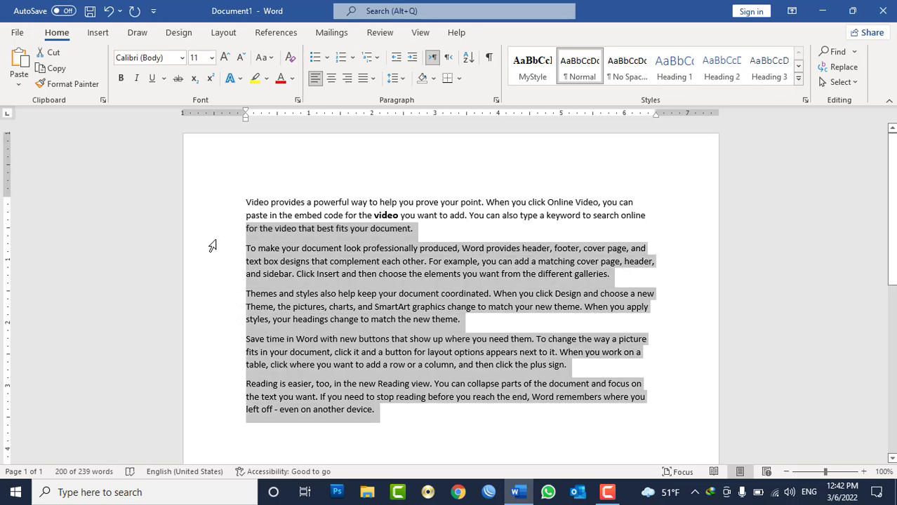
key("Delete")
left_click_drag(418, 229, 225, 195)
key("ctrl+c")
left_click(314, 249)
key("ctrl+v")
key("ctrl+v")
key("ctrl+v")
key("ctrl+v")
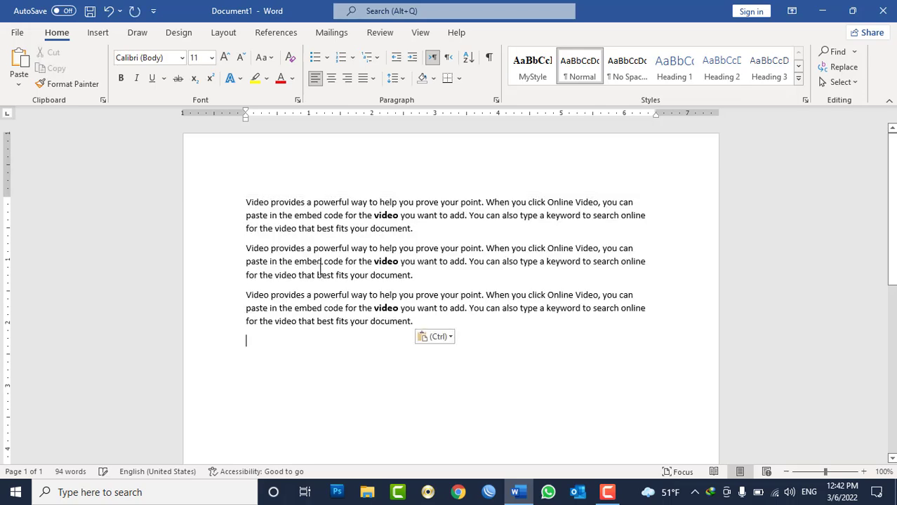
key("Return")
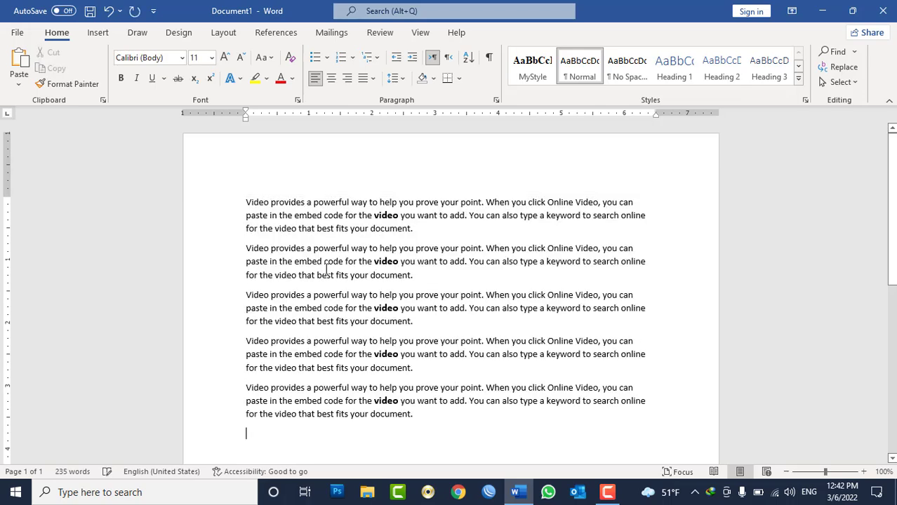
left_click(449, 233)
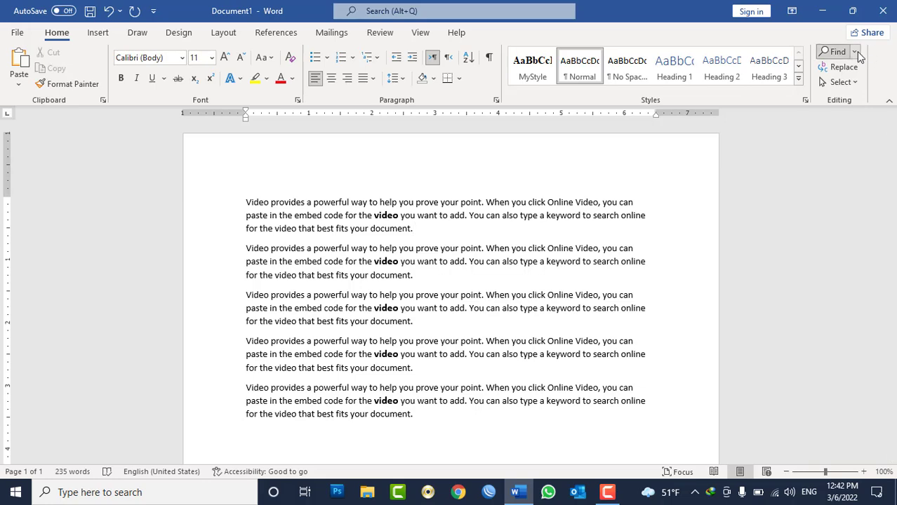
- Search for "video" in Advanced Find with Find all word forms (English) turned off, and step through the matches
left_click(854, 51)
left_click(828, 90)
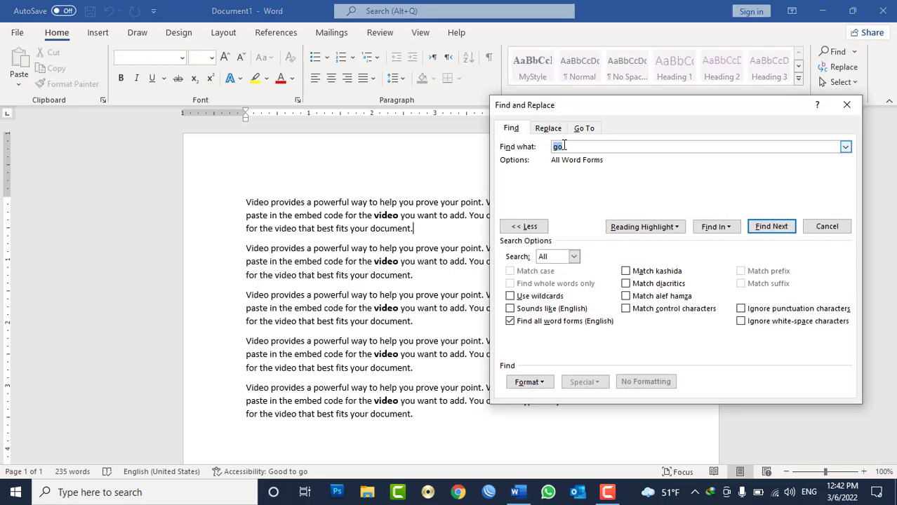
left_click(589, 322)
left_click(766, 228)
left_click(766, 228)
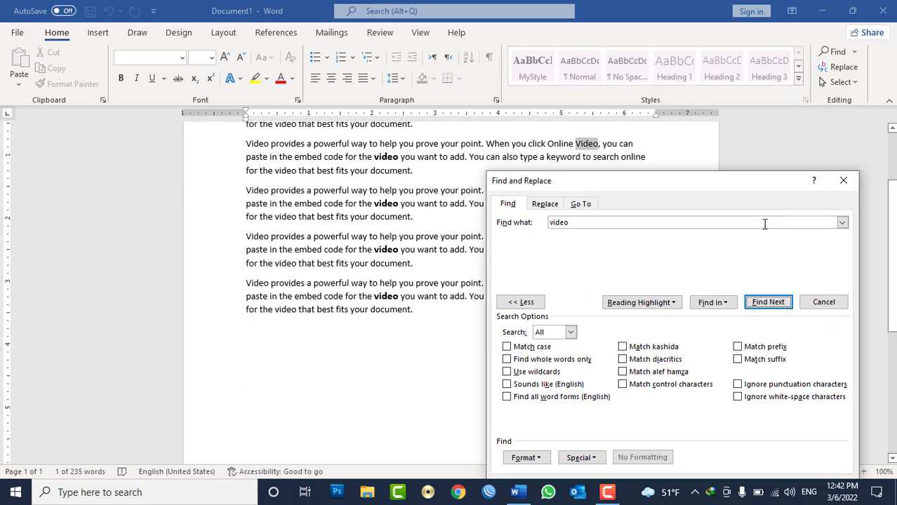
left_click(767, 304)
left_click(769, 308)
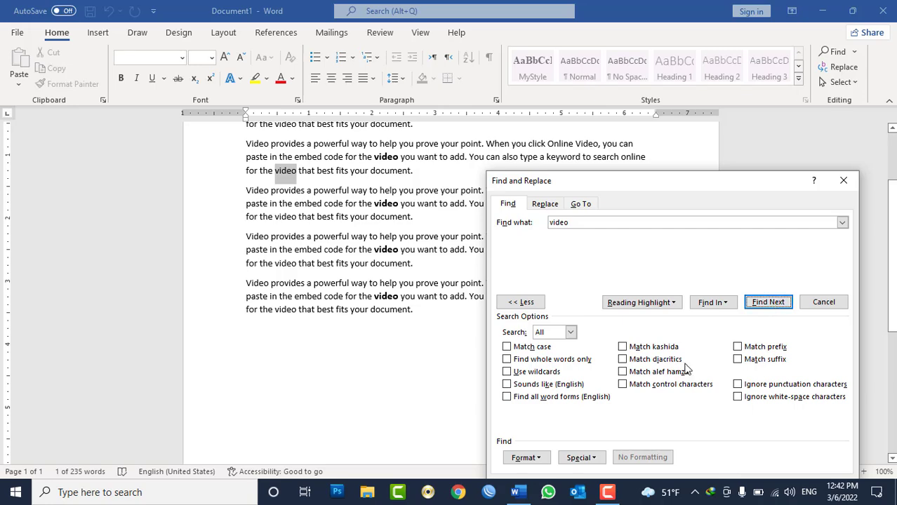
- Restrict the "video" search to text formatted in Bold font style at size 12
left_click(537, 462)
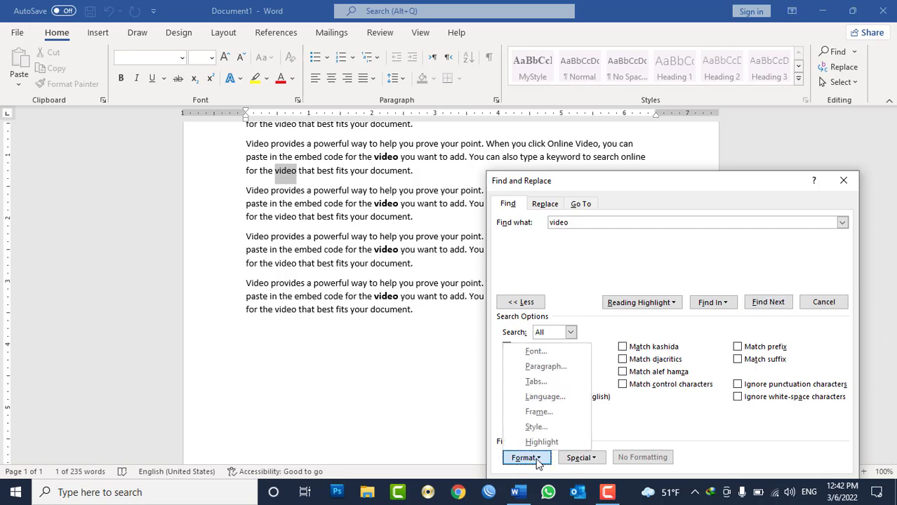
left_click(537, 351)
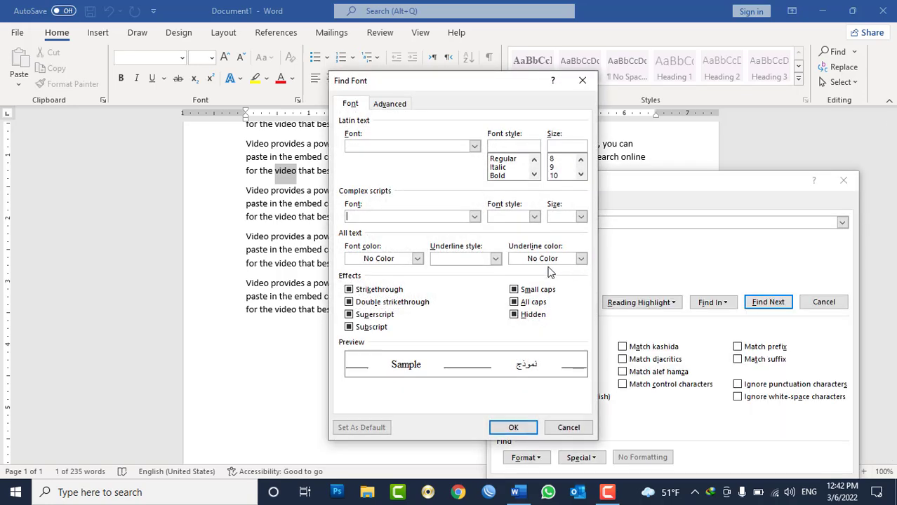
left_click(475, 218)
left_click(474, 218)
left_click(514, 177)
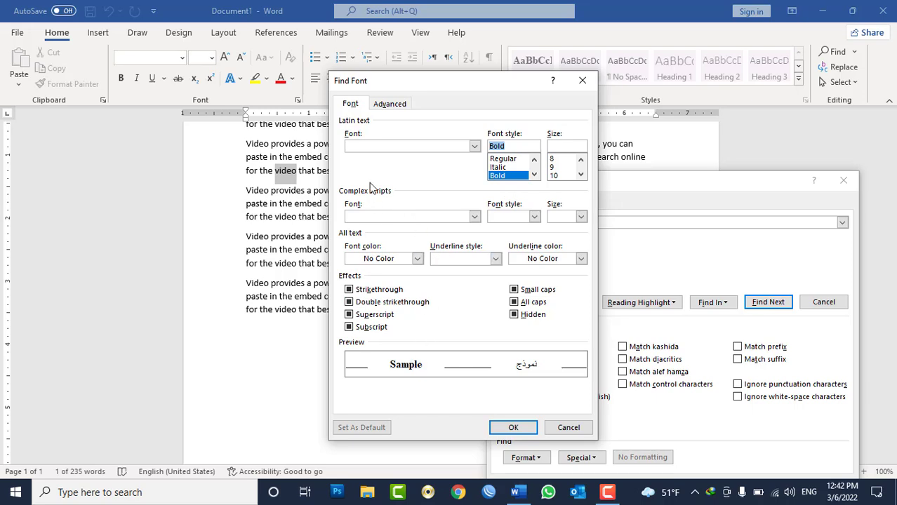
left_click(581, 174)
left_click(581, 174)
left_click(564, 176)
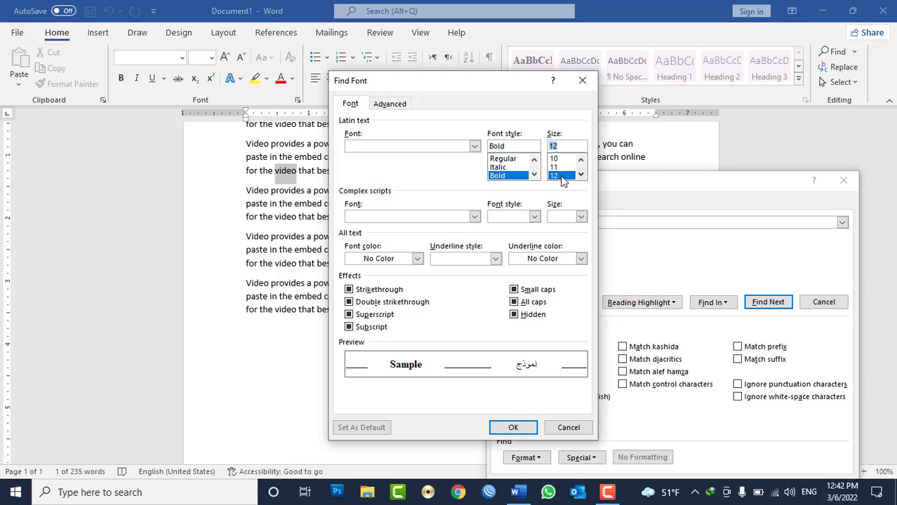
left_click(513, 428)
- Step through the occurrences of "video" that match the 12 pt bold format
left_click_drag(635, 181, 648, 101)
left_click(778, 225)
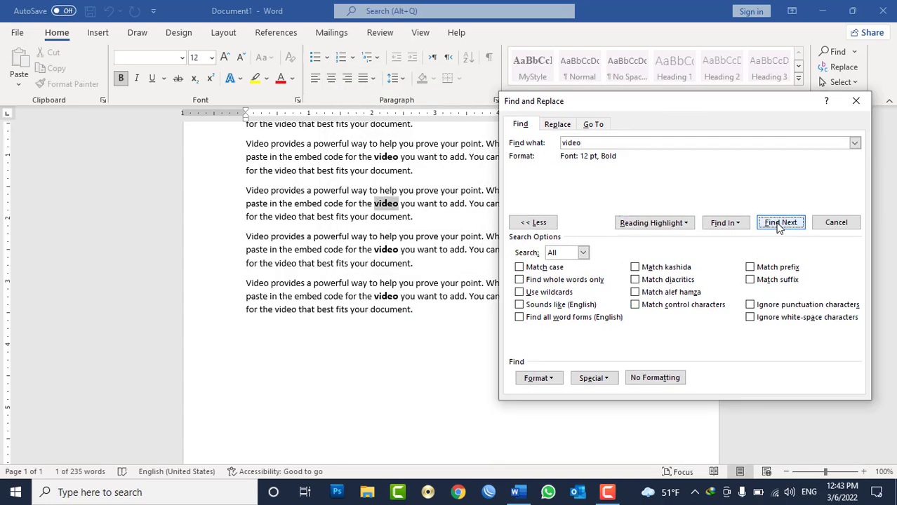
left_click(779, 226)
left_click(779, 226)
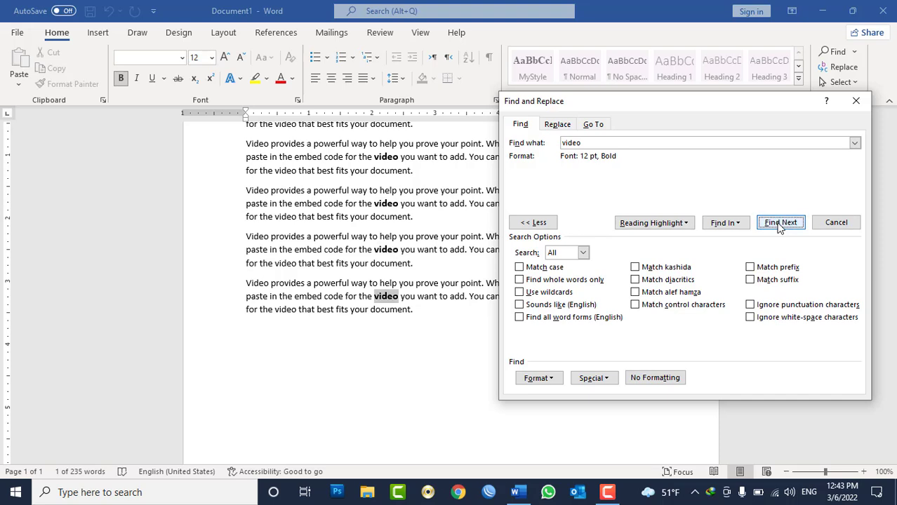
- Append the Paragraph Mark special character to "video" and search the document for "video^p" in 12 pt bold
left_click(533, 380)
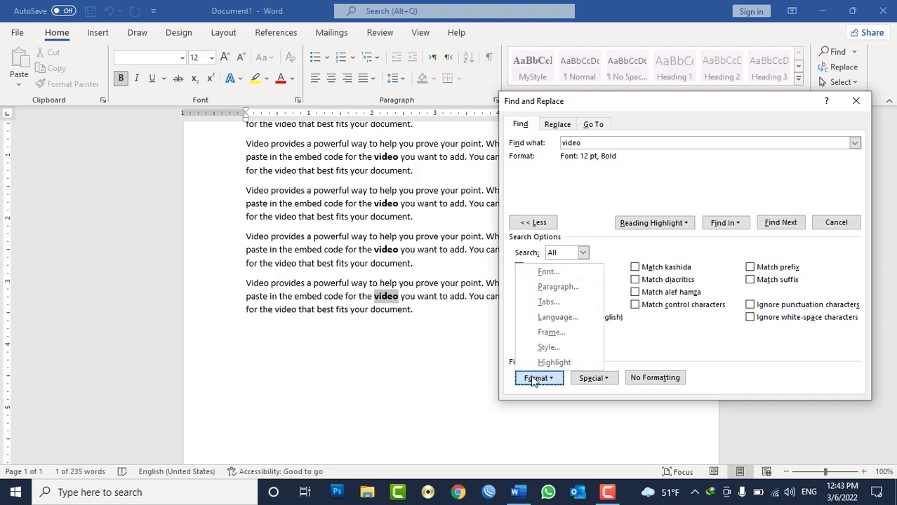
left_click(600, 381)
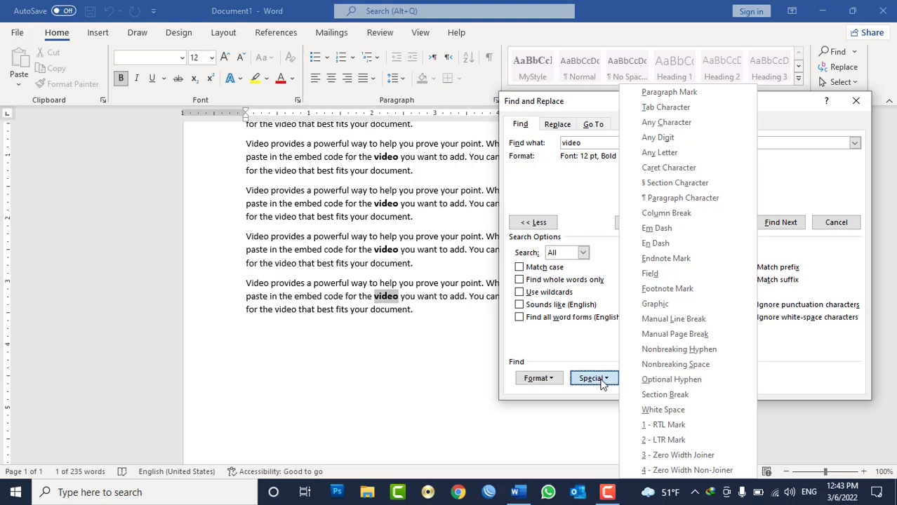
left_click(669, 93)
left_click_drag(683, 103, 702, 96)
left_click(801, 215)
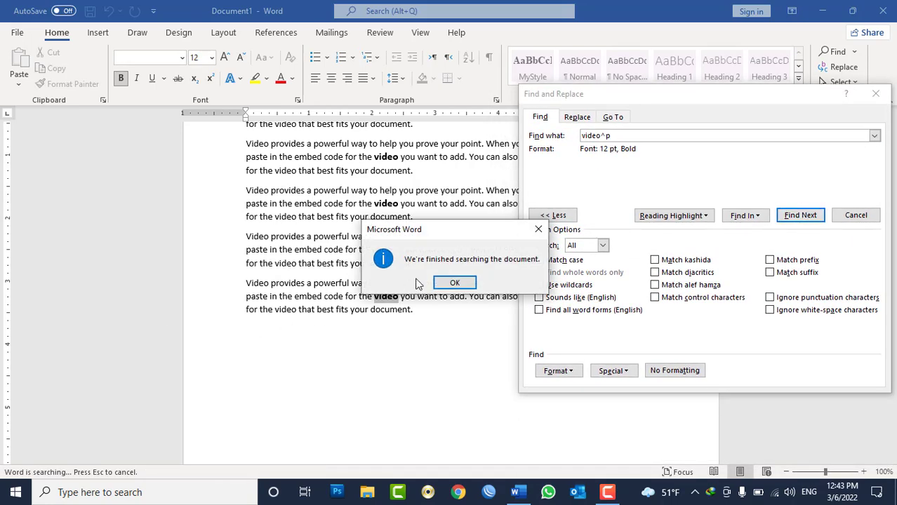
left_click(438, 284)
left_click(800, 215)
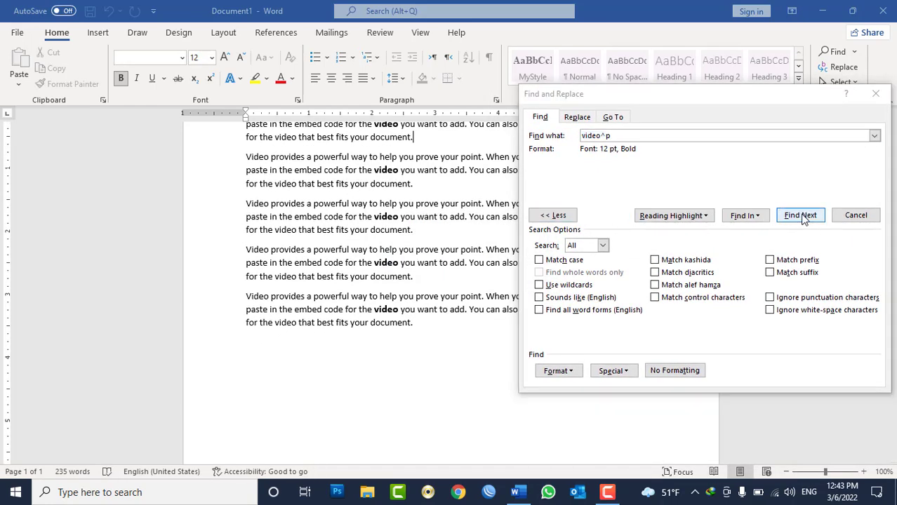
left_click(455, 282)
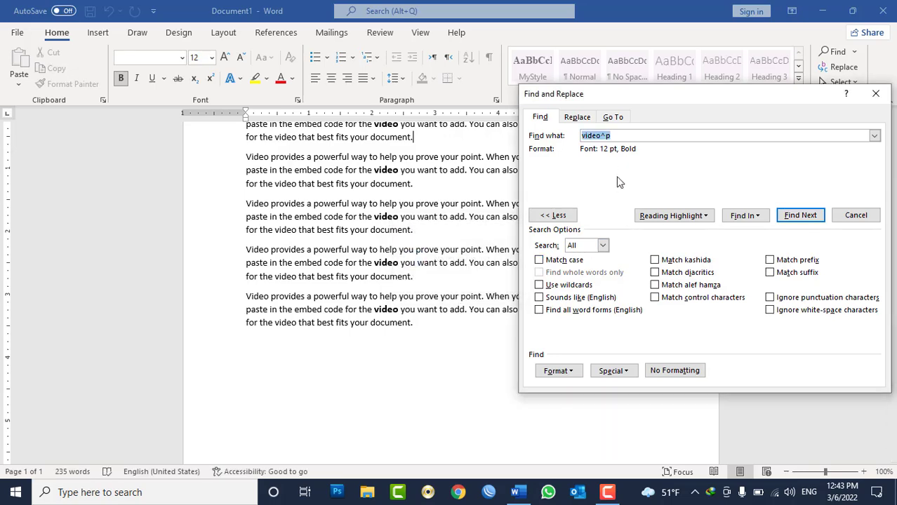
- Replace the search text with only the Paragraph Mark character ^p, search the document, and close the search dialog
key("BackSpace")
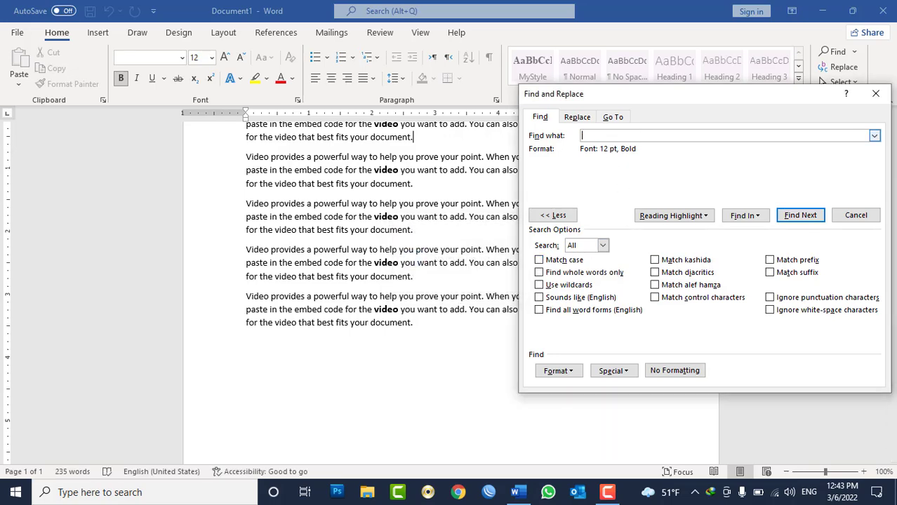
left_click(614, 370)
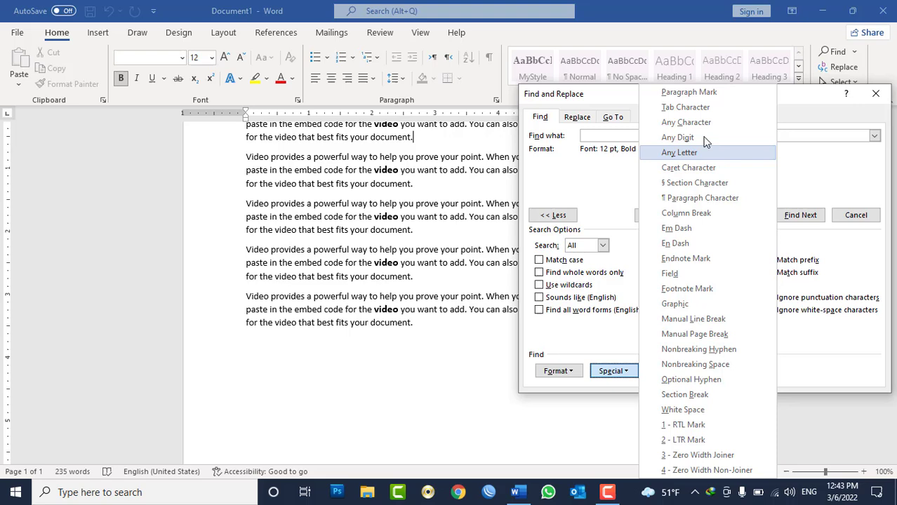
left_click(706, 92)
left_click(807, 220)
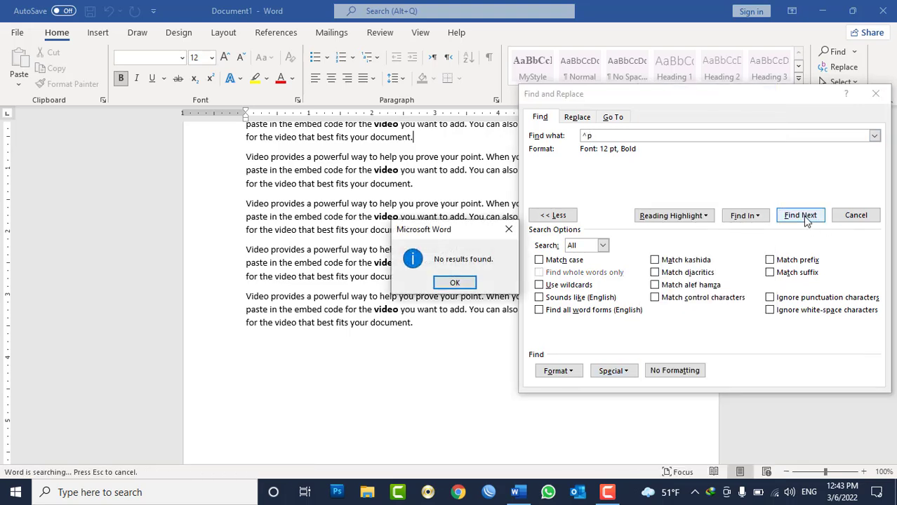
left_click(464, 282)
left_click(817, 217)
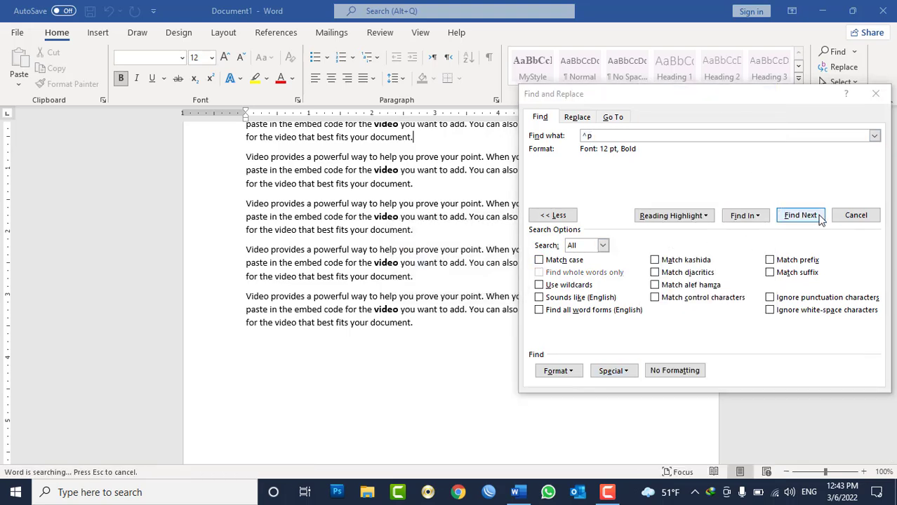
key("Return")
left_click(843, 220)
- Replace all document text with fresh sample paragraphs from =rand() and show the formatting marks
scroll(477, 348, "up", 2)
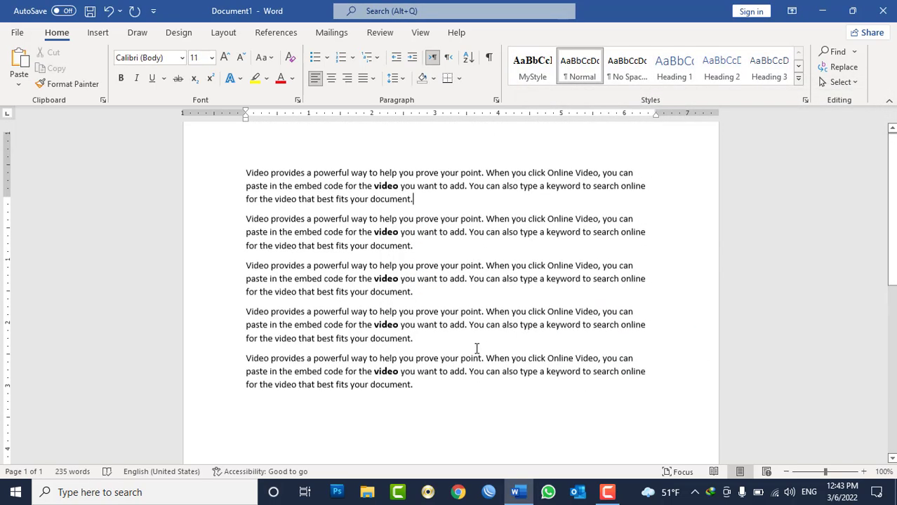
key("ctrl+a")
type("=rand()")
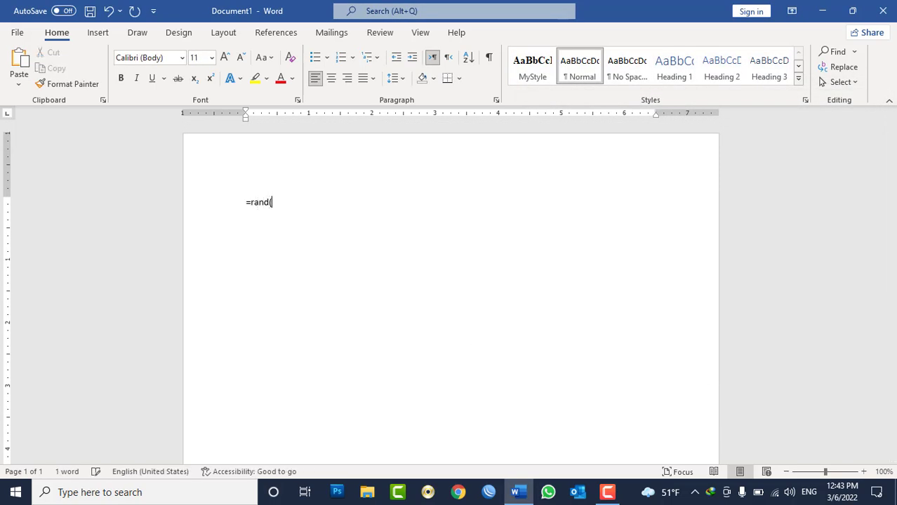
key("Return")
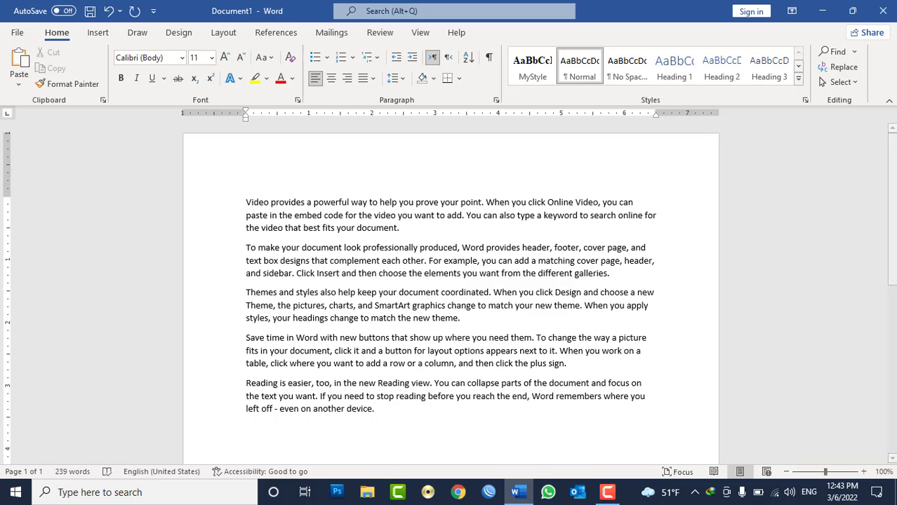
left_click(490, 59)
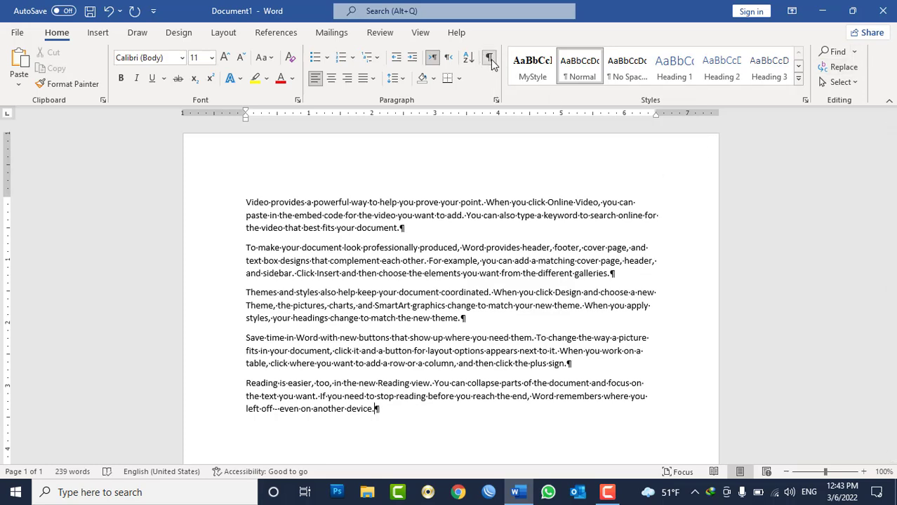
- Open Advanced Find and replace the search text with the Paragraph Mark special character ^p
left_click(856, 53)
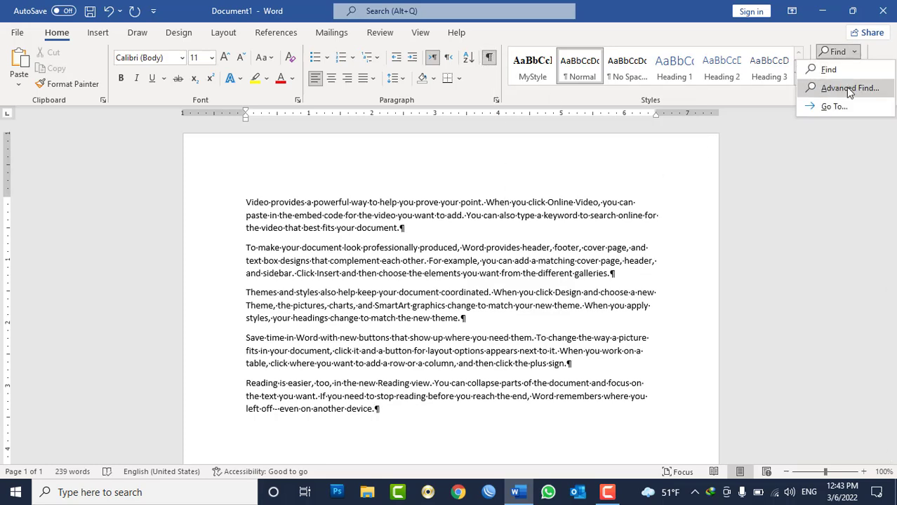
left_click(858, 86)
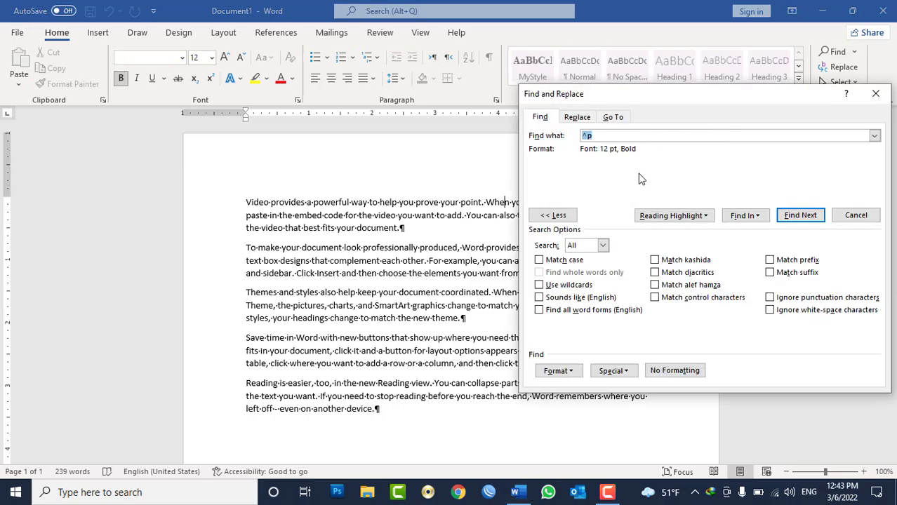
key("Delete")
left_click(558, 371)
left_click(610, 371)
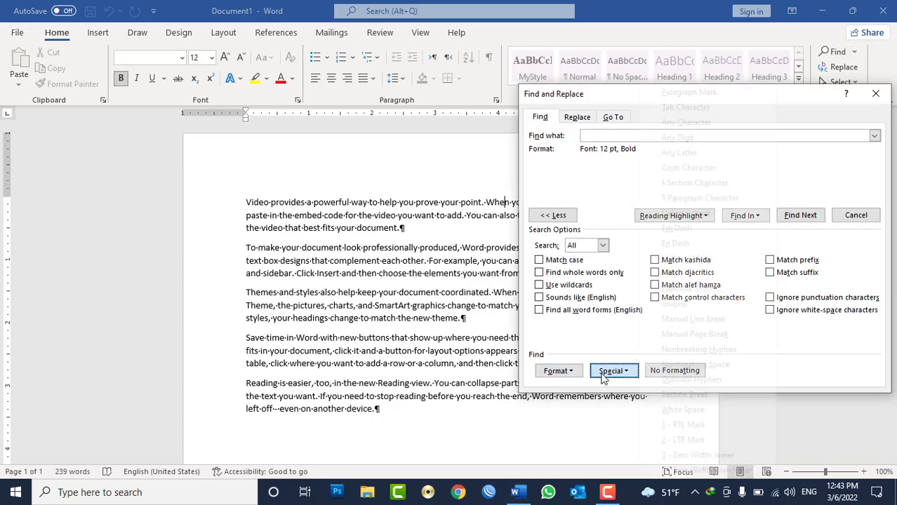
left_click(610, 371)
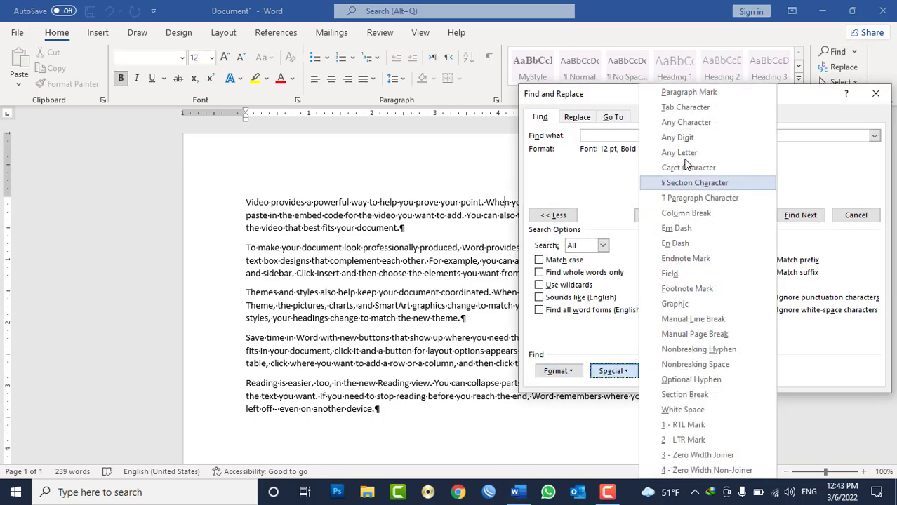
left_click(689, 92)
- Search the document twice for ^p in 12 pt bold and close the search dialog
left_click(800, 214)
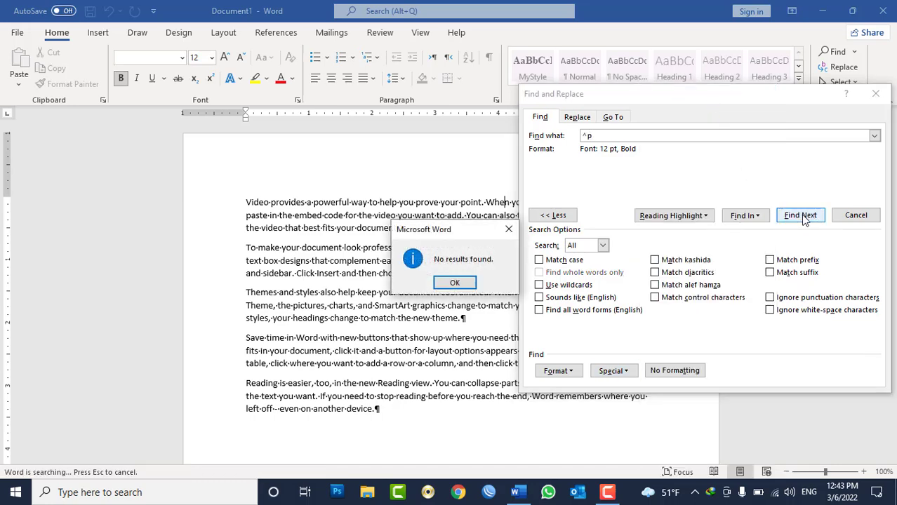
left_click(453, 282)
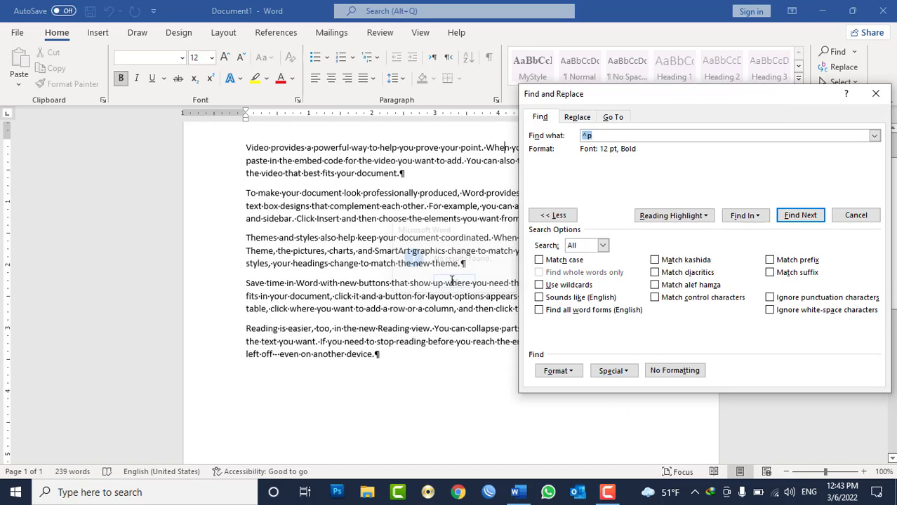
left_click(800, 214)
left_click(453, 282)
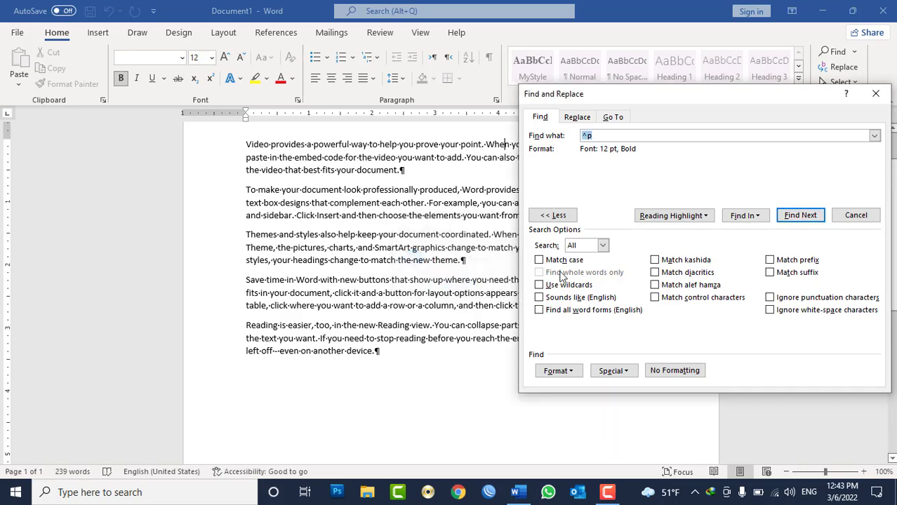
left_click(608, 377)
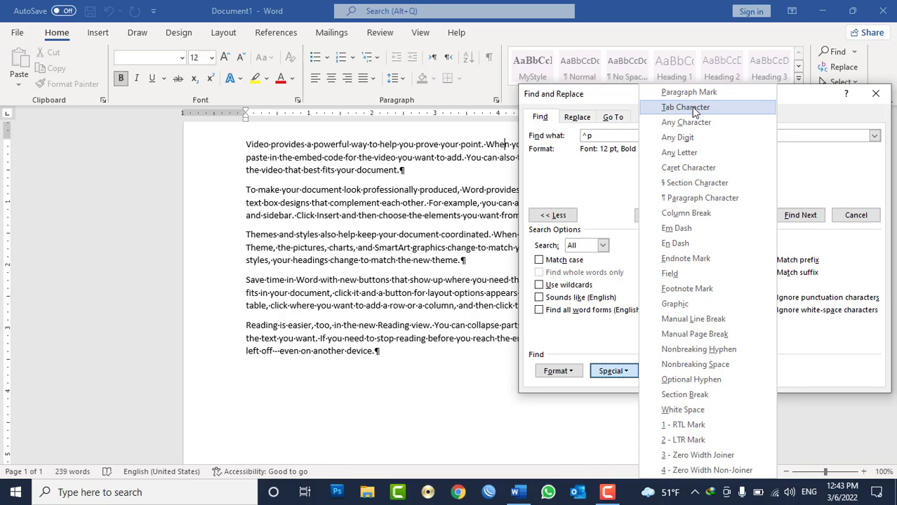
left_click(855, 215)
left_click(856, 215)
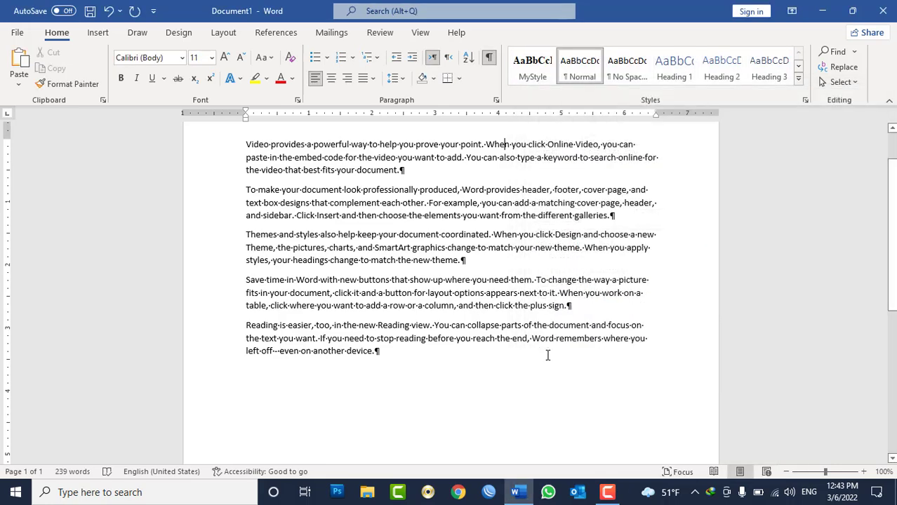
- Add a line below the last paragraph with "Name" and "Father Name" separated by five tab characters
left_click(384, 379)
key("Return")
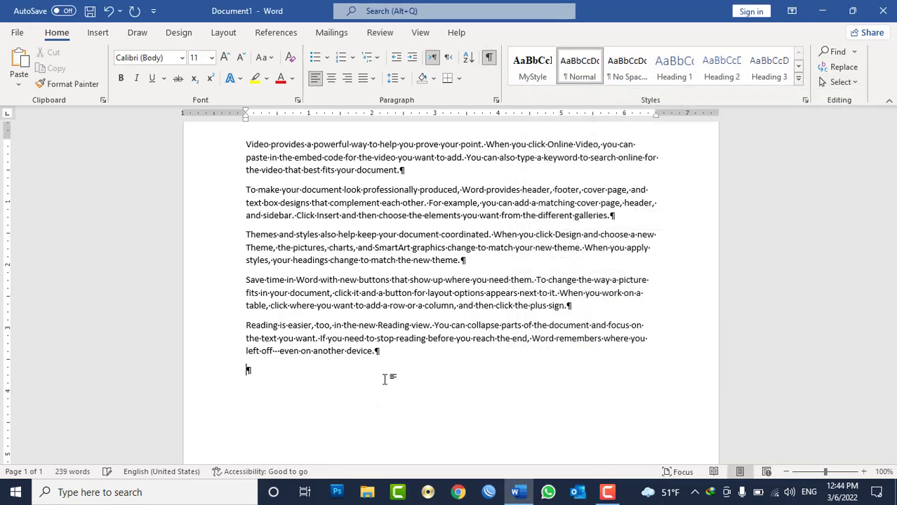
type("Name")
key("Tab")
key("Tab")
key("Tab")
key("Tab")
key("Tab")
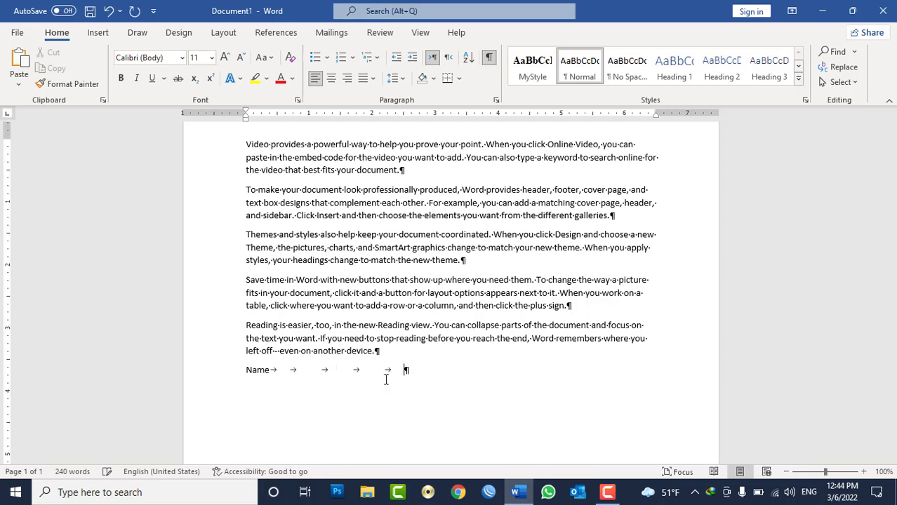
type("Father Name")
- Use Advanced Find to search the document for the Tab Character ^t in 12 pt bold
left_click(438, 169)
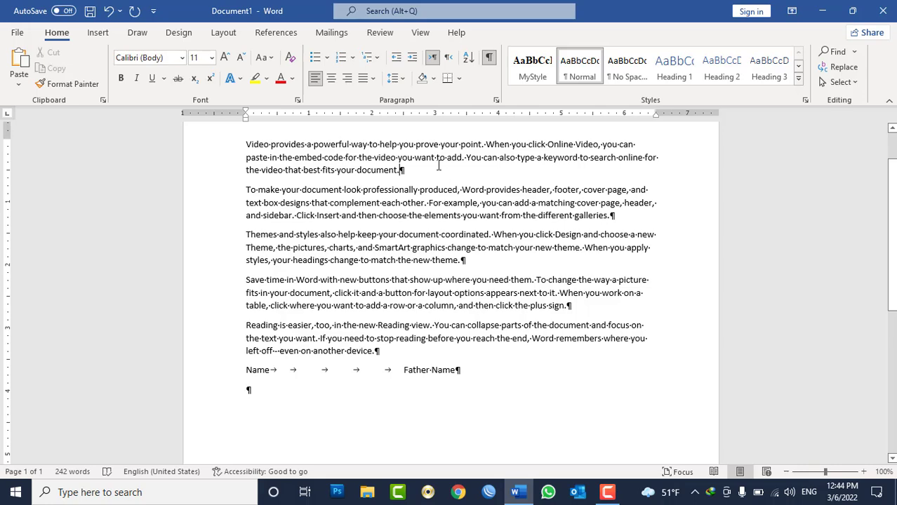
left_click(857, 52)
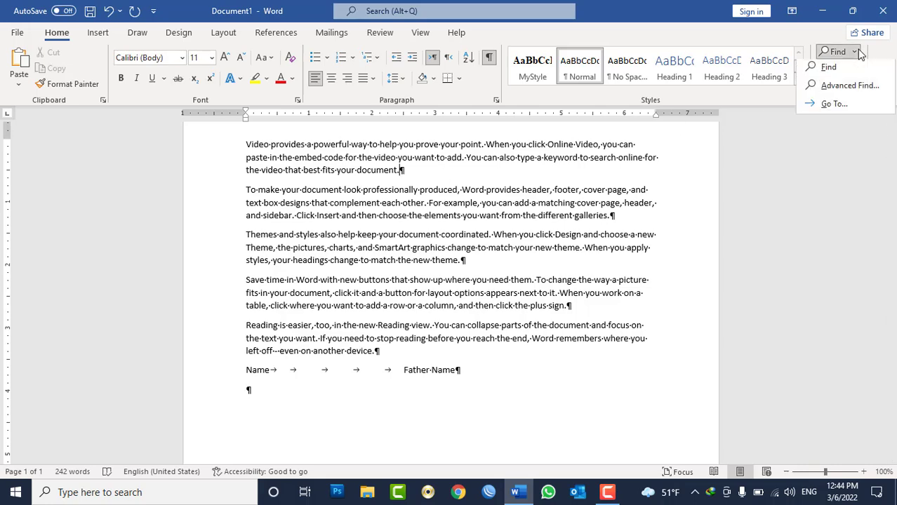
left_click(853, 85)
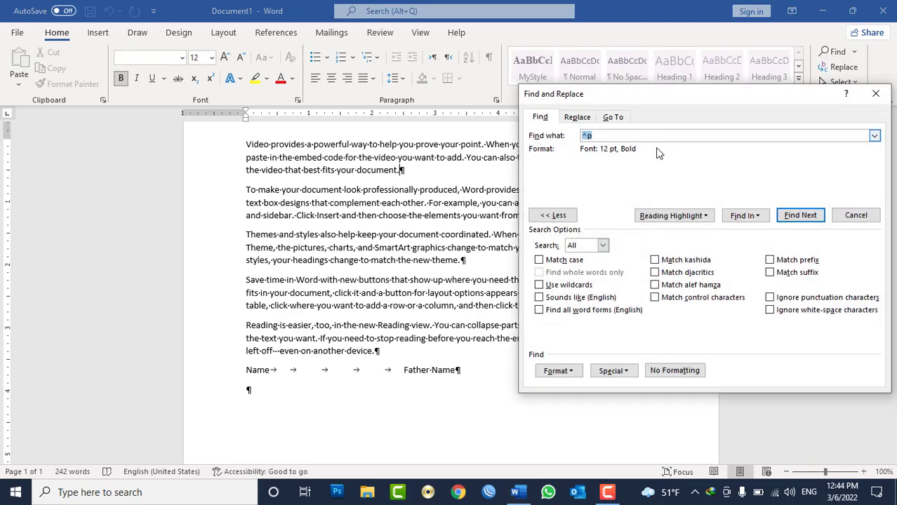
key("BackSpace")
left_click(615, 371)
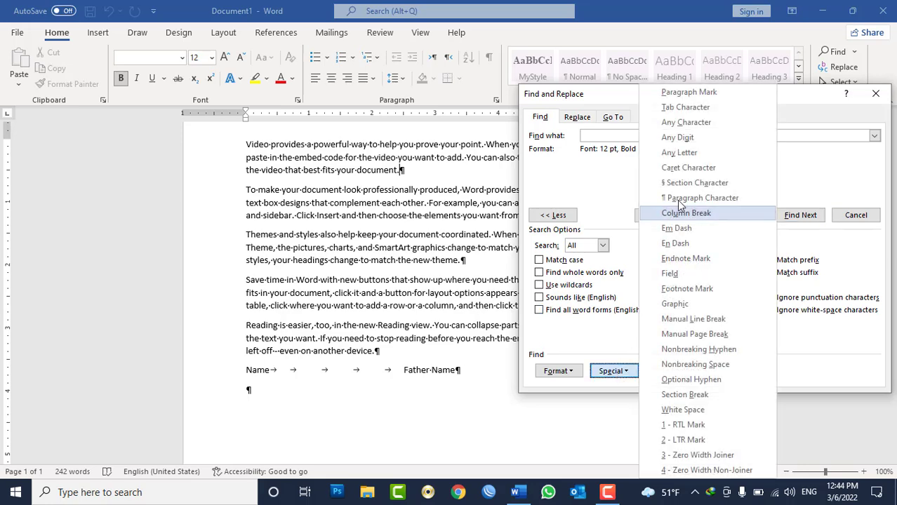
left_click(686, 107)
left_click(801, 216)
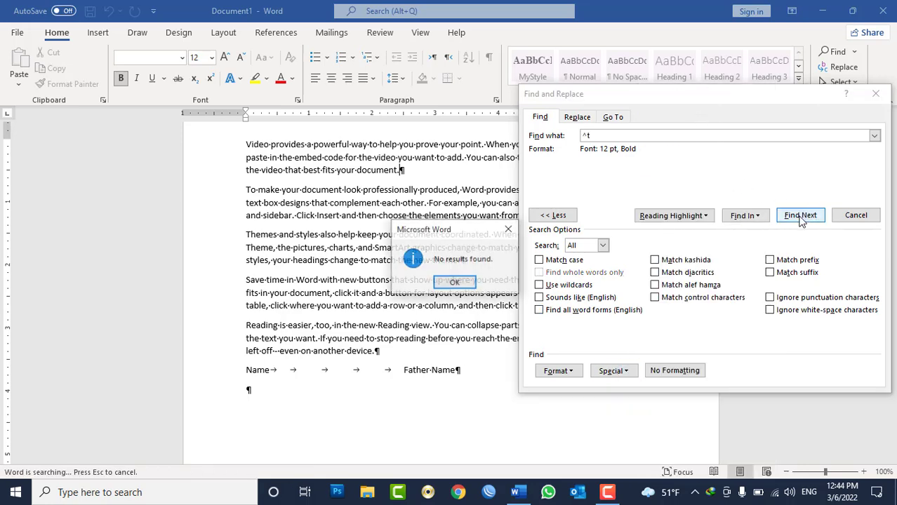
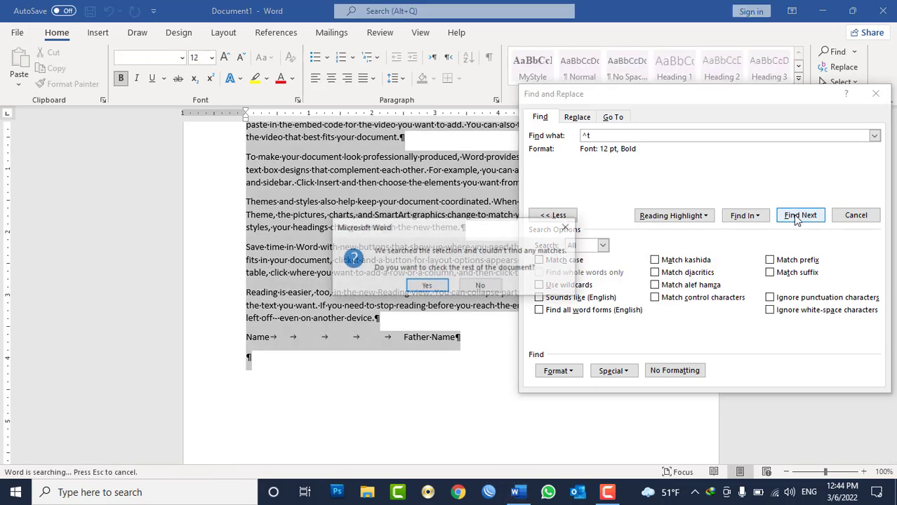
left_click(420, 289)
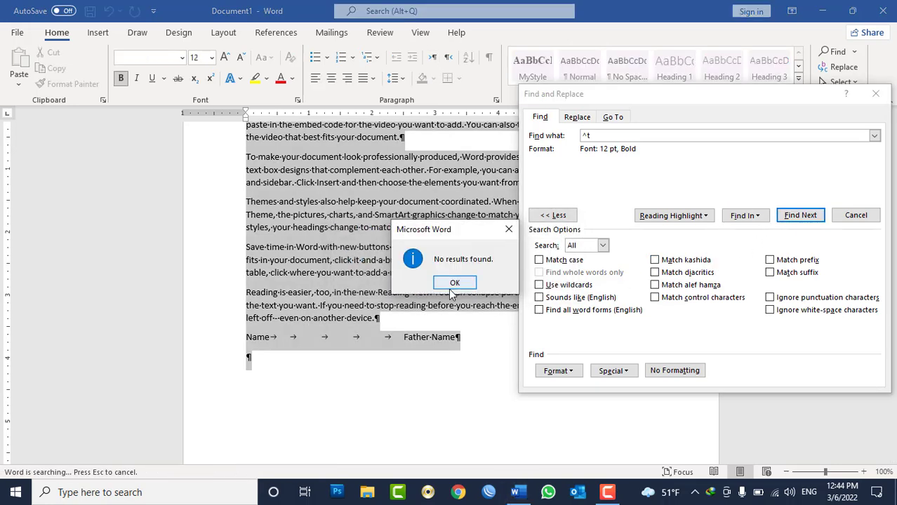
left_click(450, 285)
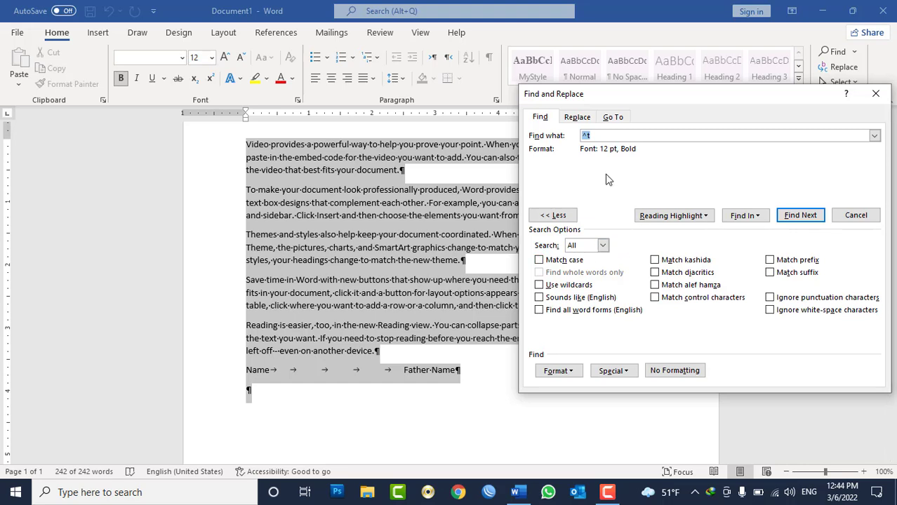
- Clear the search formatting and set the search text to the Any Character code ^?, with the cursor placed in the first paragraph
left_click(665, 372)
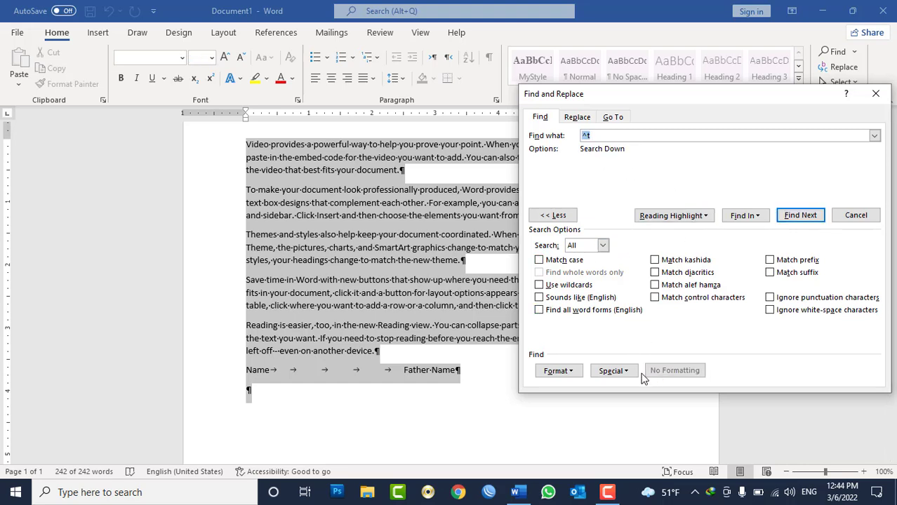
key("BackSpace")
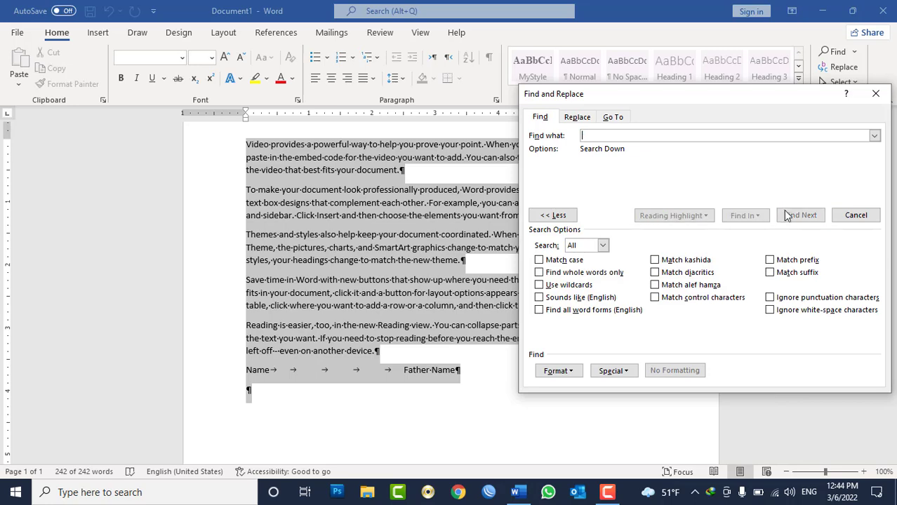
left_click(619, 370)
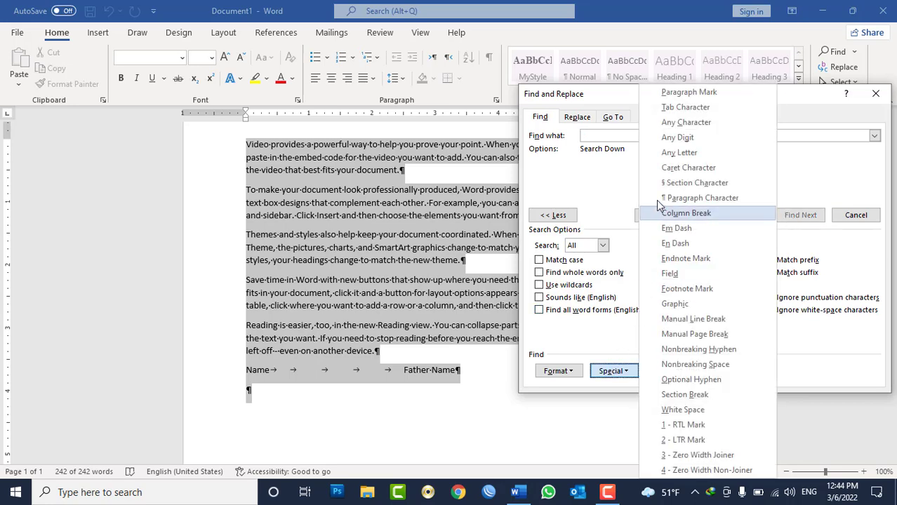
left_click(438, 221)
left_click(285, 144)
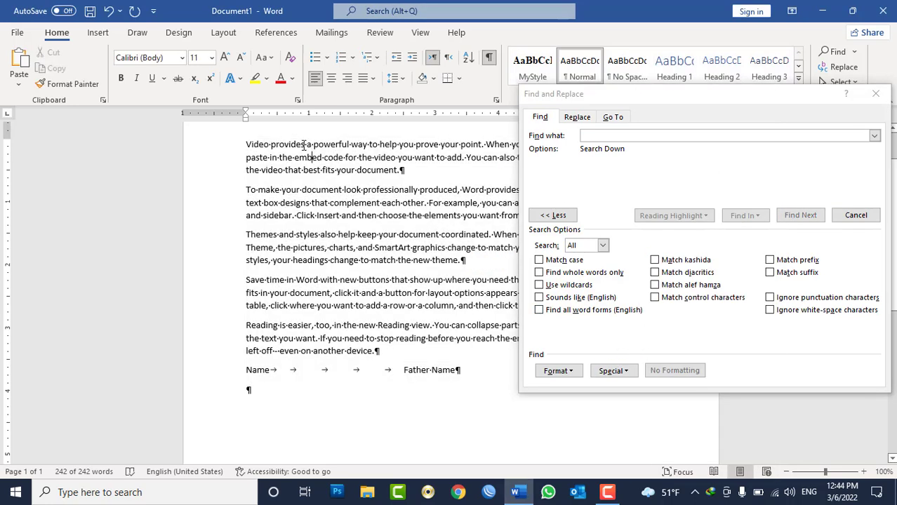
left_click(628, 376)
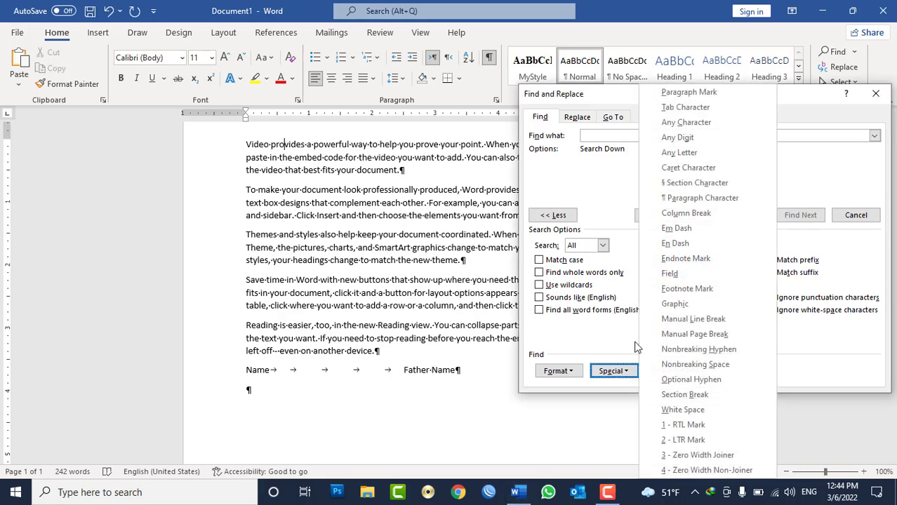
left_click(707, 123)
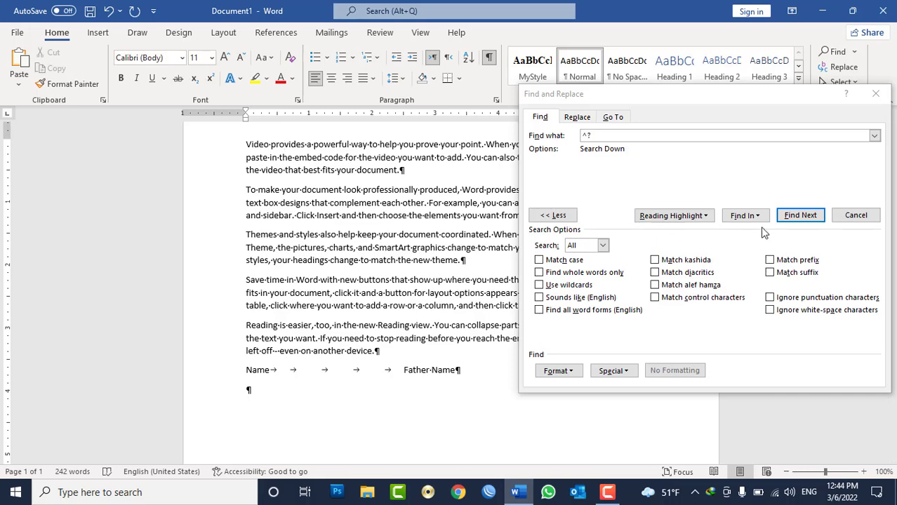
- Step through several matches of ^? in the first paragraph
left_click(797, 216)
left_click(795, 218)
left_click(796, 219)
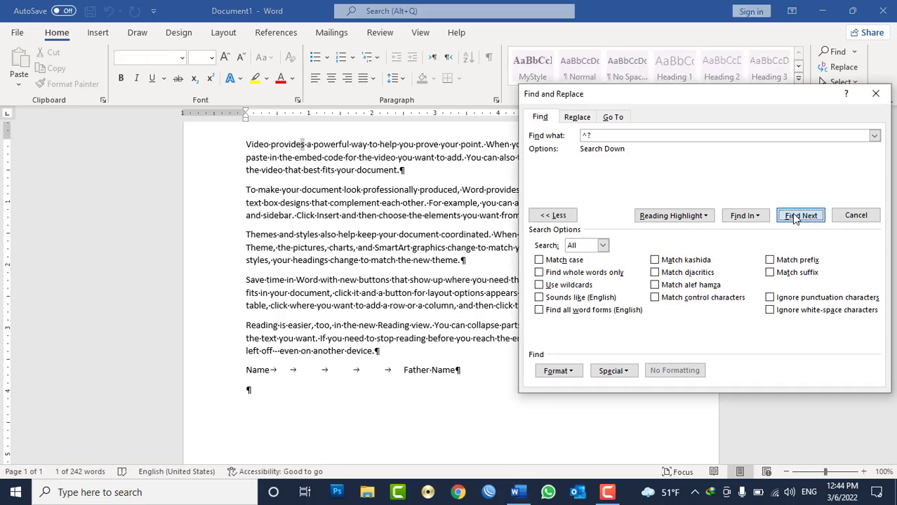
left_click(796, 218)
left_click(796, 218)
- Append the Any Digit special character to the search text, search for ^?^#, and close the search dialog
left_click(631, 371)
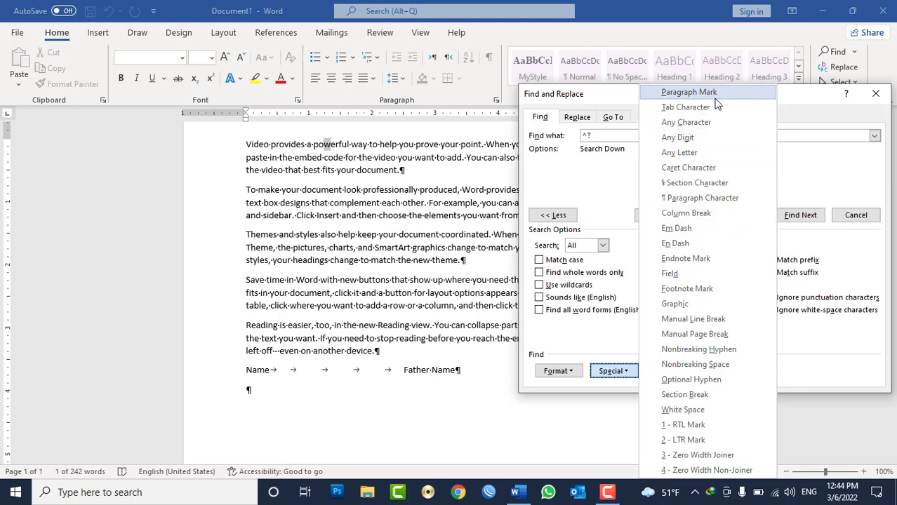
left_click(695, 138)
left_click(799, 217)
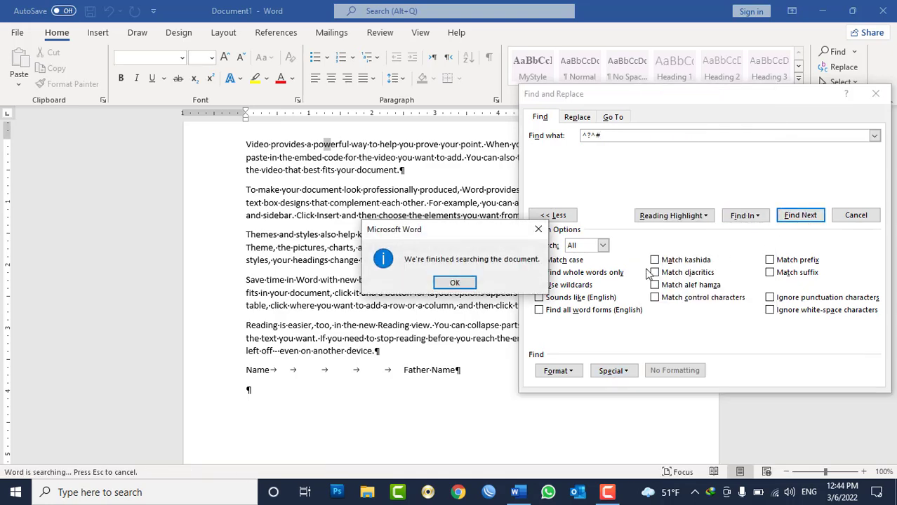
left_click(457, 283)
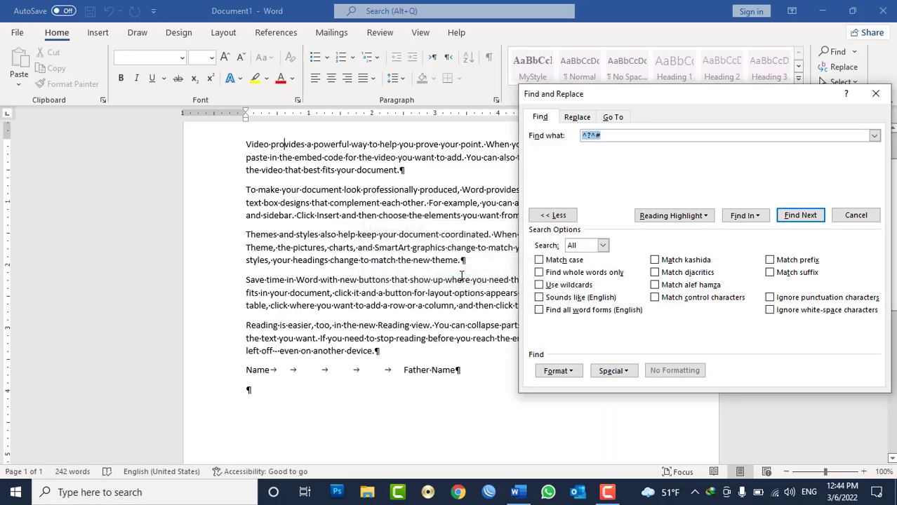
left_click(610, 371)
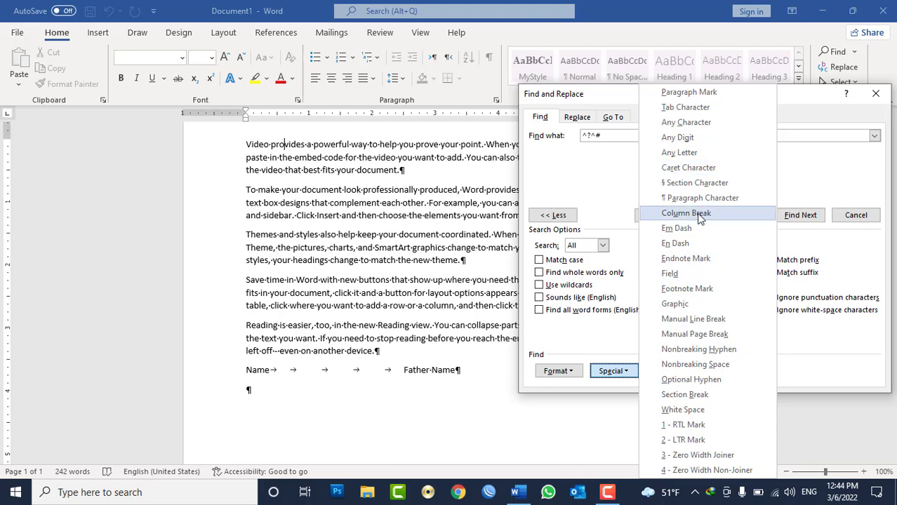
left_click(851, 217)
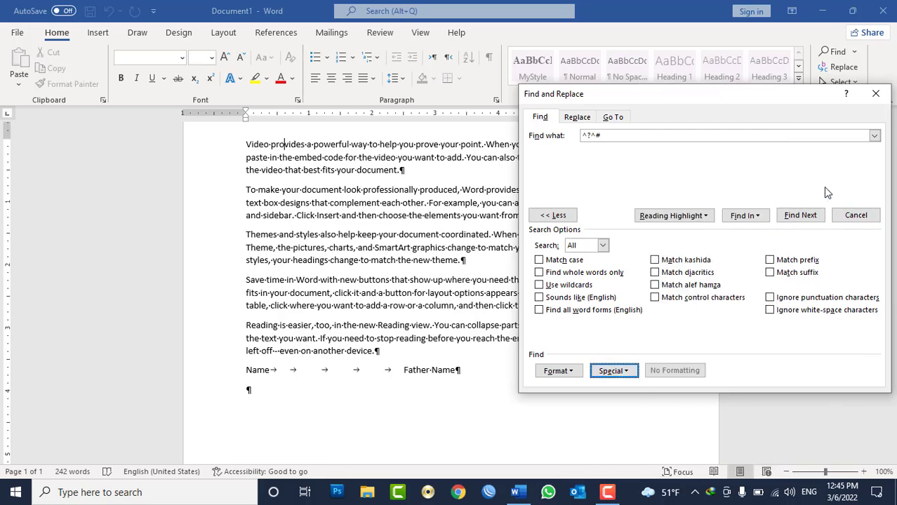
left_click(855, 216)
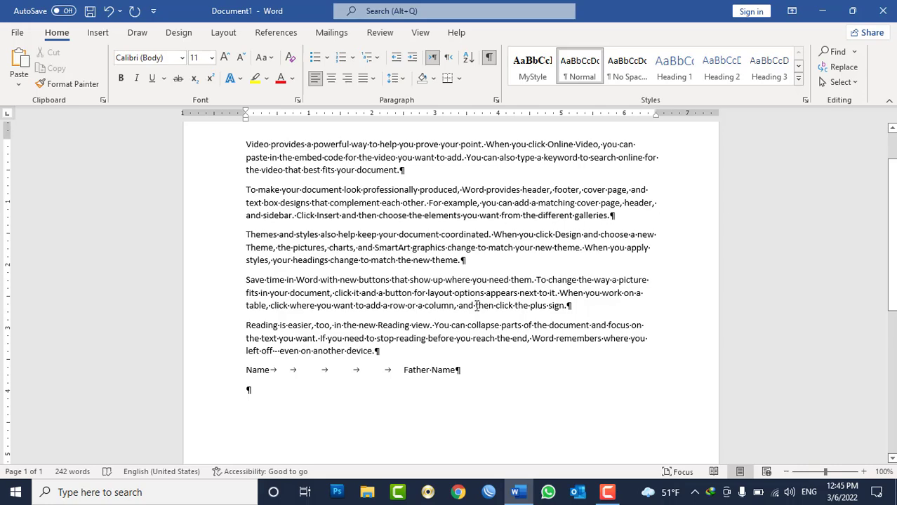
- Delete all document text, hide the formatting marks, and generate fresh sample paragraphs with =rand()
key("ctrl+a")
key("Delete")
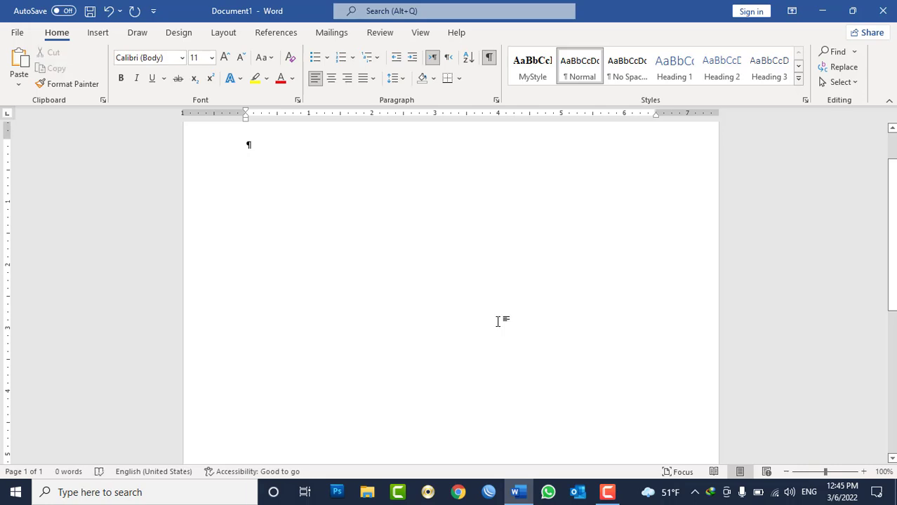
left_click(489, 56)
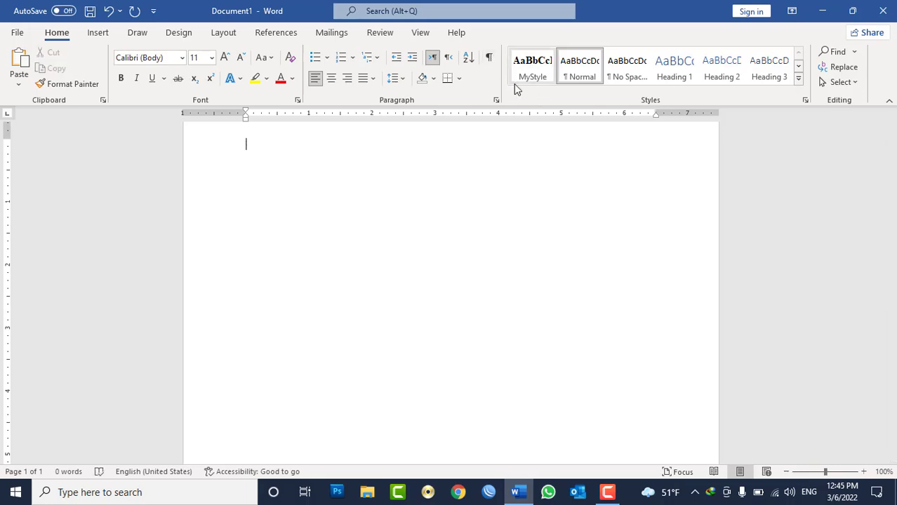
type("=rand()")
key("Return")
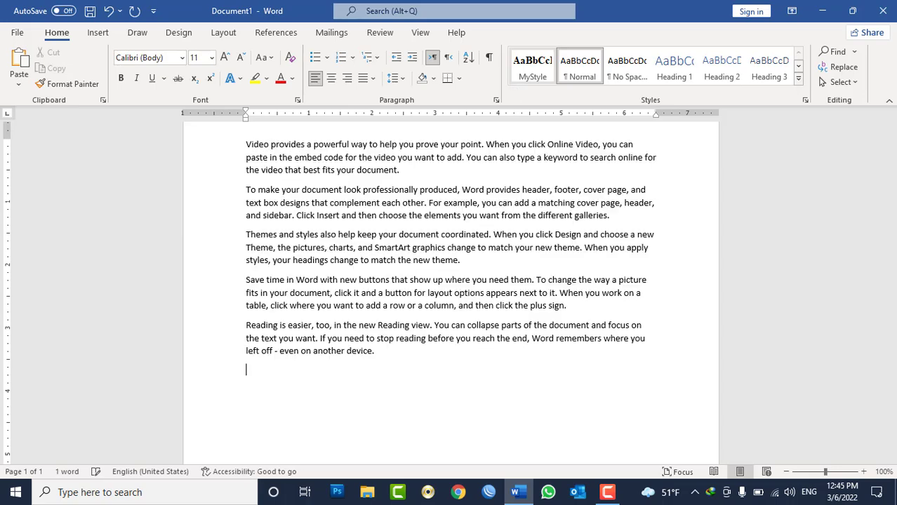
- Replace all document text with the single line "Welcome to computer classsss"
key("ctrl+a")
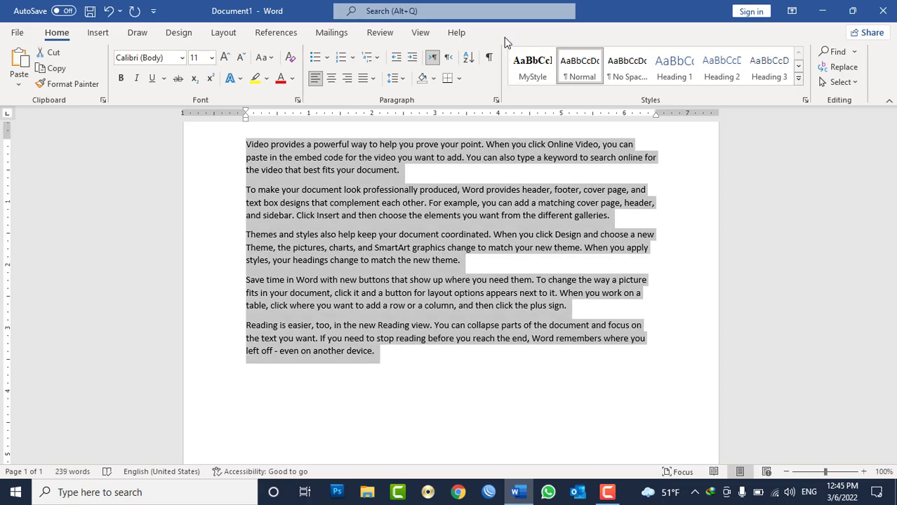
type("Video provides a powerful way to help you prove your point. When you click Online Video, you can paste in the embed code for the video you want to add. You can also type a keyword to search online for the video that best fits your document.")
key("ctrl+a")
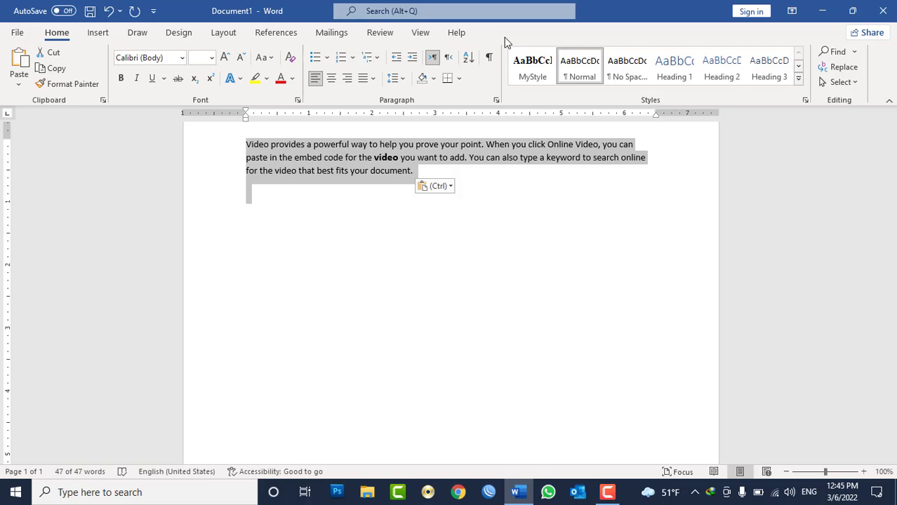
type("welcomet o")
key("BackSpace")
key("BackSpace")
key("BackSpace")
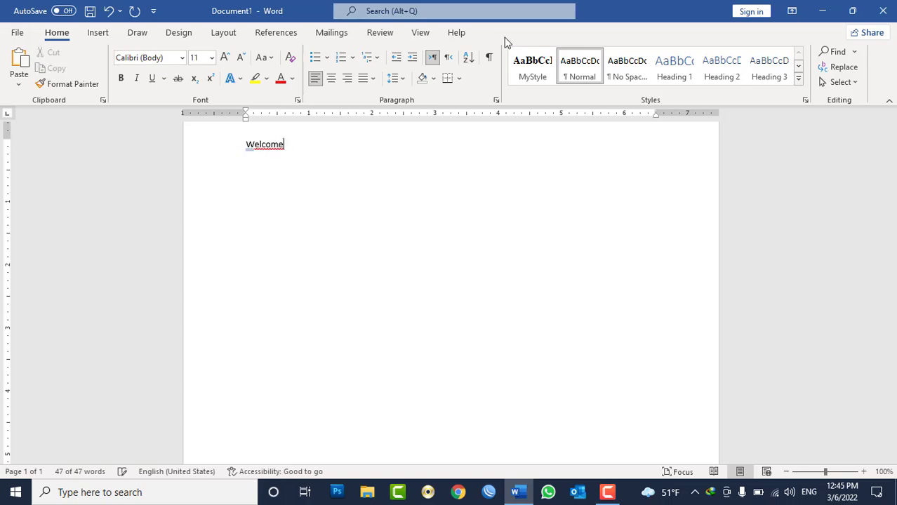
type("to computer classsss")
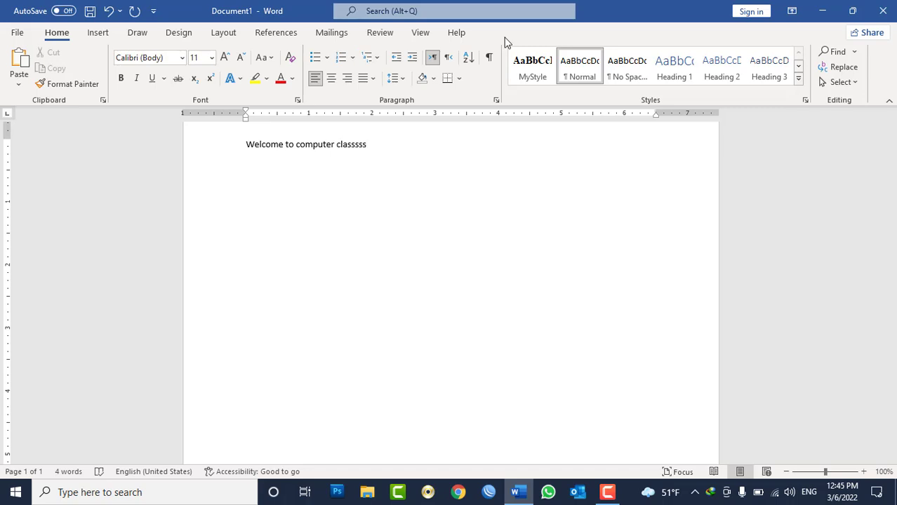
- Enlarge the whole line's font size to 16 pt
key("ctrl+a")
key("ctrl+bracketright")
key("ctrl+bracketright")
key("ctrl+bracketright")
key("ctrl+bracketright")
key("ctrl+bracketright")
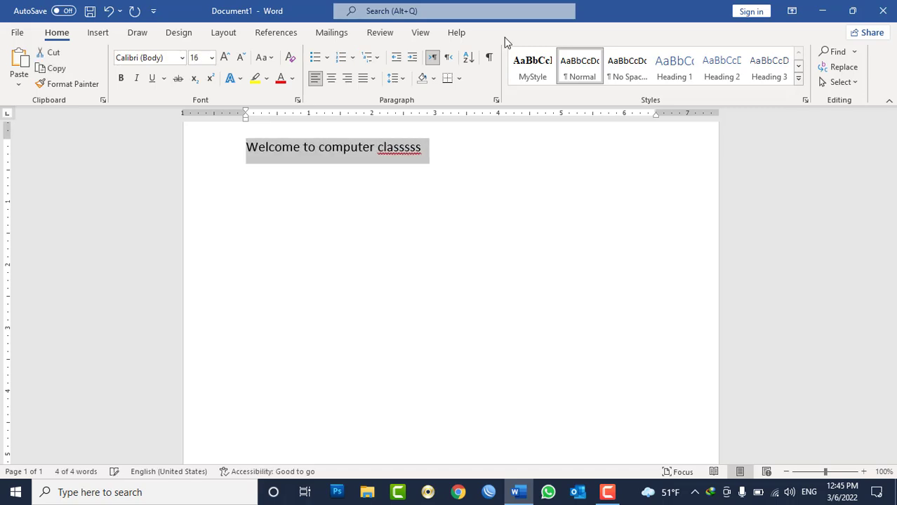
- Copy the line and paste a duplicate of it on the line below
key("ctrl+c")
key("Right")
key("Return")
key("ctrl+v")
key("Return")
key("ctrl+v")
key("Return")
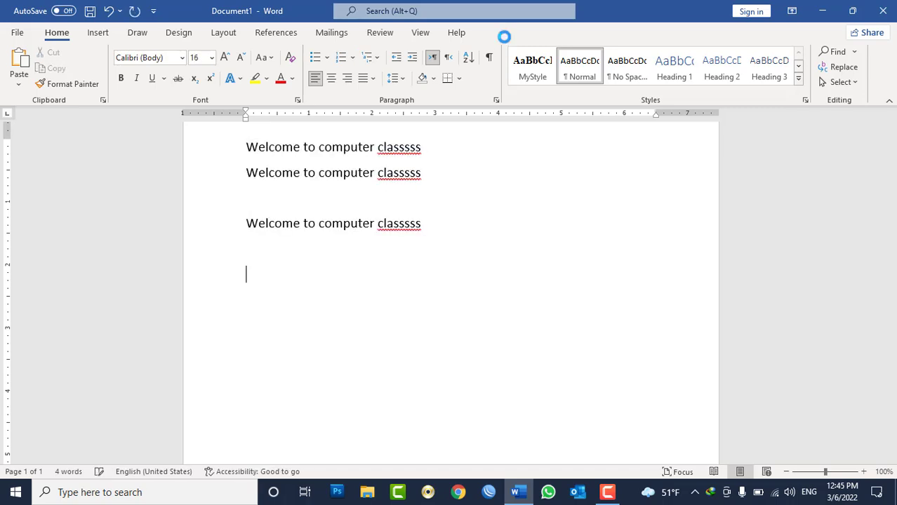
key("ctrl+v")
key("ctrl+z")
key("ctrl+z")
key("ctrl+z")
key("ctrl+z")
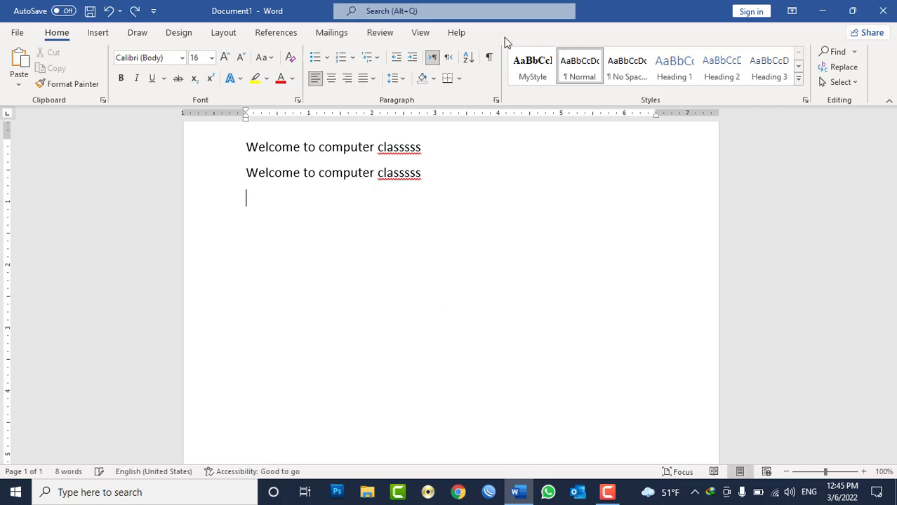
- Paste the copied line nine more times below the first two and remove the trailing empty line
key("ctrl+v")
key("ctrl+v")
key("ctrl+v")
key("ctrl+v")
key("ctrl+v")
key("ctrl+v")
key("ctrl+v")
key("ctrl+v")
key("ctrl+v")
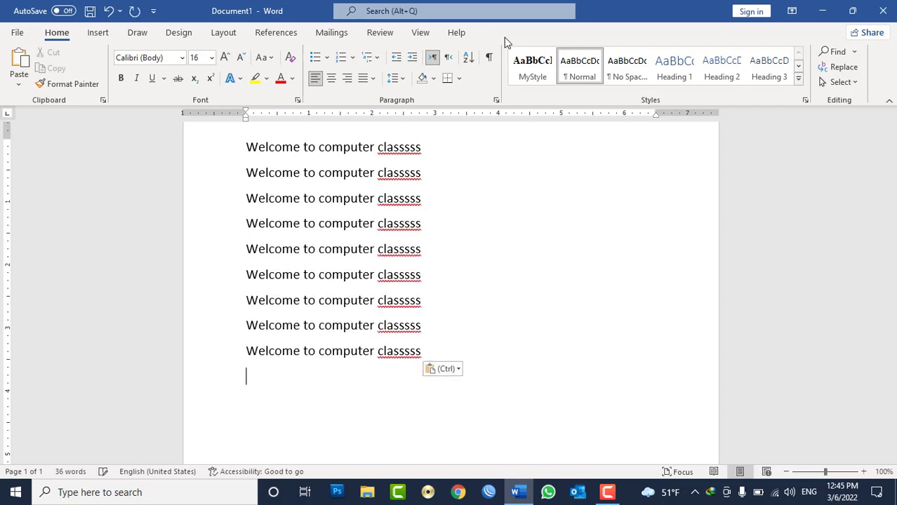
key("BackSpace")
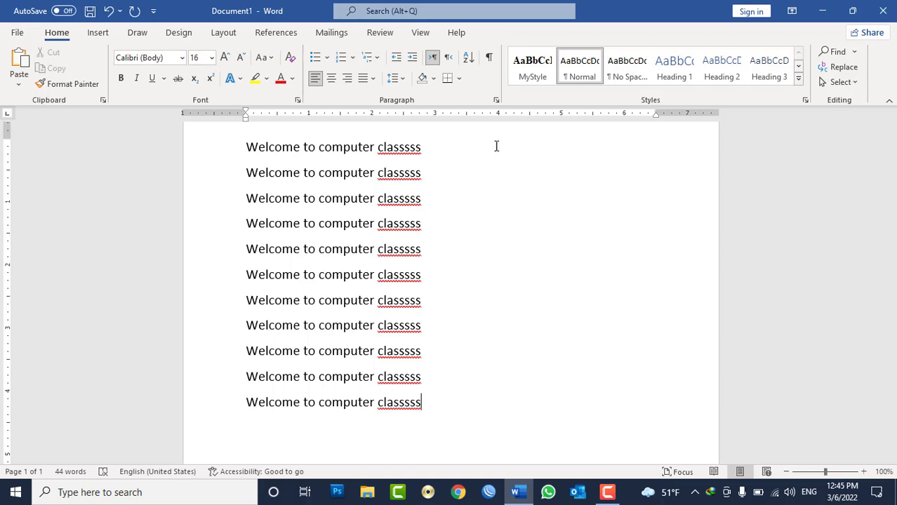
- Try replacing the misspelled last word of the first line with "Class" by hand, and undo the change
scroll(509, 207, "up", 2)
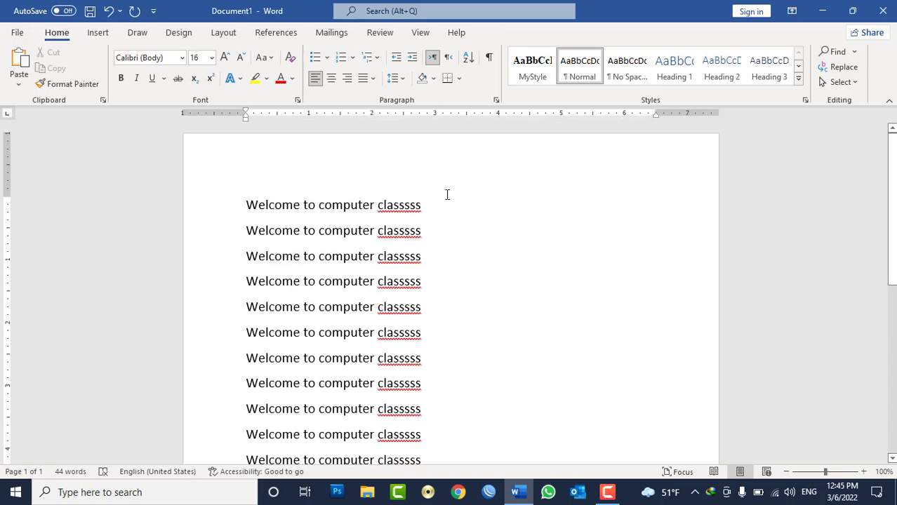
double_click(410, 205)
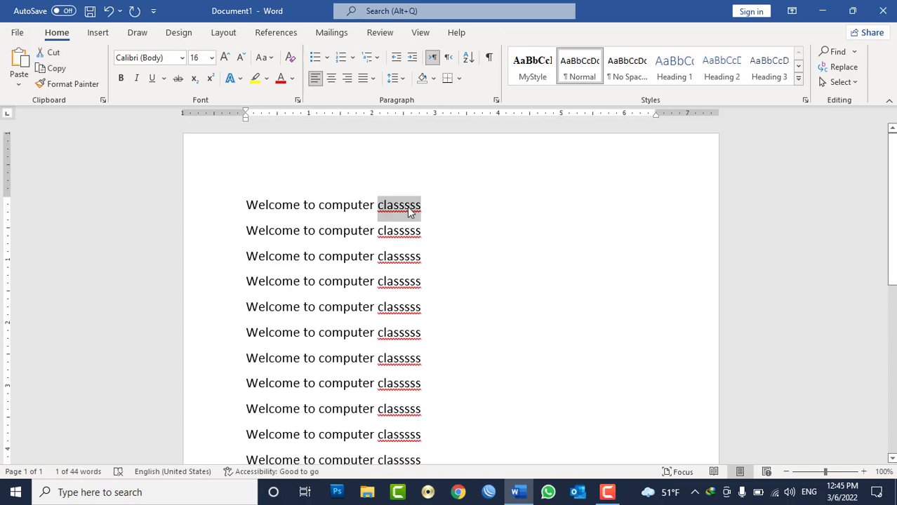
type("Class")
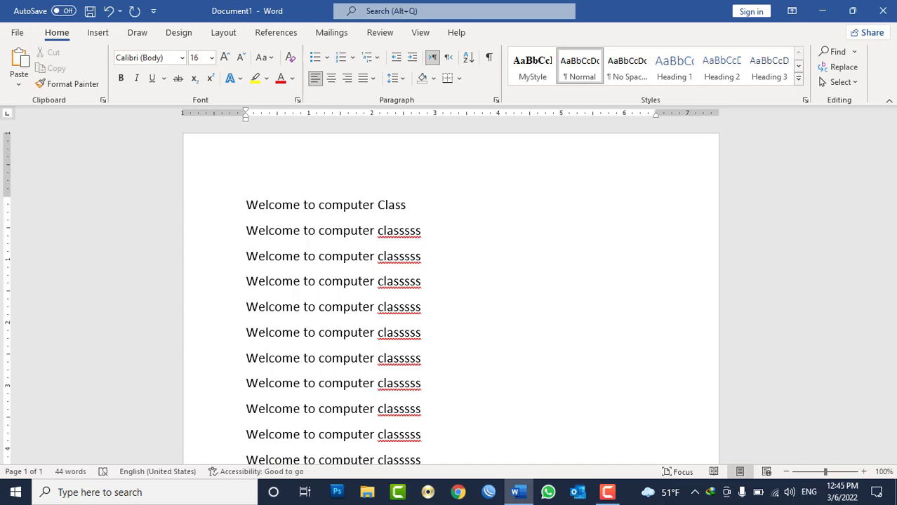
key("ctrl+z")
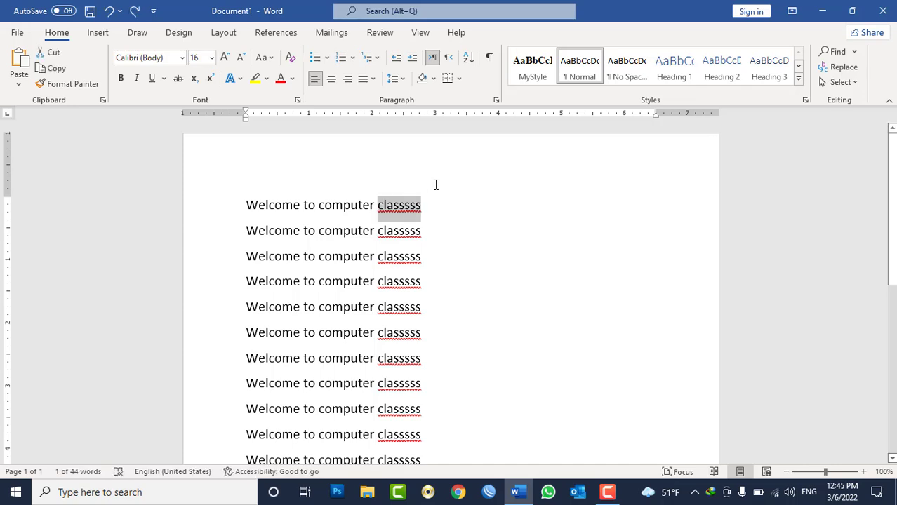
left_click(423, 205)
- View the replace options by way of Advanced Find and the direct Replace command, closing the dialog each time
left_click(856, 54)
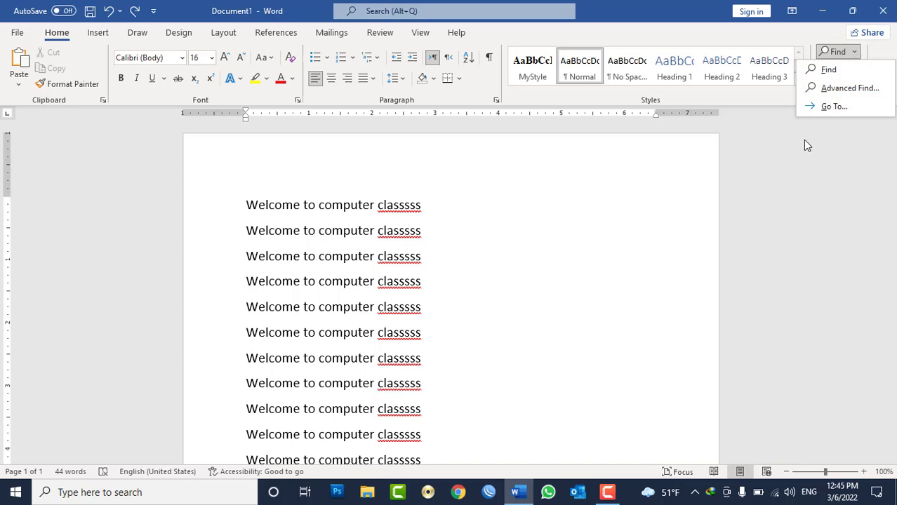
left_click(830, 92)
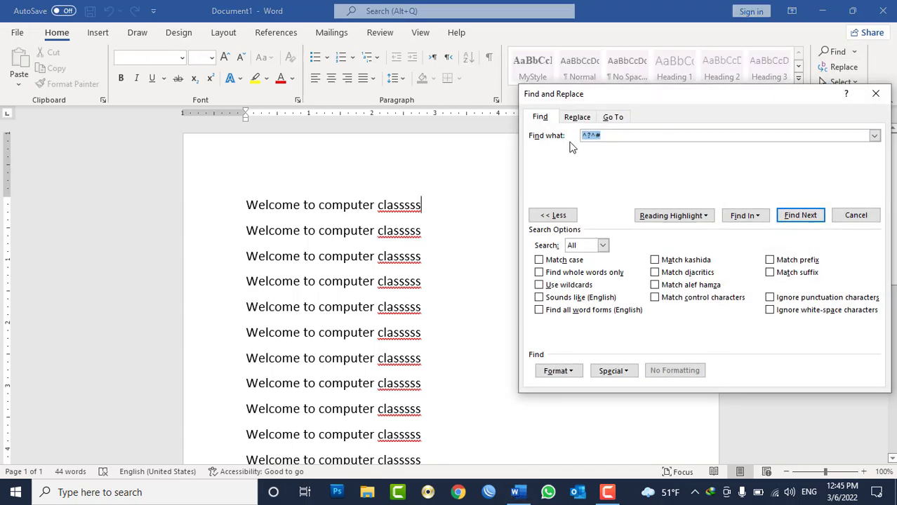
left_click(582, 119)
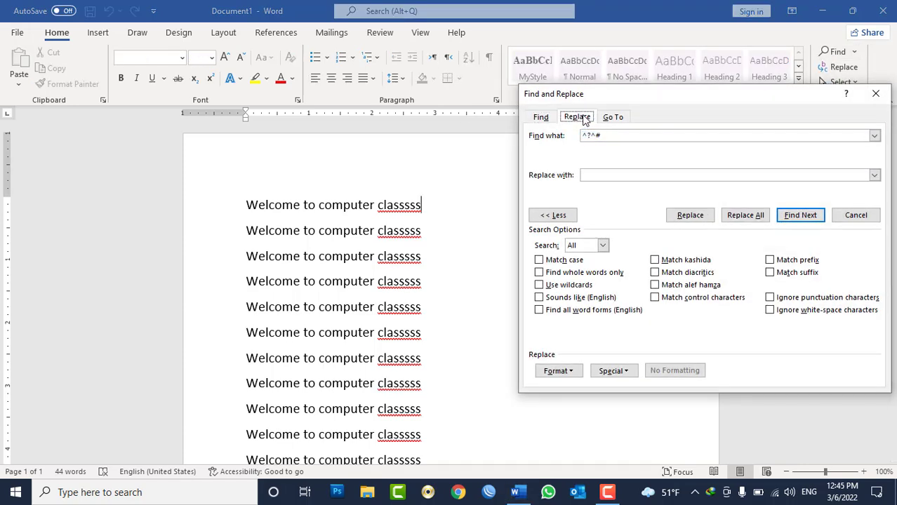
left_click(876, 94)
left_click(845, 67)
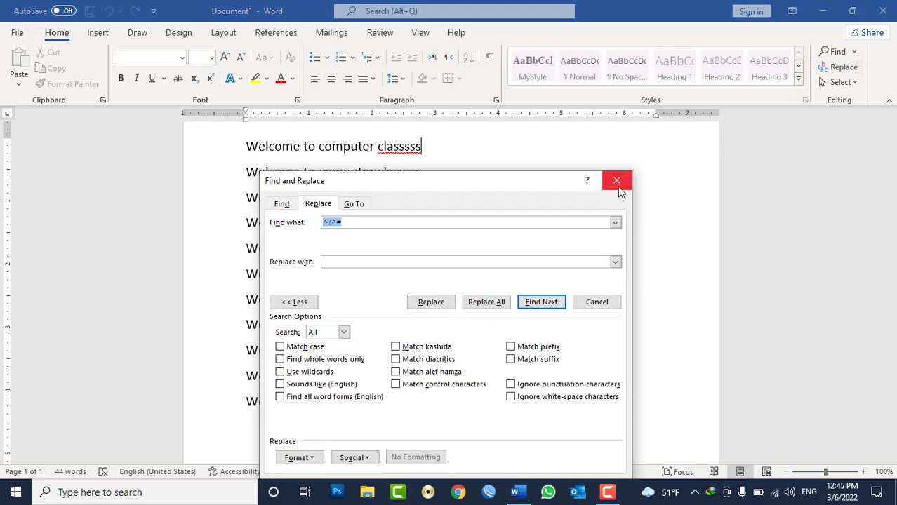
left_click(617, 180)
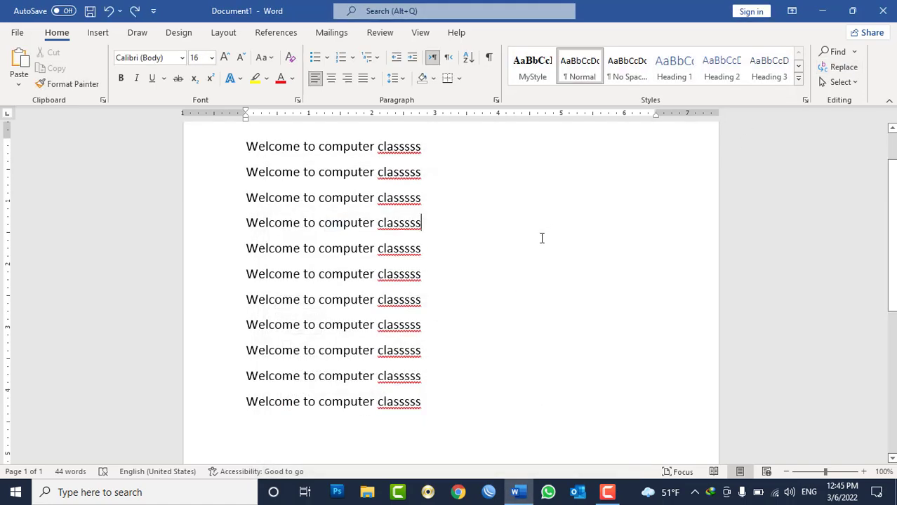
- Set up a replacement of "classsss" with "Class", with the dialog moved aside from the text
key("ctrl+h")
left_click_drag(501, 184, 682, 112)
key("BackSpace")
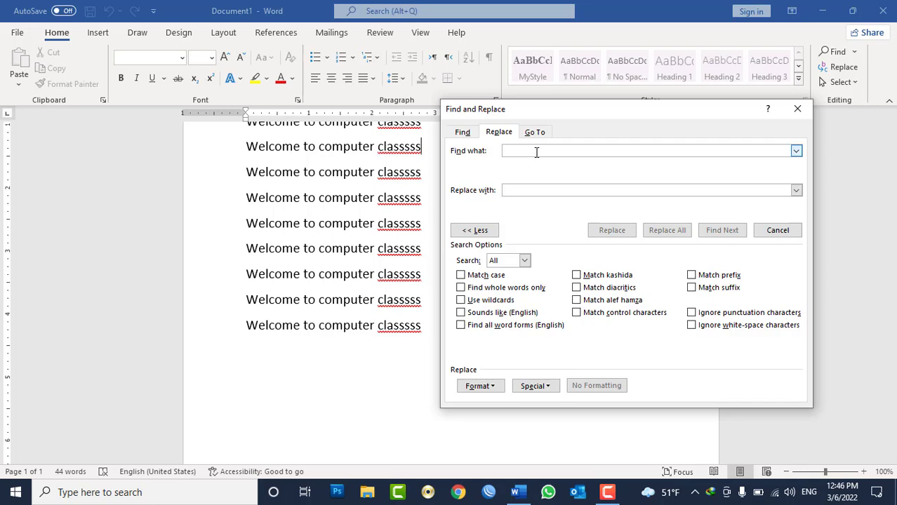
type("classsss")
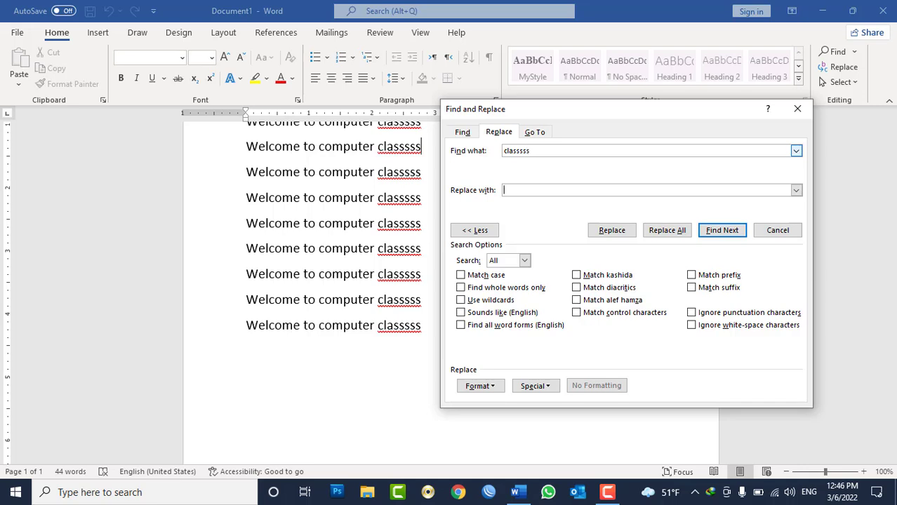
left_click(528, 188)
- Replace three occurrences of "classsss" with "Class" one at a time
left_click(611, 231)
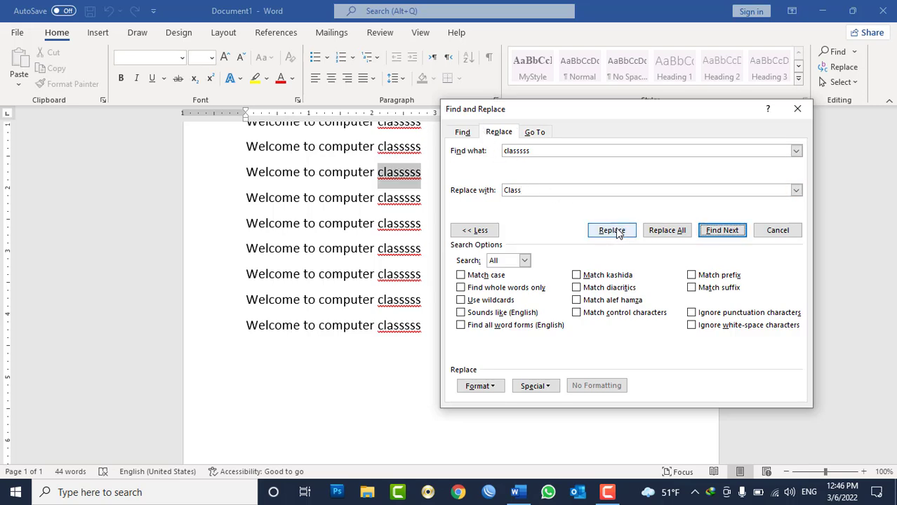
left_click(611, 230)
left_click(612, 230)
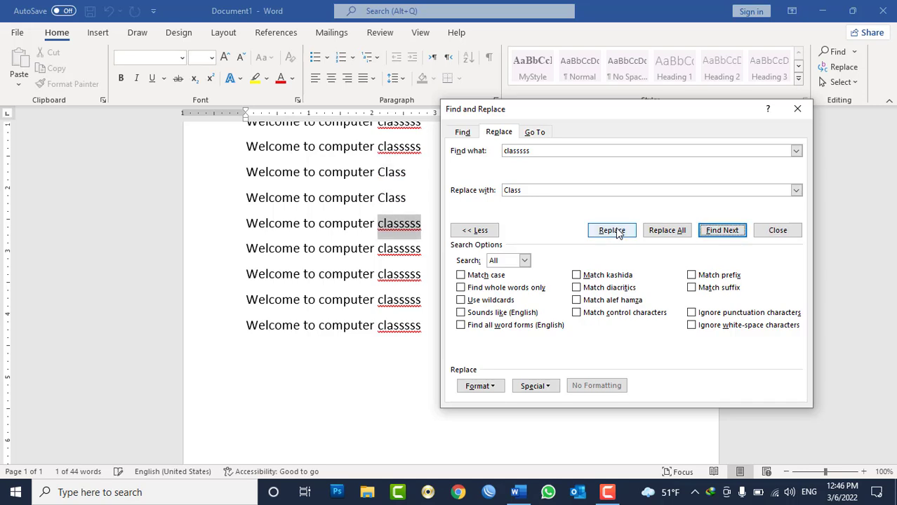
left_click(616, 233)
- Replace all remaining occurrences of "classsss" with "Class" at once and return to the top of the page
left_click(679, 236)
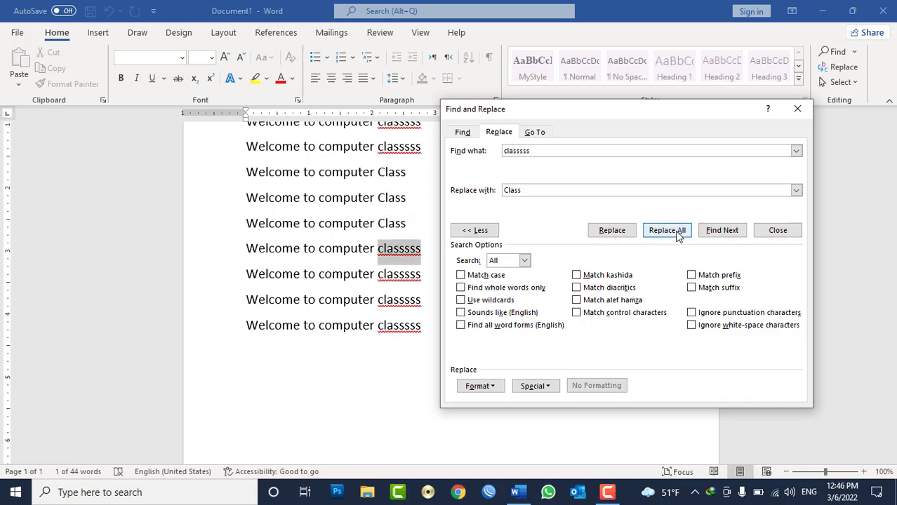
left_click(453, 283)
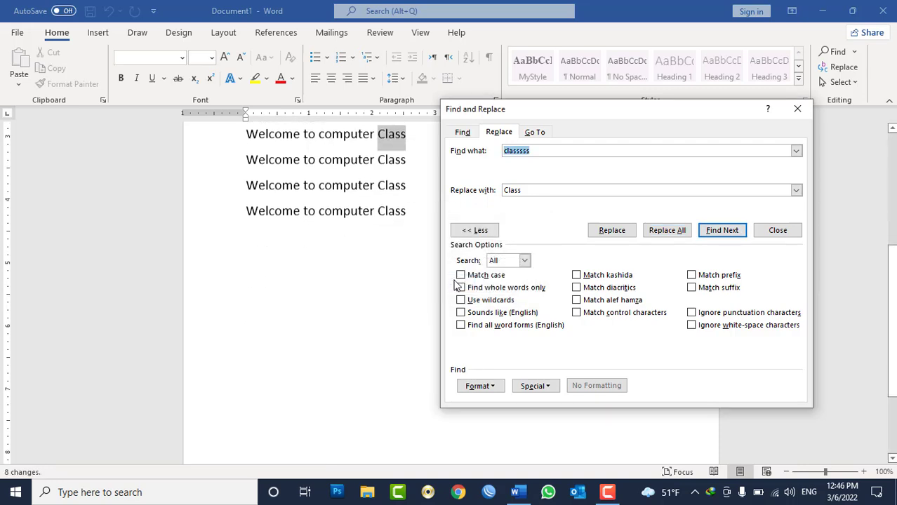
scroll(321, 204, "up", 5)
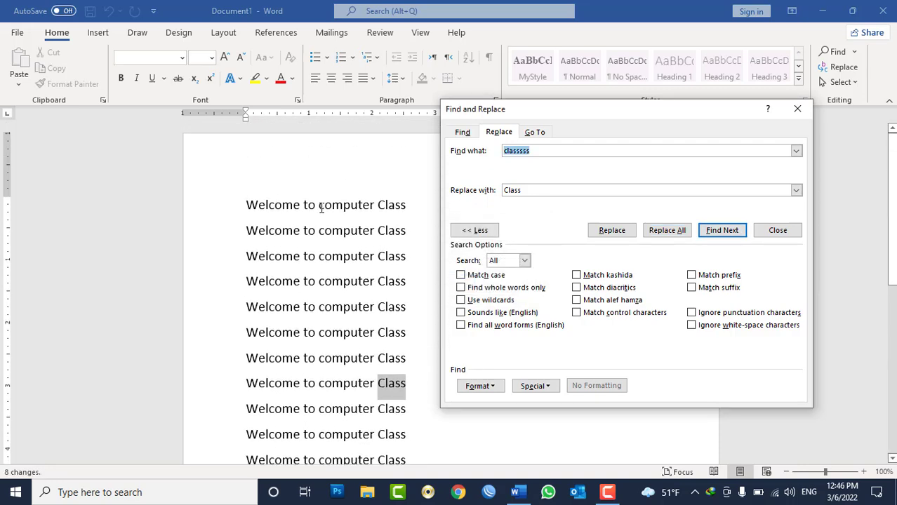
- Review the Find, Replace and Go To pages of the Find and Replace dialog, and close it
left_click(537, 150)
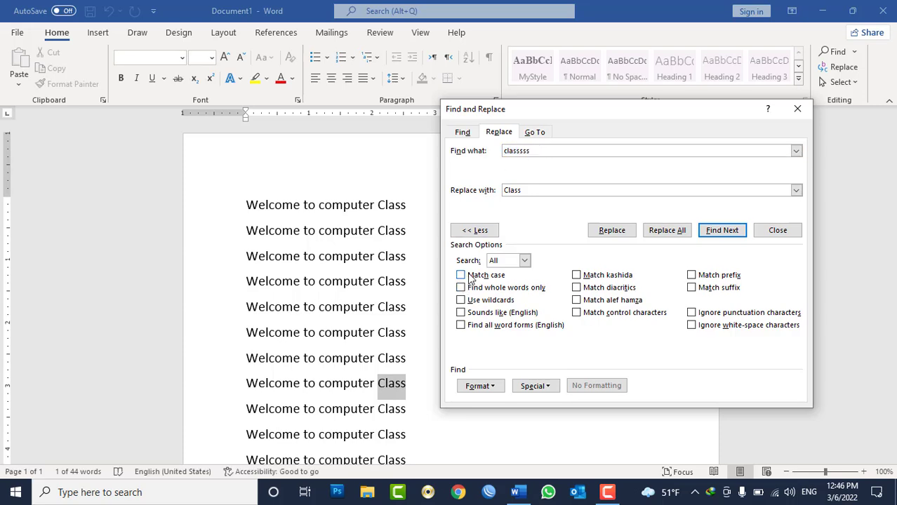
left_click(465, 133)
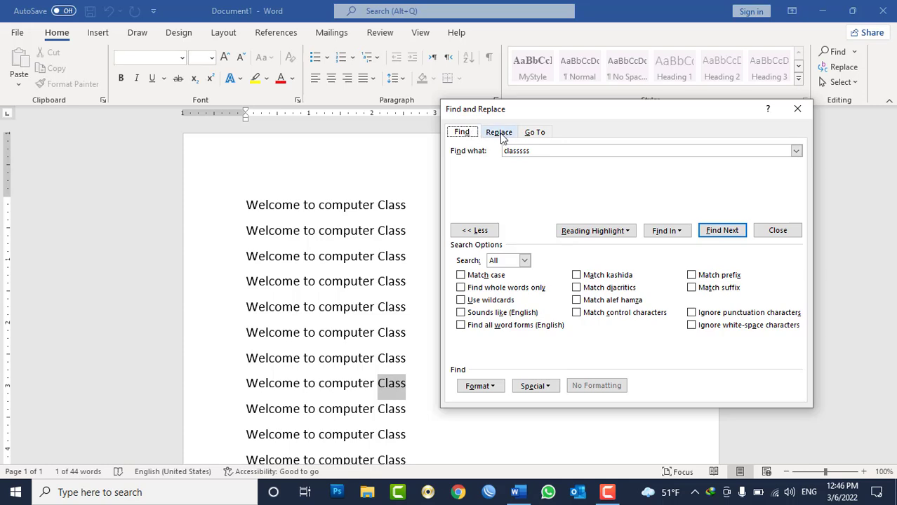
left_click(499, 132)
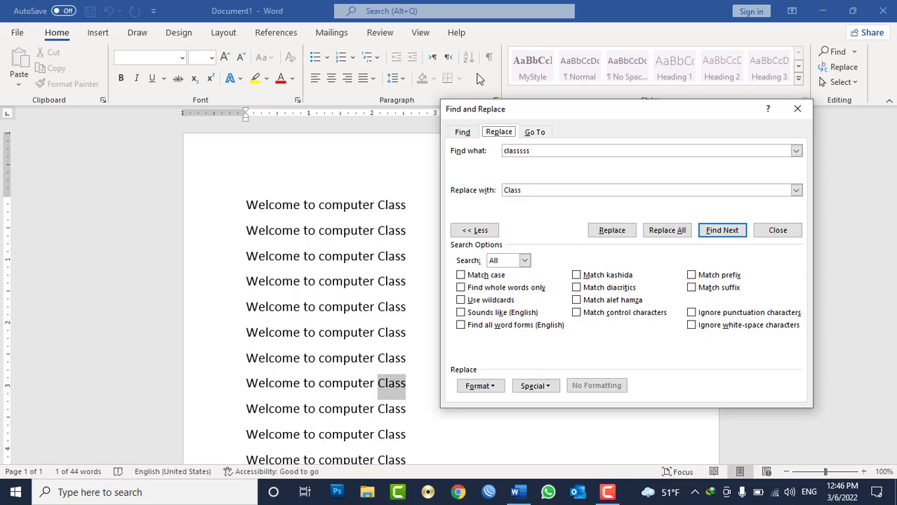
left_click(465, 133)
left_click(535, 132)
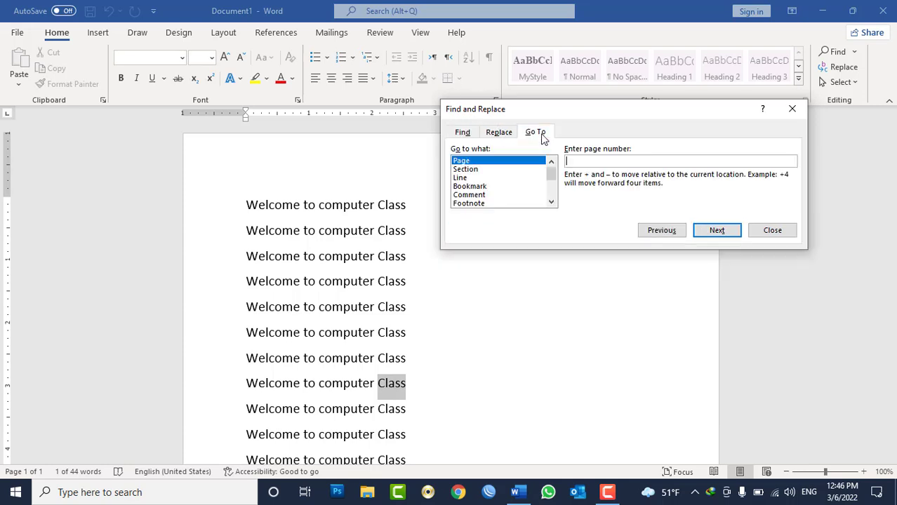
left_click(772, 230)
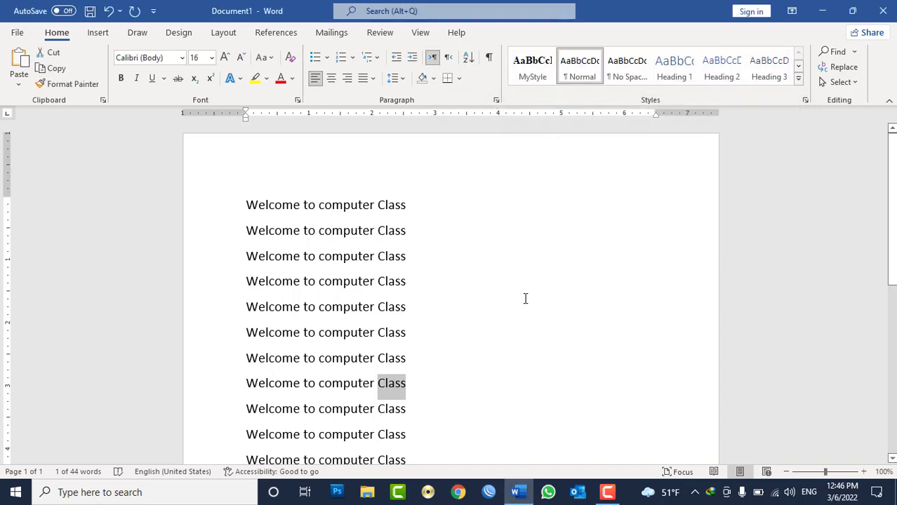
- Replace all document text with multiple pages of sample paragraphs generated by the =rand() function
left_click(525, 298)
key("ctrl+a")
type("=rand(")
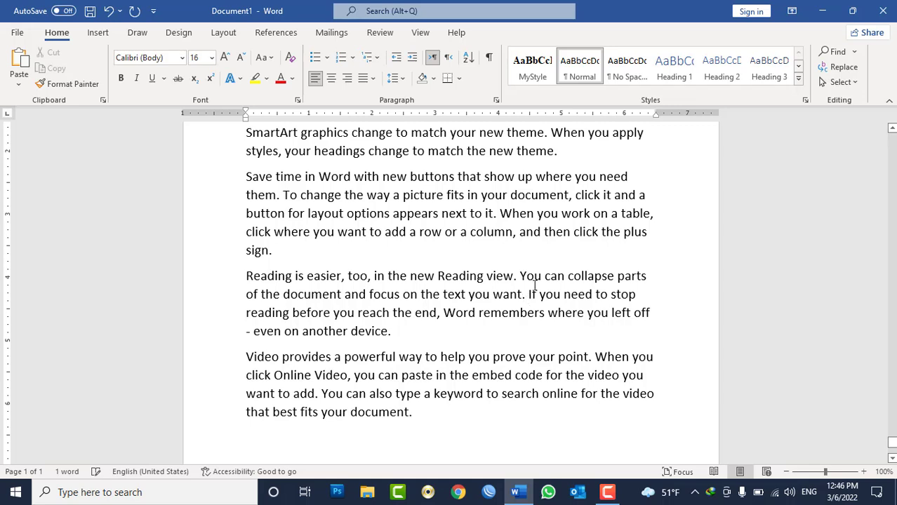
- Use Go To to jump to page 1 of the document
left_click(854, 52)
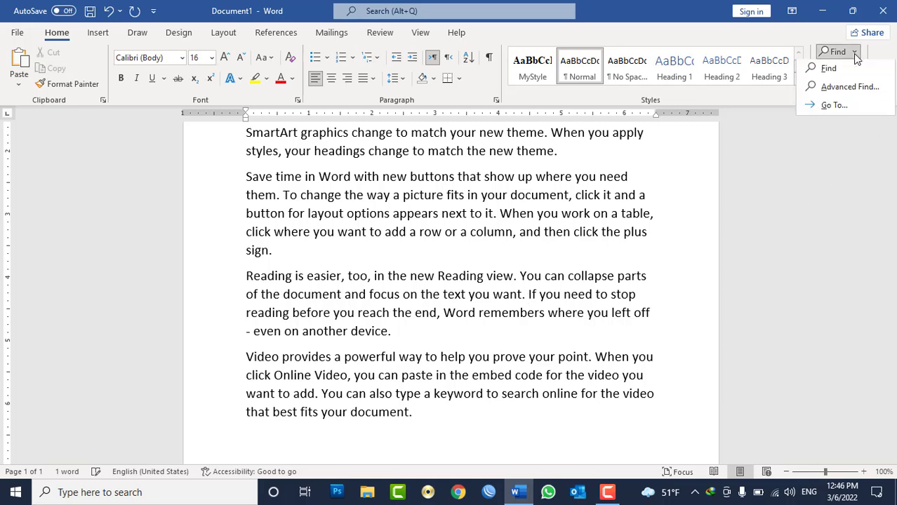
left_click(834, 107)
left_click(614, 117)
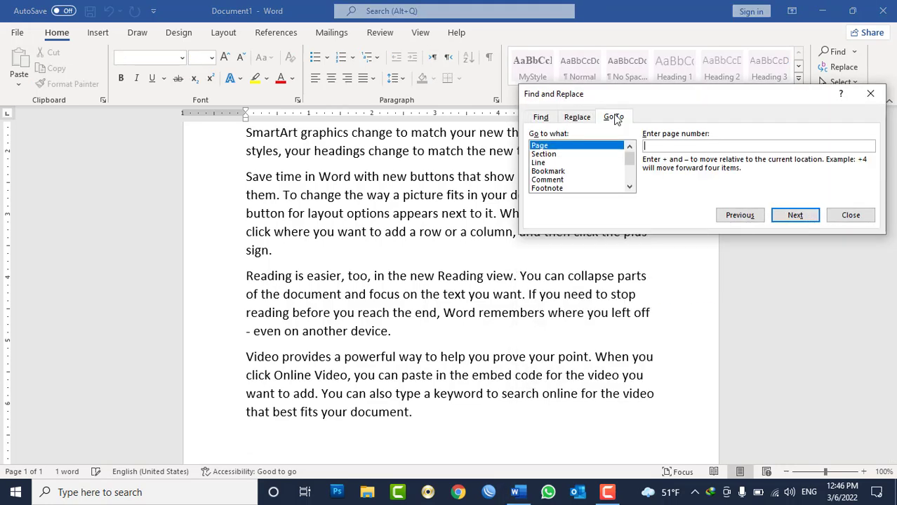
left_click(652, 145)
type("1")
left_click(795, 215)
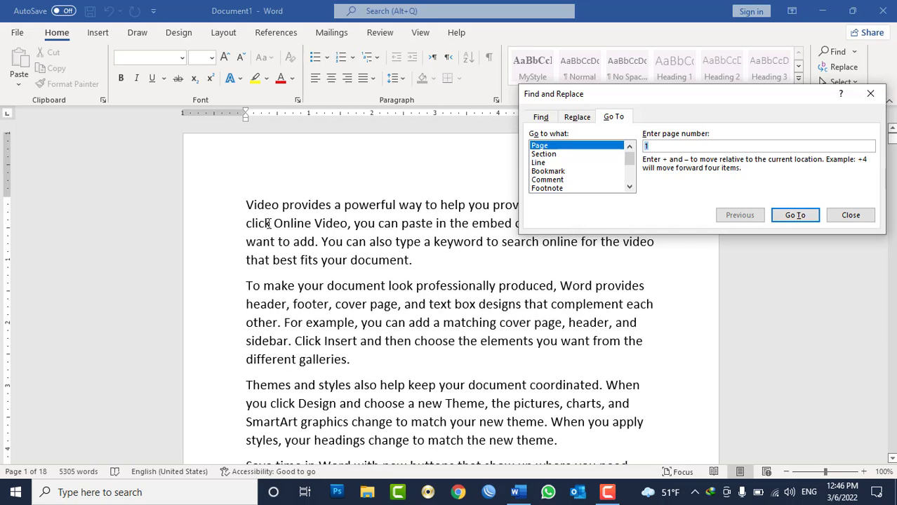
- Use Go To to jump to line 100 of the document
left_click(552, 163)
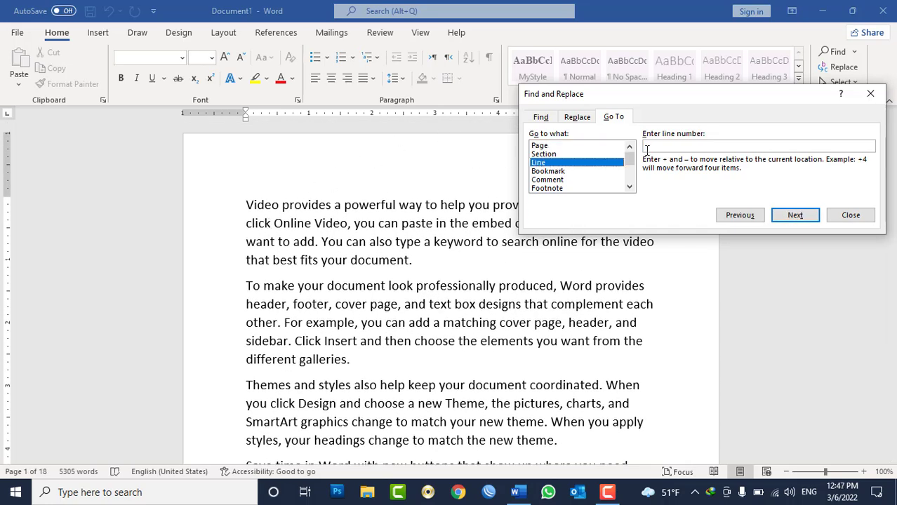
type("100")
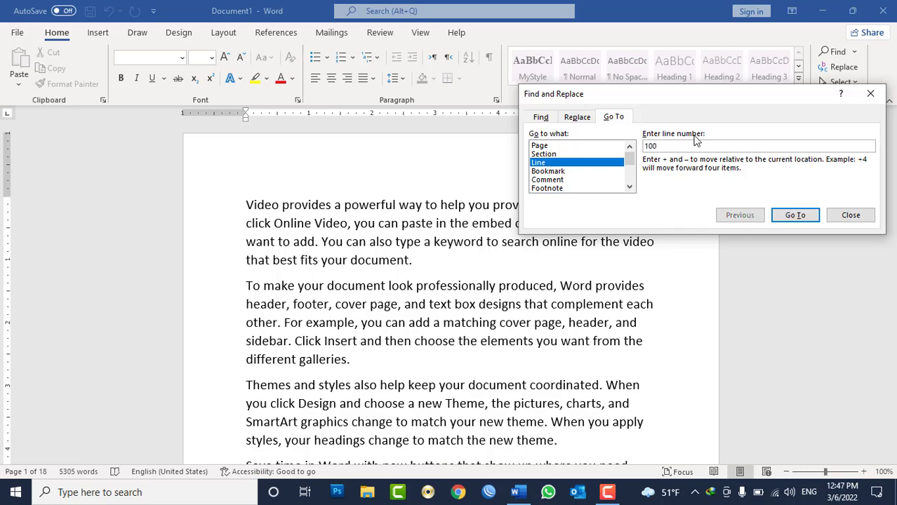
left_click(795, 215)
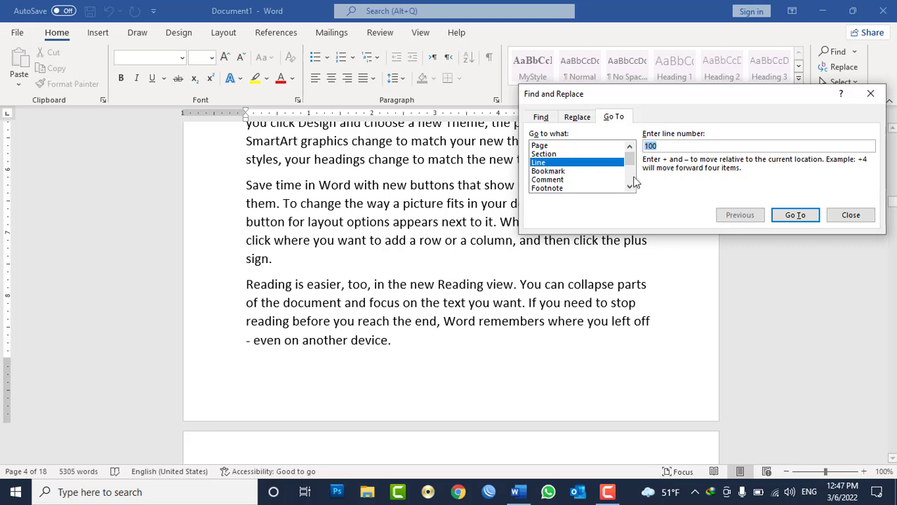
- Look at the Comment and Bookmark targets of Go To, and close the dialog
left_click(558, 180)
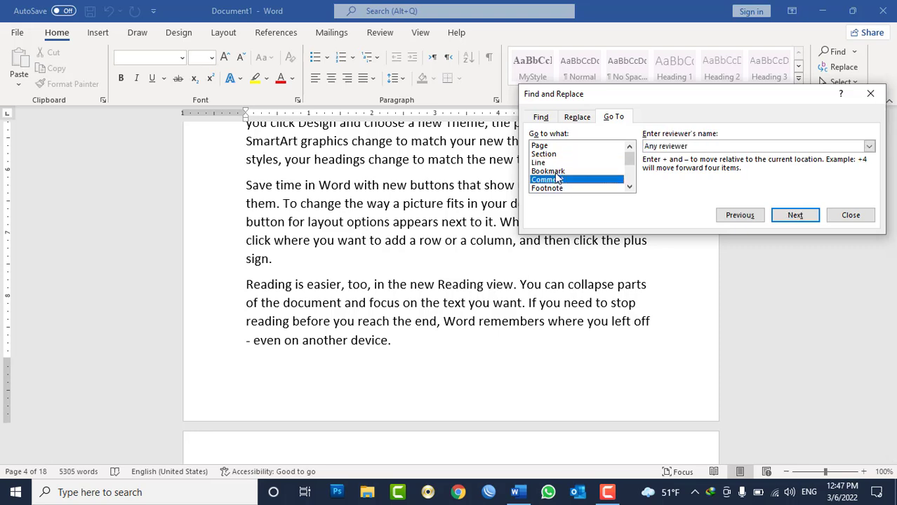
left_click(558, 172)
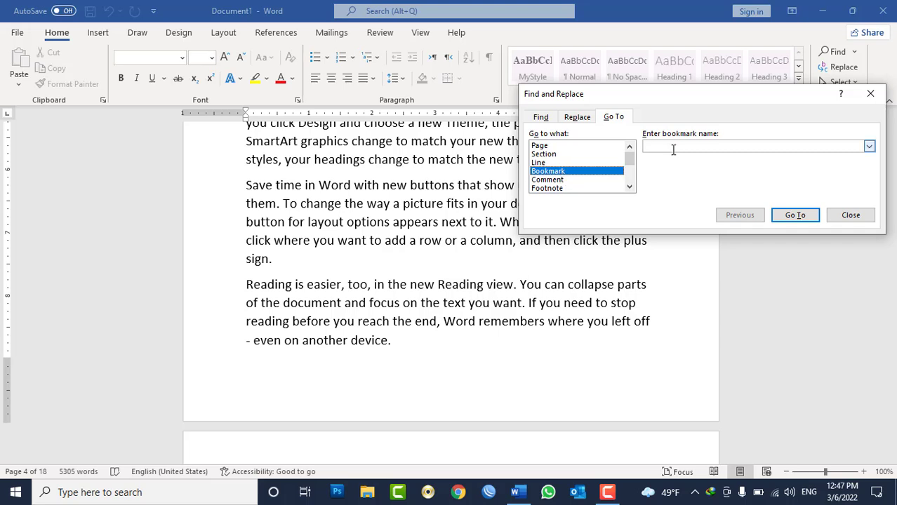
key("Escape")
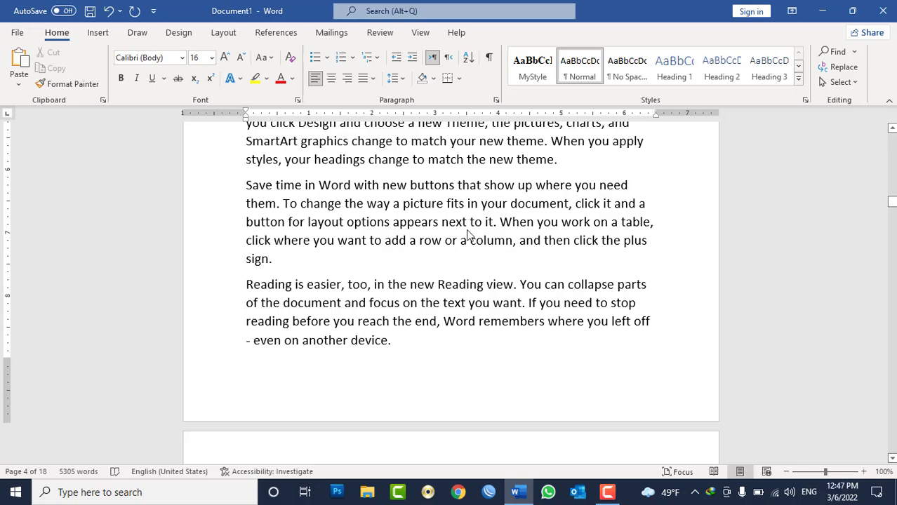
- Open and close the Go To dialog, the Navigation search pane and the Replace dialog in turn
key("ctrl+g")
key("Escape")
key("ctrl+f")
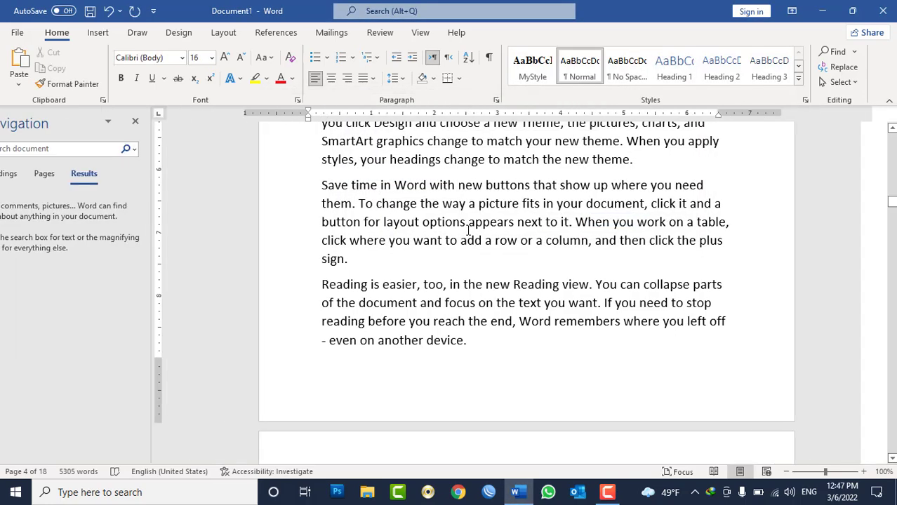
left_click(135, 121)
key("ctrl+h")
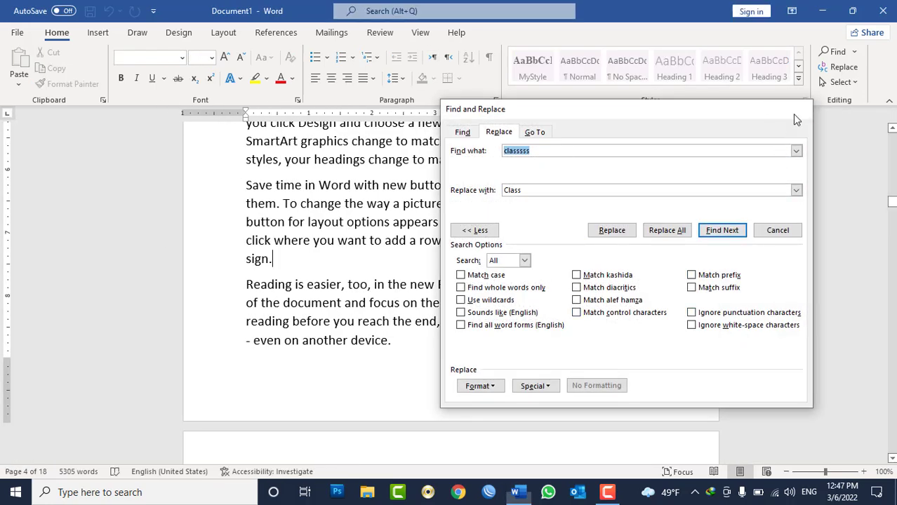
left_click(797, 113)
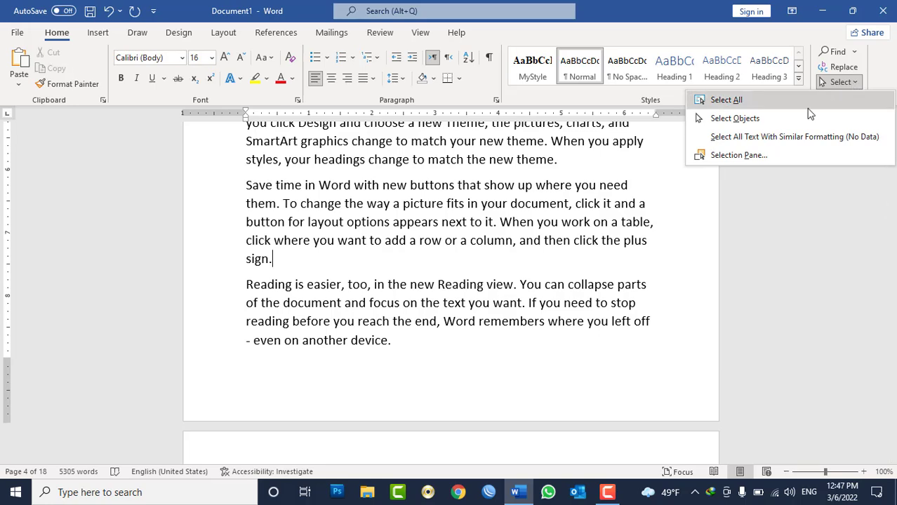
- Select the entire document text, clear the selection, and try the Select Objects option
left_click(801, 101)
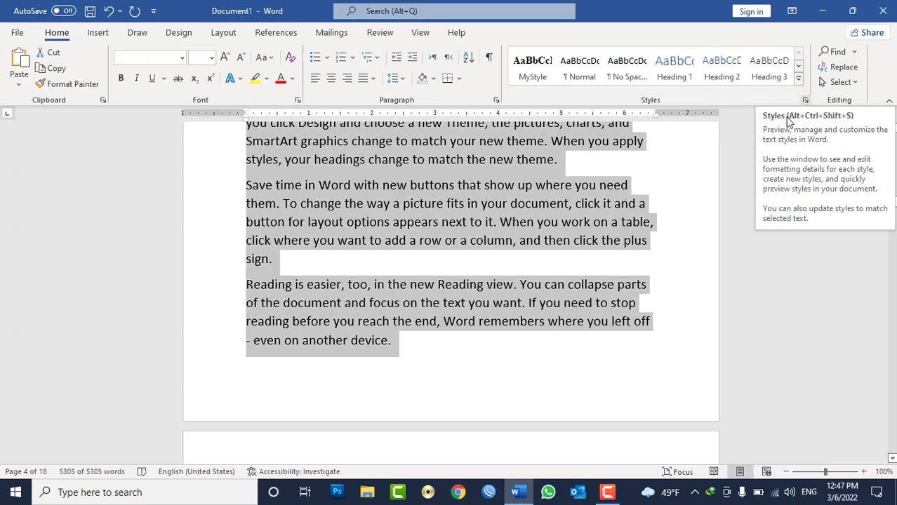
left_click(738, 118)
left_click(841, 82)
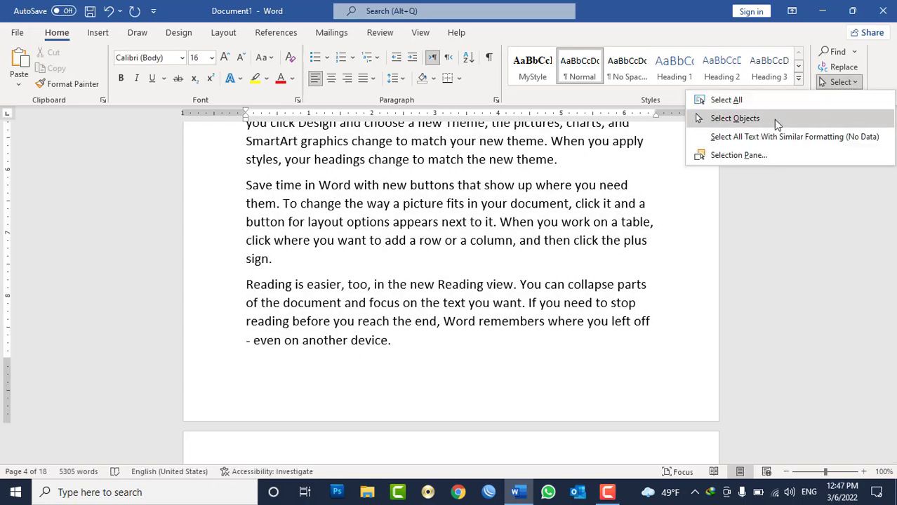
left_click(752, 120)
scroll(365, 258, "down", 3)
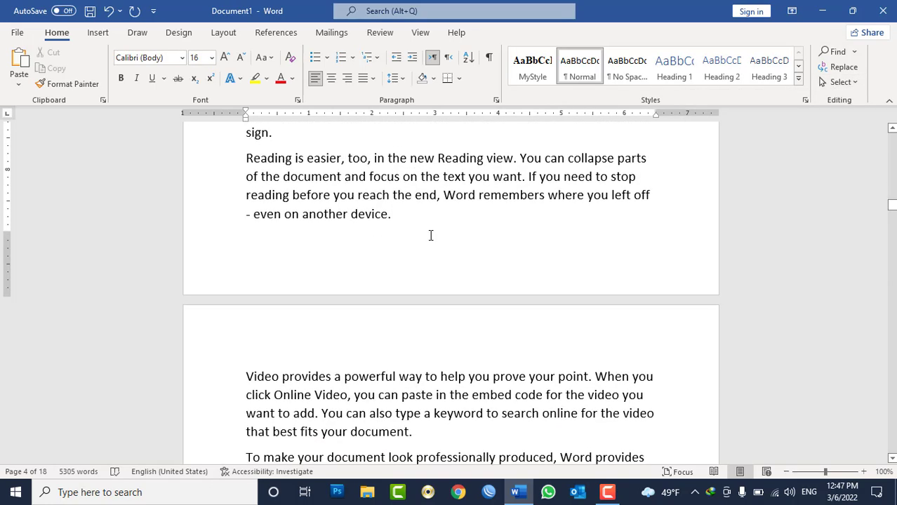
- Replace all document text with one sample paragraph generated by =rand(1)
key("ctrl+a")
type("=")
key("BackSpace")
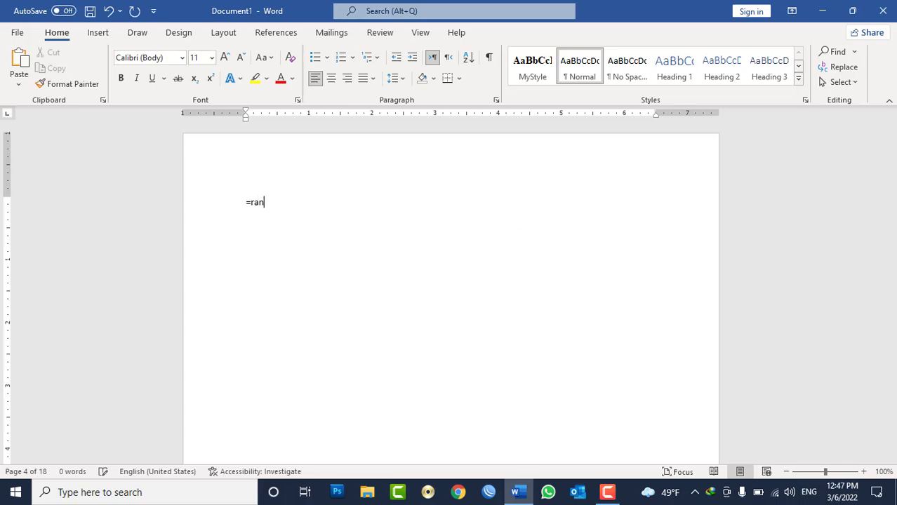
type("=rand(1)")
key("Return")
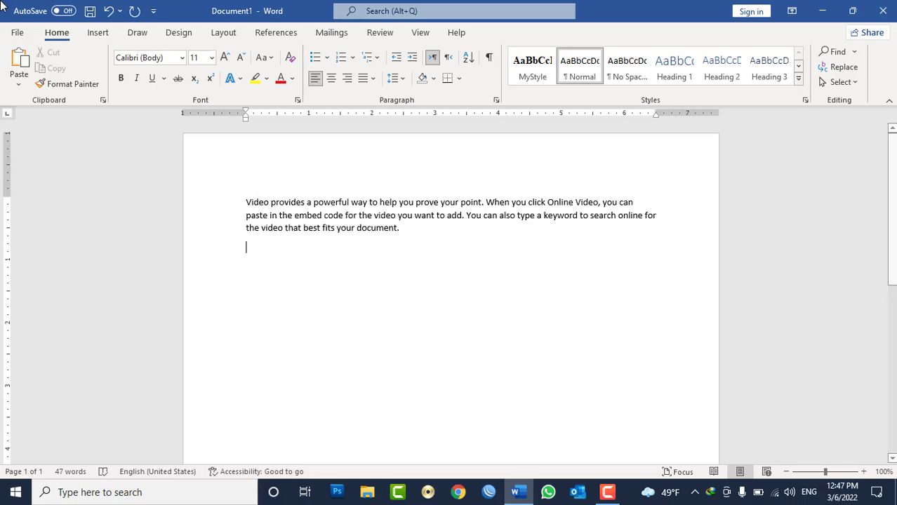
- Draw a circle about 2.18" in diameter below the paragraph and place two copies beside it in a row
left_click(92, 34)
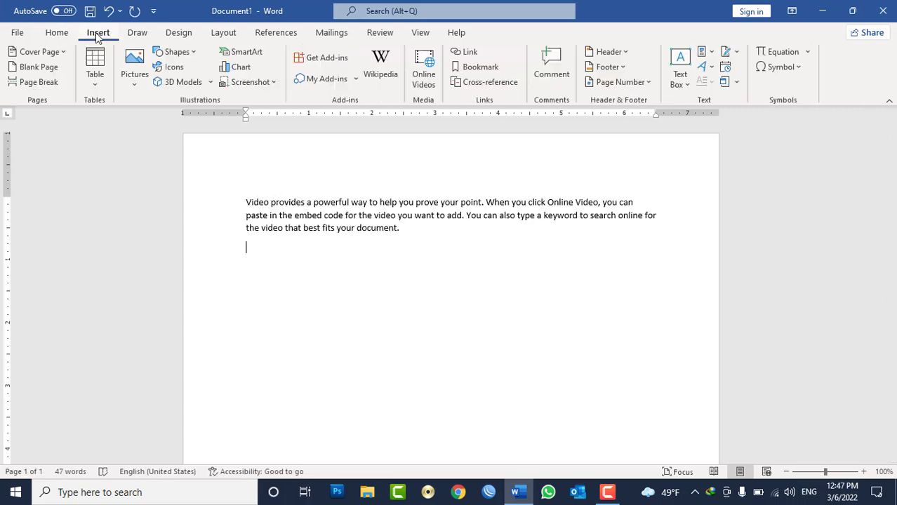
left_click(177, 52)
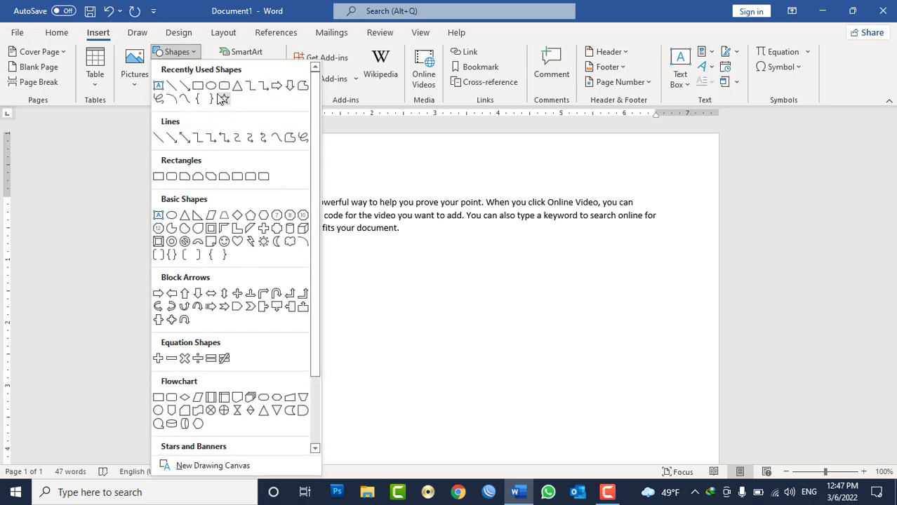
left_click(224, 99)
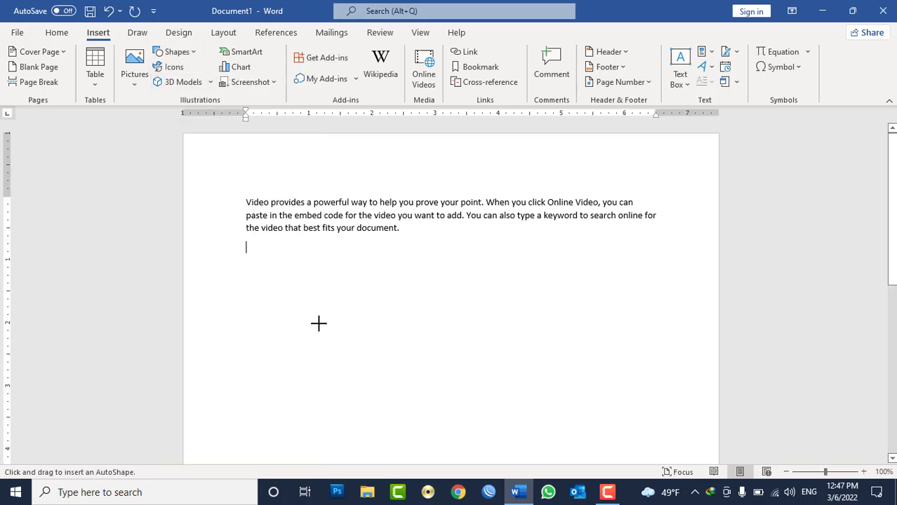
left_click_drag(283, 258, 393, 398)
left_click_drag(373, 329, 356, 327)
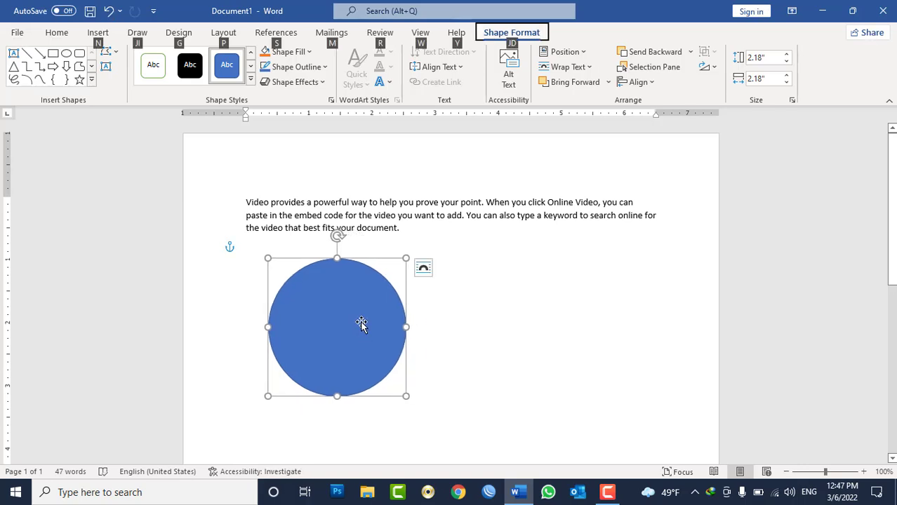
left_click_drag(363, 329, 629, 310)
left_click(691, 232)
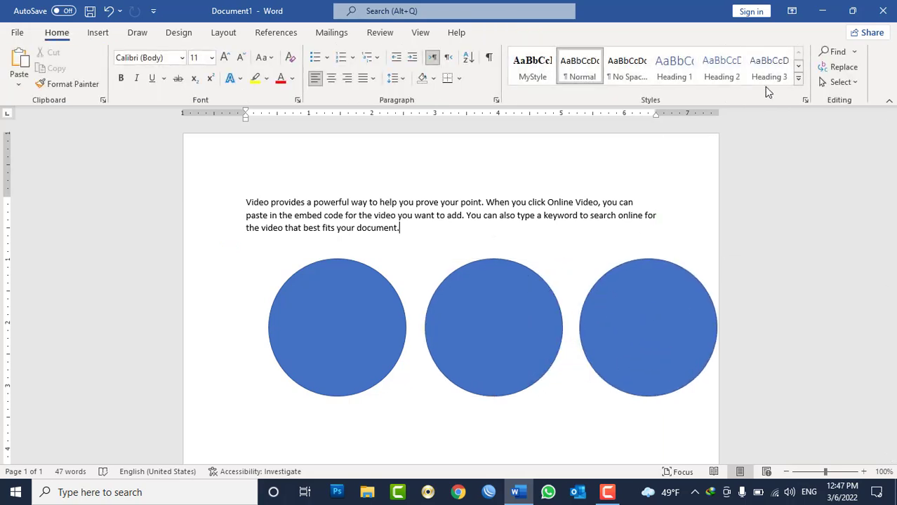
- Select everything in the document, both the paragraph and the three circles, and clear the selection
left_click(857, 84)
left_click(726, 96)
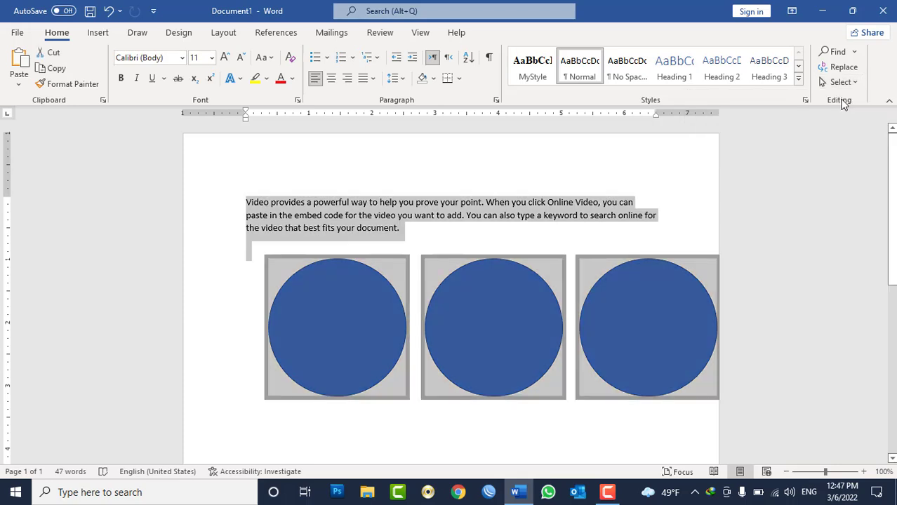
left_click(636, 203)
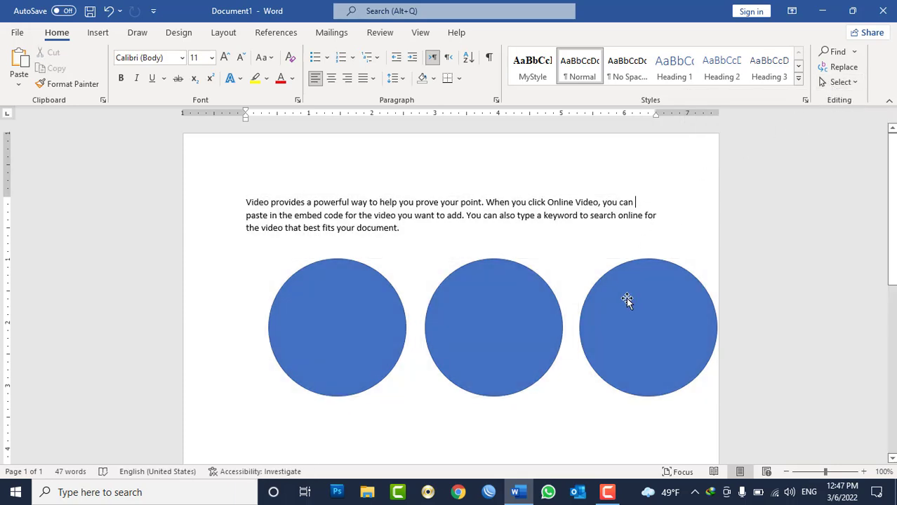
- Select only the three circles with Select Objects, and shift and slightly enlarge them together
left_click(850, 84)
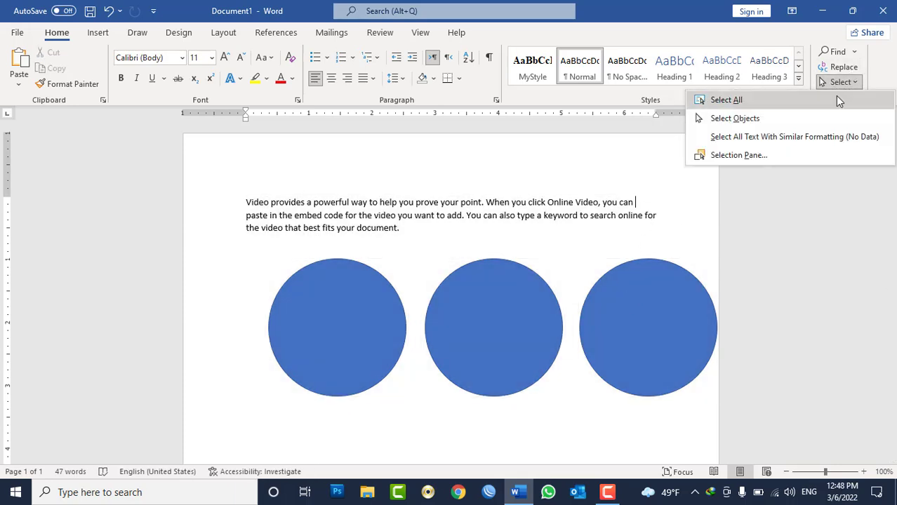
left_click(800, 119)
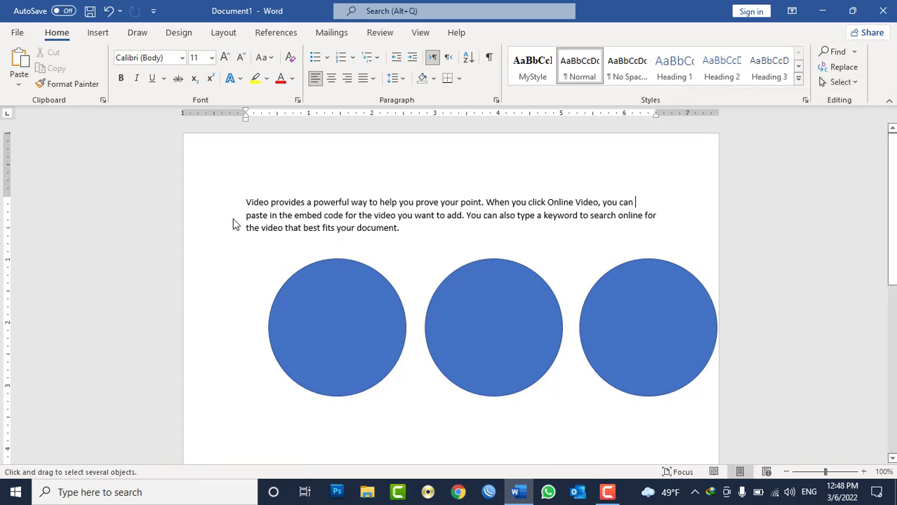
left_click_drag(220, 202, 730, 433)
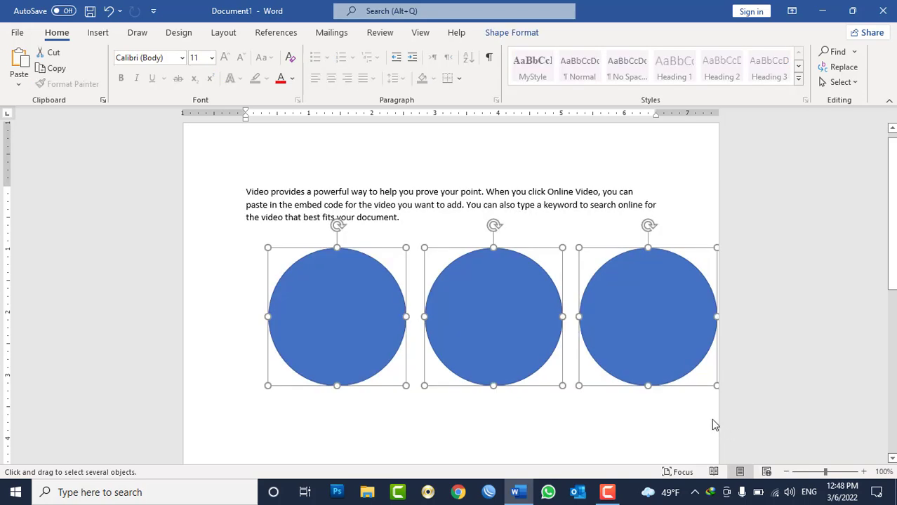
left_click_drag(607, 332, 591, 343)
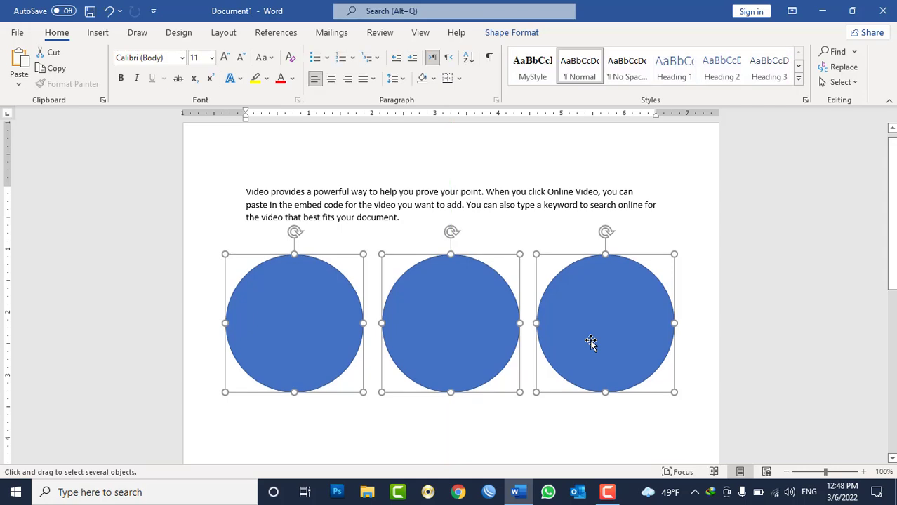
mouse_move(674, 254)
left_mouse_down()
mouse_move(596, 297)
mouse_move(682, 248)
left_mouse_up()
- Group the three selected circles into one object
right_click(631, 276)
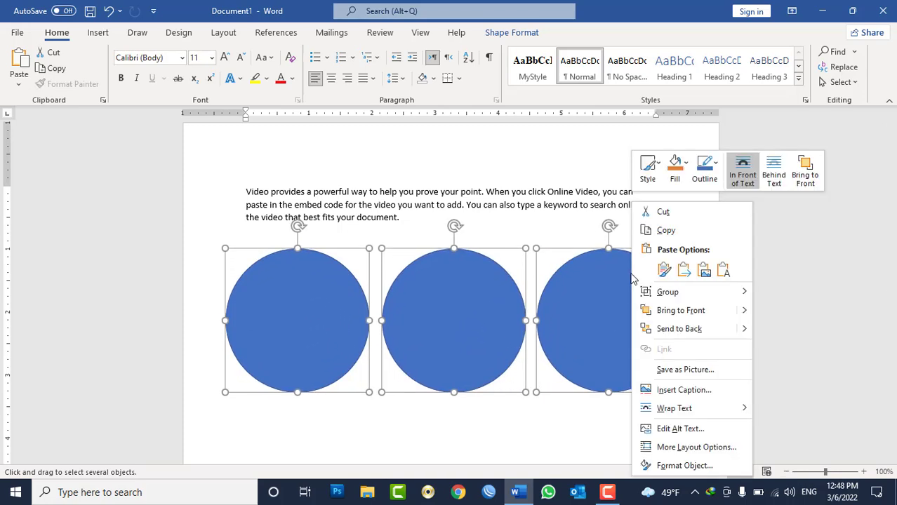
mouse_move(674, 294)
left_click(770, 294)
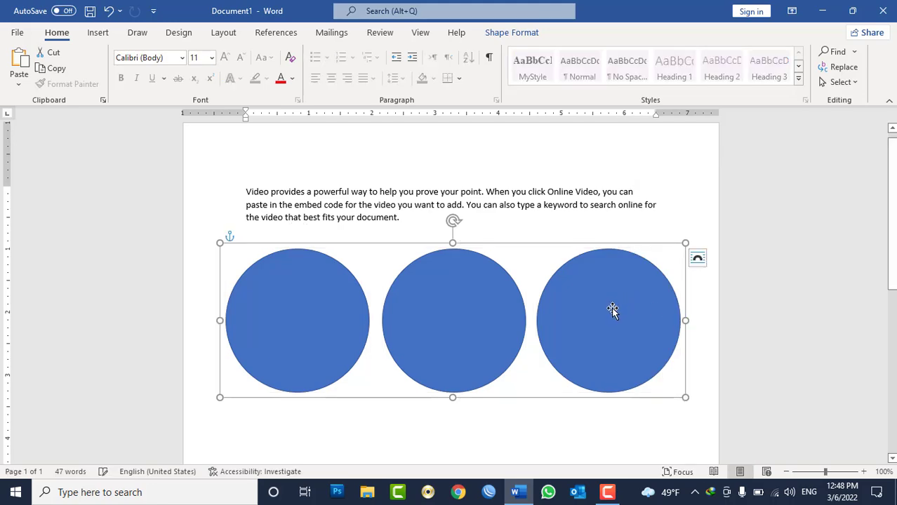
- Move the circle group slightly down the page and scale it down
left_click_drag(613, 309, 615, 364)
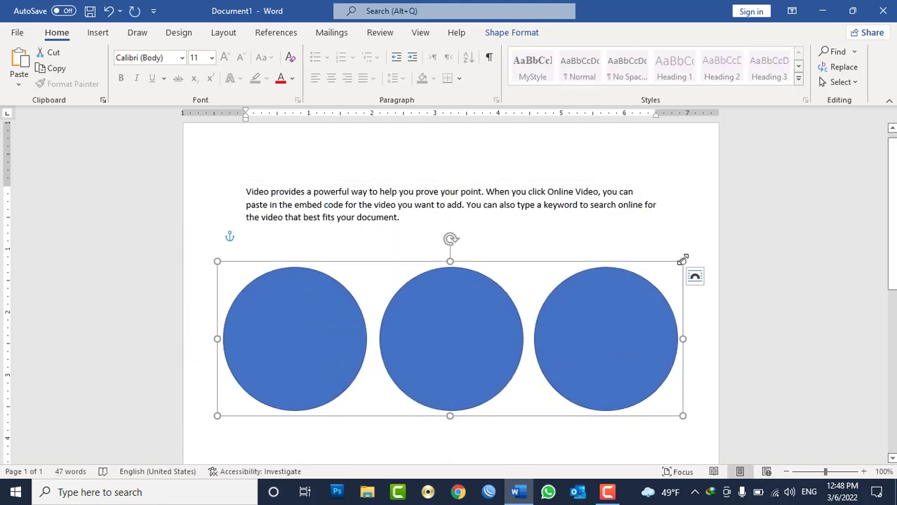
left_click_drag(683, 261, 609, 300)
left_click(608, 300)
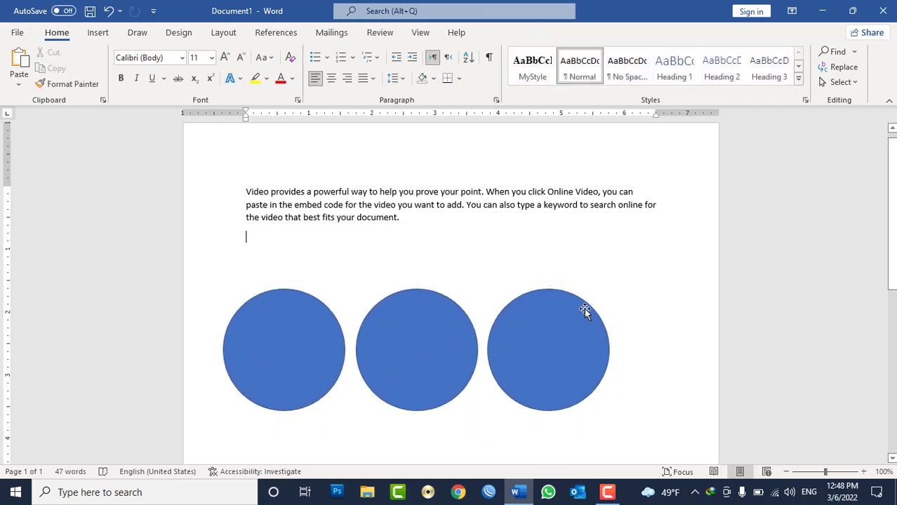
- Delete the group of circles
left_click(584, 309)
key("Delete")
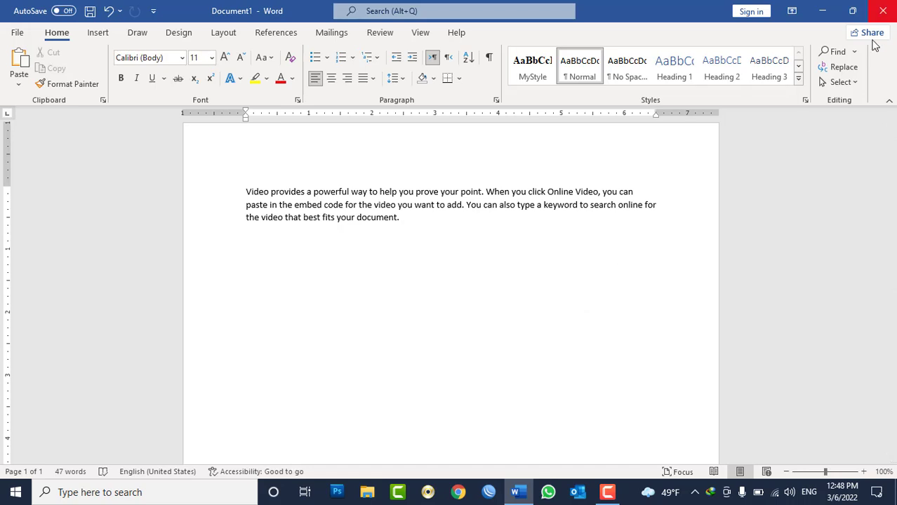
- Select the word "Video", extend the selection to all text with similar formatting, and clear the selection
left_click(854, 82)
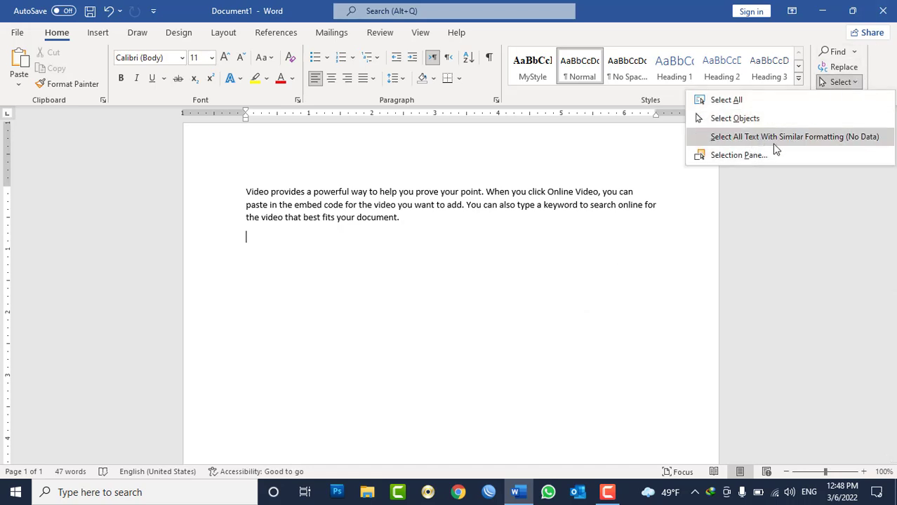
left_click(615, 267)
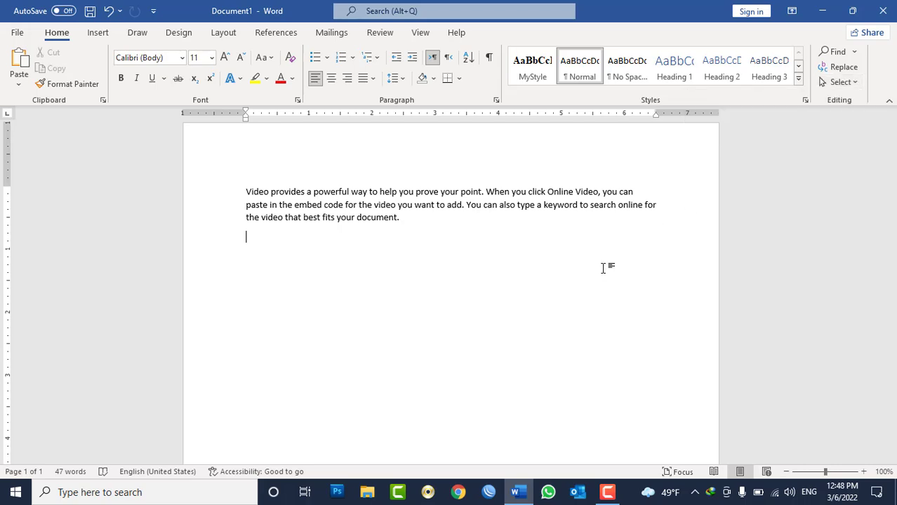
double_click(255, 191)
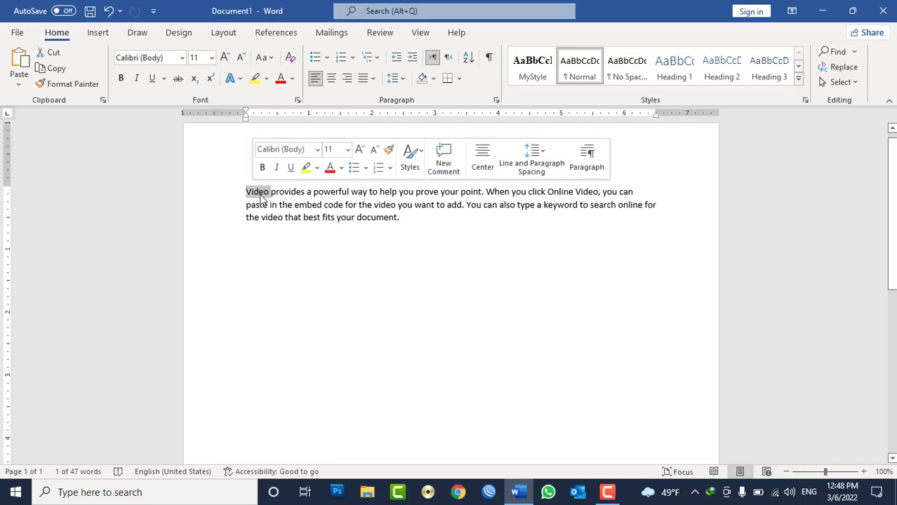
left_click(855, 82)
left_click(842, 136)
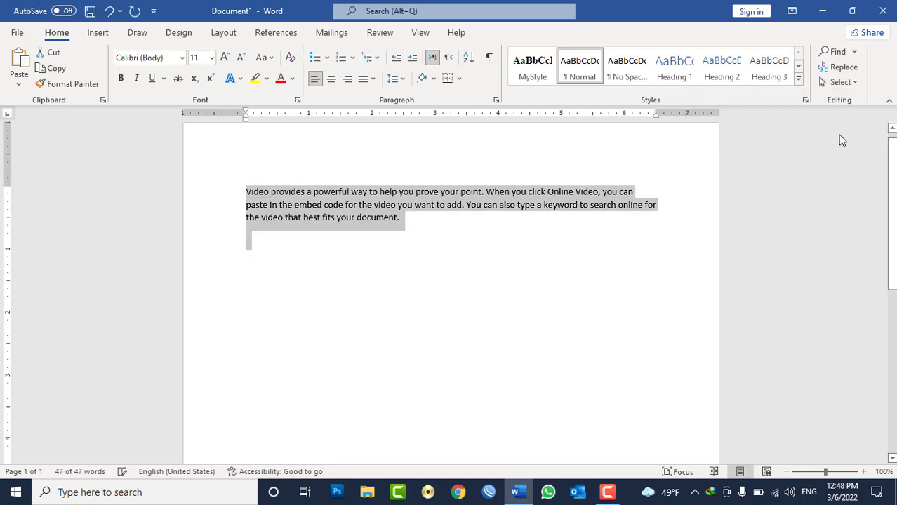
left_click(389, 239)
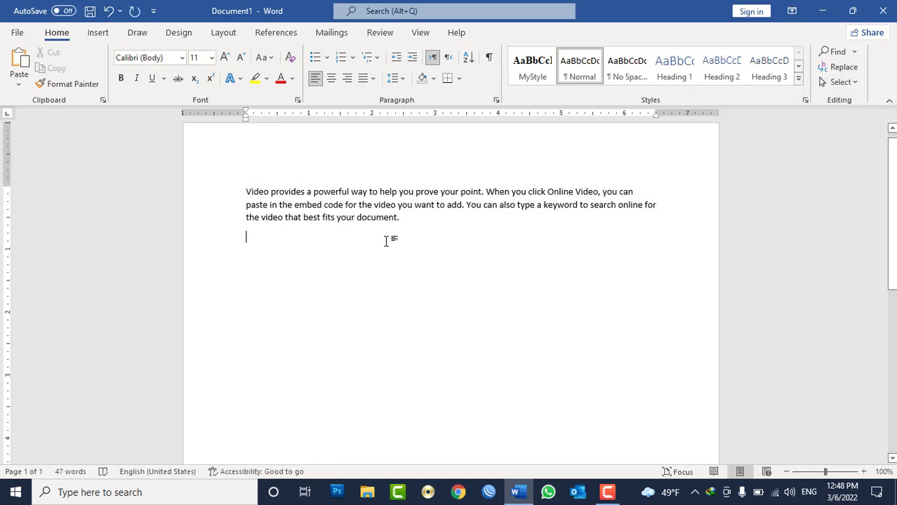
- Copy the sample paragraph and paste it below as a second paragraph
left_click_drag(400, 219, 252, 218)
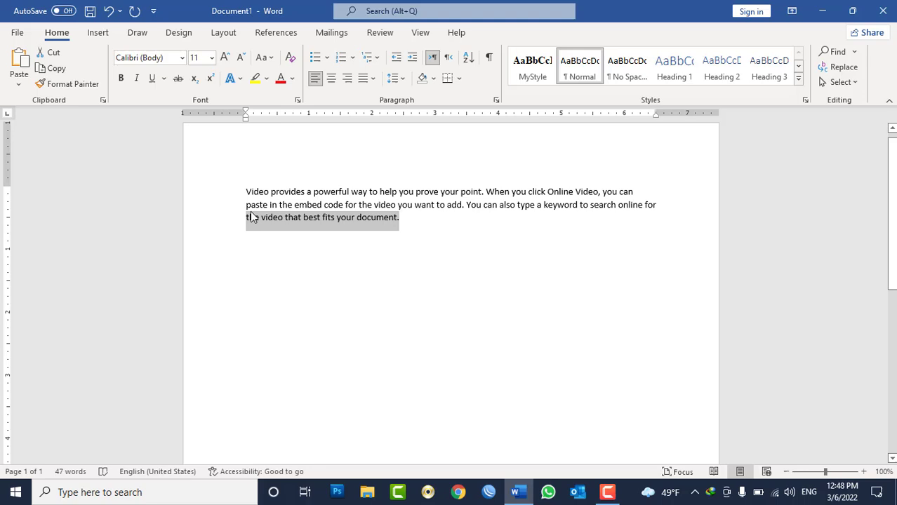
key("ctrl+a")
key("ctrl+c")
left_click(324, 237)
key("ctrl+v")
- Make the second paragraph bold, italic and 14 pt, and remove the blank line and the full stop at its end
left_click_drag(362, 275, 406, 284)
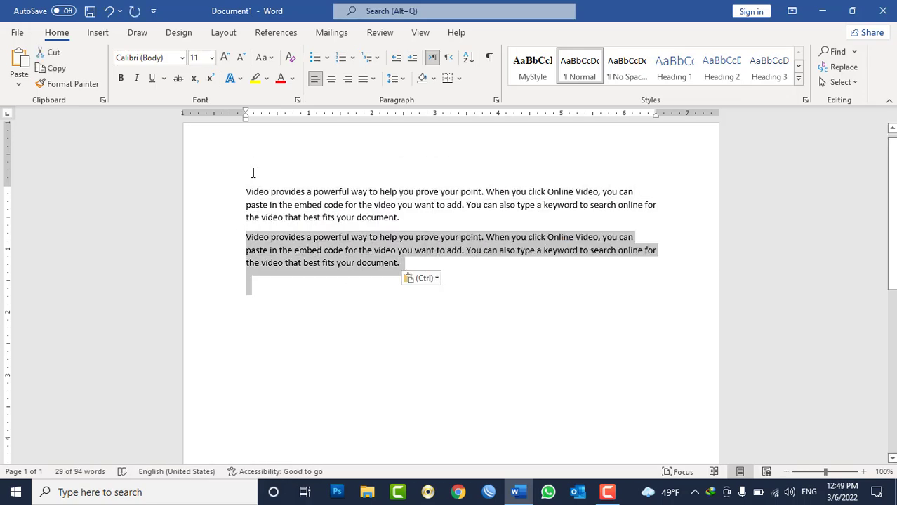
left_click(121, 78)
left_click(136, 78)
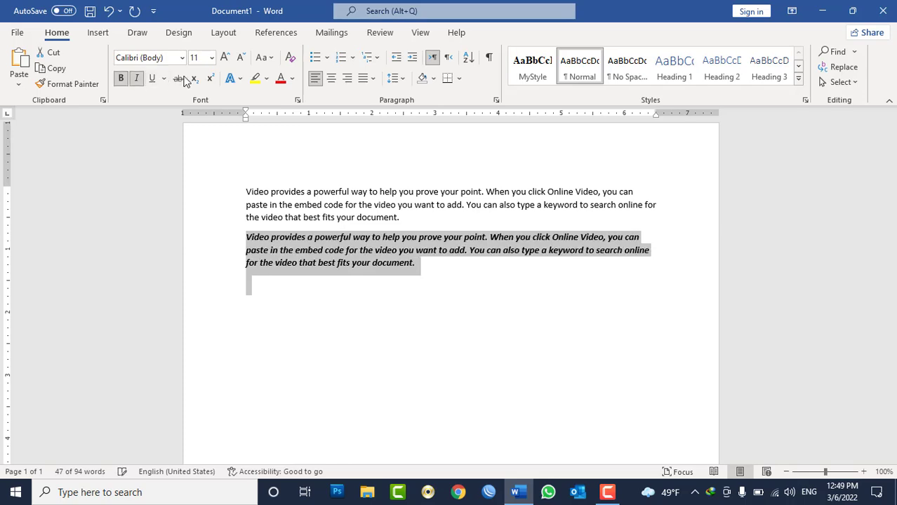
left_click(225, 57)
left_click(225, 56)
left_click(334, 309)
key("BackSpace")
key("BackSpace")
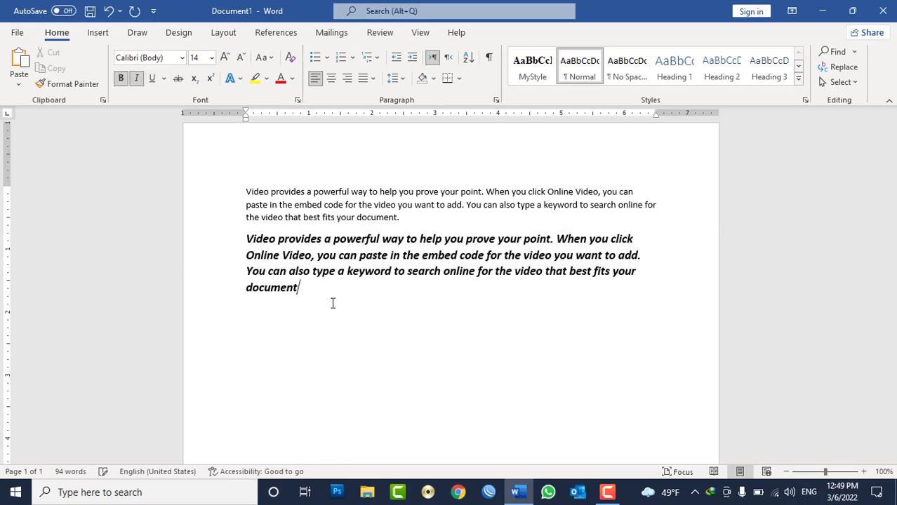
- Select all text with formatting similar to the first paragraph, and clear the selection
left_click(265, 191)
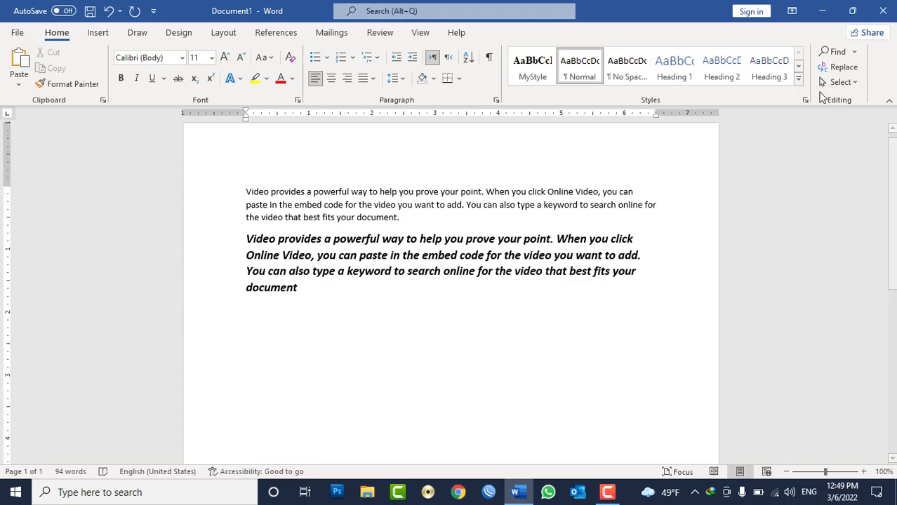
left_click(856, 83)
left_click(843, 137)
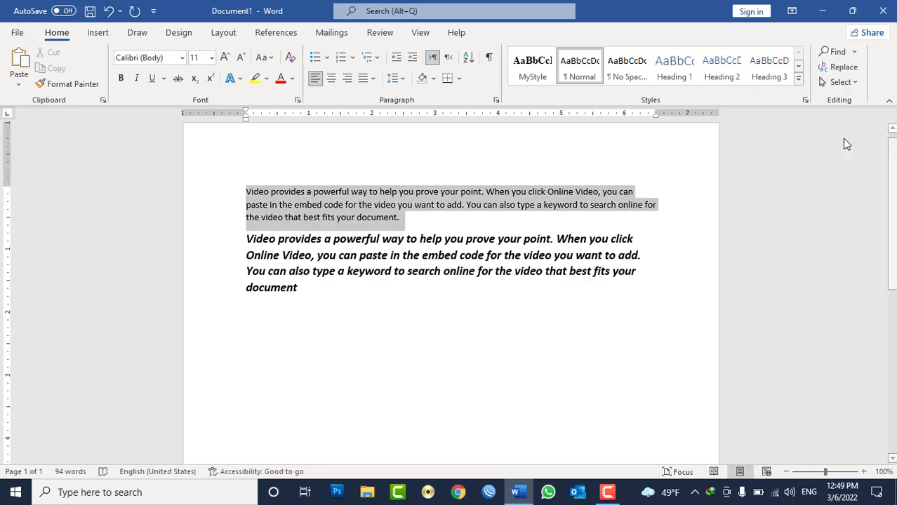
left_click(299, 324)
- Color the second paragraph red and apply the Intense Reference style to it
left_click_drag(311, 315, 232, 237)
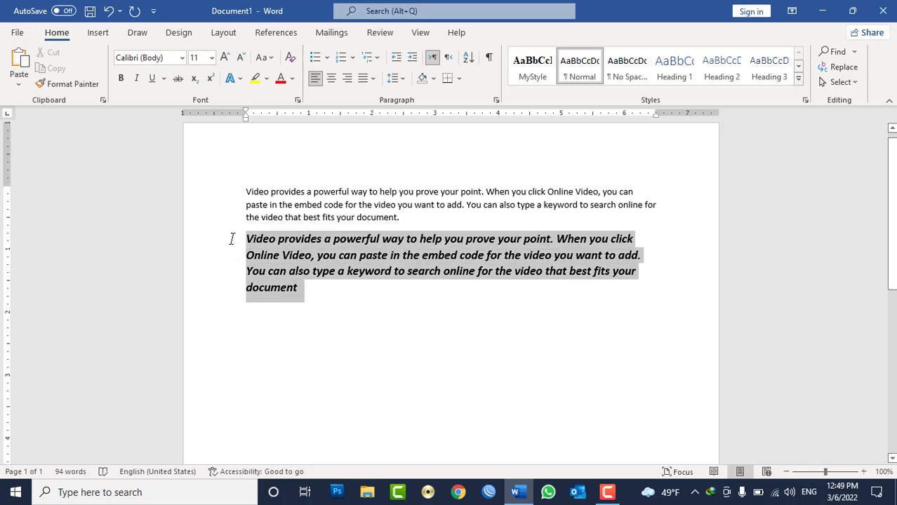
left_click(280, 78)
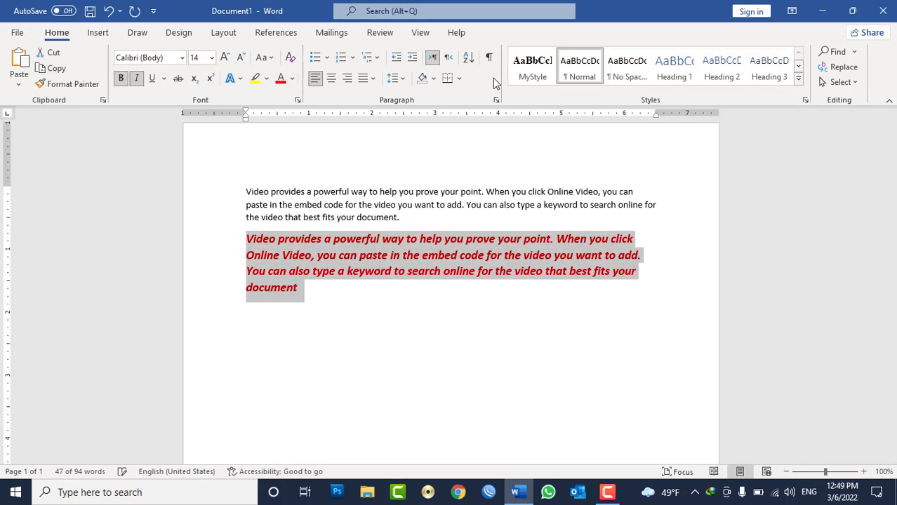
left_click(798, 80)
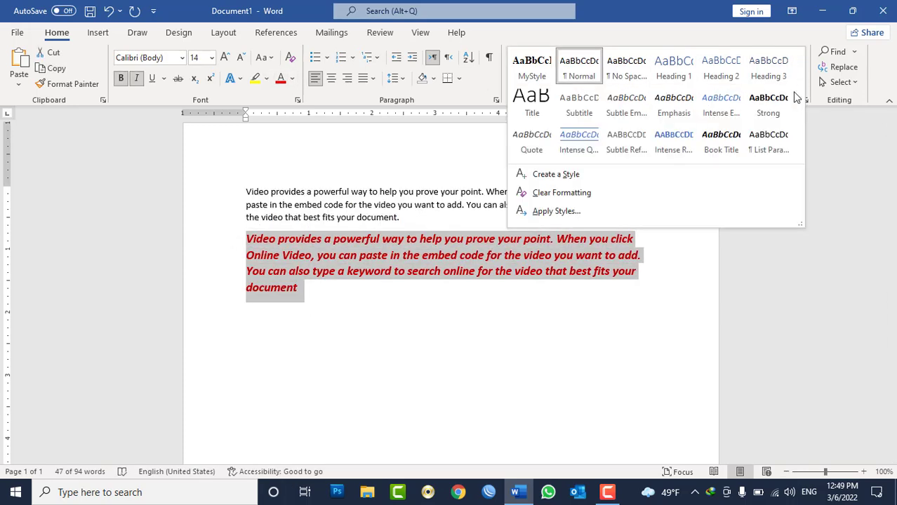
left_click(689, 143)
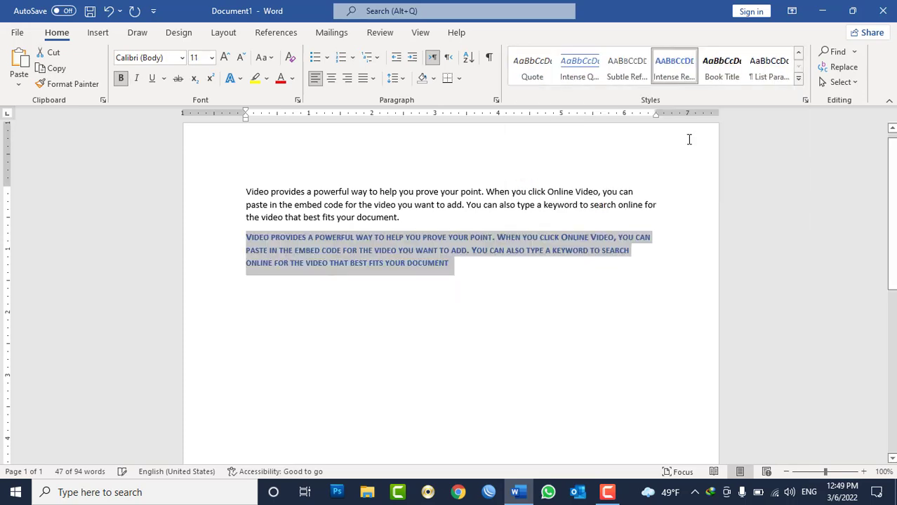
- Select all text with formatting similar to the blue second paragraph
left_click(341, 236)
left_click(846, 82)
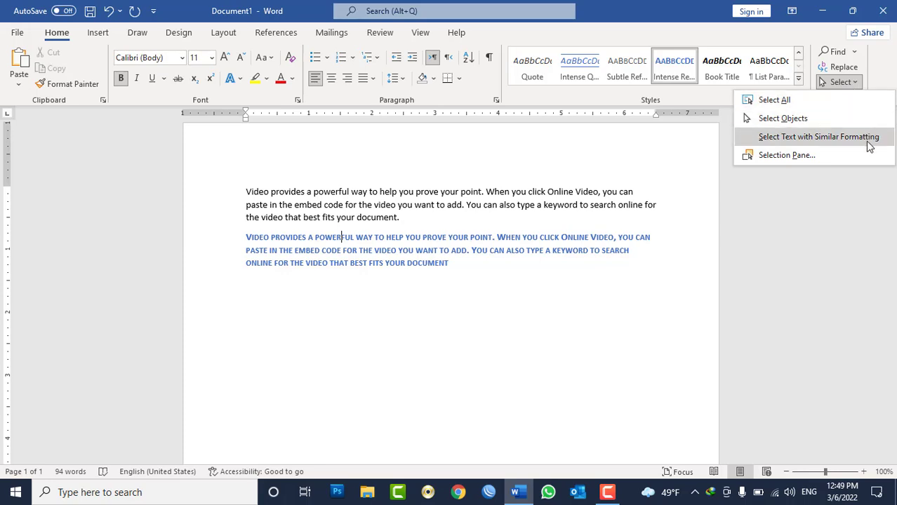
left_click(818, 136)
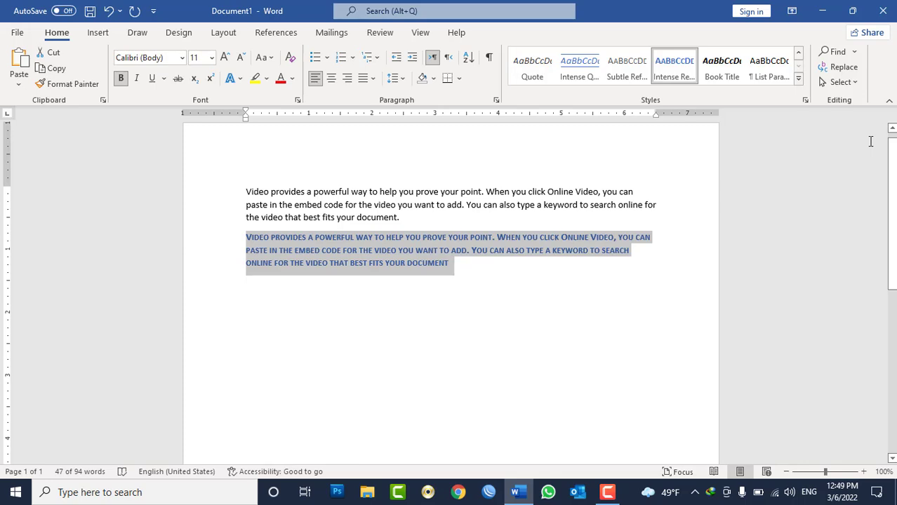
- Select the entire document's content and clear the selection
left_click(847, 83)
left_click(464, 381)
key("ctrl+a")
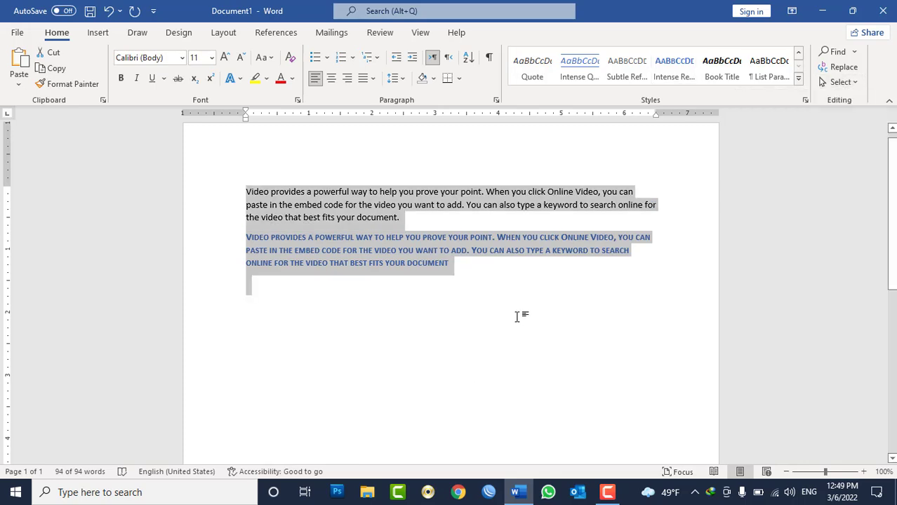
left_click(441, 325)
- Draw a chord shape about 1.97" high and 2.66" wide below the text, and place a copy to its right
left_click(96, 33)
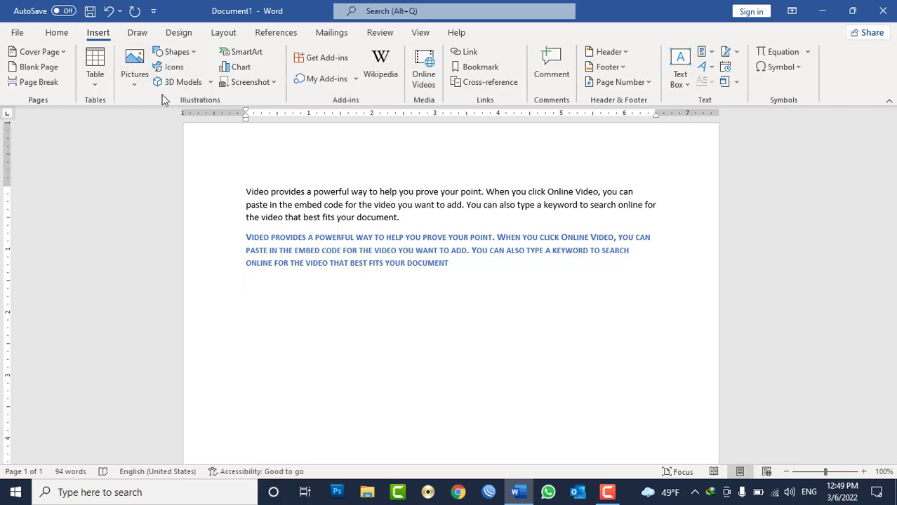
left_click(175, 52)
left_click(184, 231)
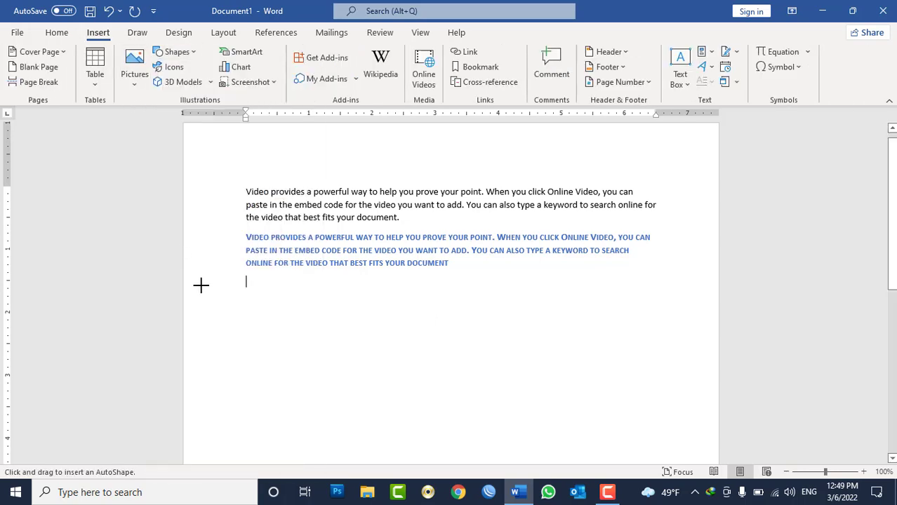
left_click_drag(215, 301, 383, 425)
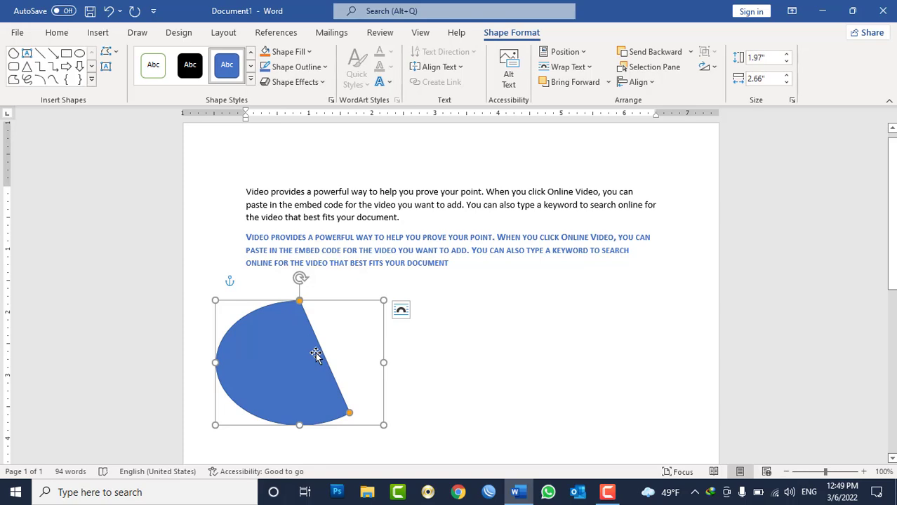
left_click_drag(327, 341, 561, 344)
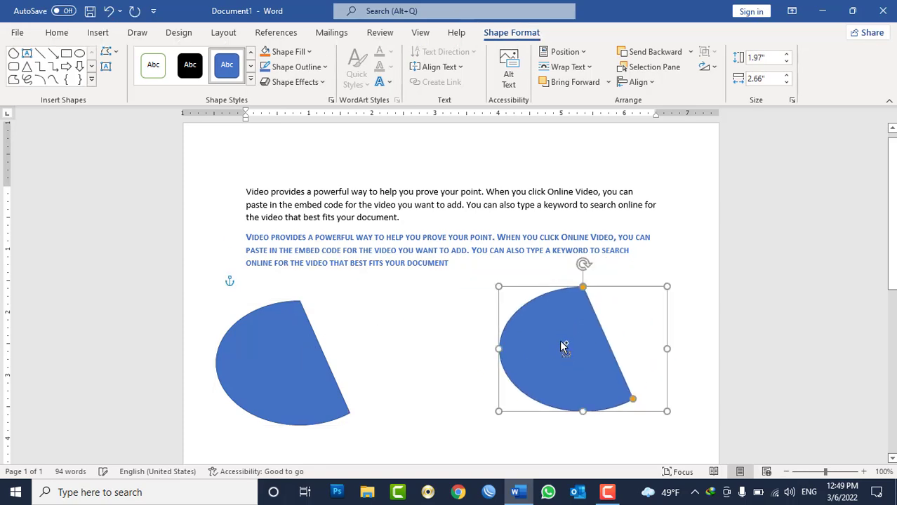
left_click(580, 217)
- Open the Selection pane, hide Chord 6 and Chord 5 individually, and show both shapes again
left_click(841, 84)
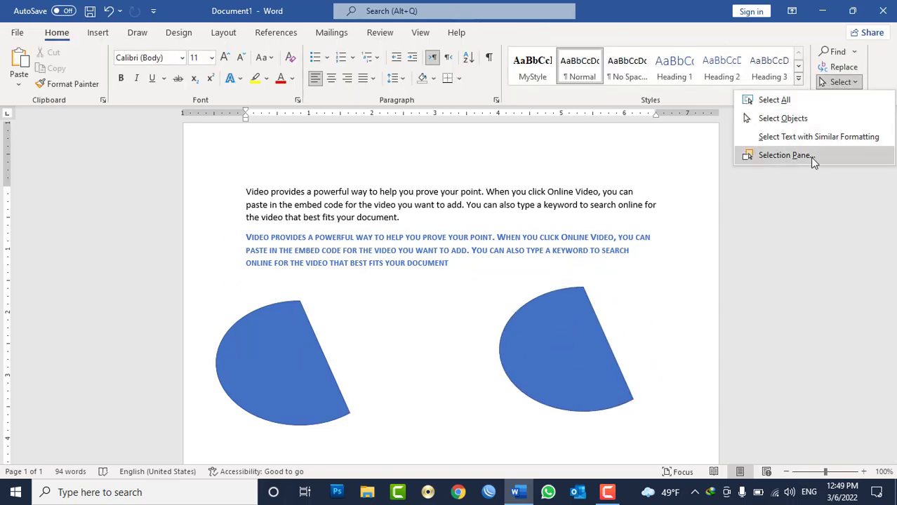
left_click(806, 160)
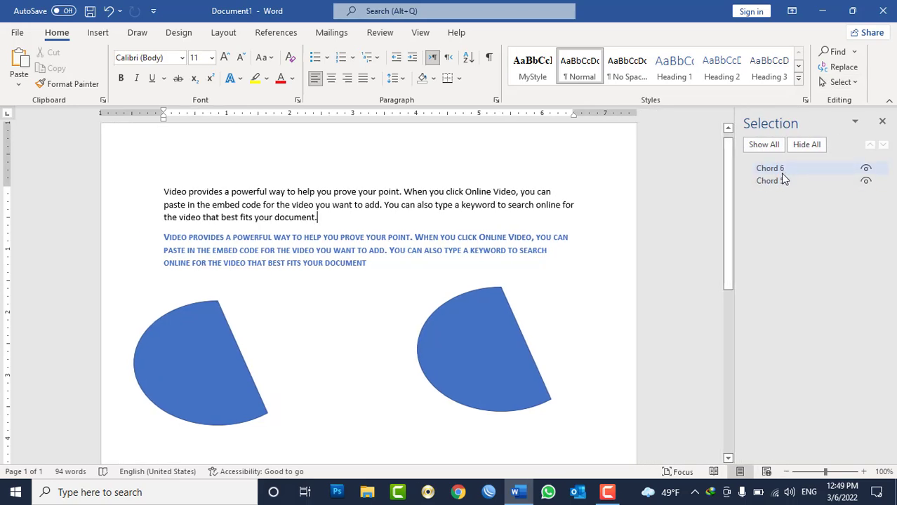
left_click(867, 172)
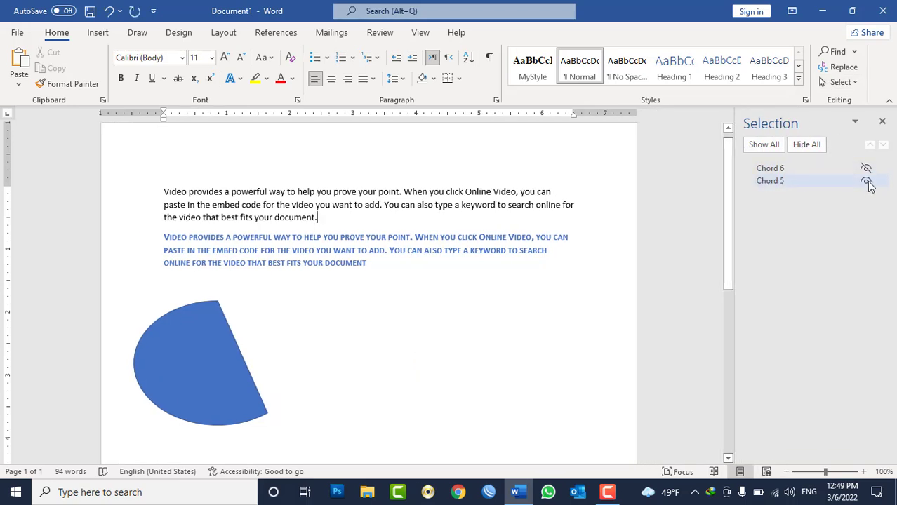
left_click(867, 182)
left_click(867, 182)
left_click(867, 170)
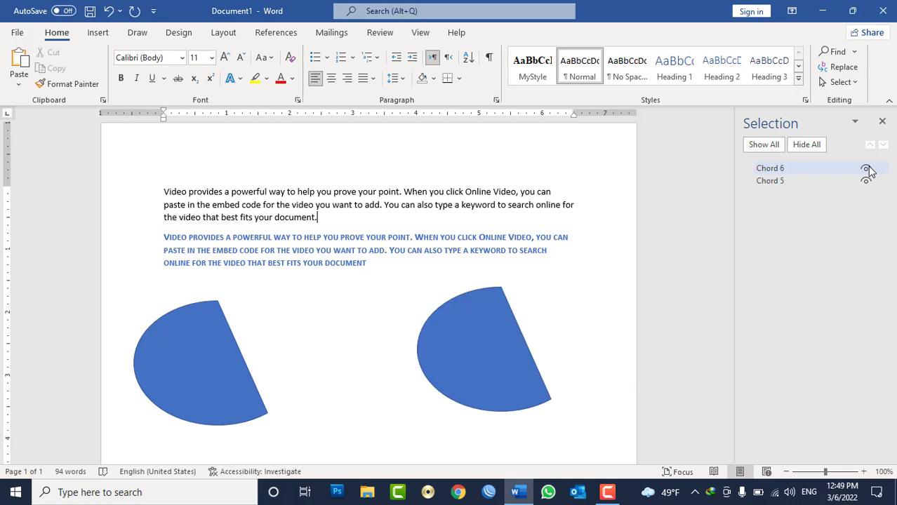
- Hide all shapes at once, show them all again, and close the Selection pane
left_click(806, 145)
left_click(764, 145)
left_click(883, 121)
left_click(571, 205)
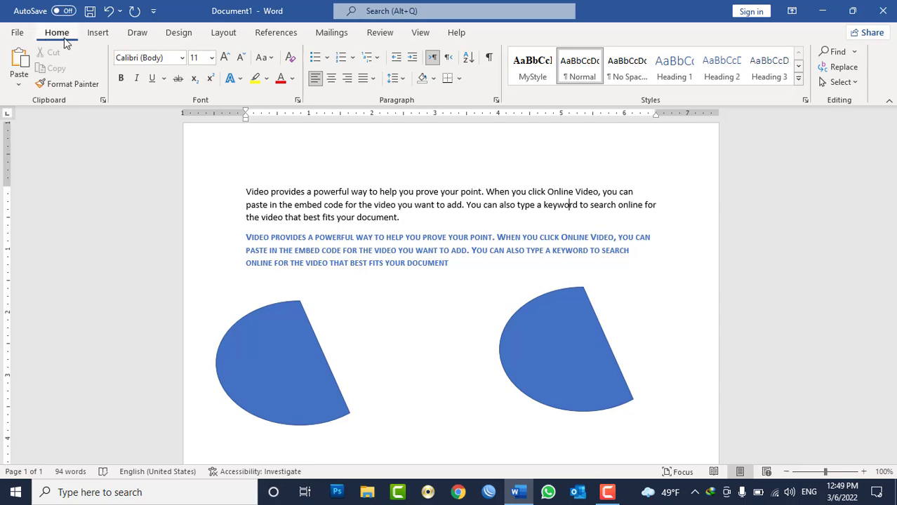
left_click(858, 82)
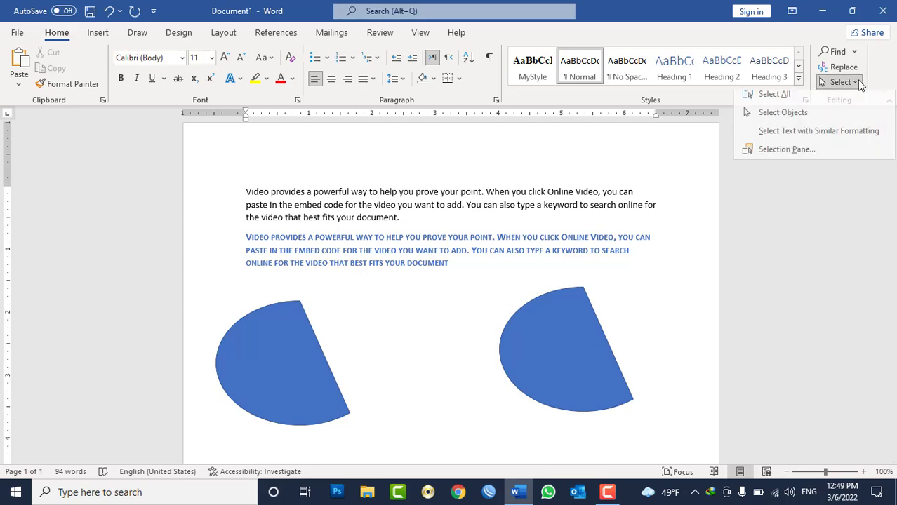
left_click(484, 195)
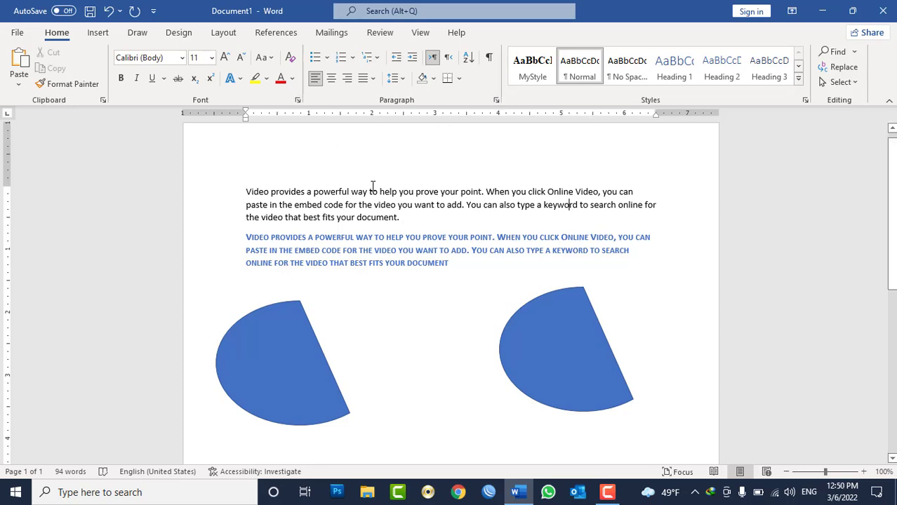
- Delete all text and shapes from the document
key("ctrl+a")
key("Delete")
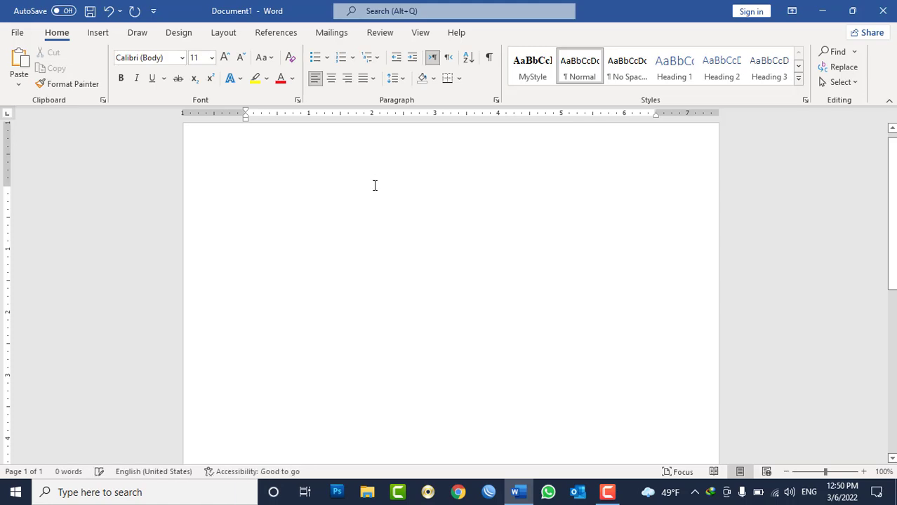
- Restore the document window to a smaller size and close it without saving the changes
key("super+Down")
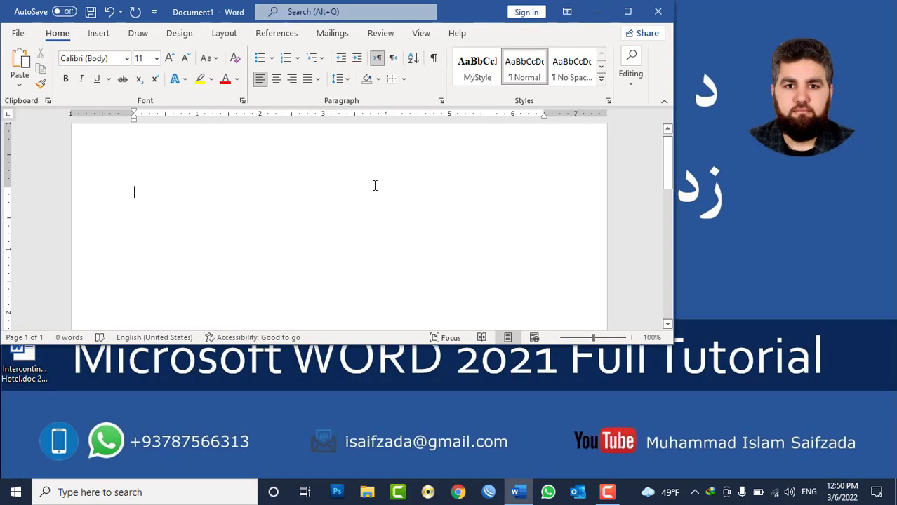
key("alt+F4")
key("Tab")
key("Return")
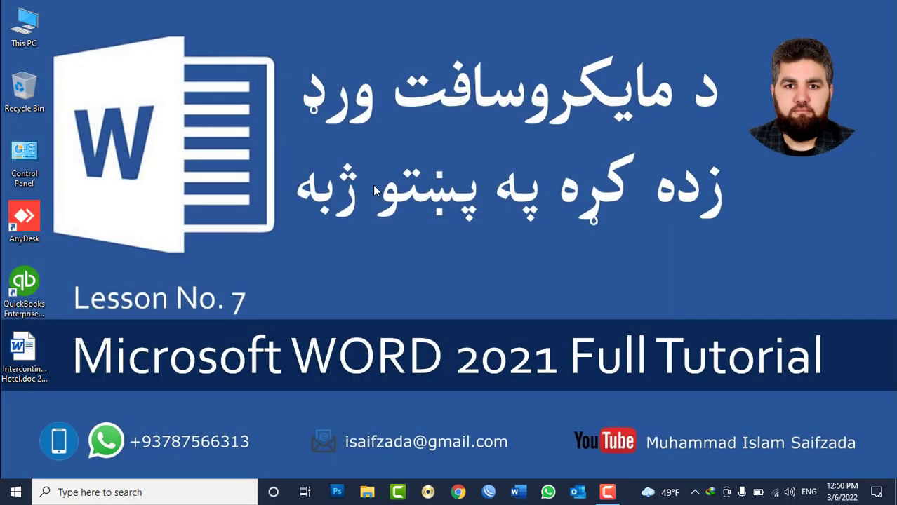